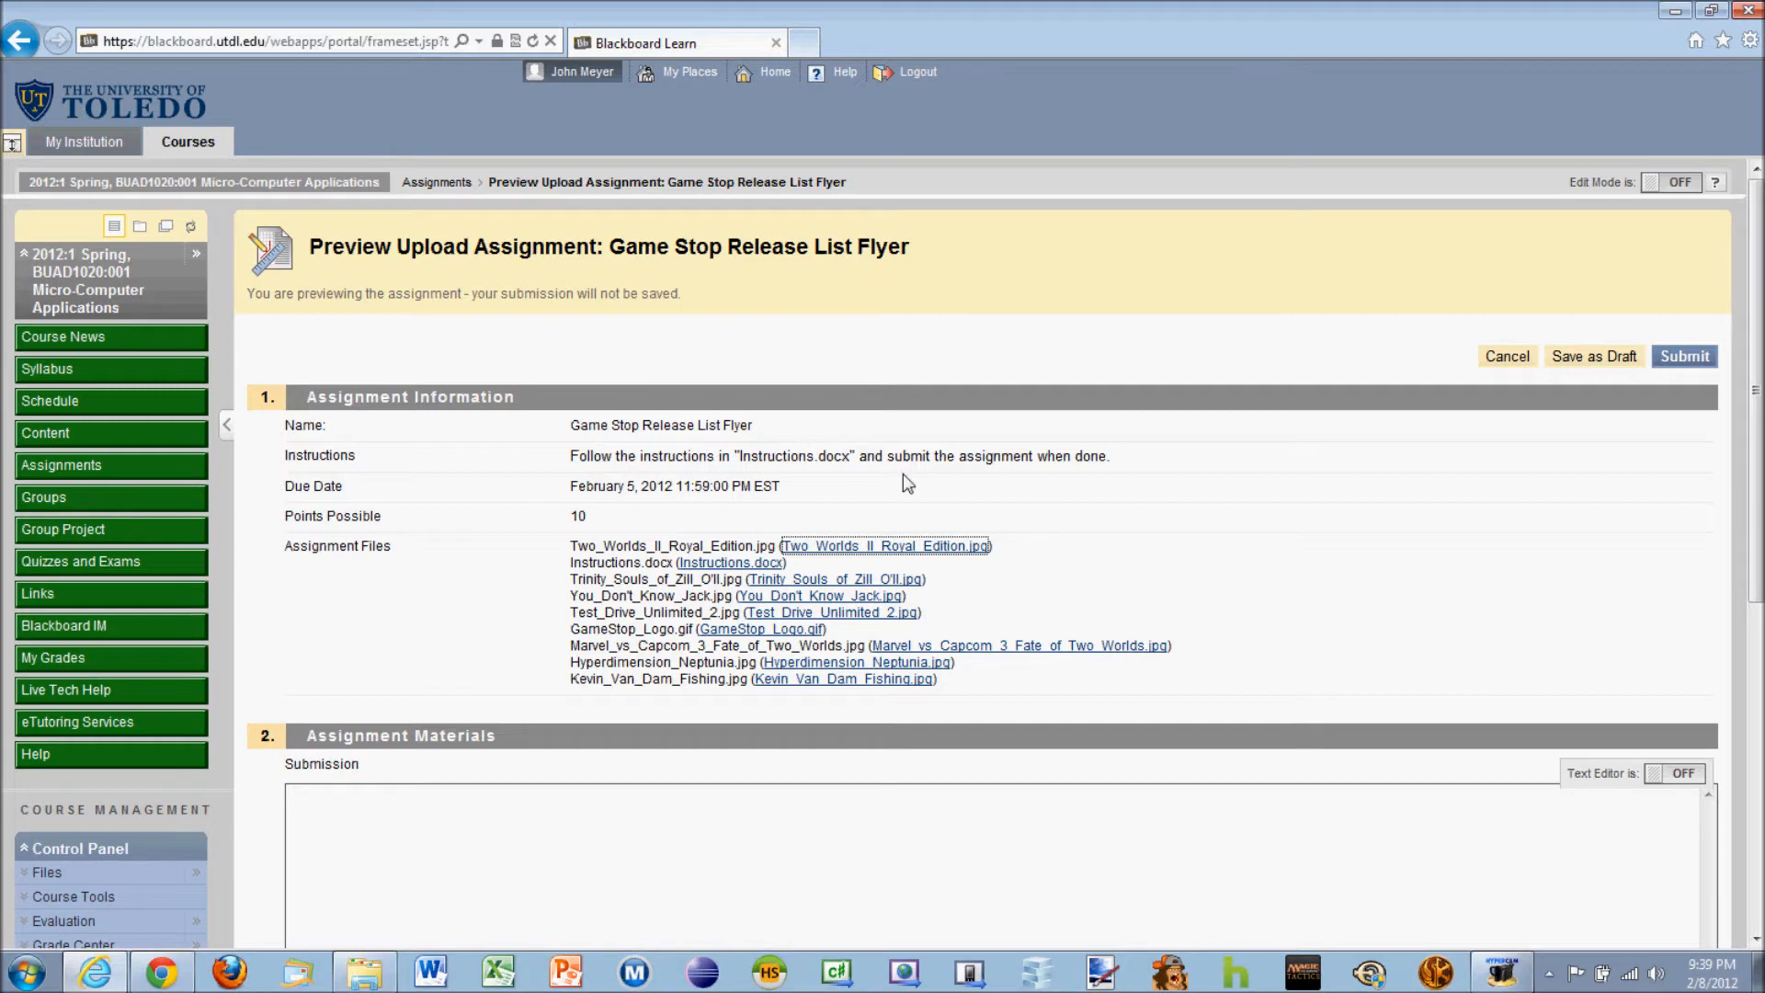
Save the linked Two_Worlds_II_Royal_Edition.jpg into a new folder named "Gamestop Pictures" in the Pictures library
right_click(864, 549)
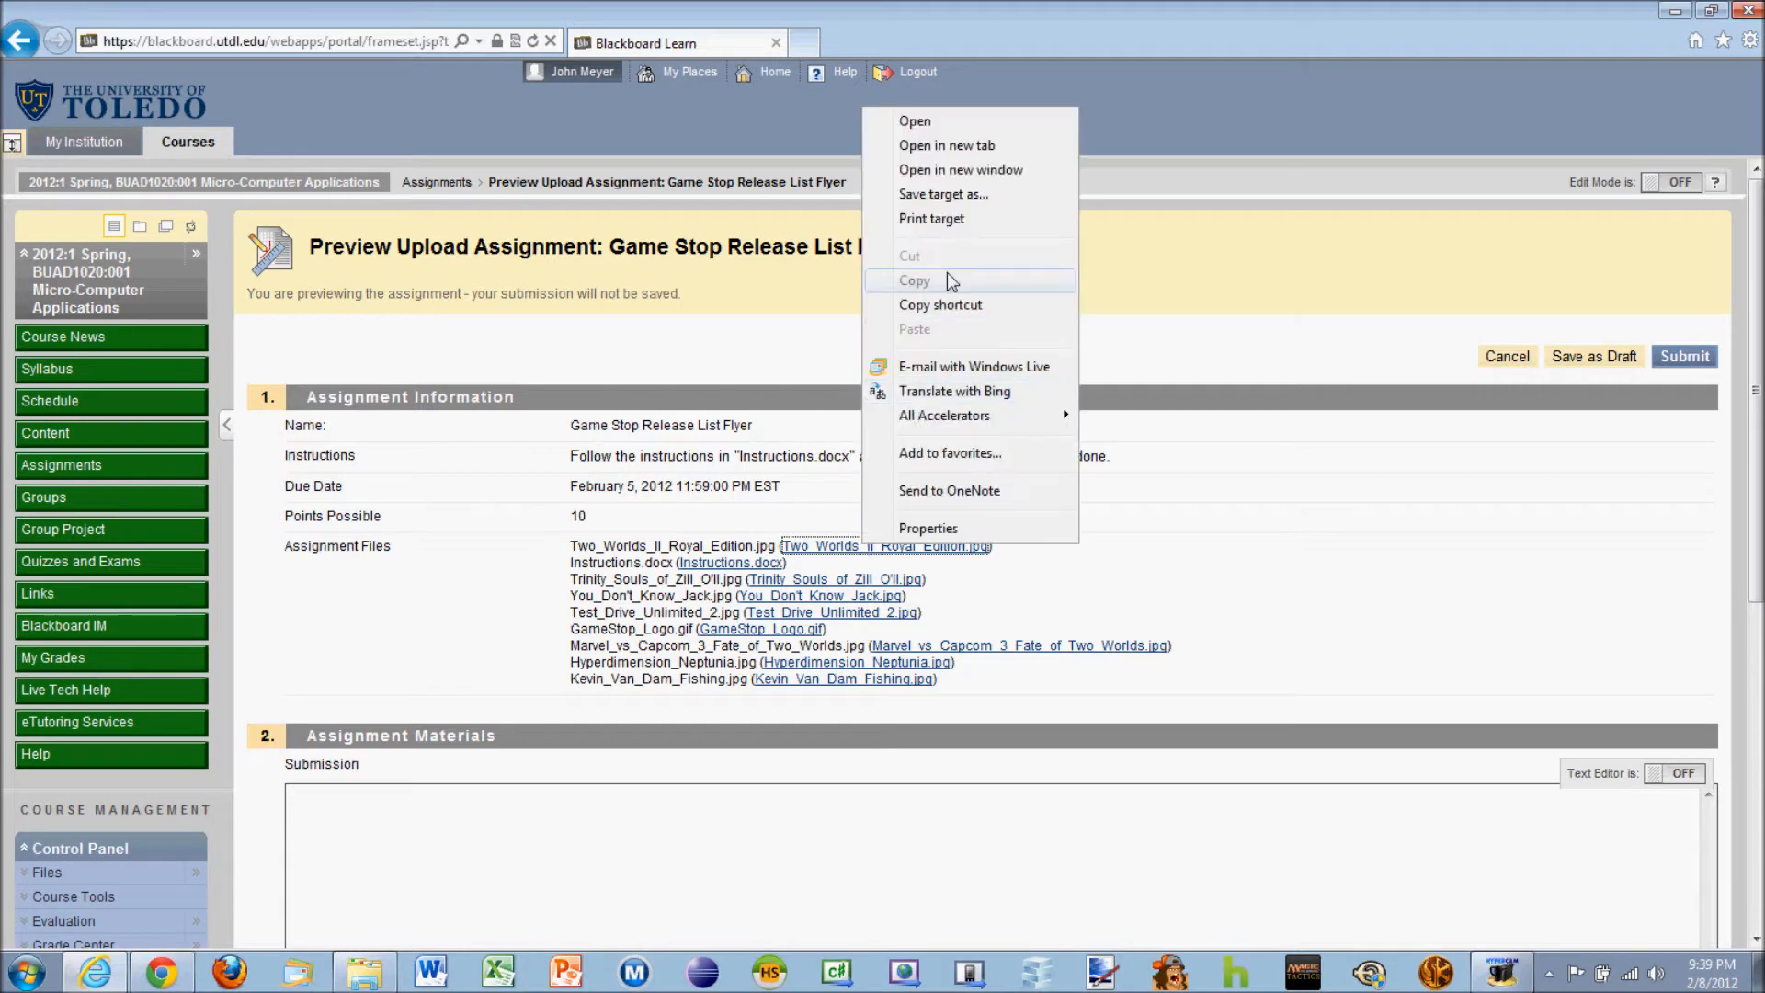
click(943, 194)
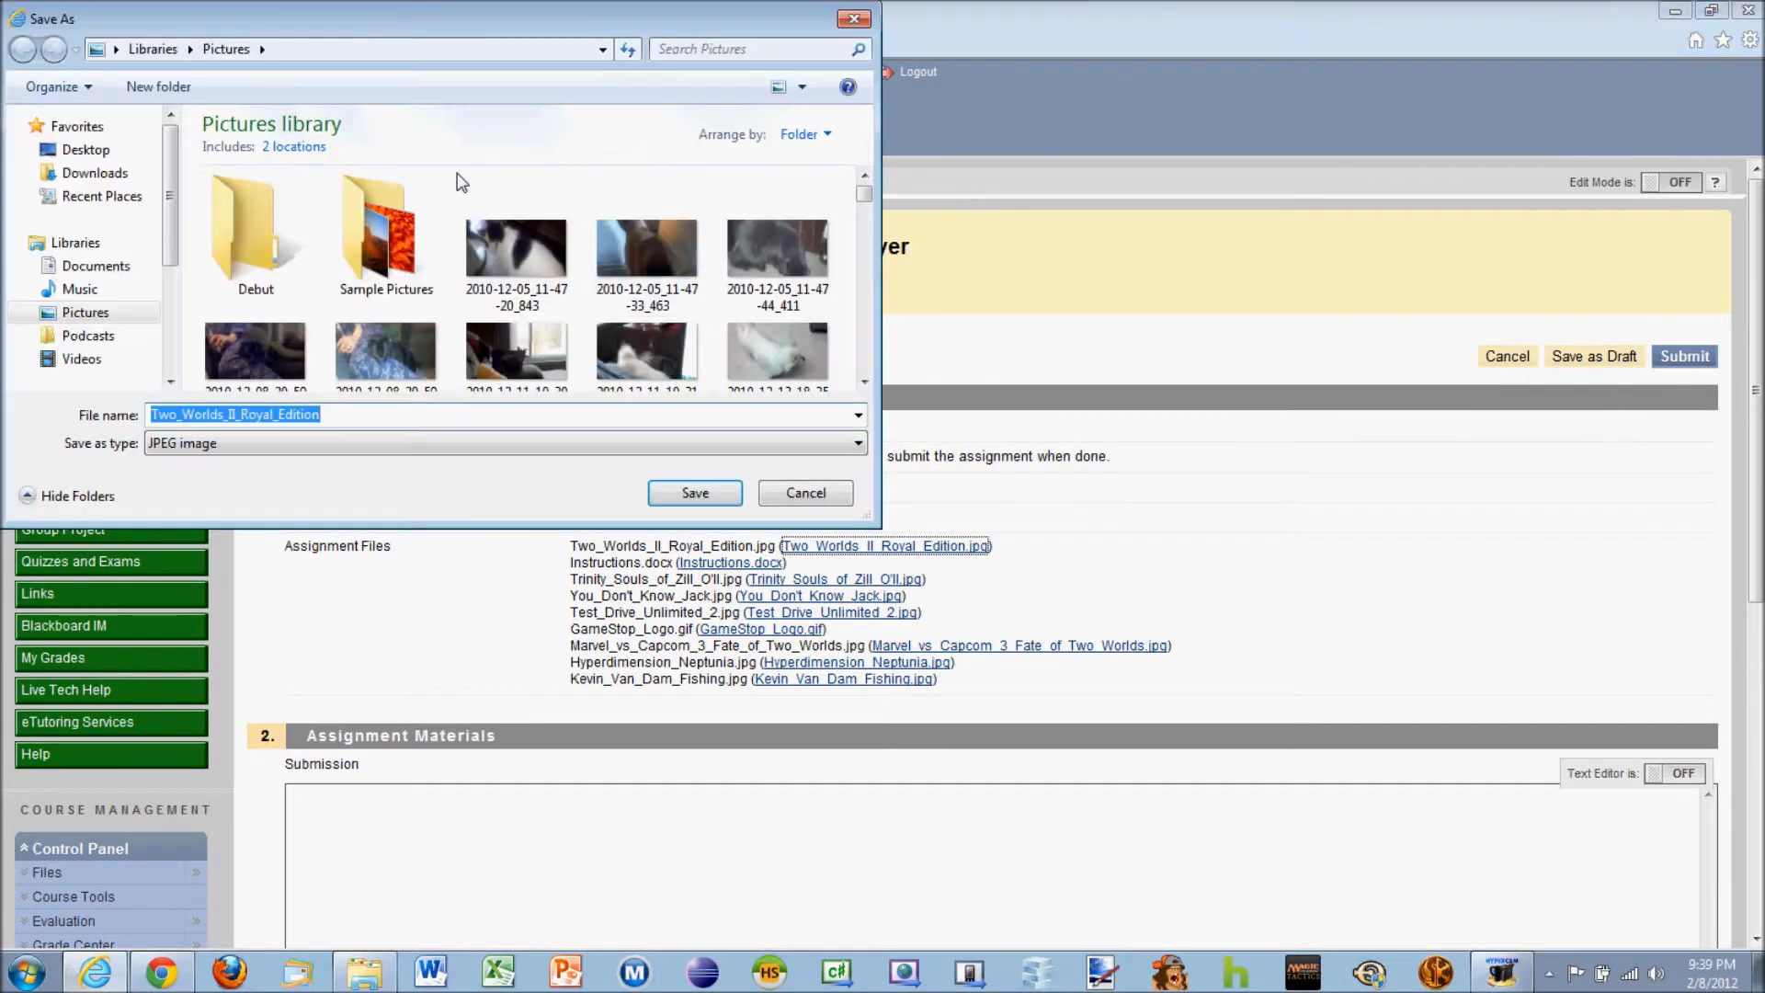
click(66, 311)
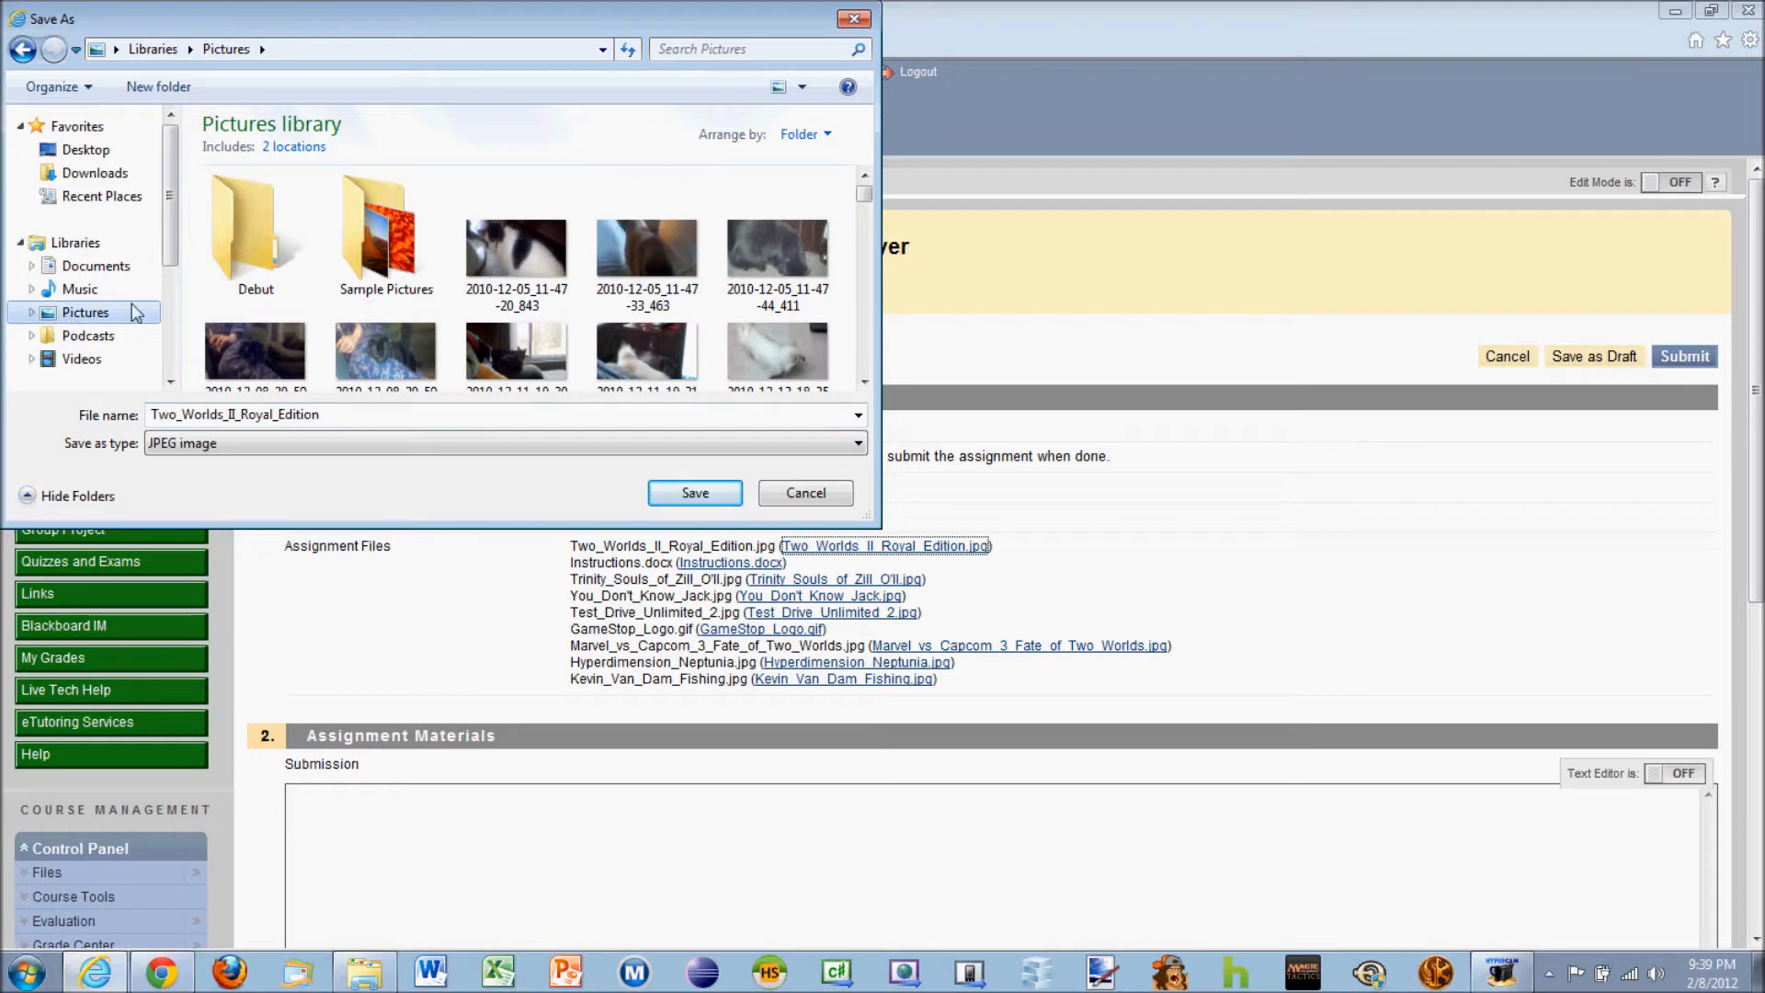
right_click(315, 304)
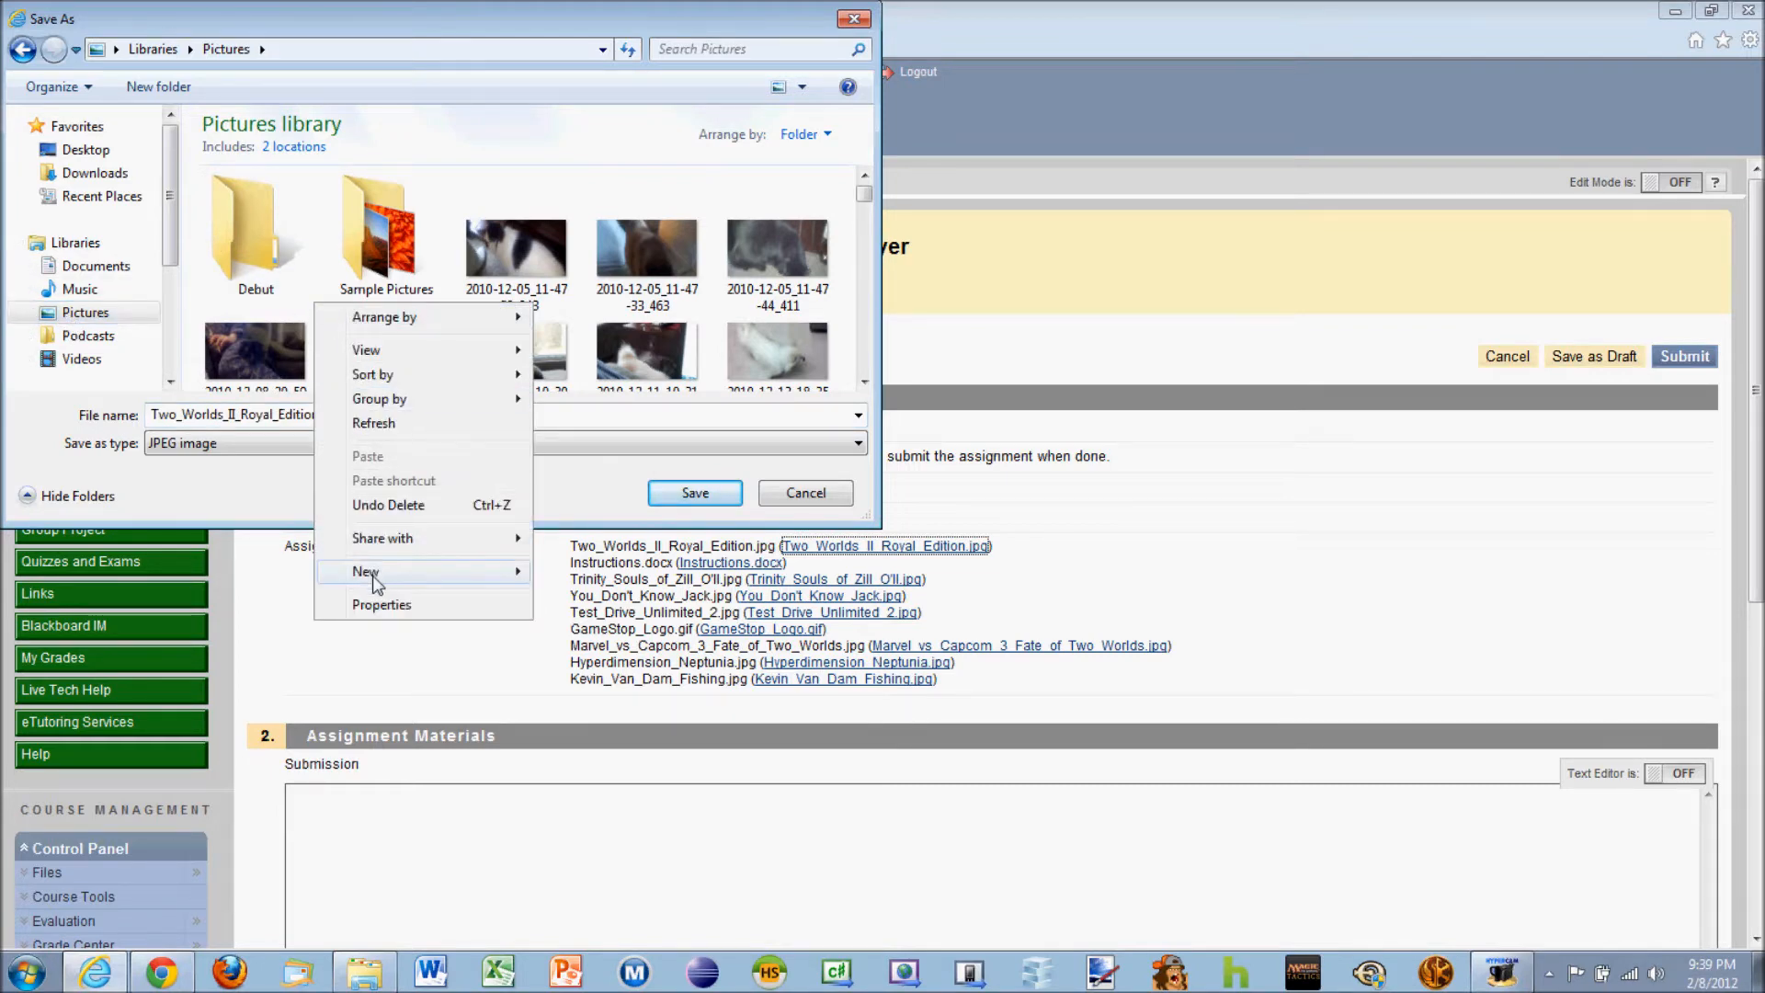
mouse_move(413, 582)
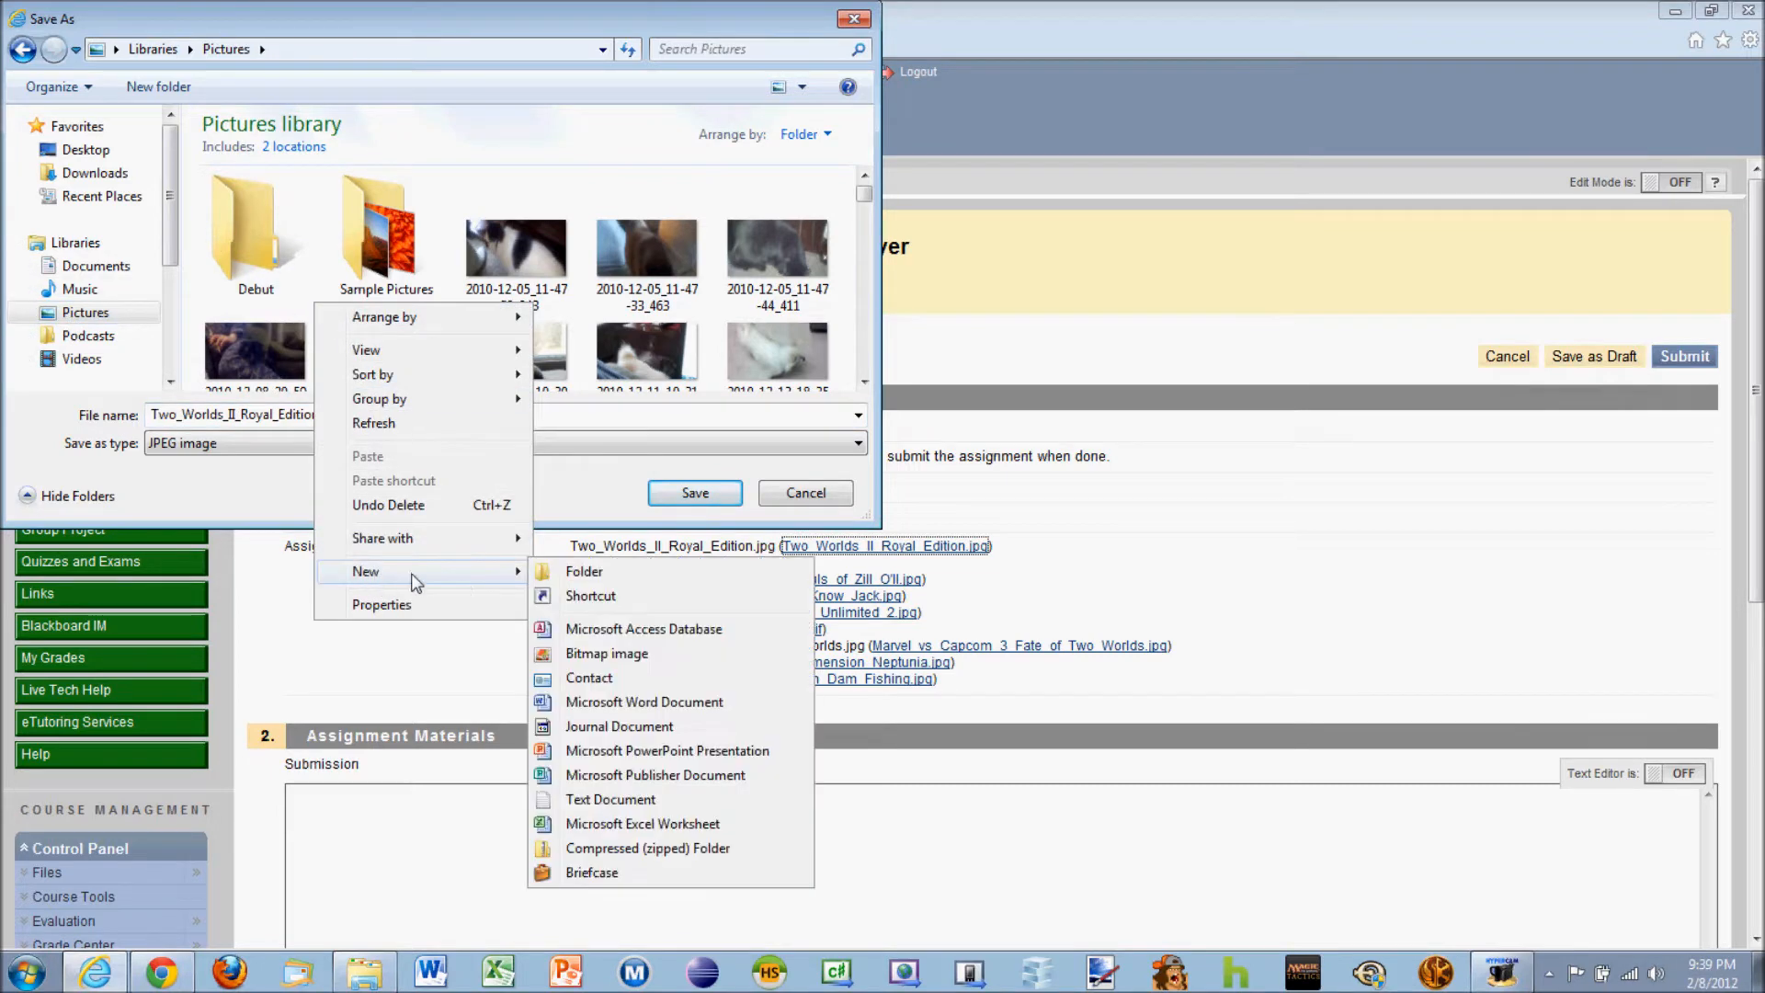
click(562, 575)
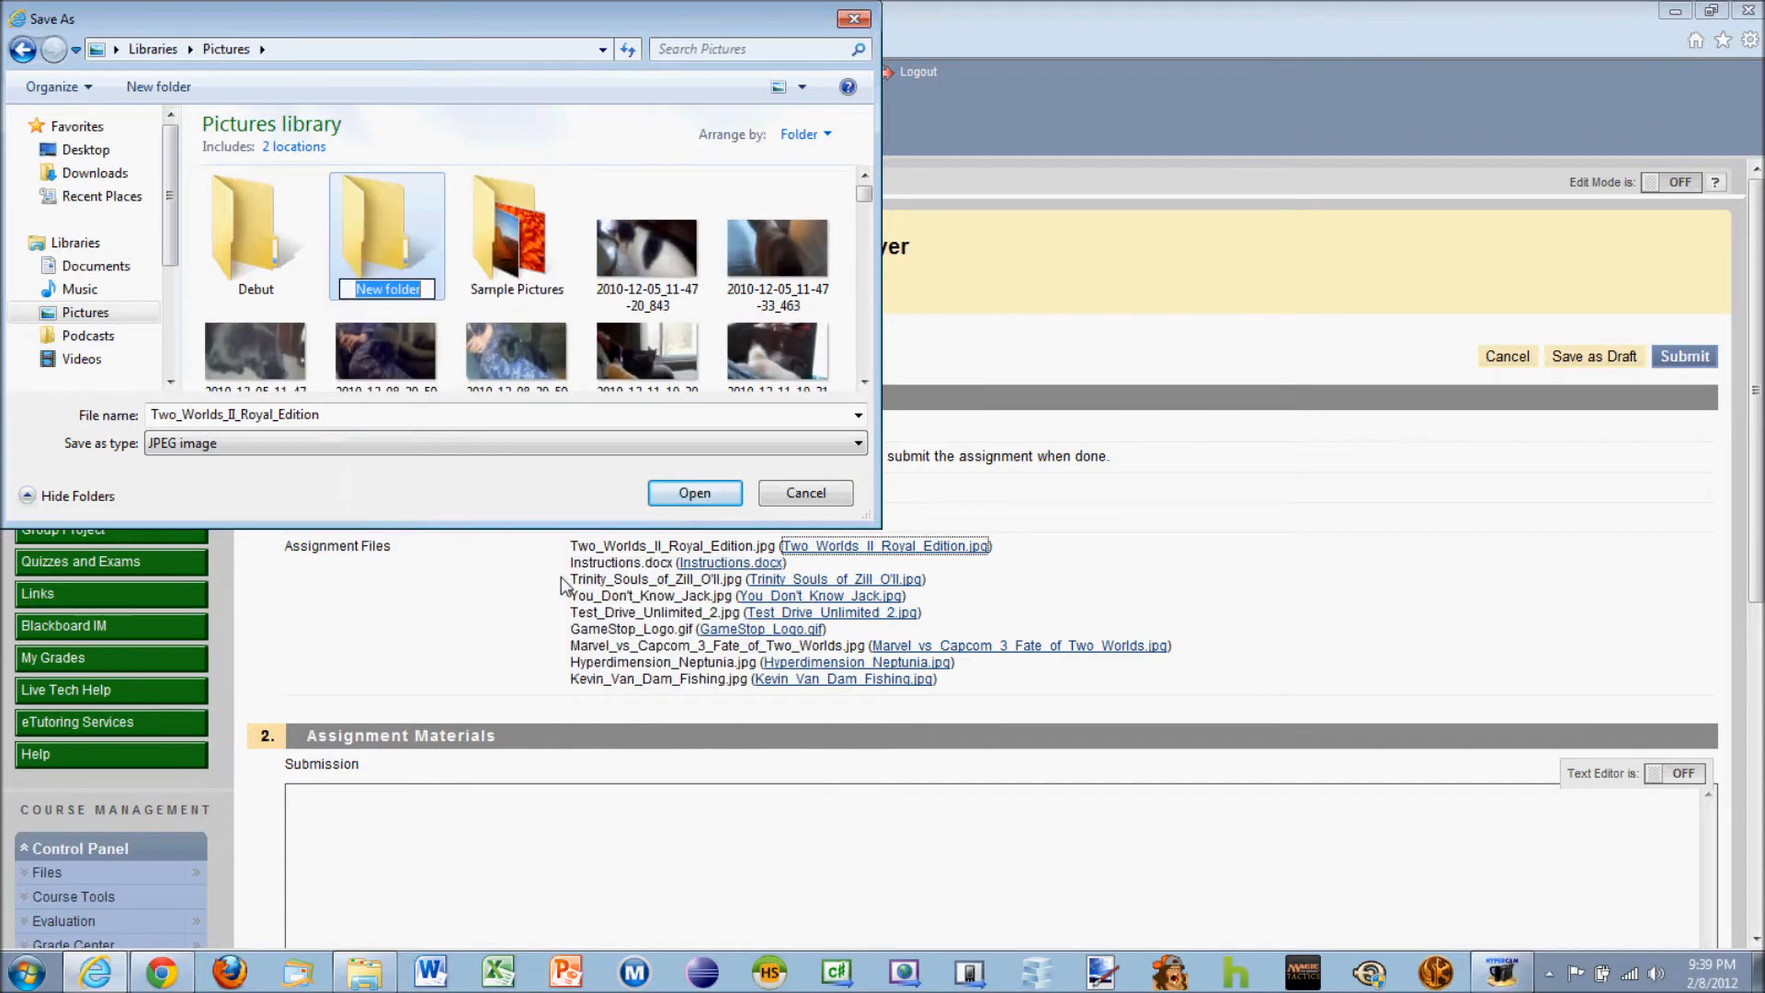
text(Games)
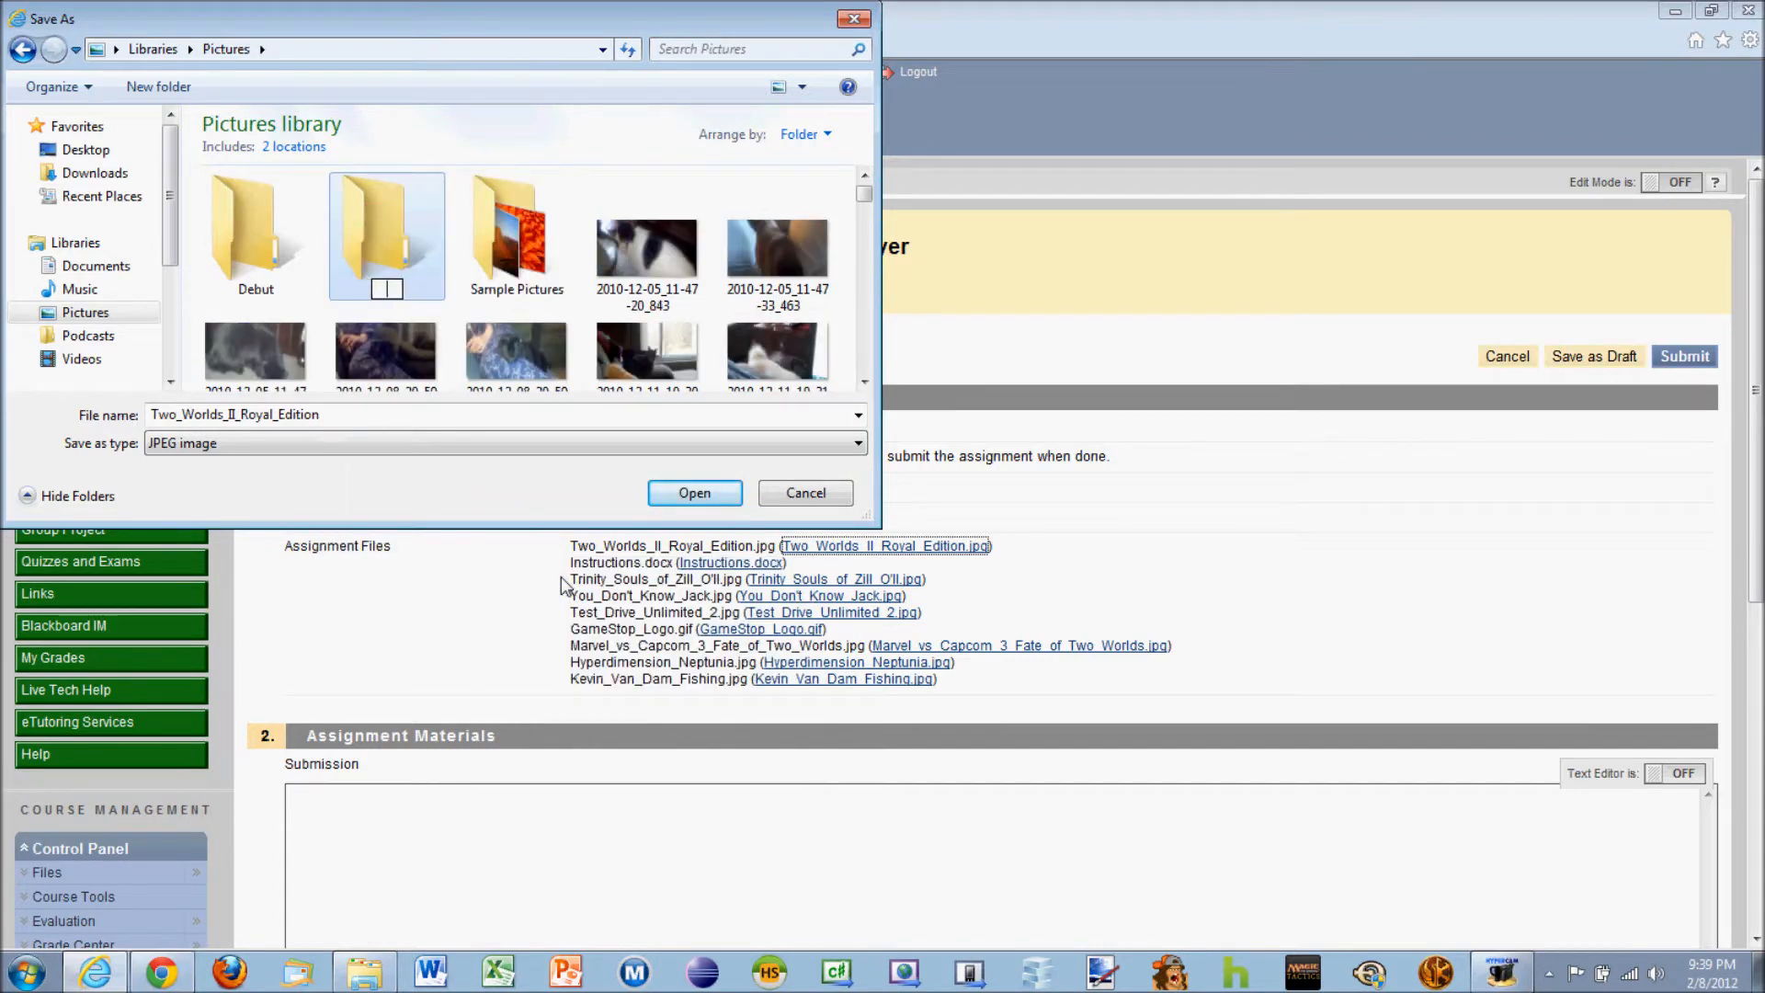
text(top)
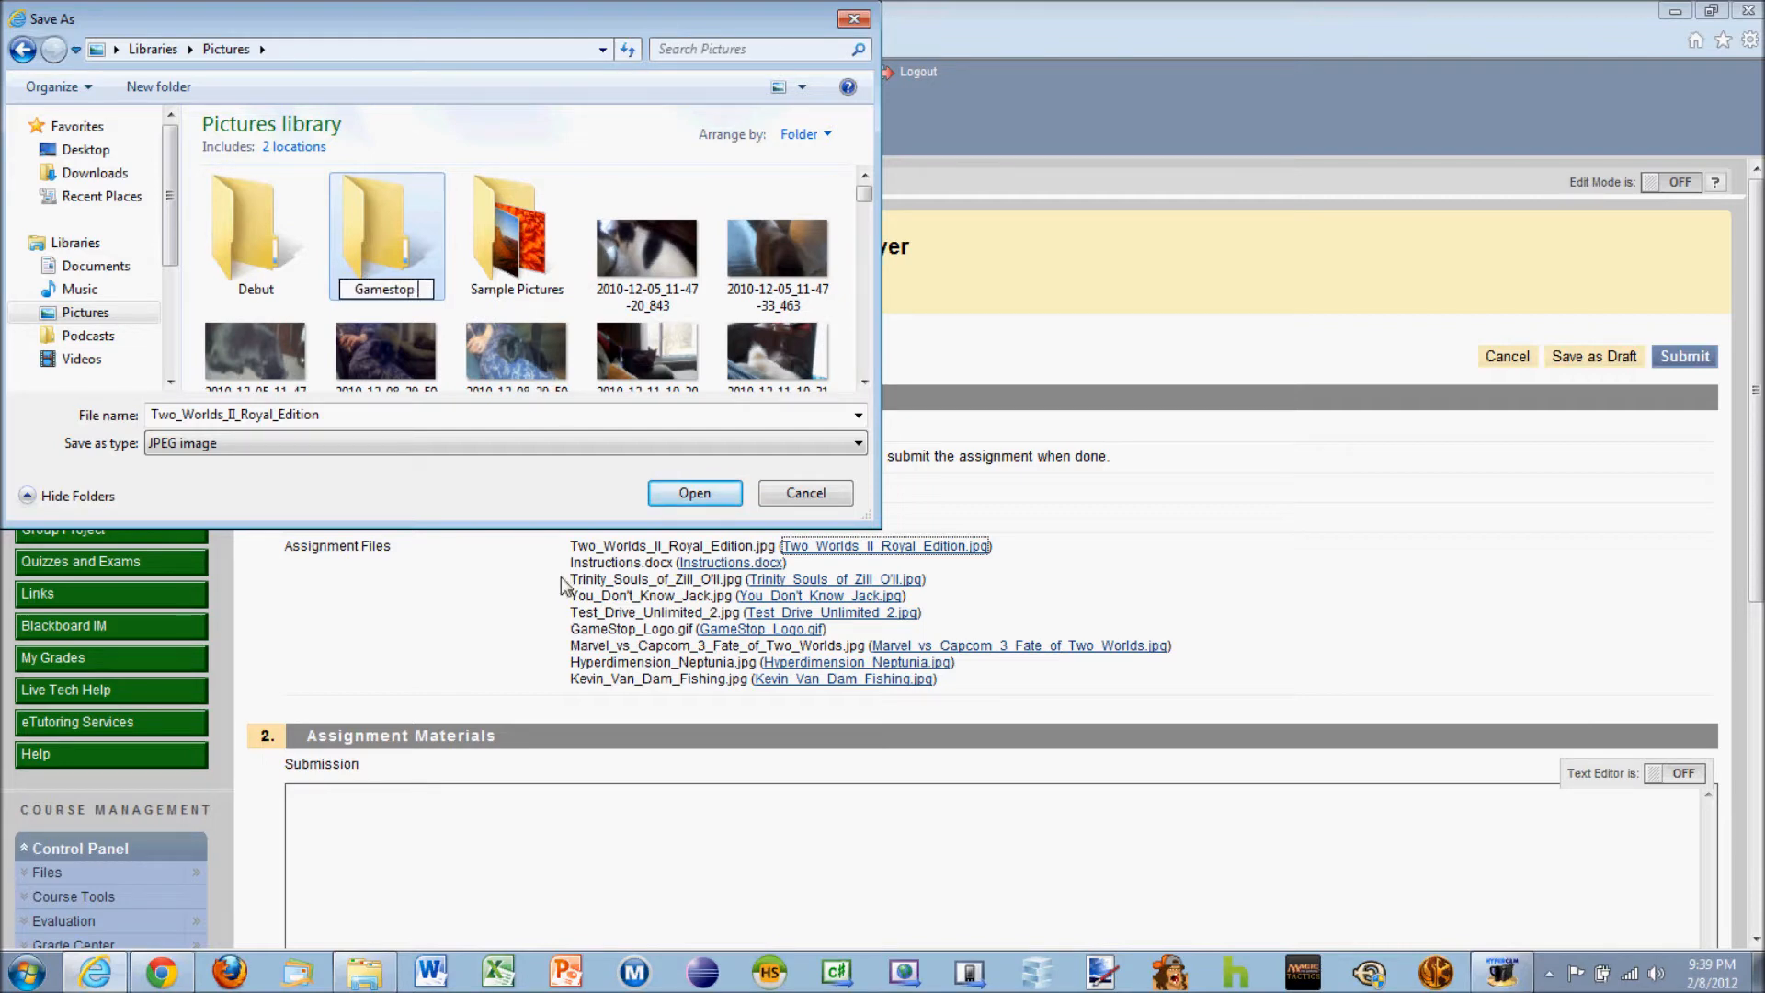
text( Pictures)
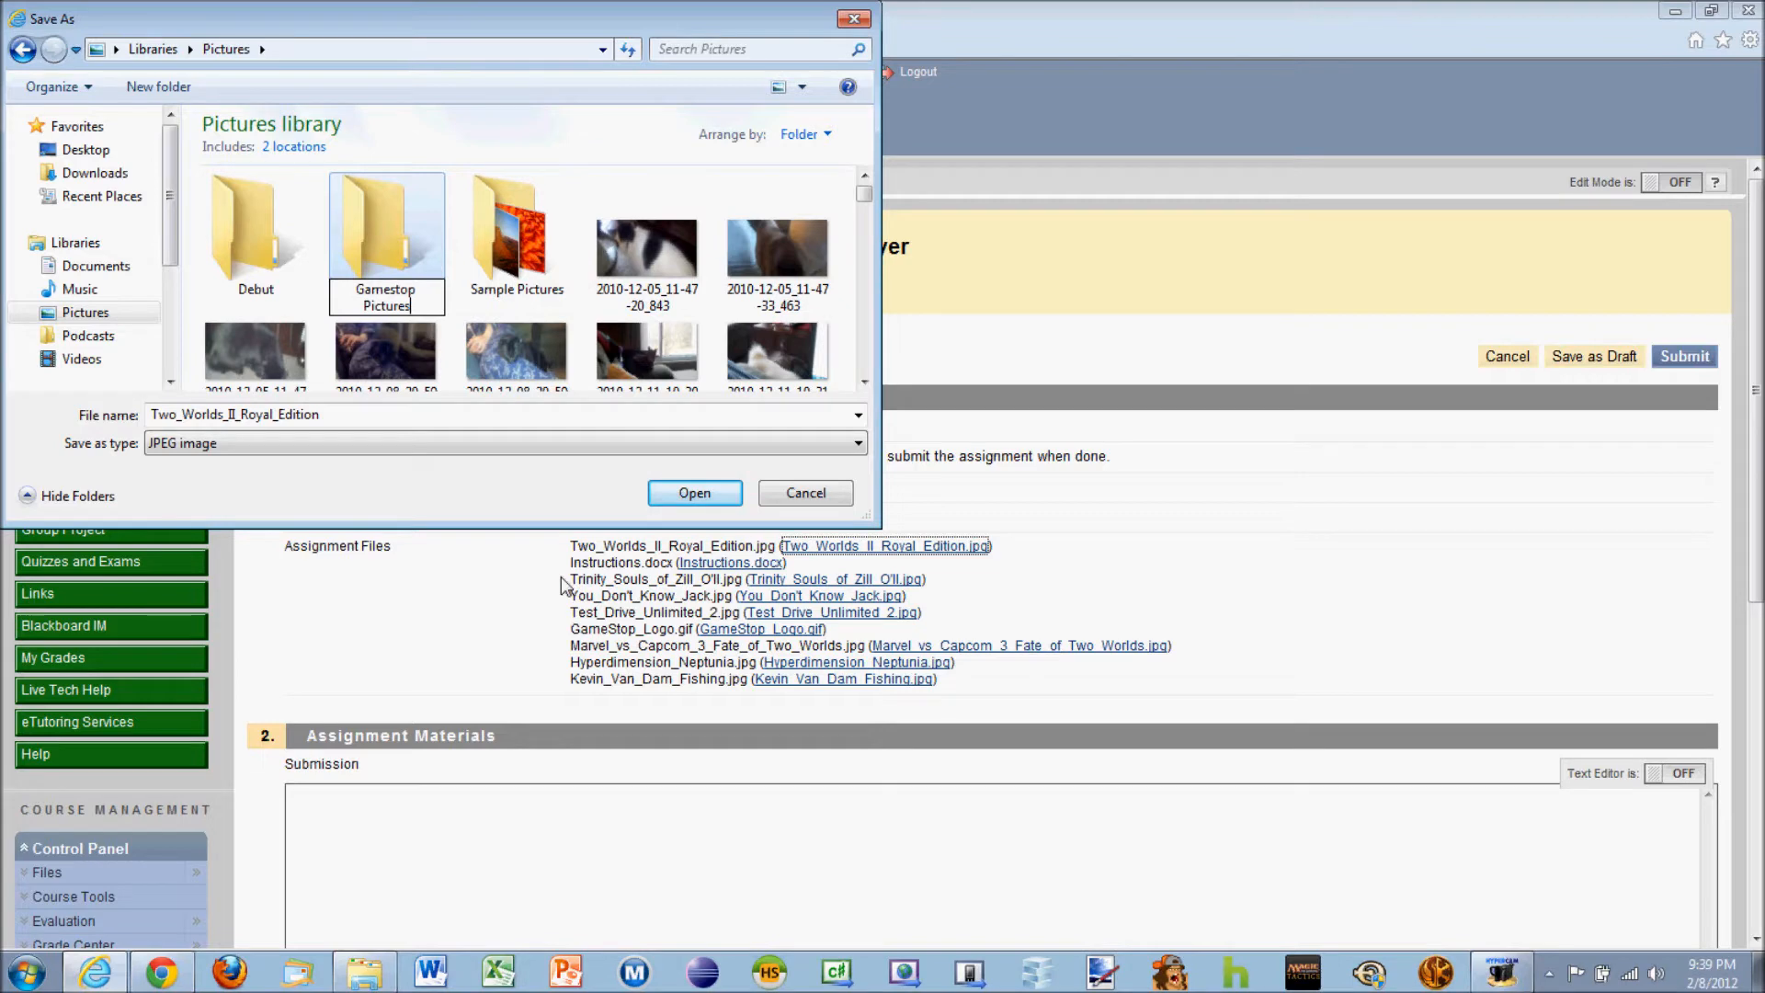
key(Return)
double_click(394, 269)
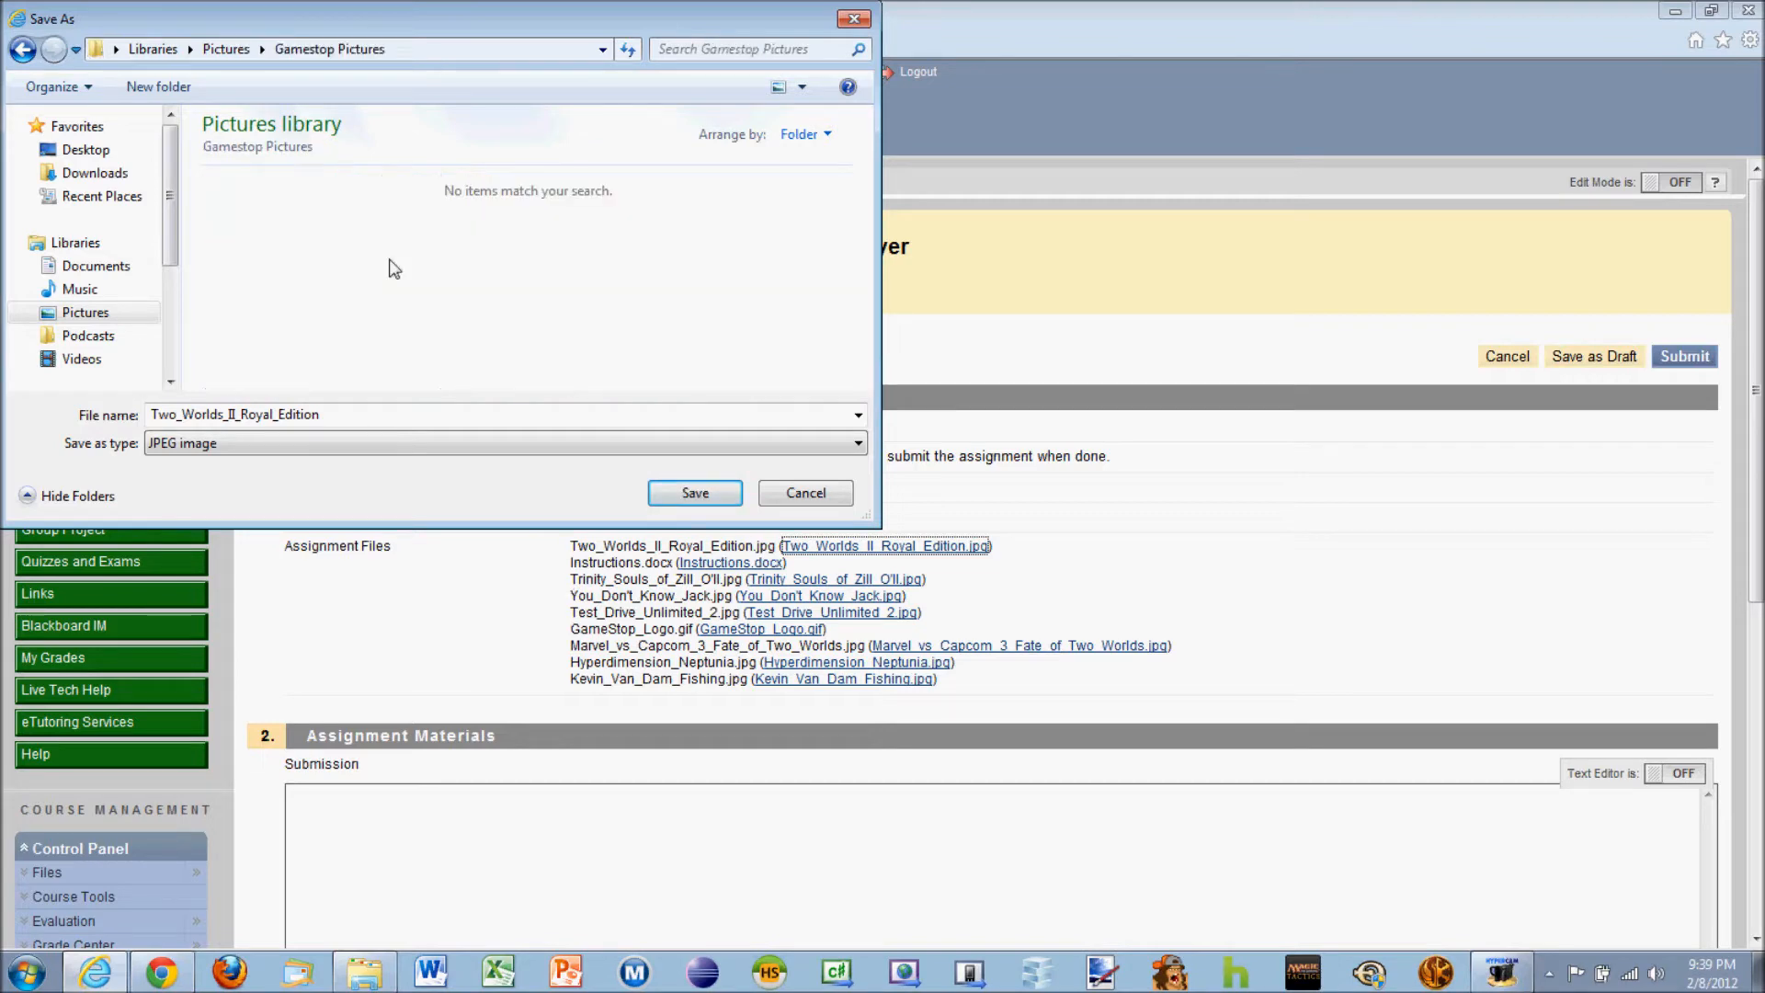
click(694, 494)
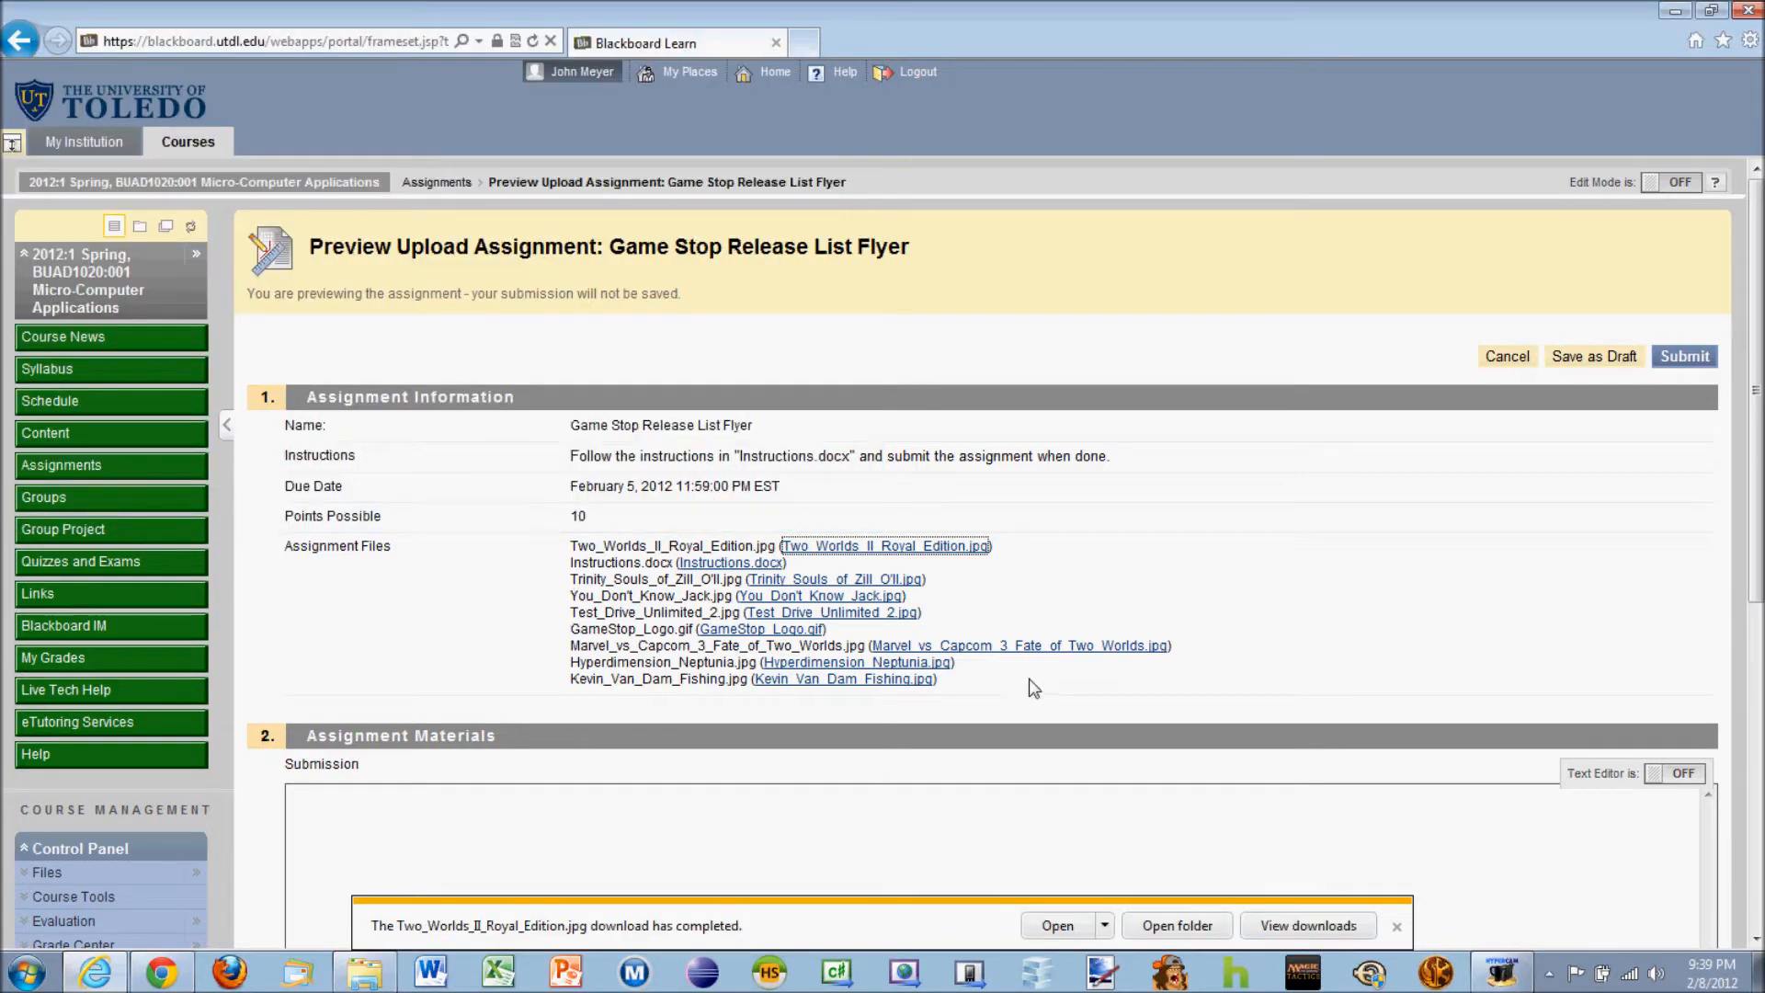
Save the linked Trinity_Souls_of_Zill_O'll.jpg and You_Don't_Know_Jack.jpg into the Gamestop Pictures folder
right_click(827, 586)
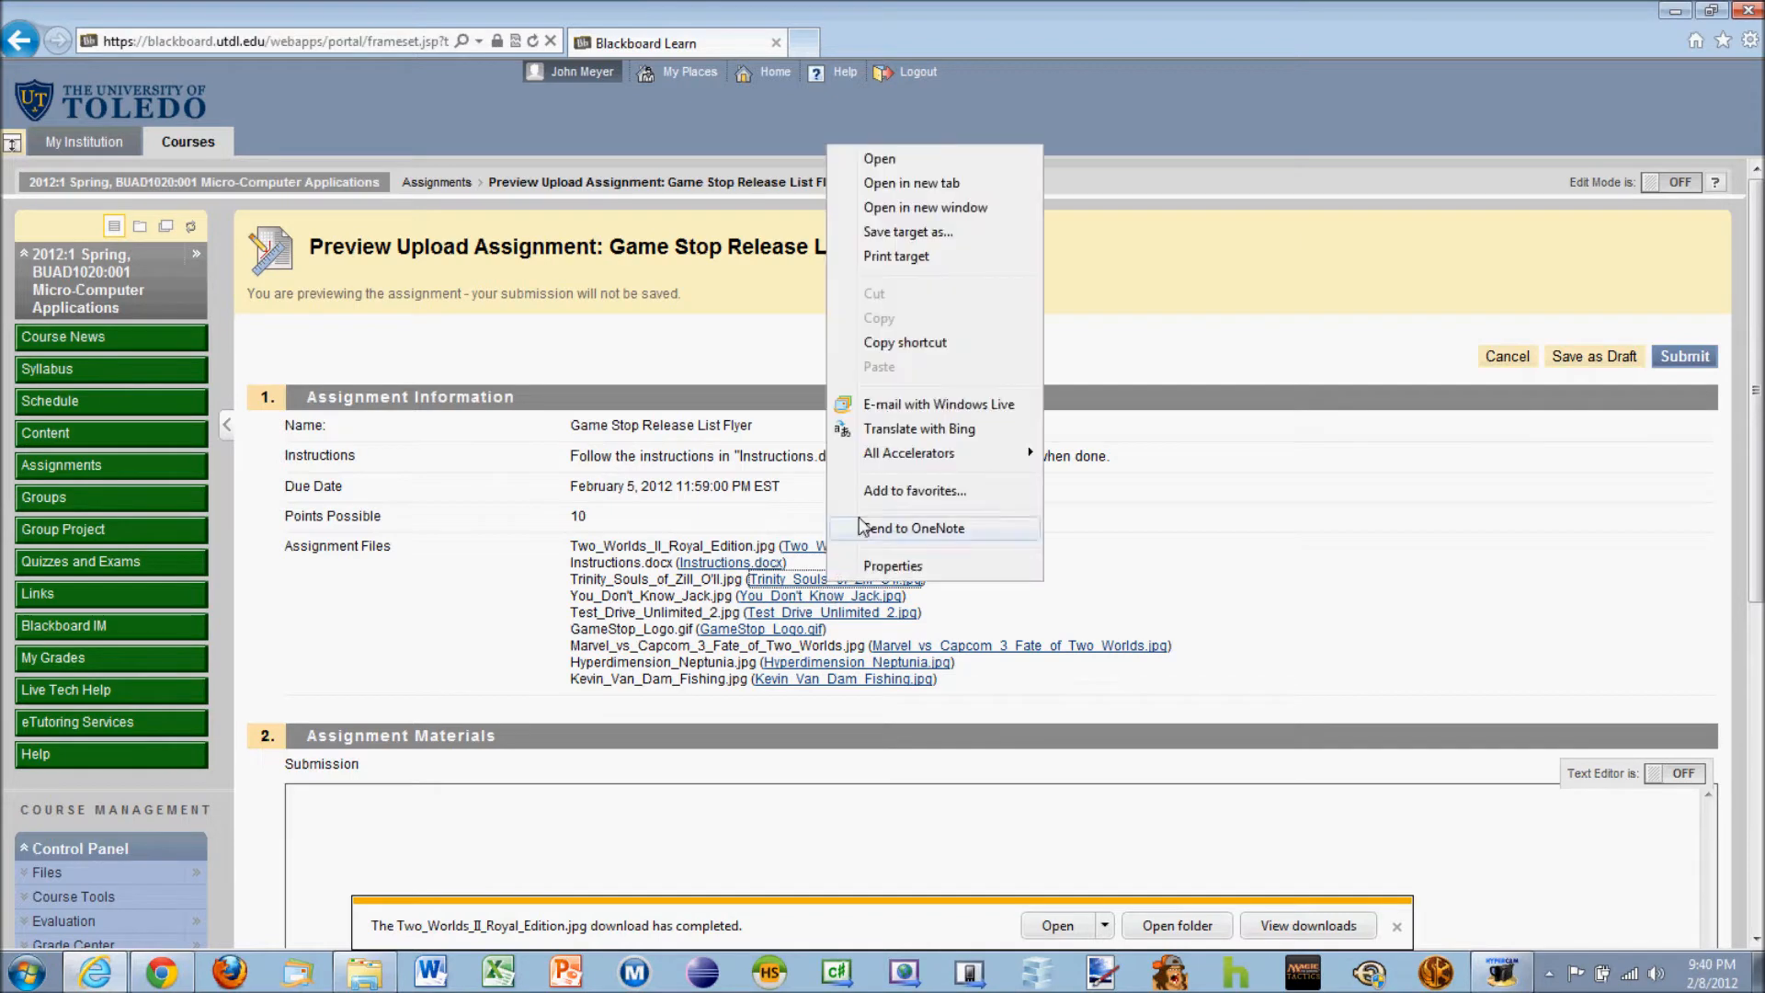
click(898, 240)
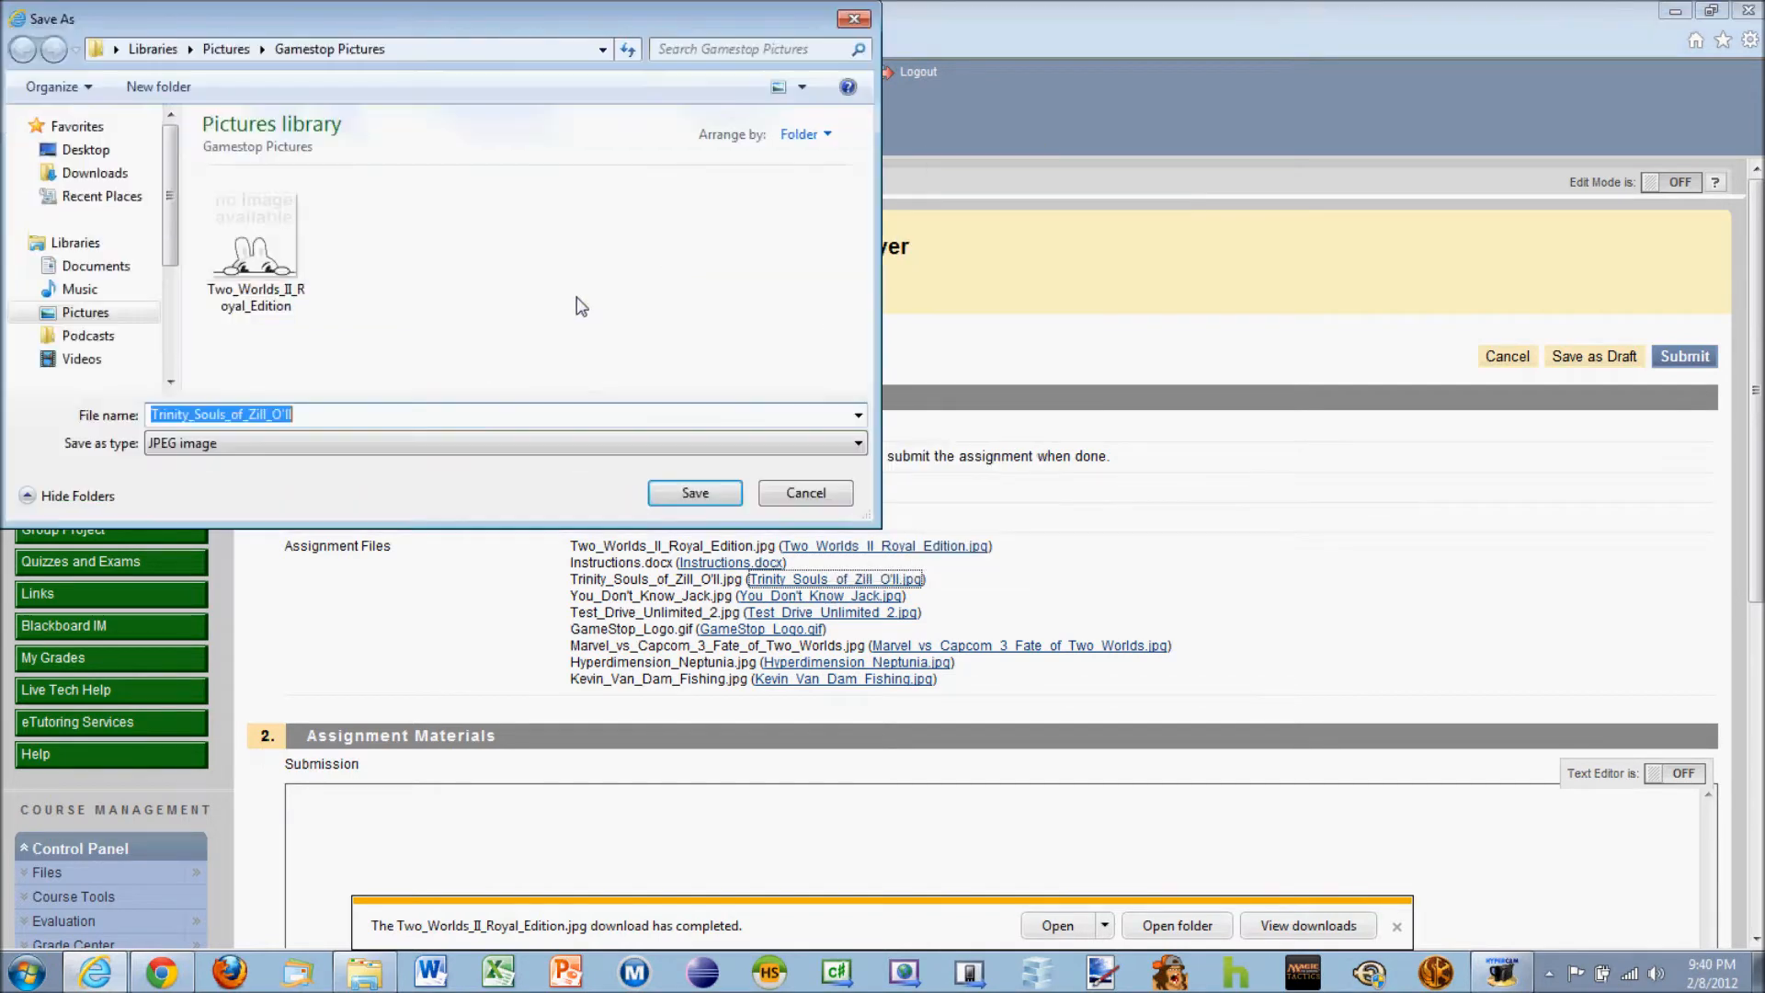
click(700, 497)
right_click(830, 598)
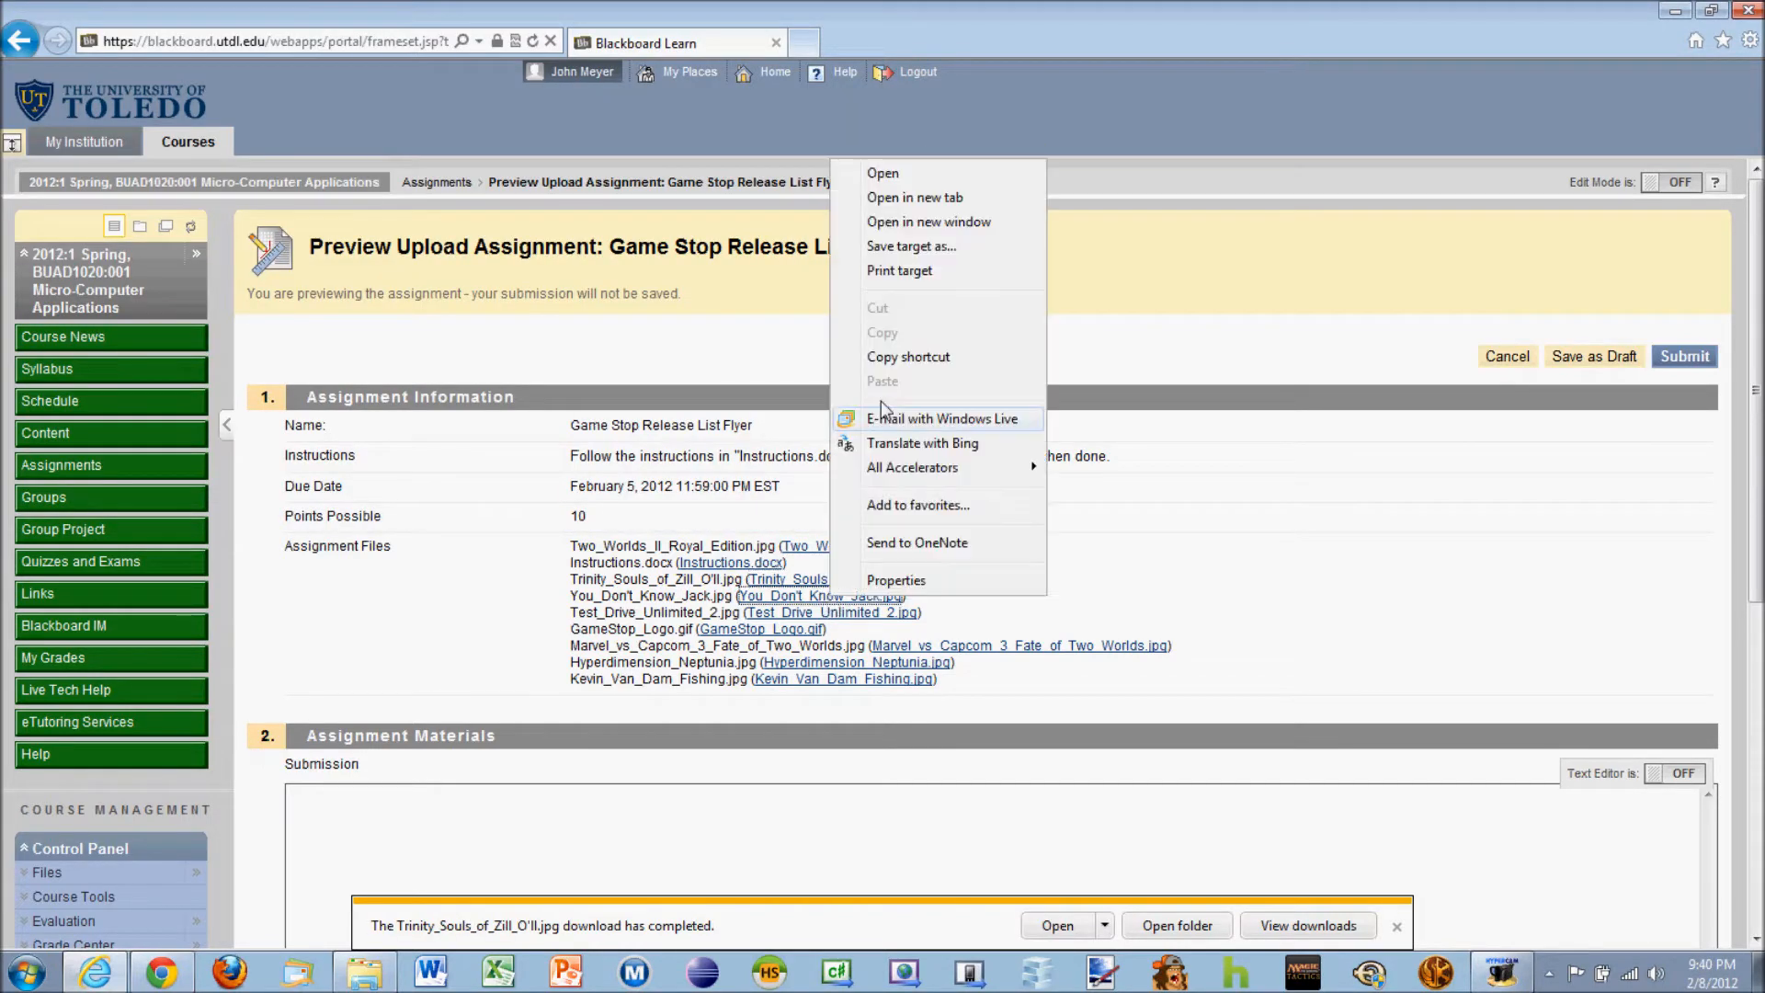
click(887, 244)
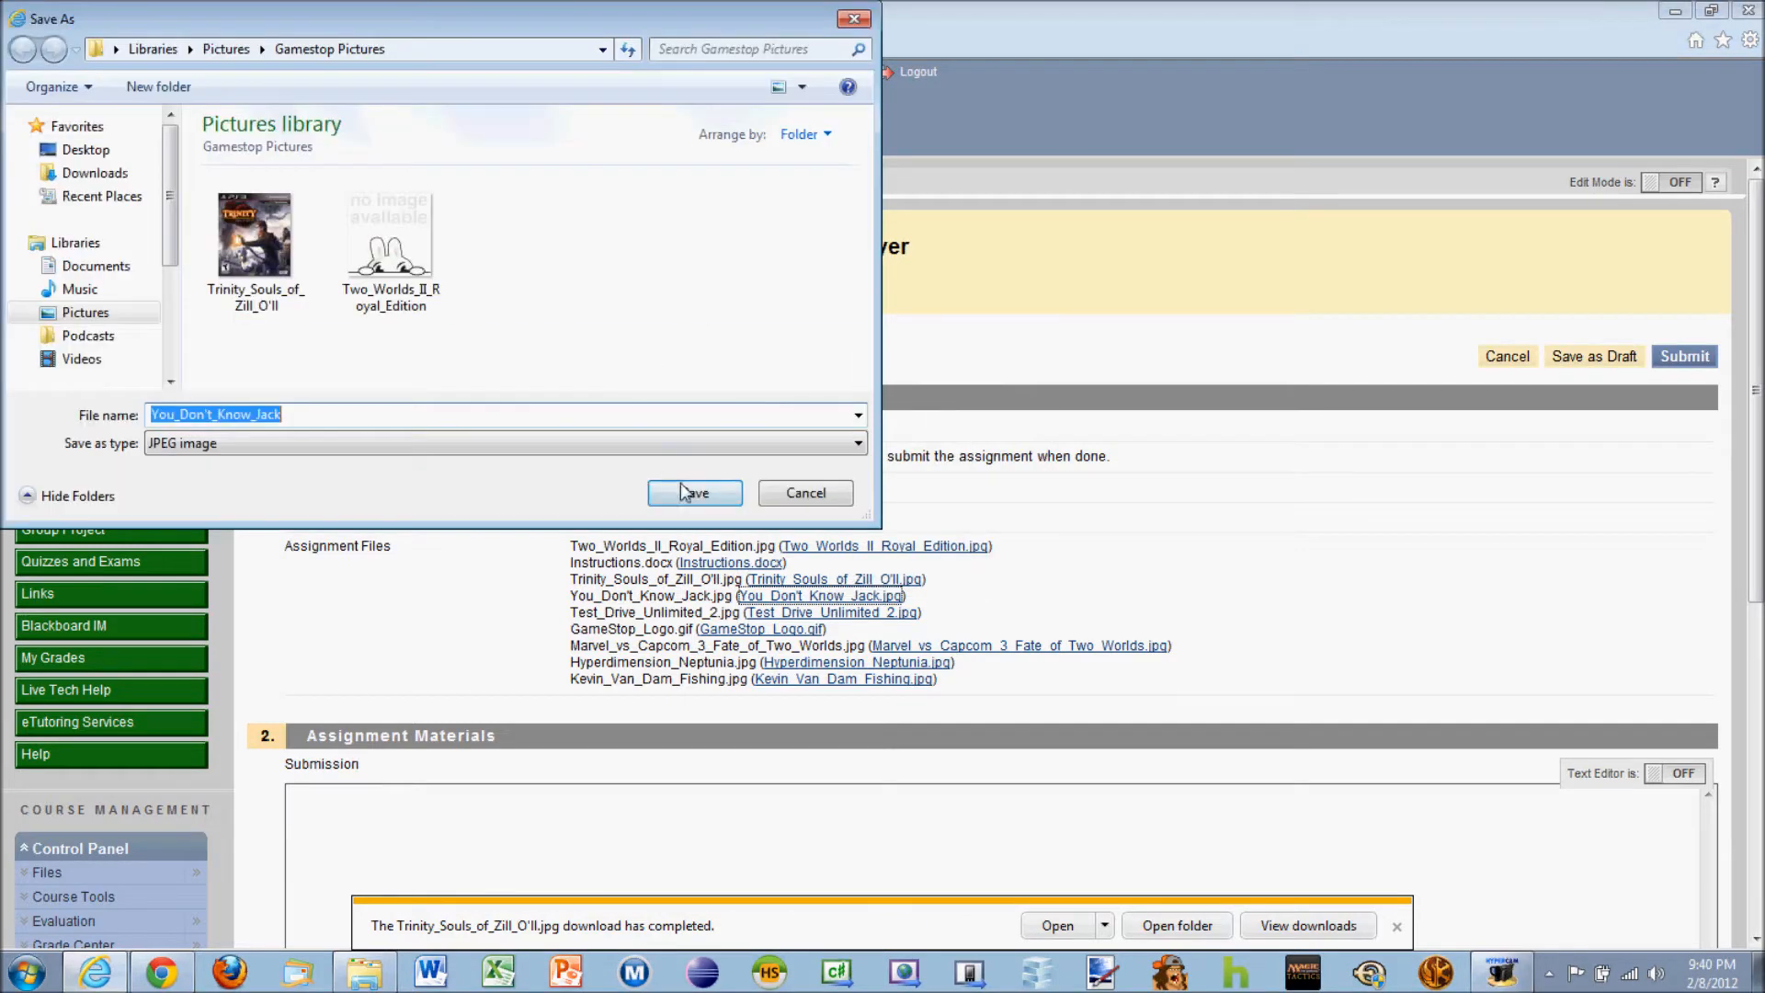
click(692, 494)
Save the linked Test_Drive_Unlimited_2.jpg and GameStop_Logo.gif into the Gamestop Pictures folder
right_click(791, 616)
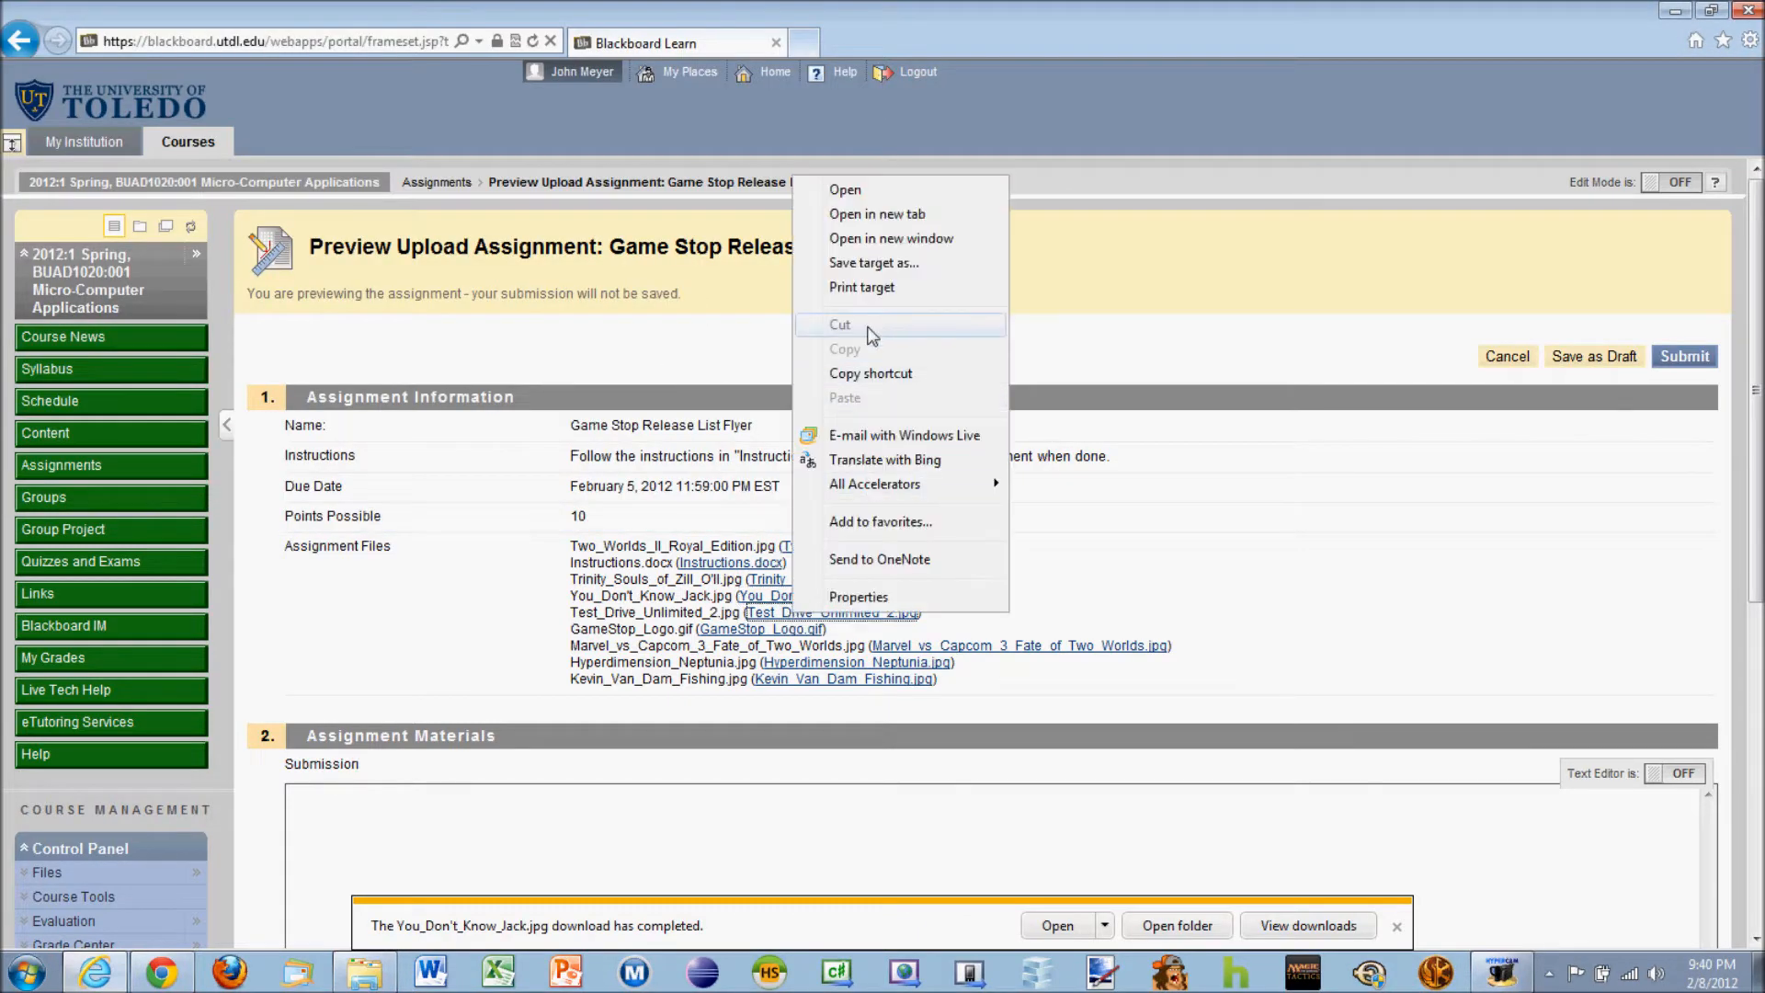
click(860, 256)
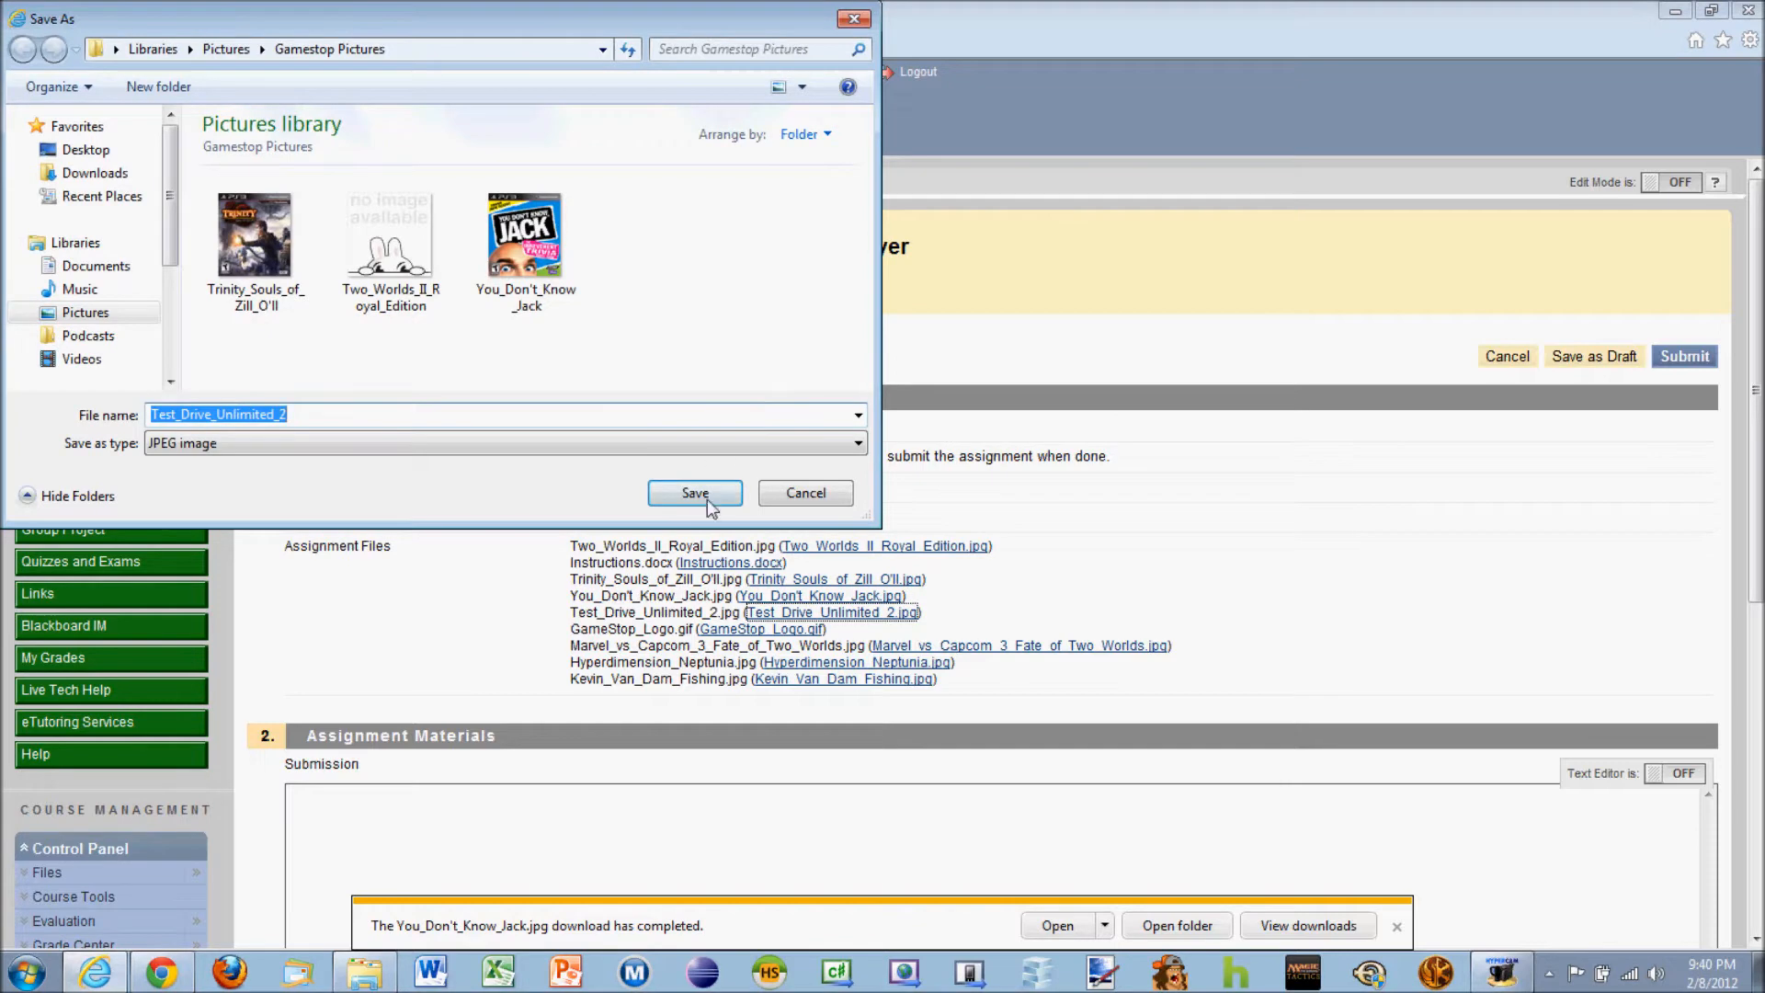
click(706, 496)
right_click(796, 635)
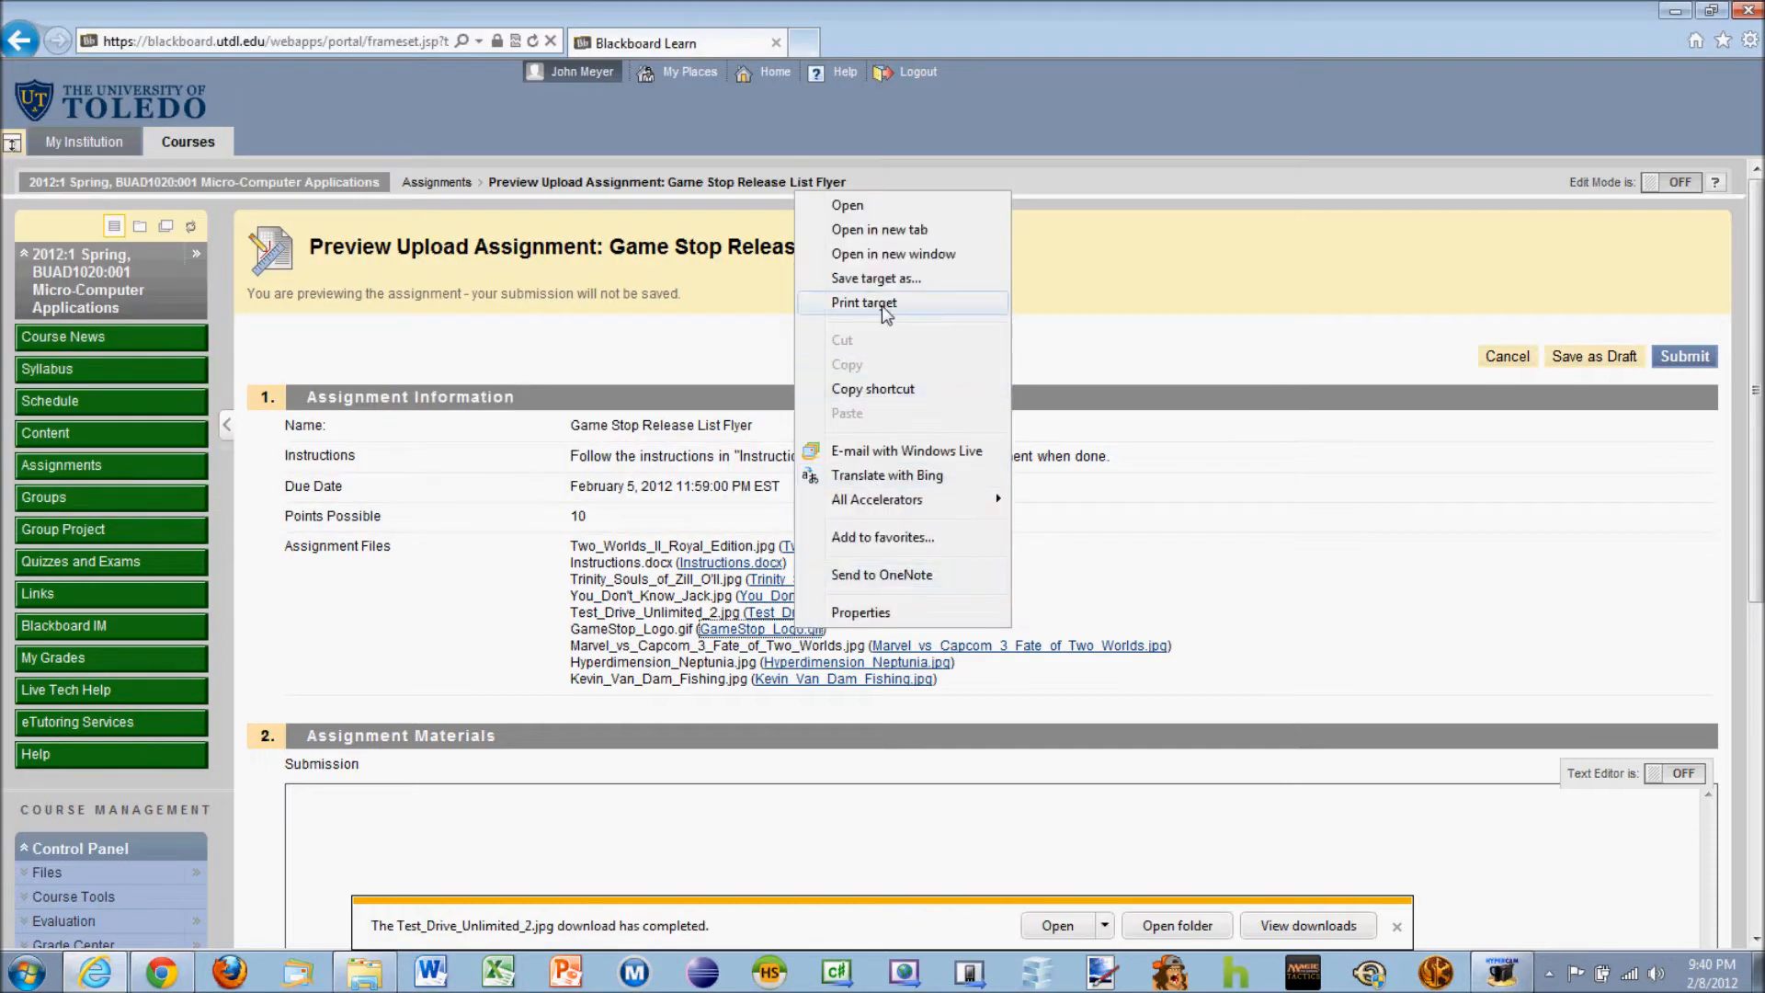
click(873, 276)
click(697, 490)
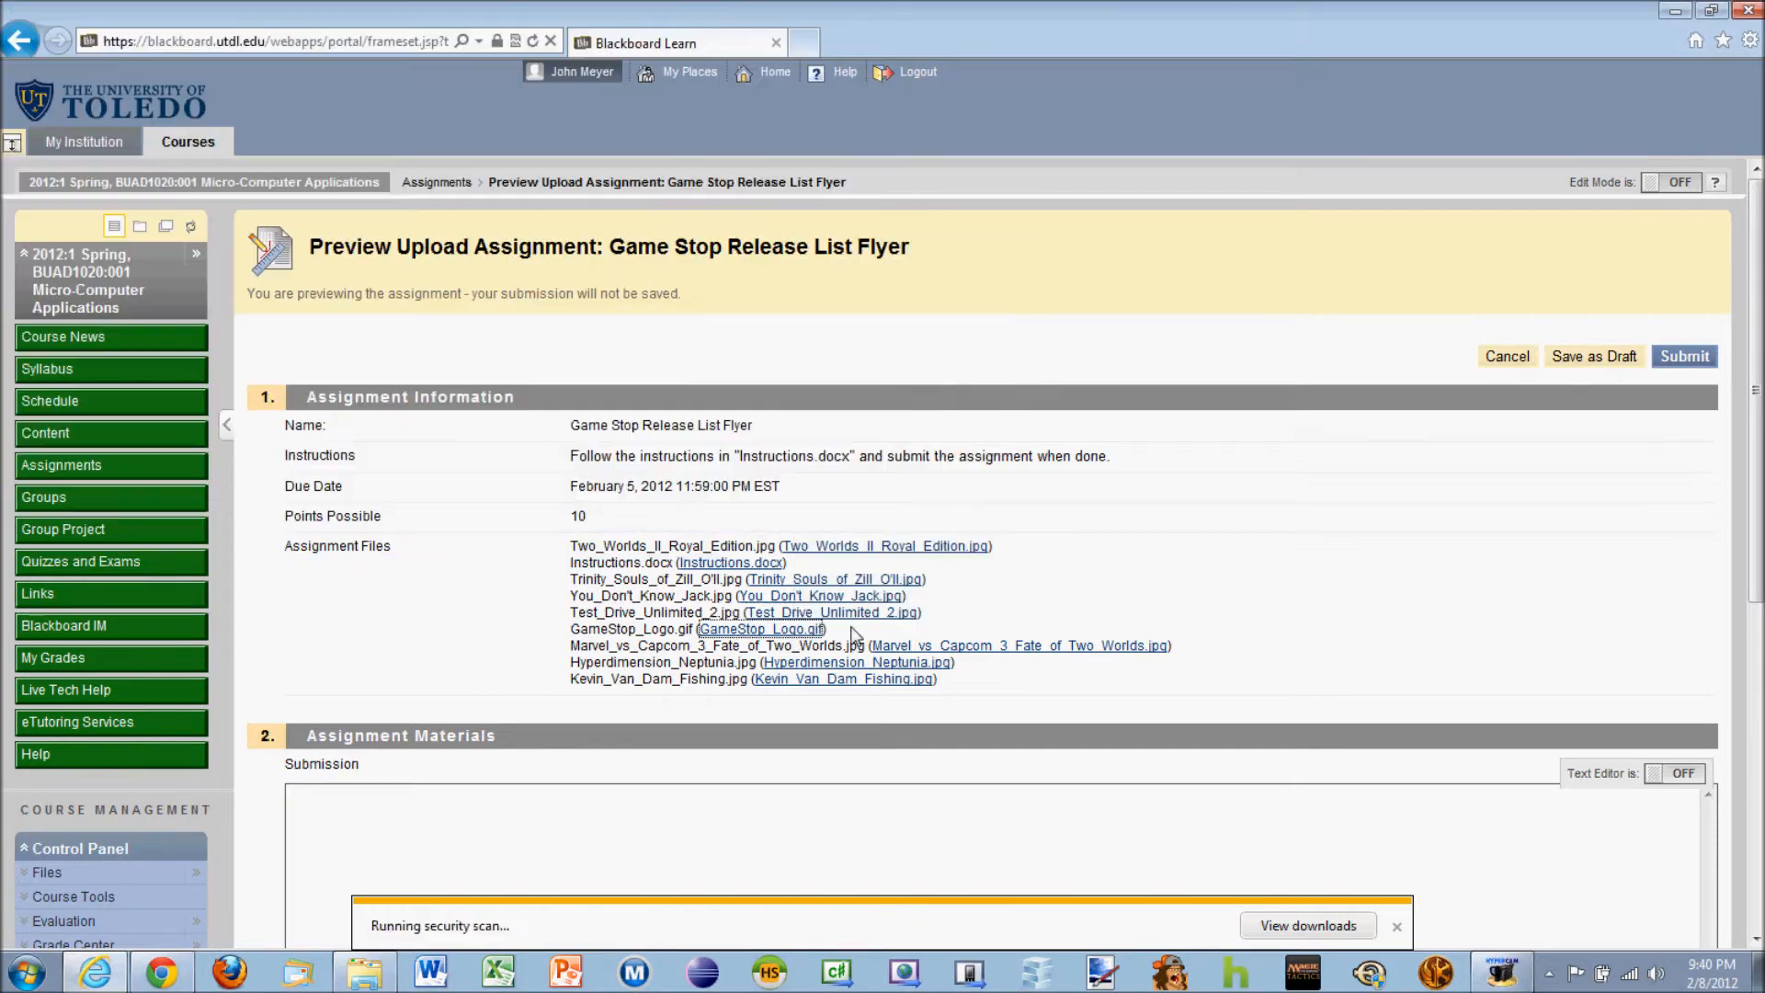
Save the linked Marvel_vs_Capcom_3_Fate_of_Two_Worlds.jpg and Hyperdimension_Neptunia.jpg into the Gamestop Pictures folder
right_click(908, 646)
click(940, 295)
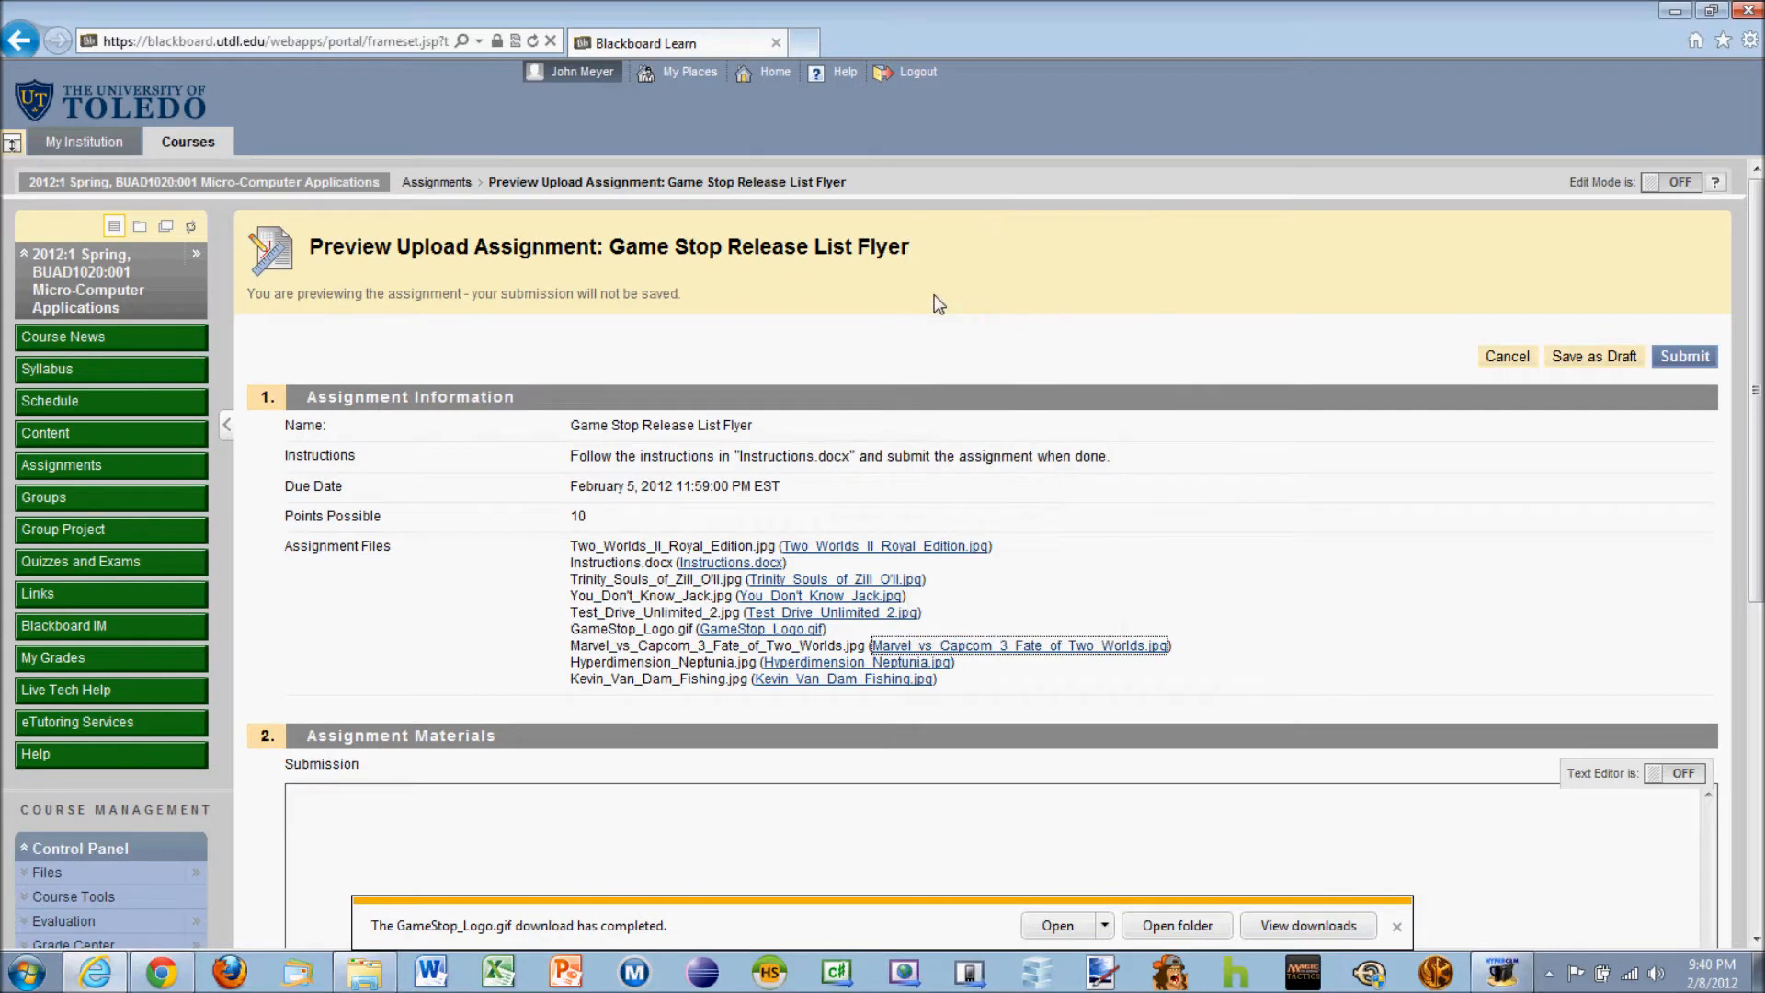
click(669, 490)
right_click(830, 664)
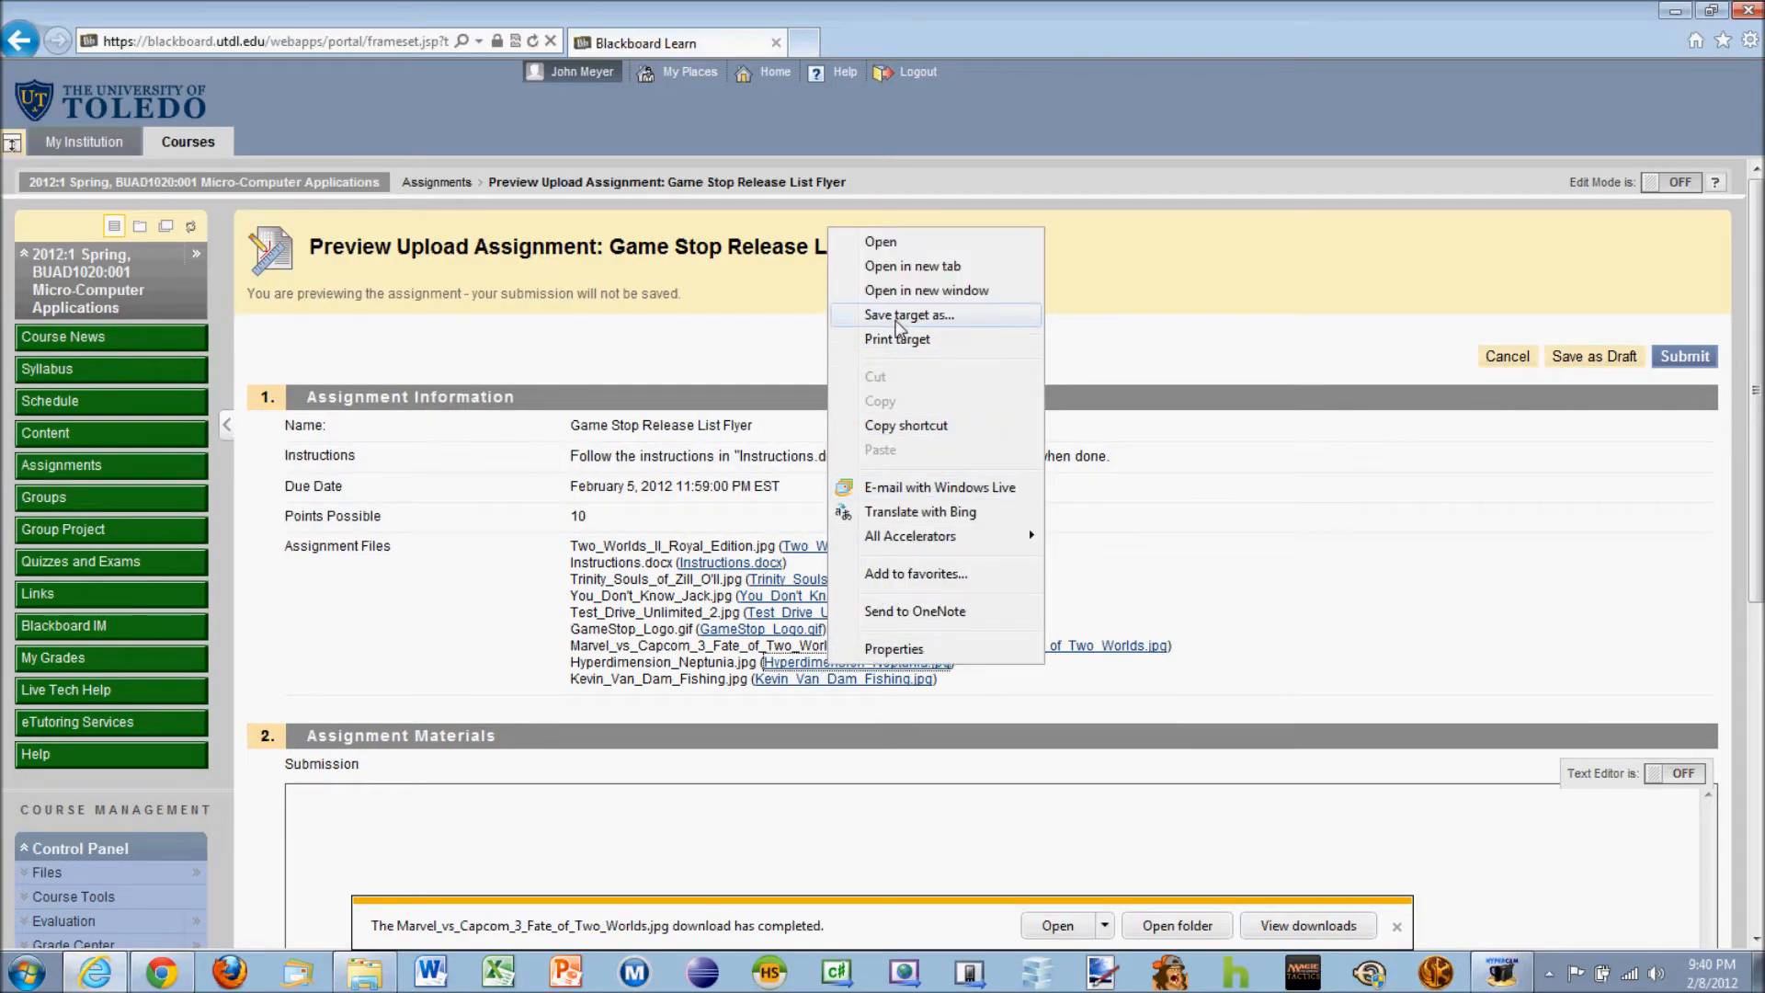
click(901, 316)
click(693, 493)
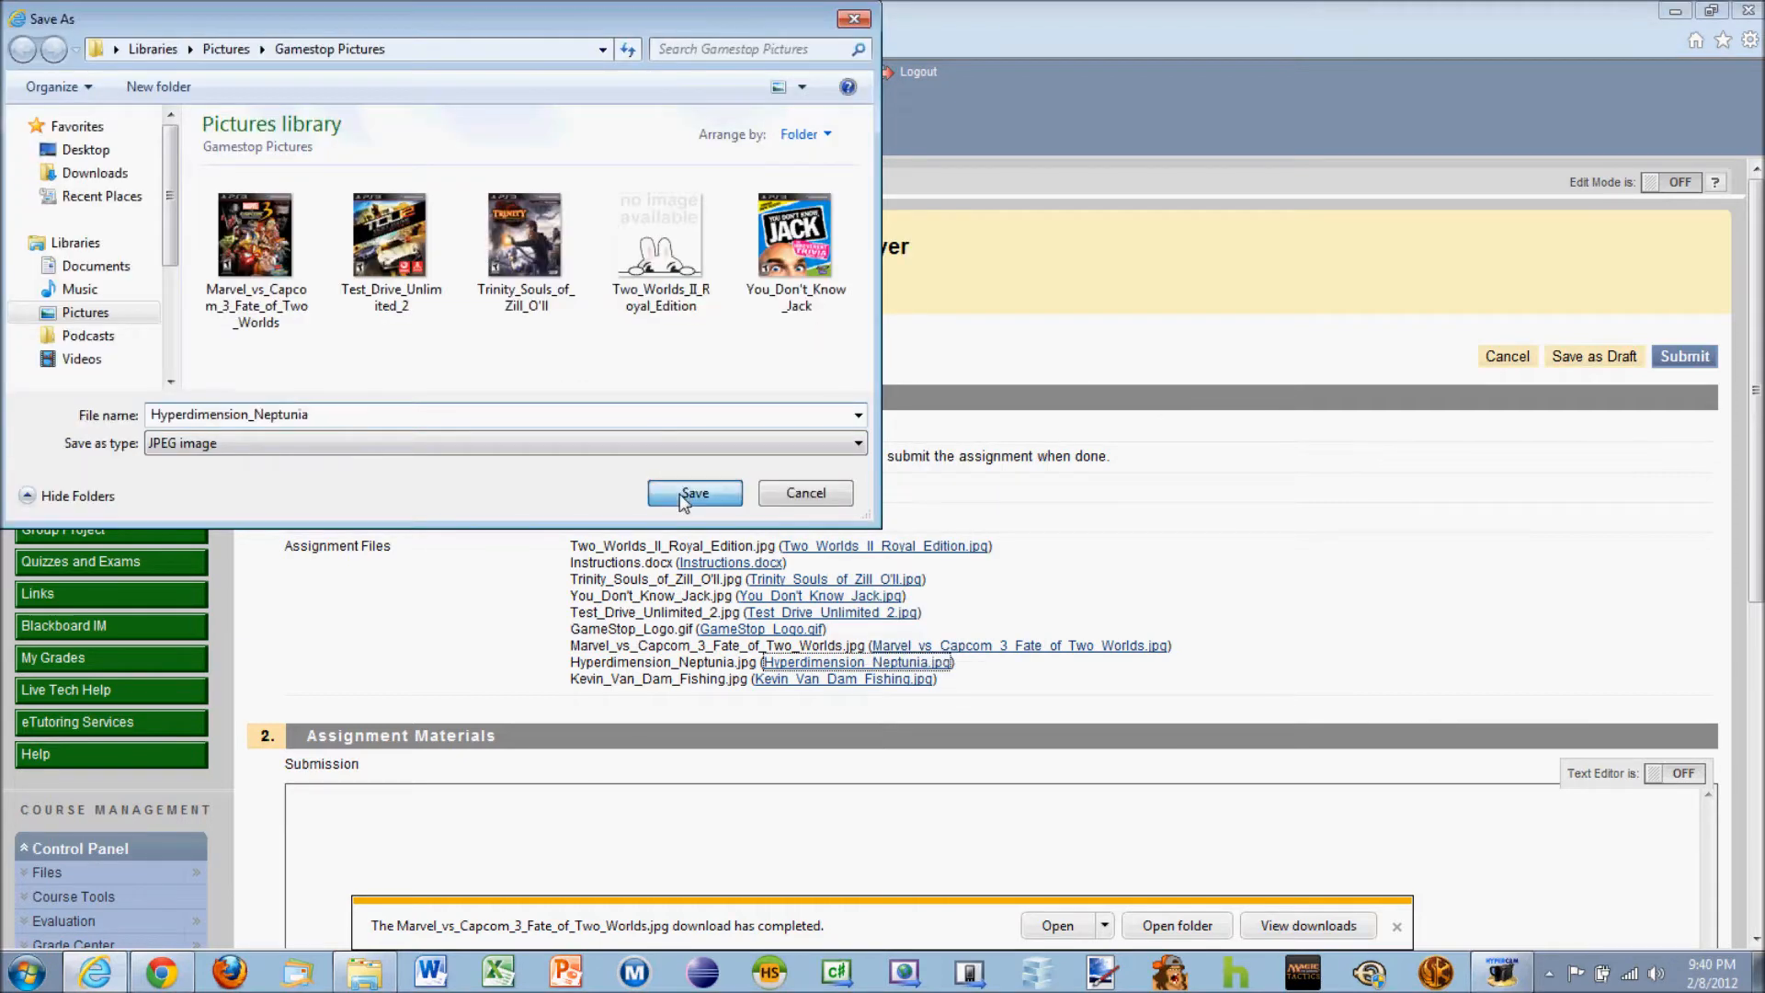
Save the linked Kevin_Van_Dam_Fishing.jpg into the Gamestop Pictures folder
right_click(807, 687)
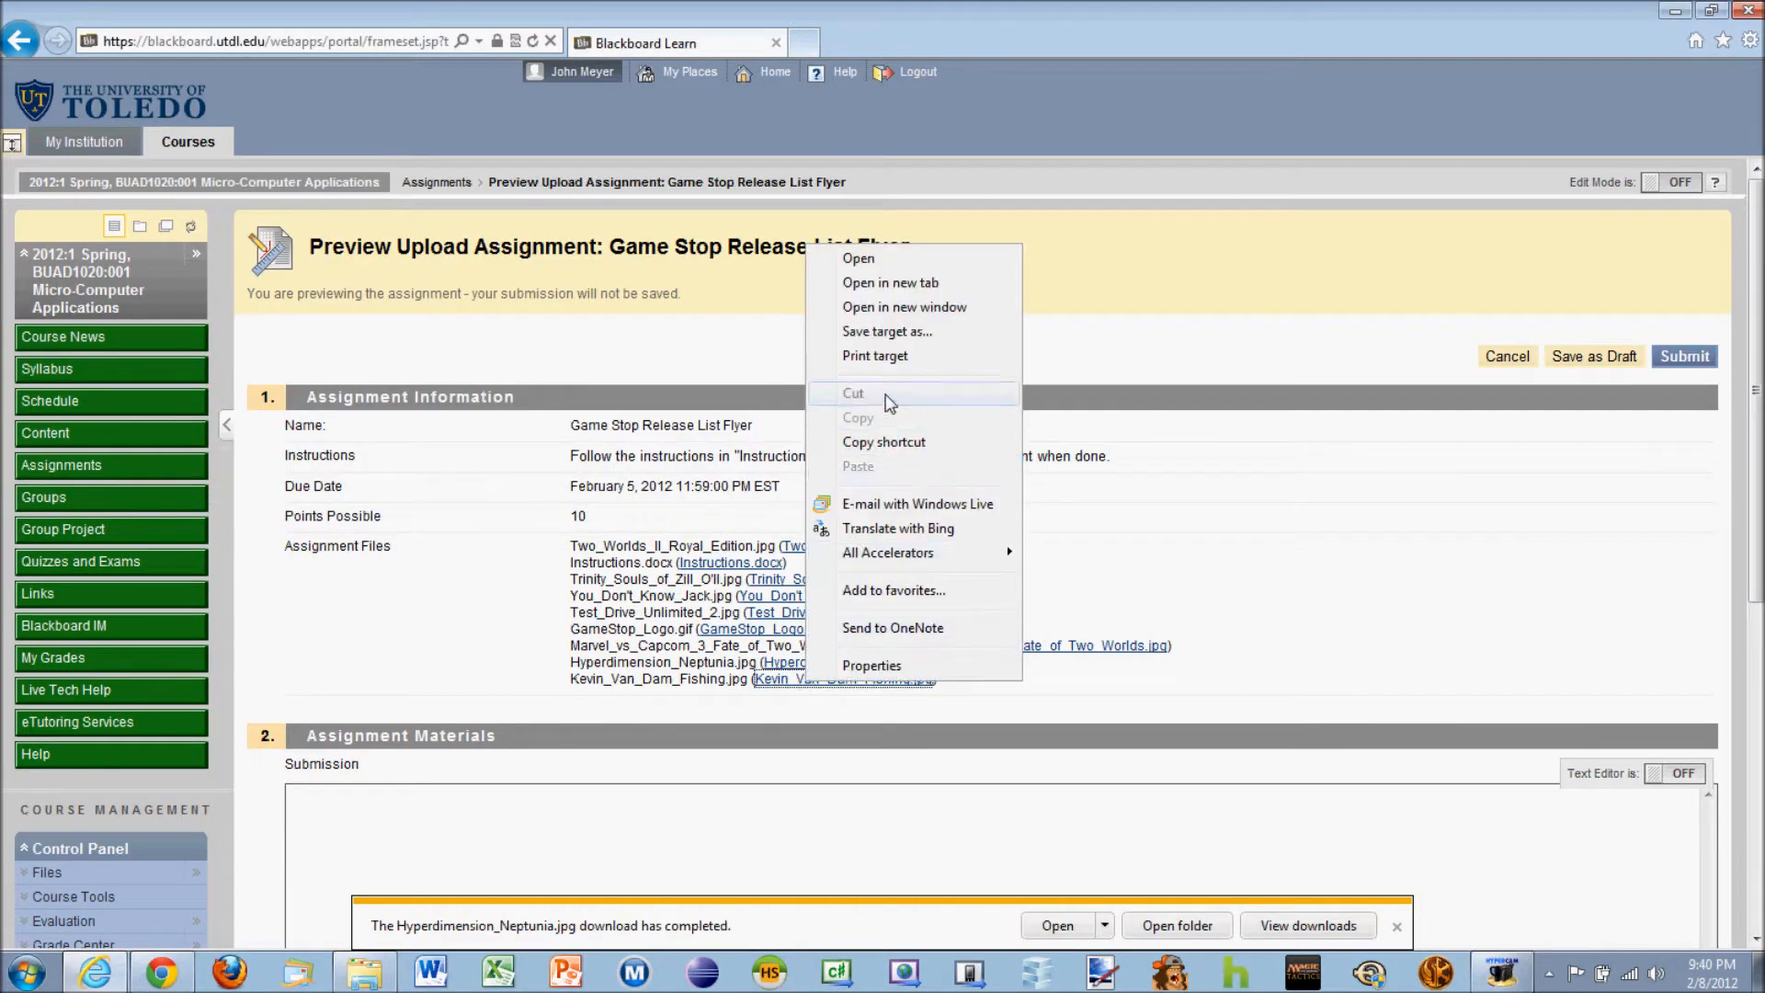
click(880, 337)
click(695, 493)
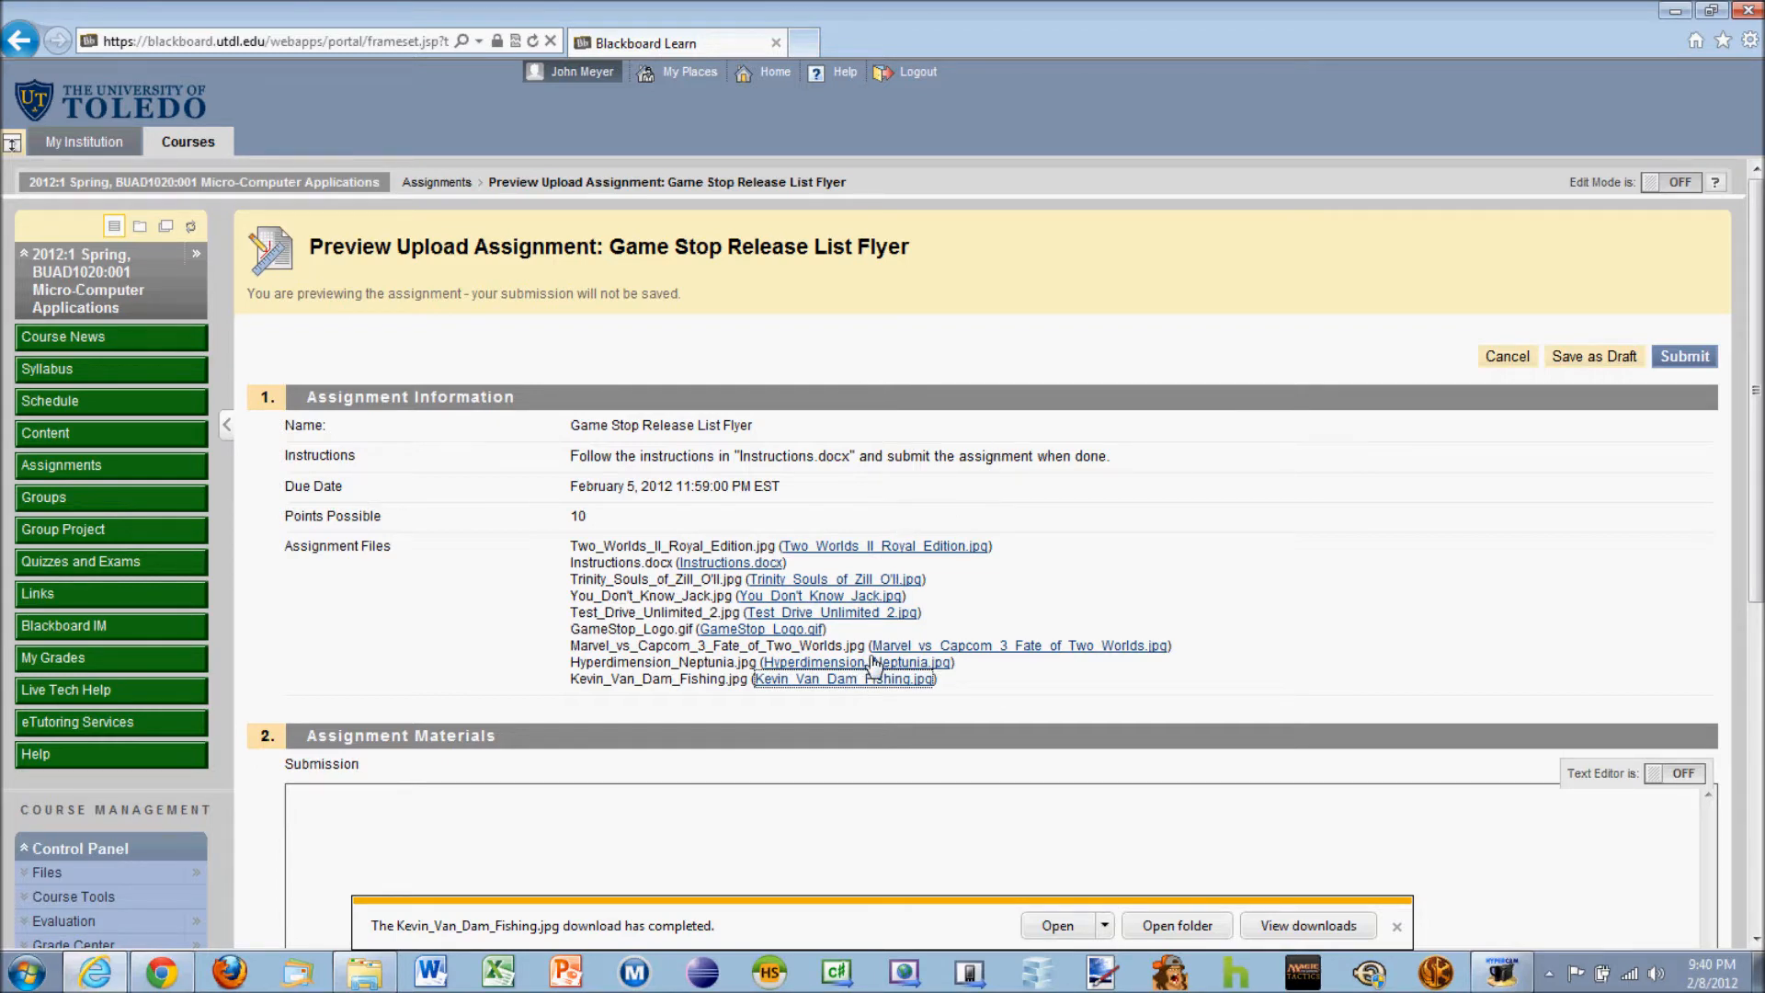
Switch to Microsoft Word and enter custom margins of 0 for the top, bottom, left and right of the blank document
click(434, 974)
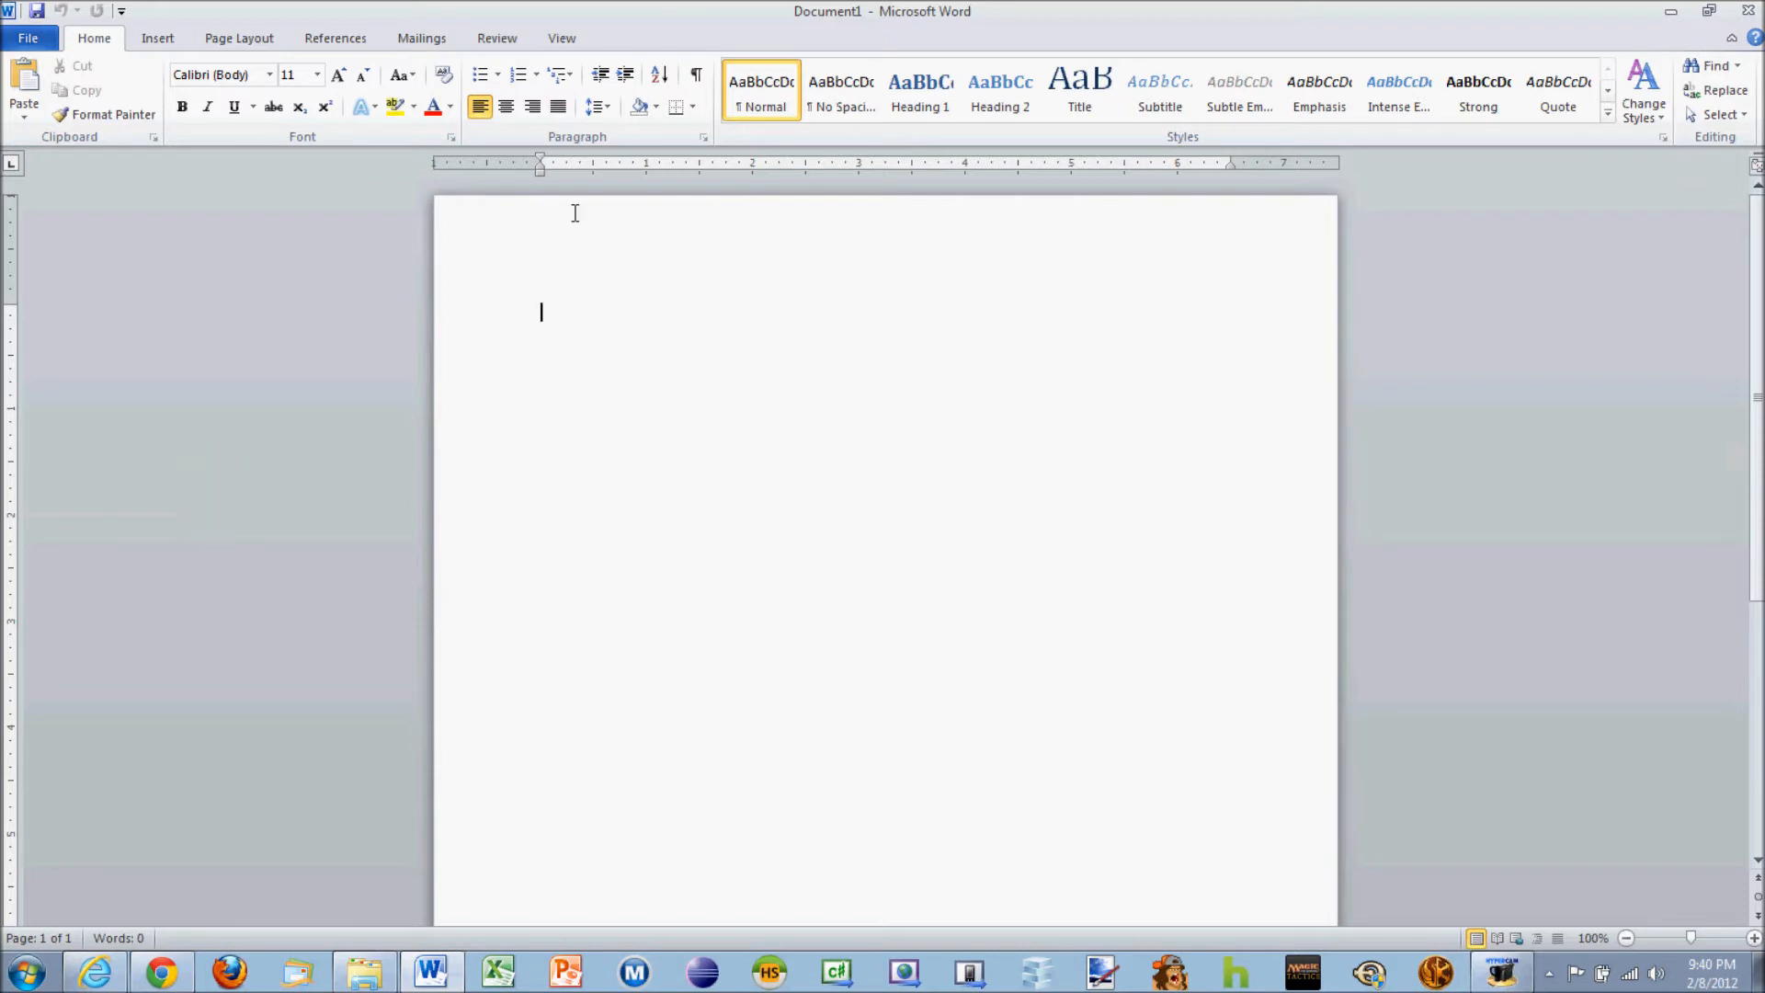
click(250, 37)
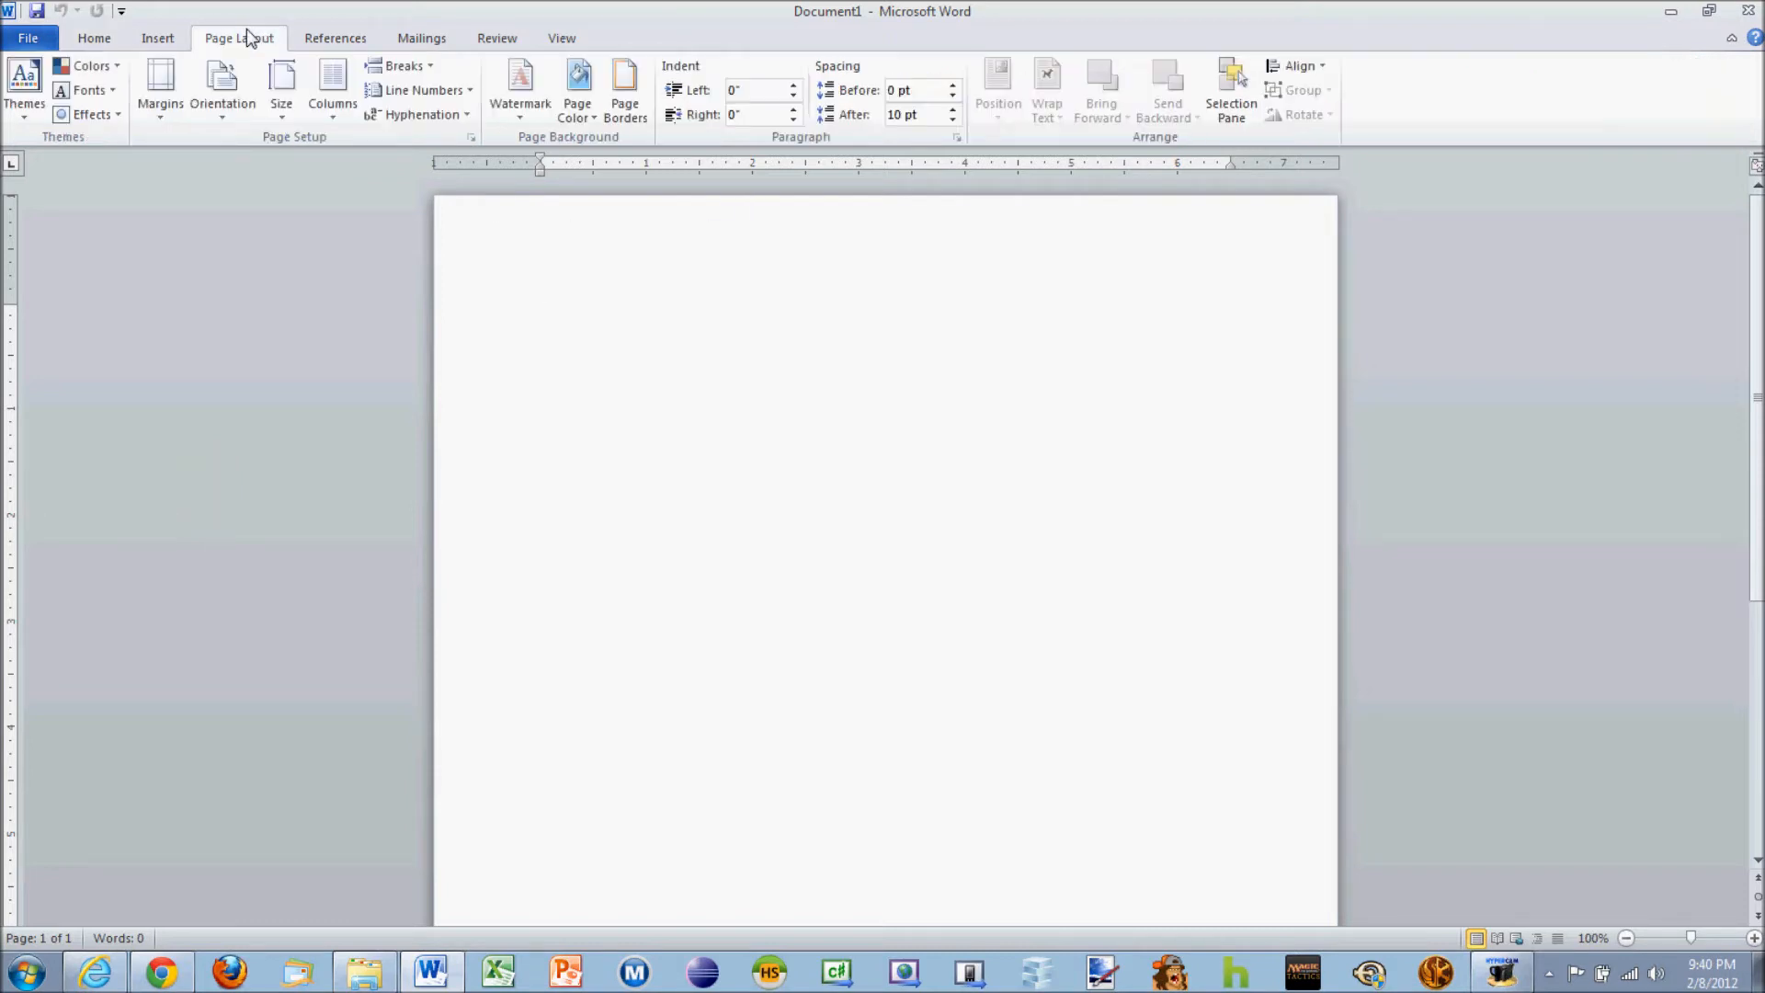
click(175, 115)
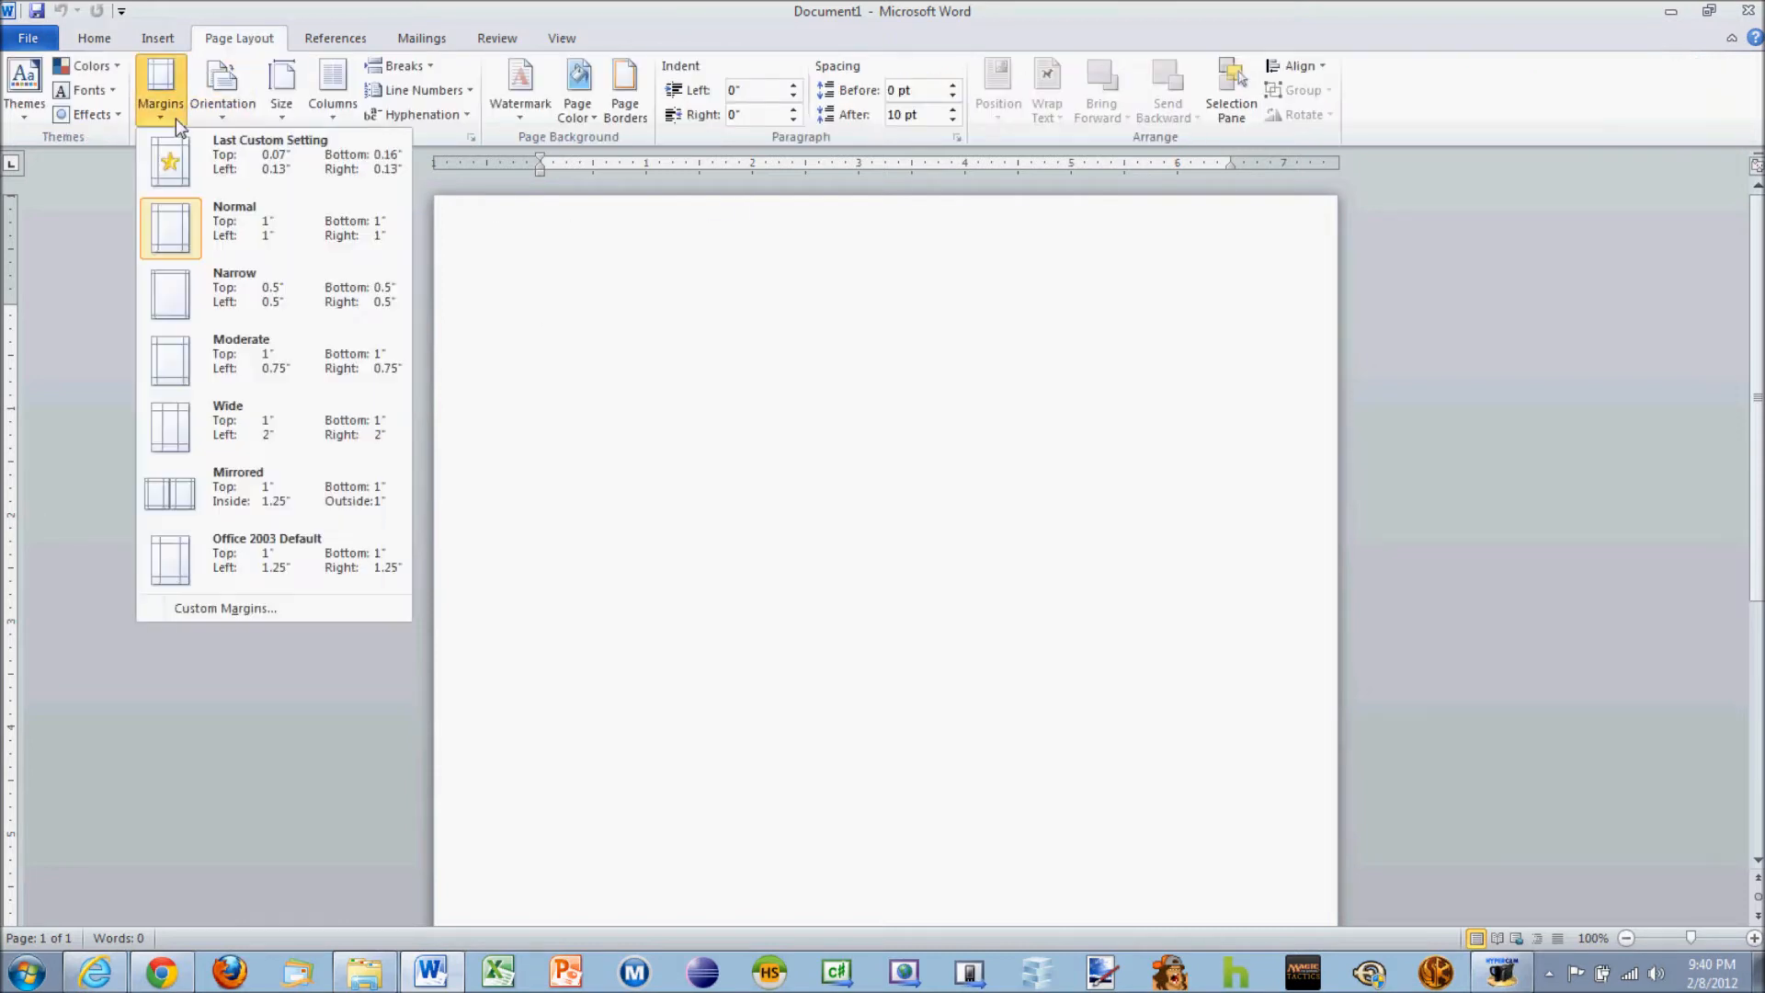
click(205, 607)
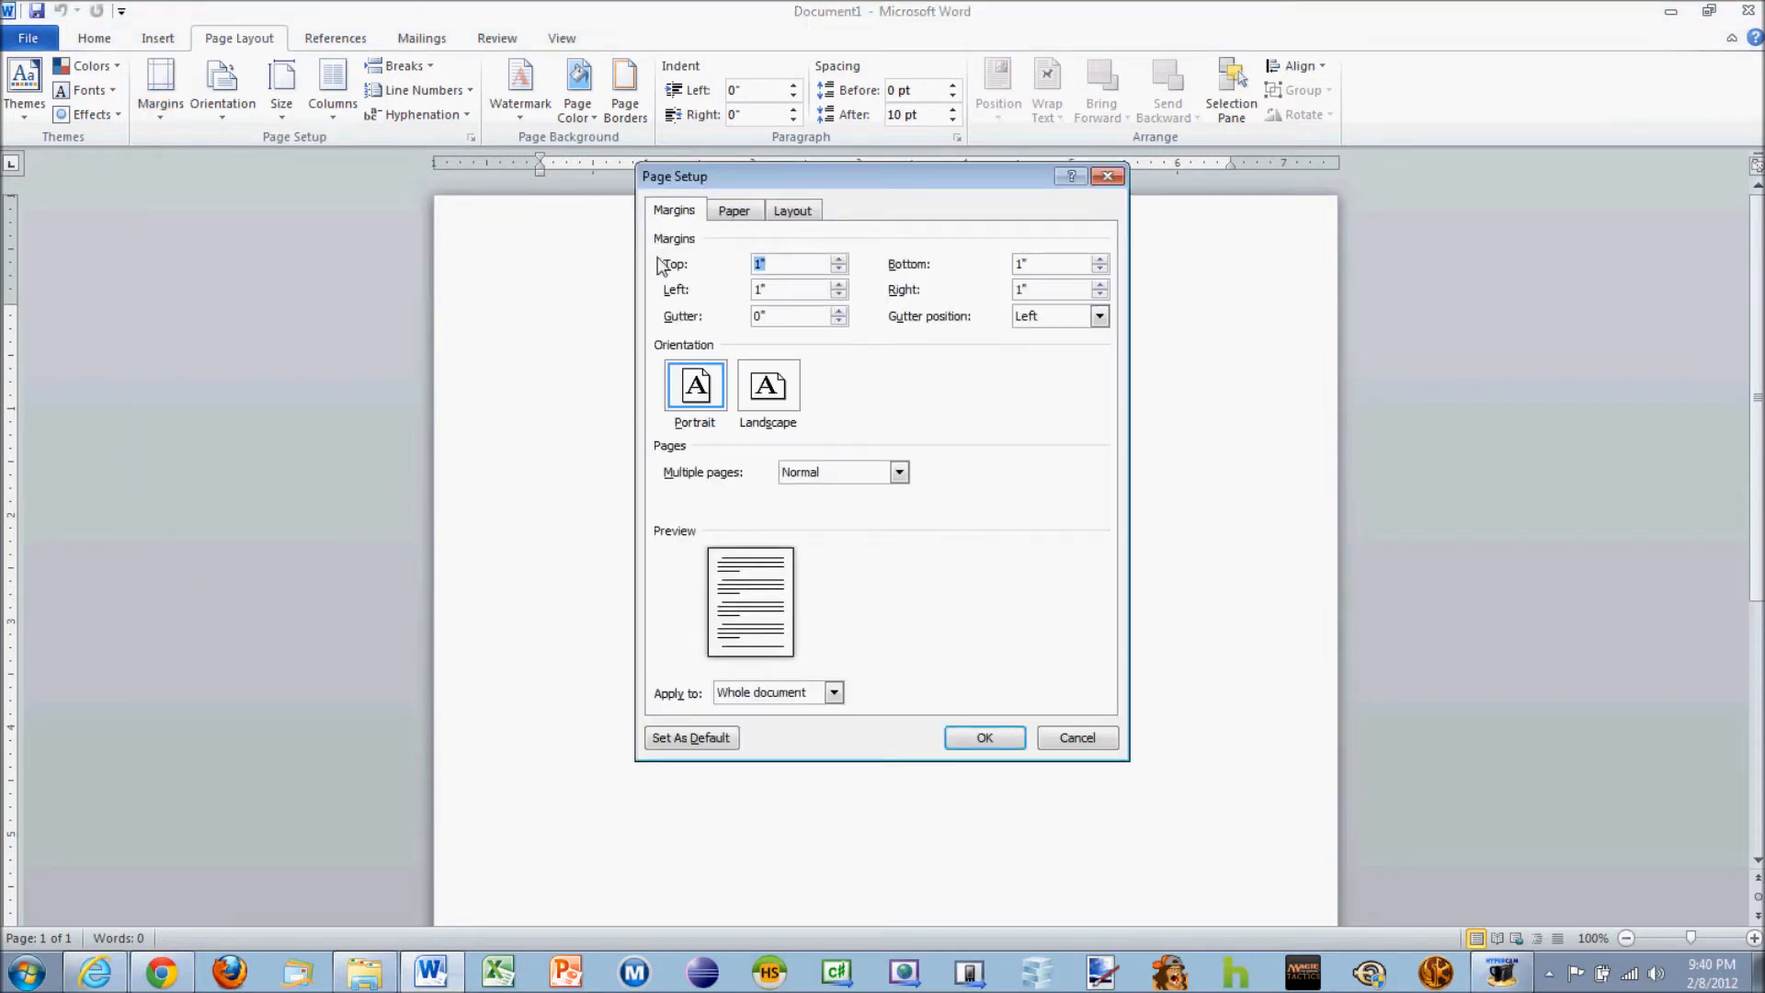
text(0)
drag(1048, 262, 985, 260)
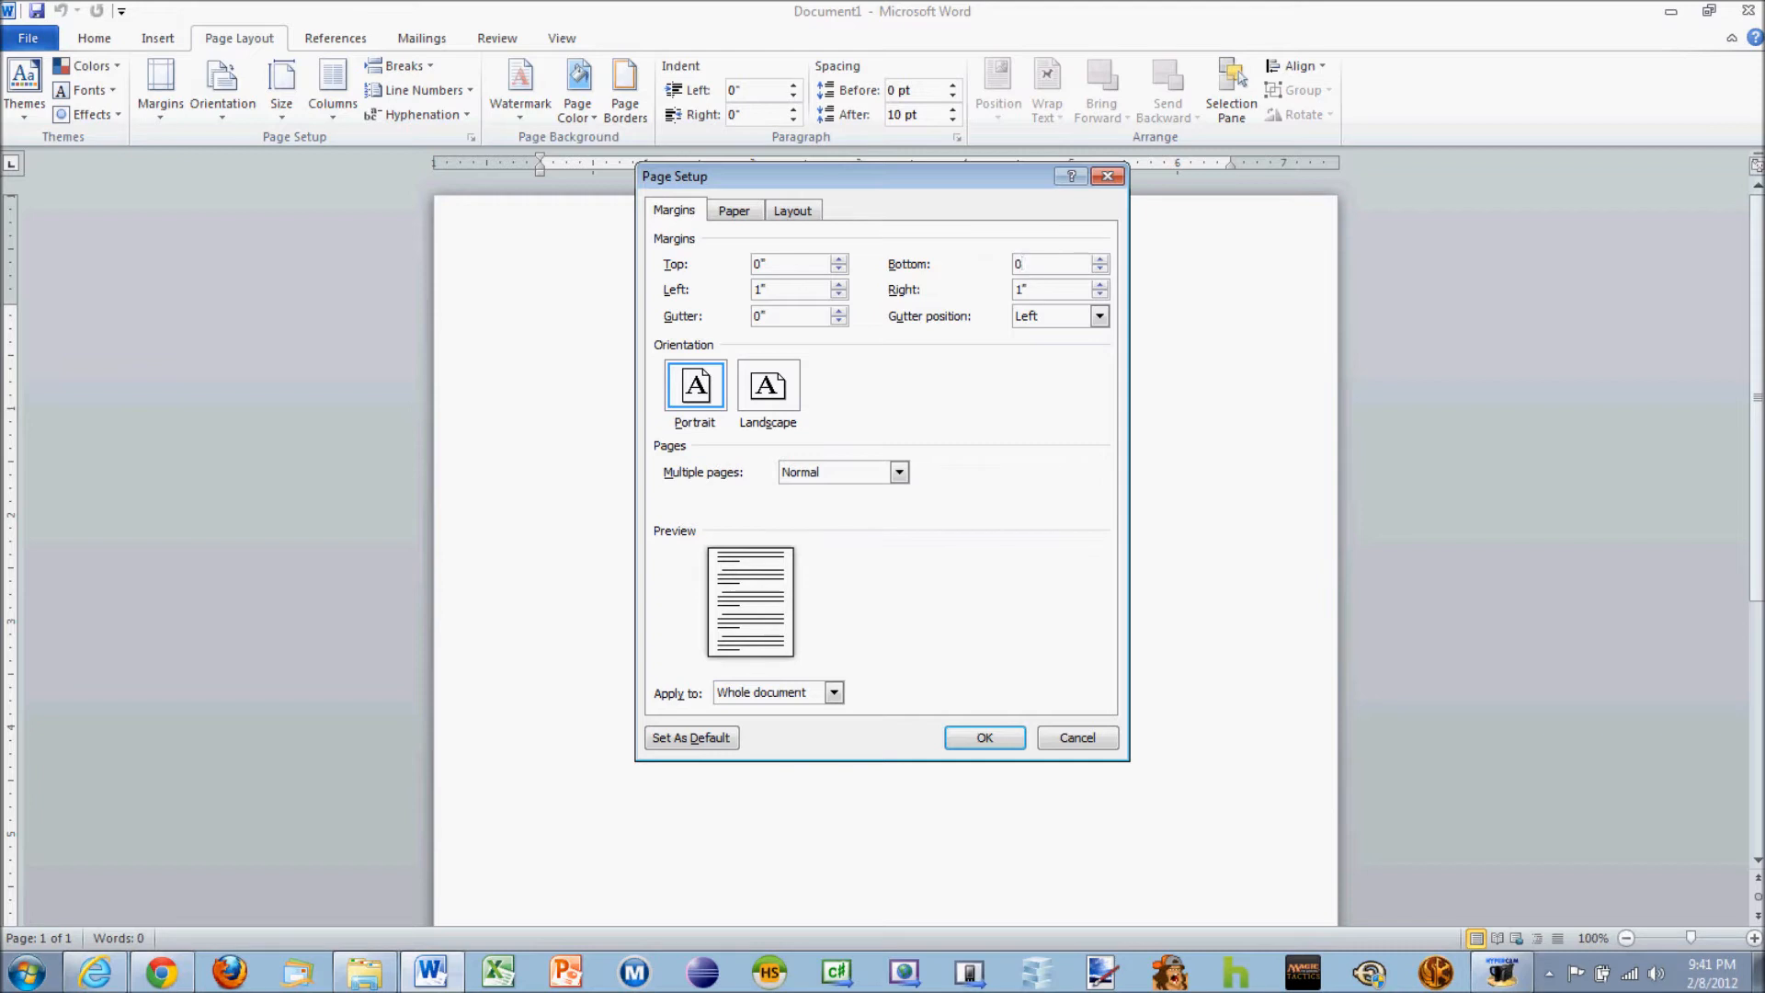
key(Tab)
text(0)
key(Tab)
Apply the custom margins, having Word fix them to the smallest values within the printable area
click(976, 739)
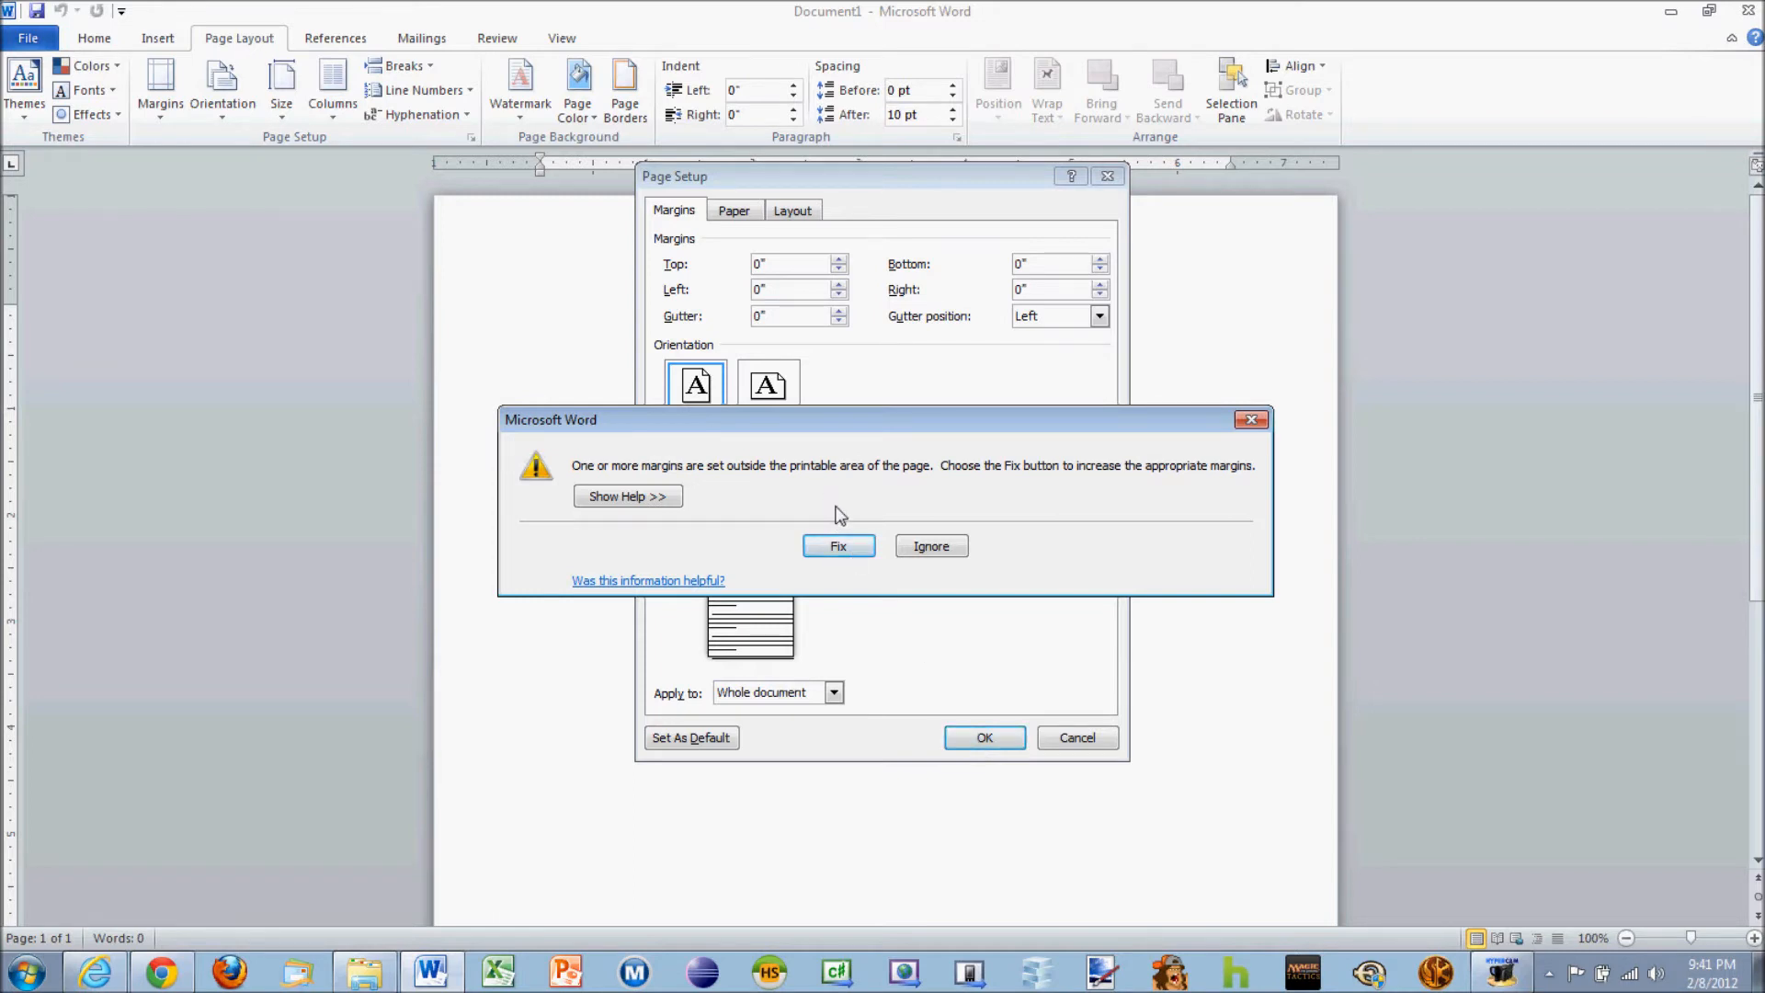
click(824, 549)
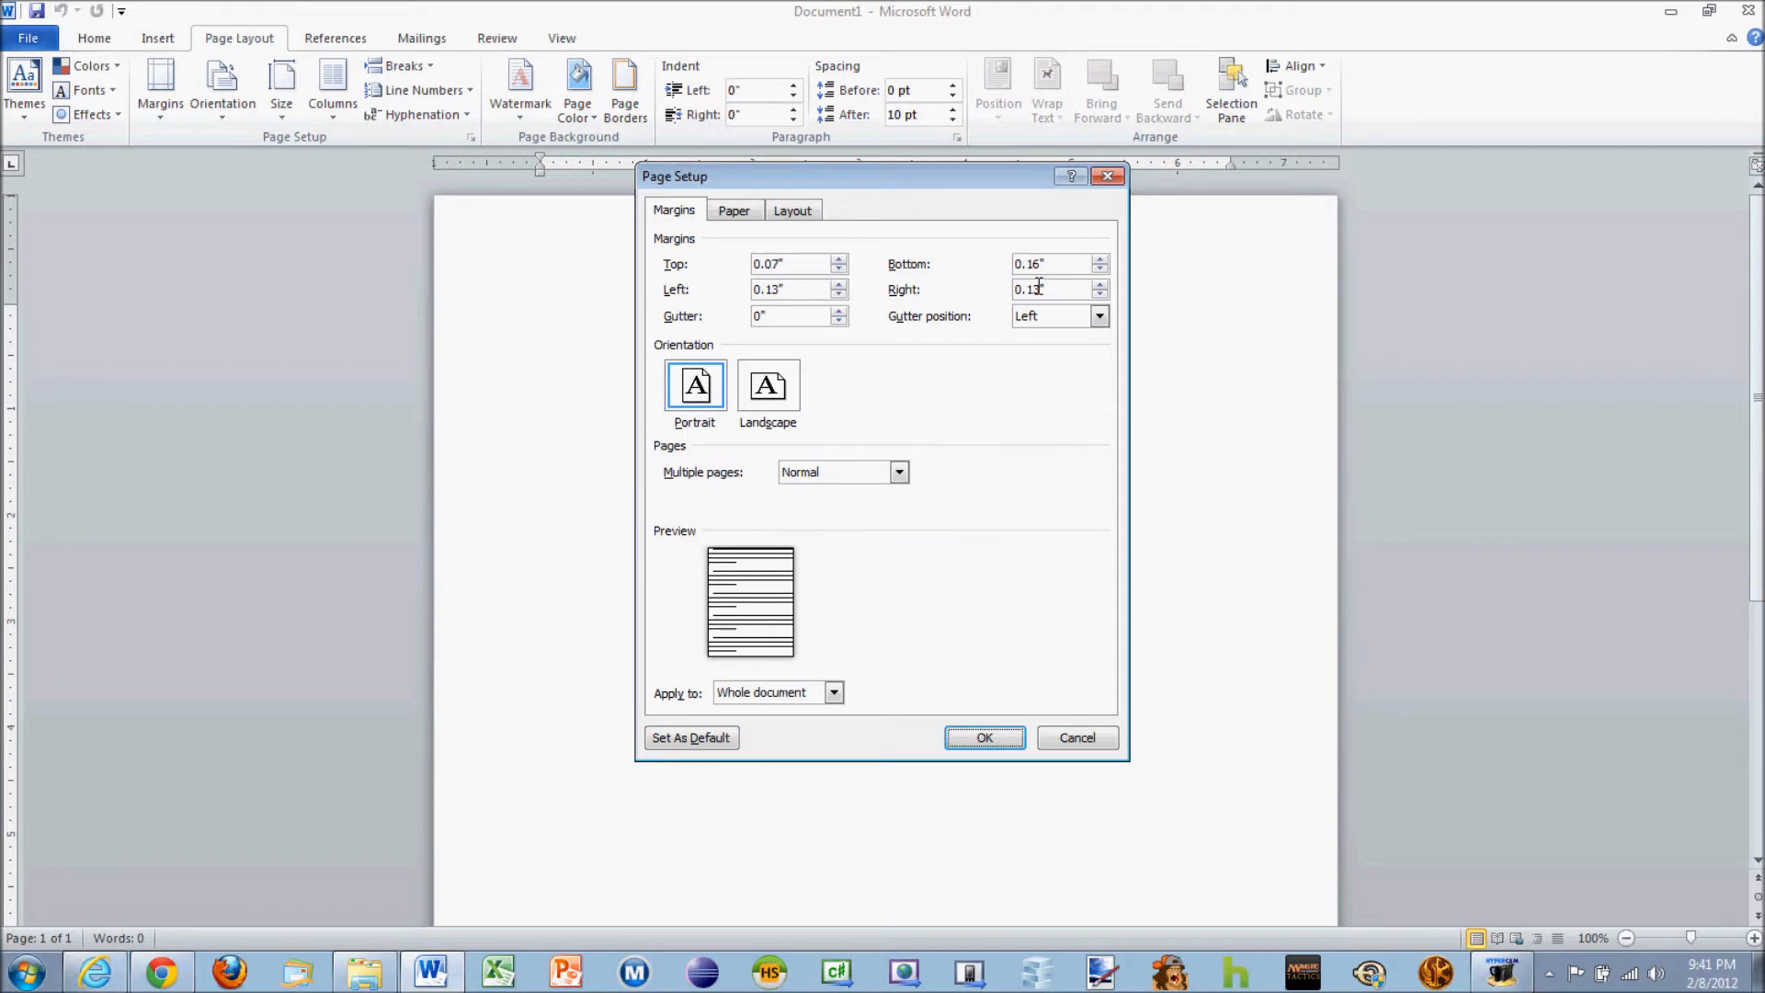
click(973, 737)
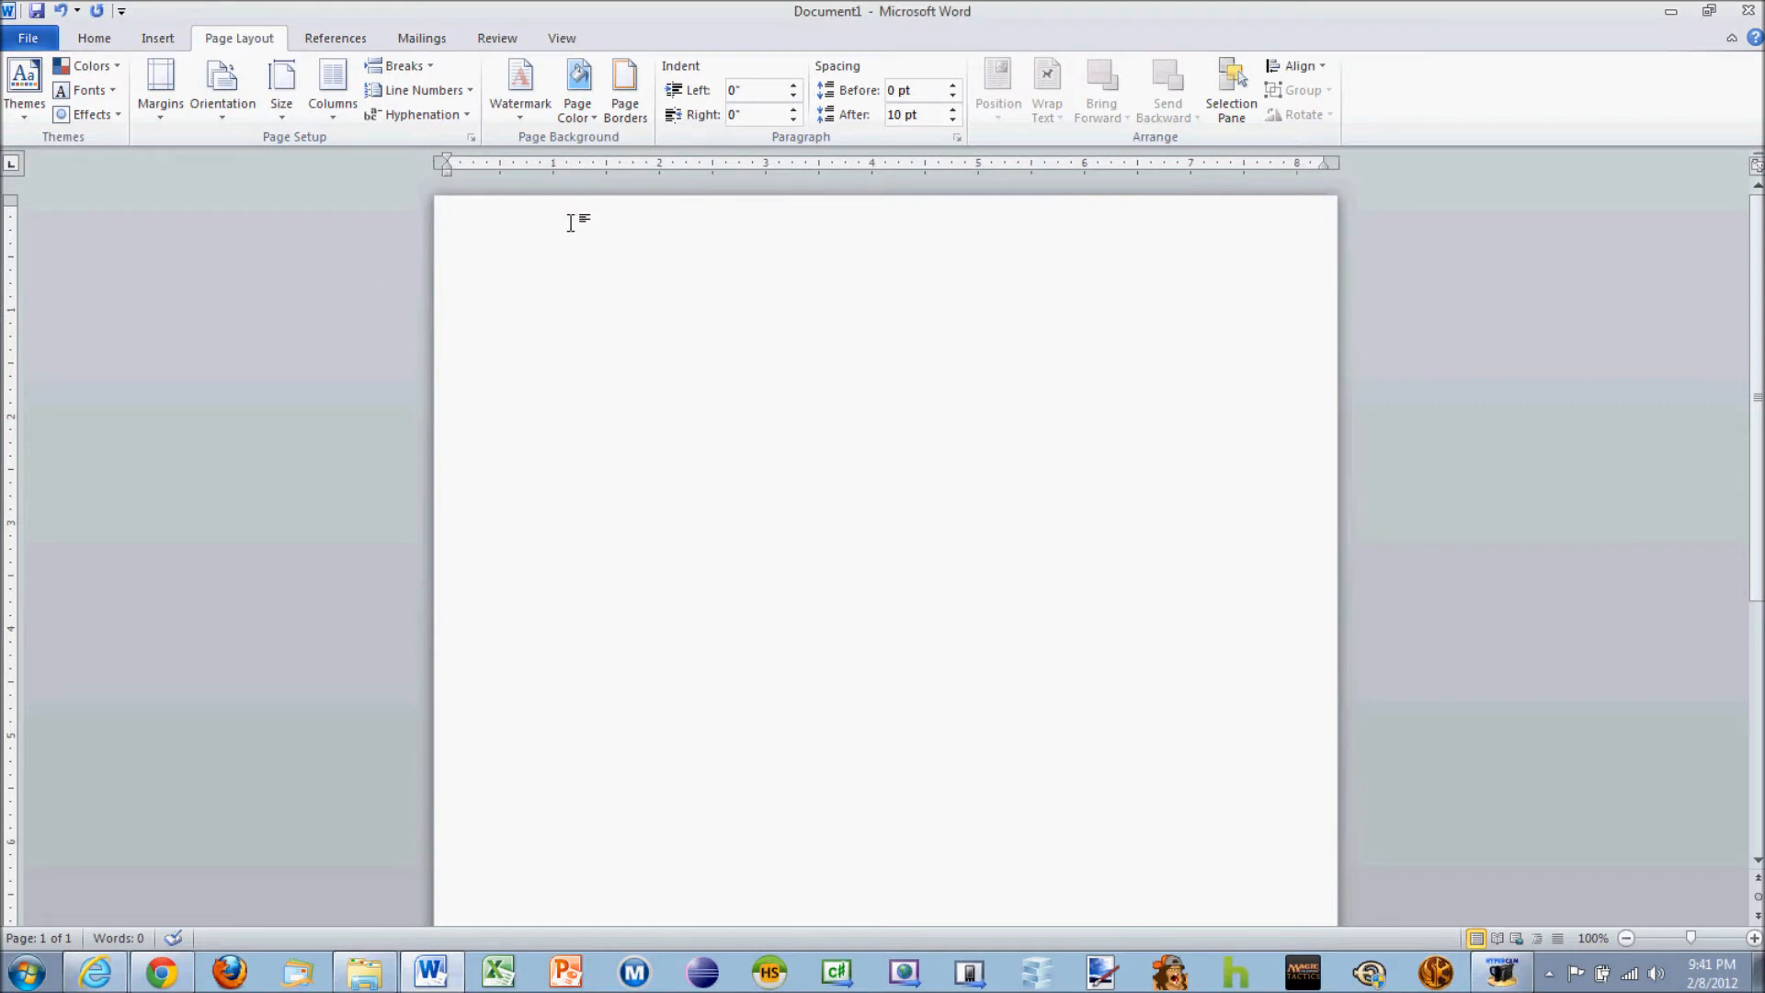
Center the first paragraph and insert the GameStop_Logo picture from the Gamestop Pictures folder
click(96, 38)
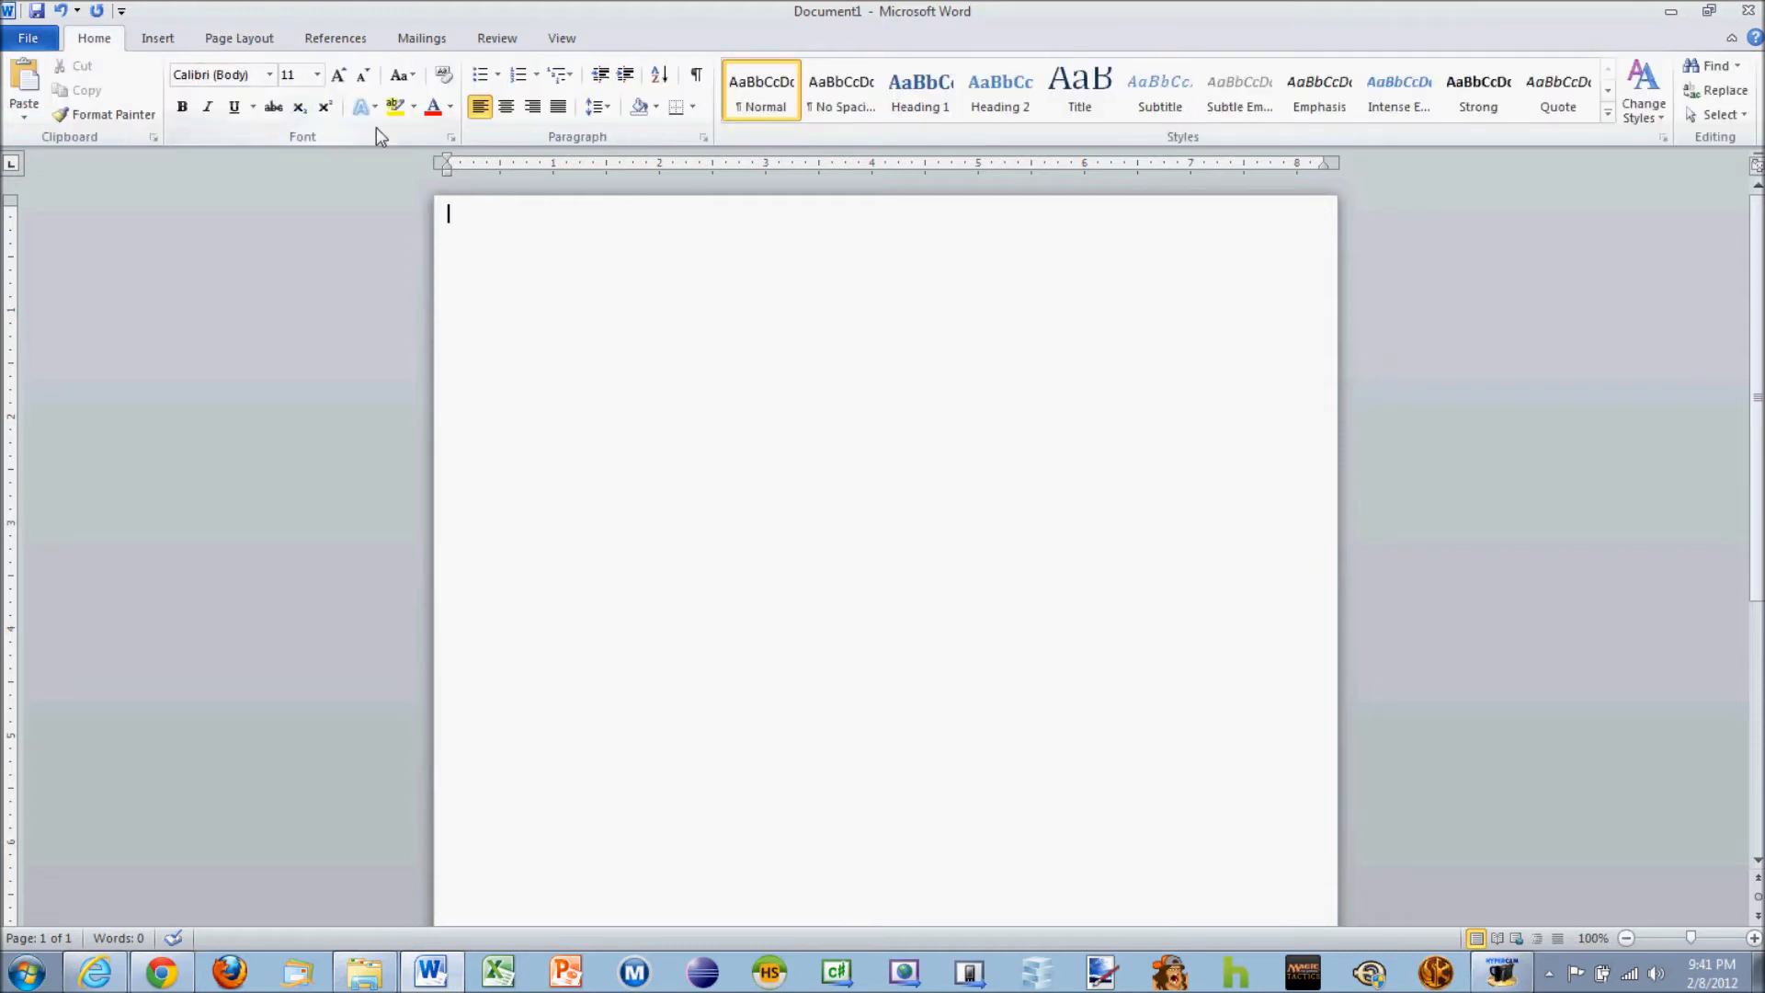
click(516, 118)
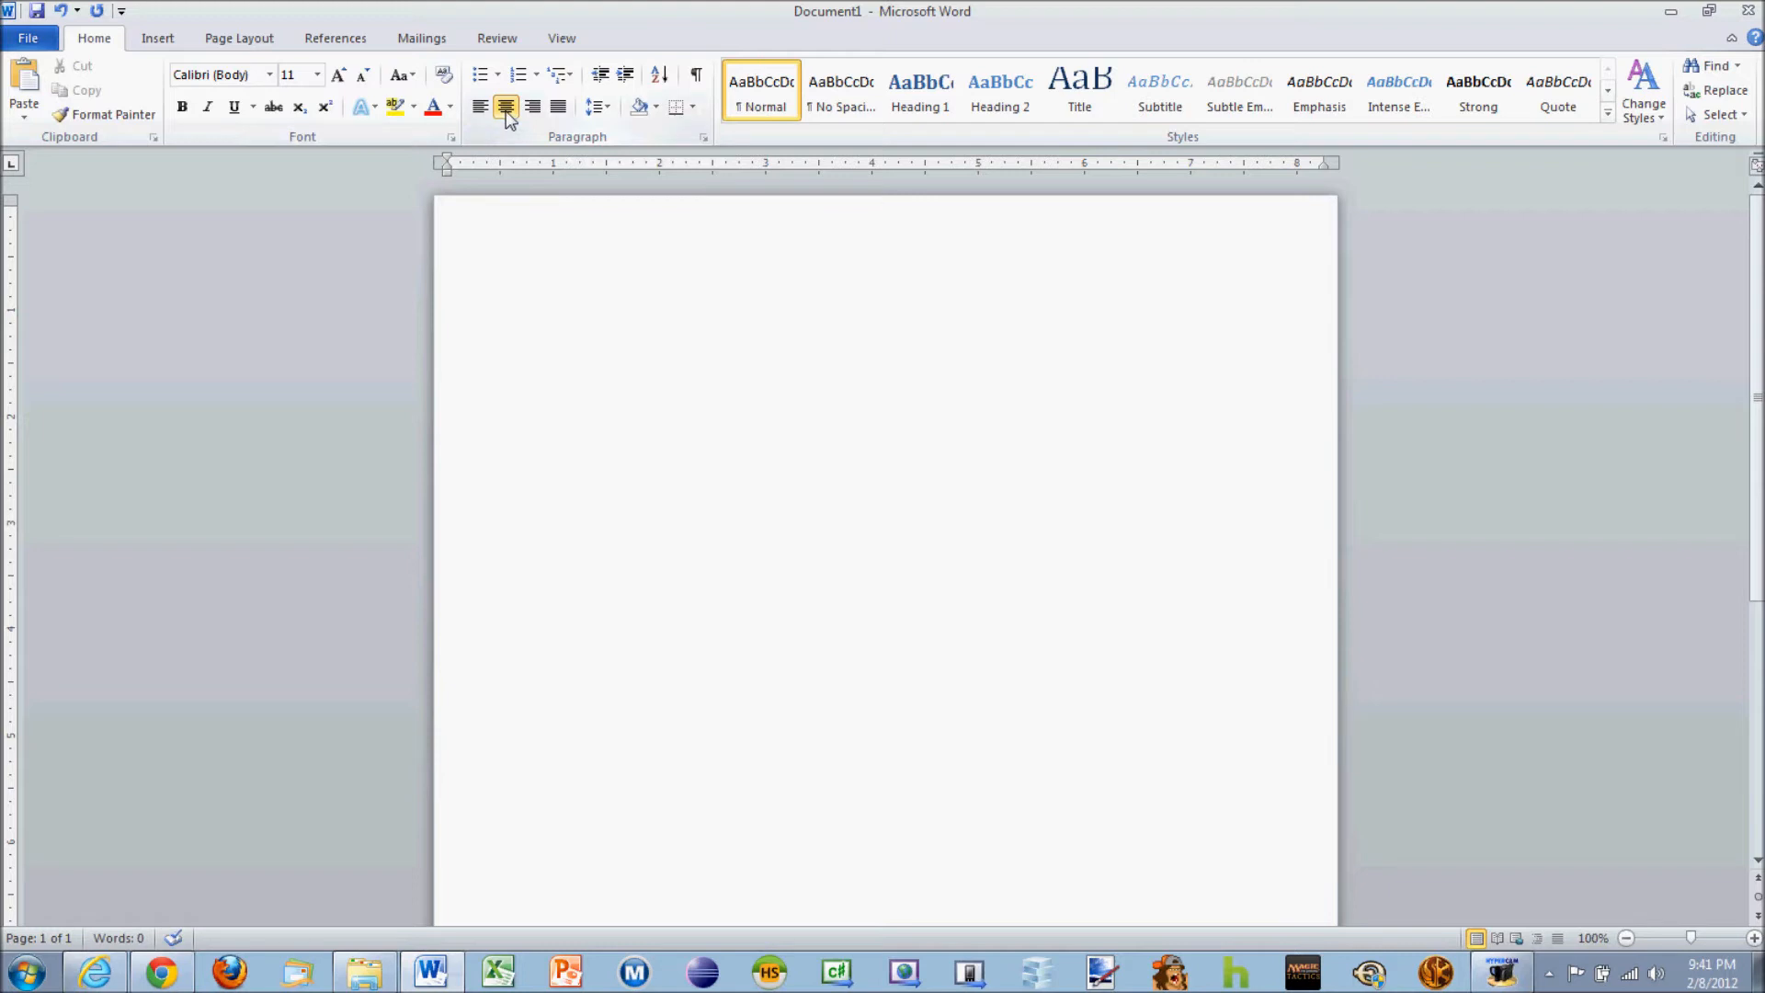
click(164, 38)
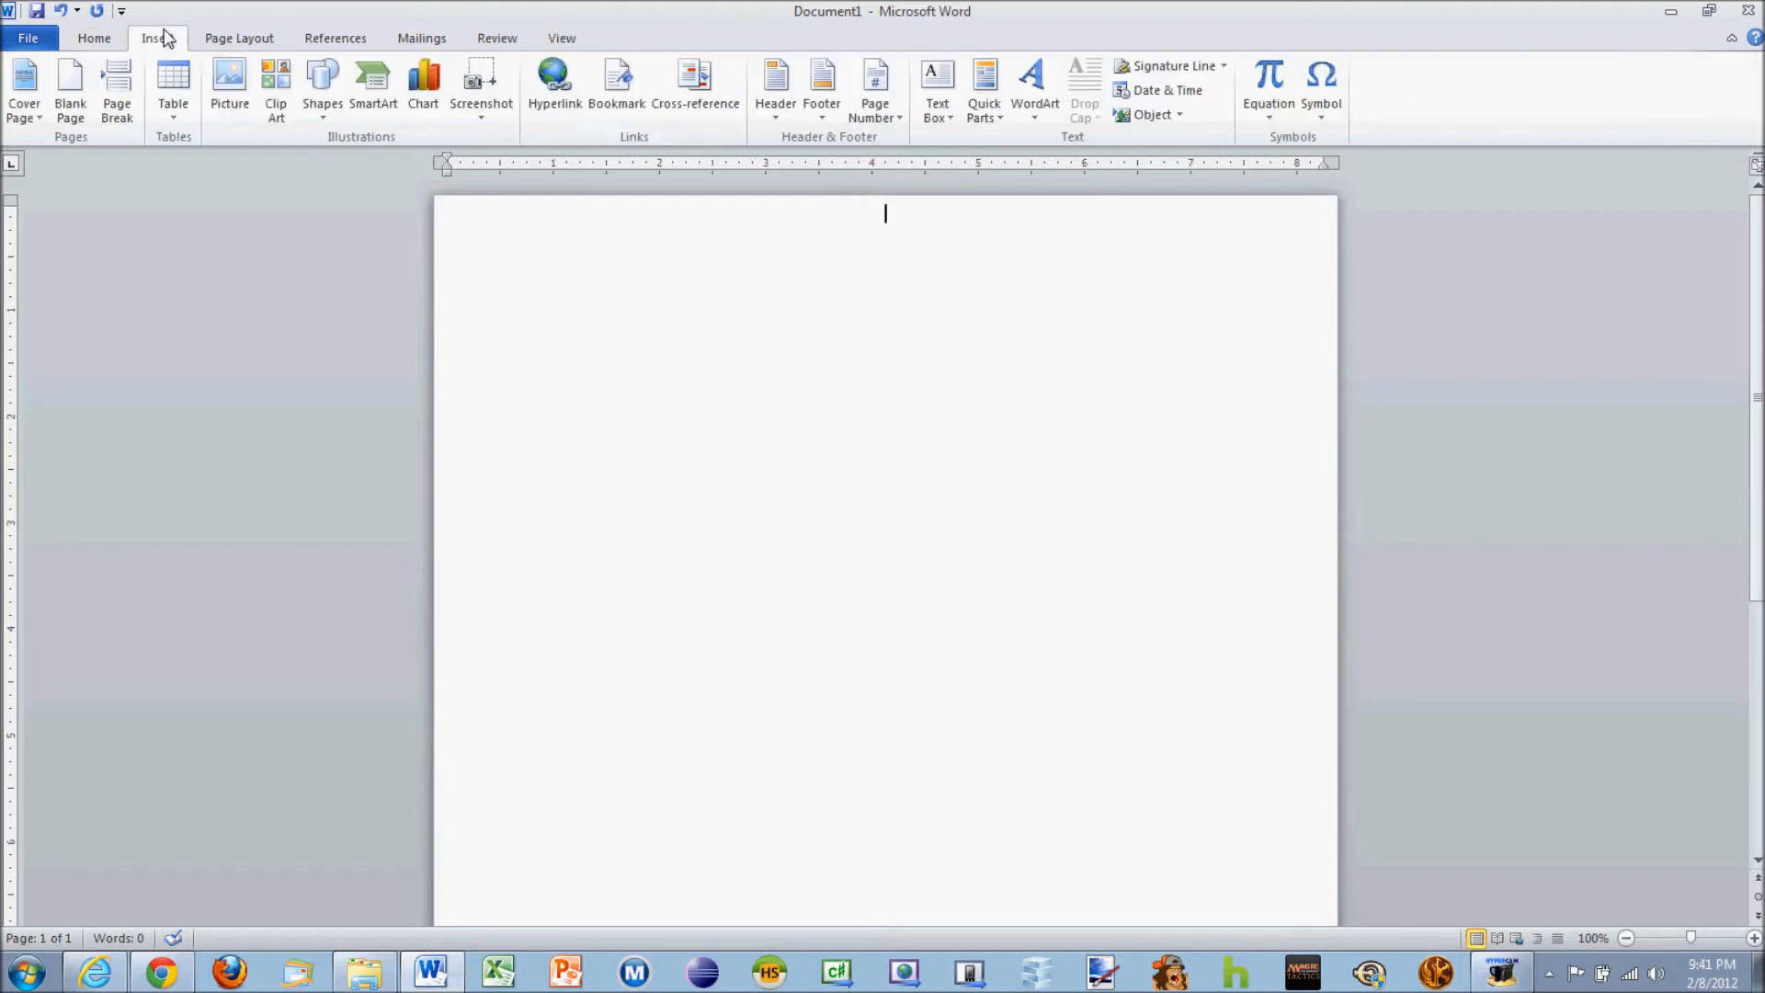
click(225, 84)
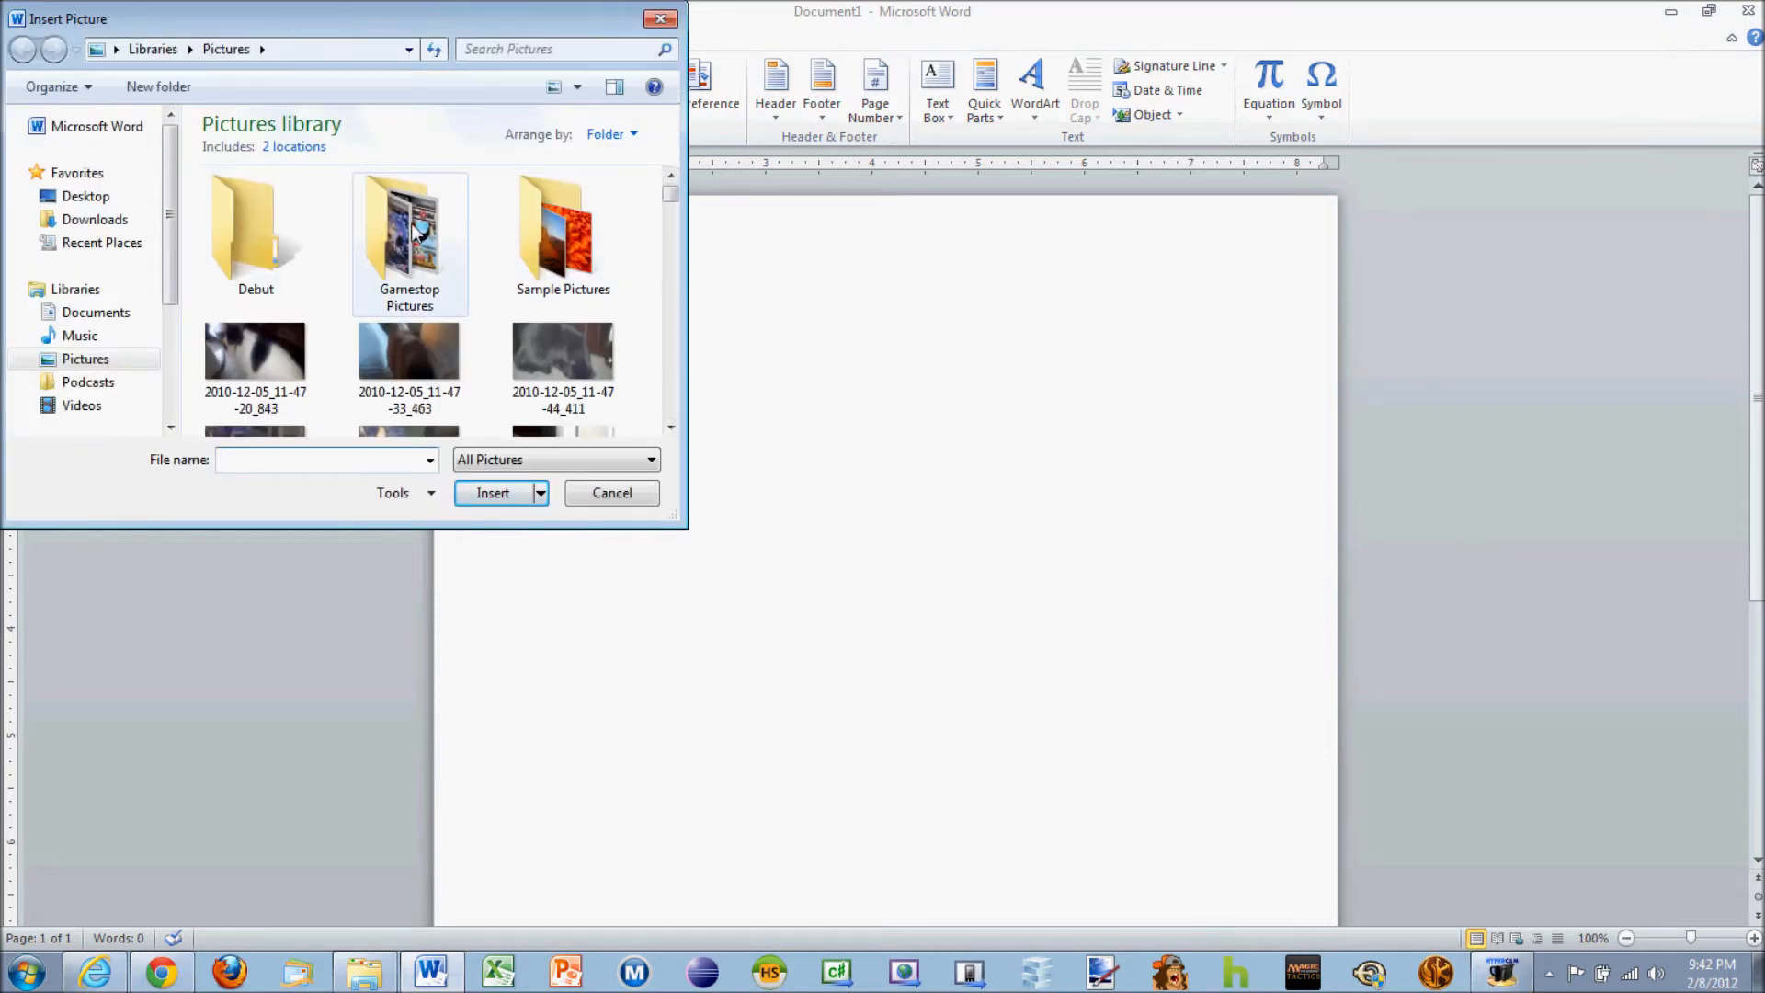
double_click(448, 210)
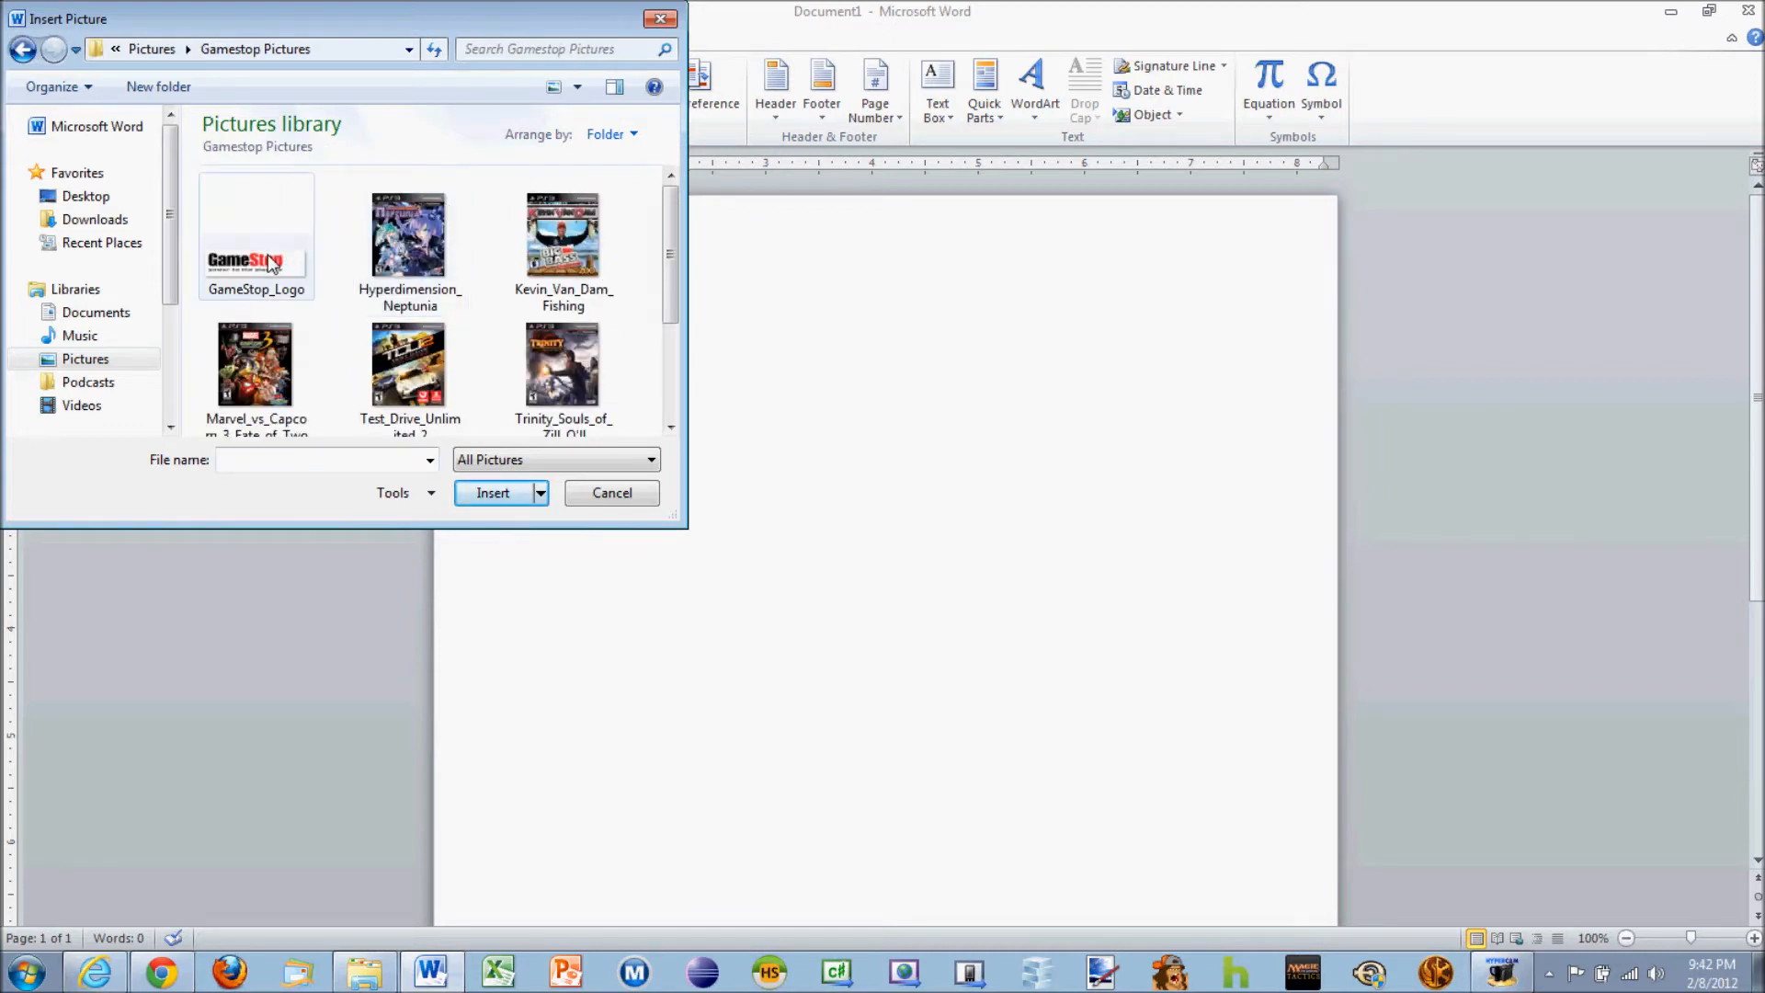
double_click(267, 258)
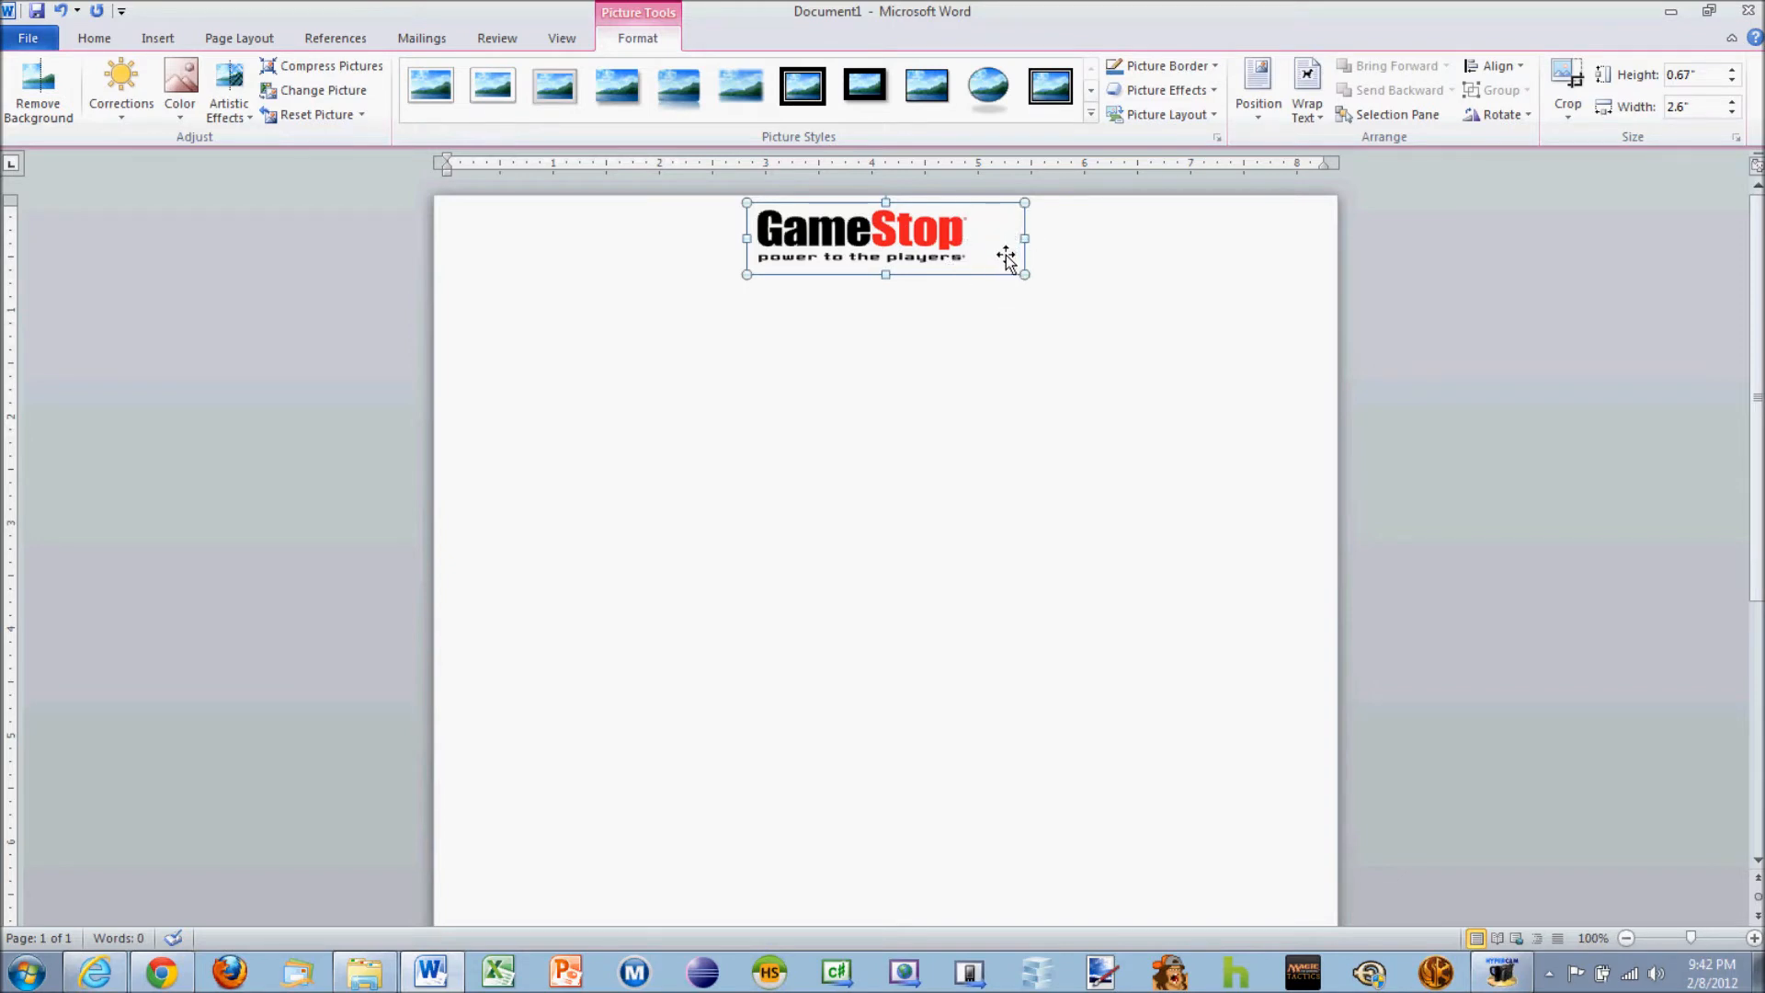
Crop the blank area off the right side of the GameStop logo, to a width of about 2.19"
click(1569, 115)
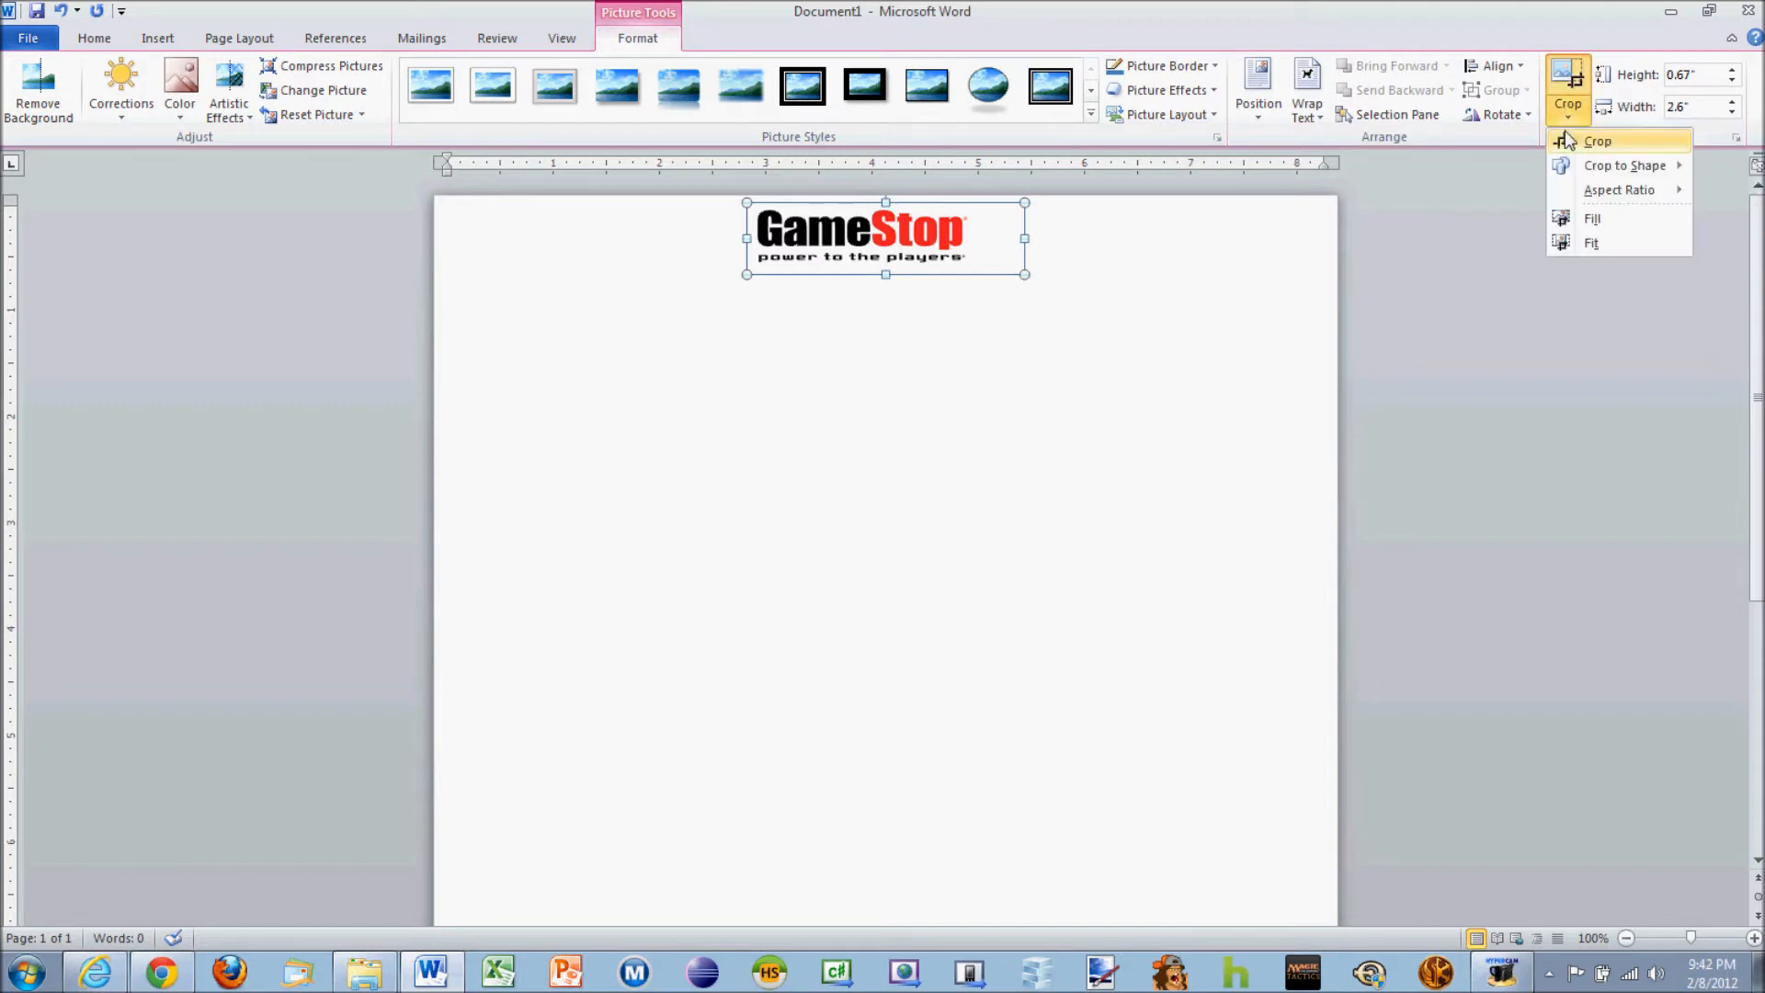
click(1568, 139)
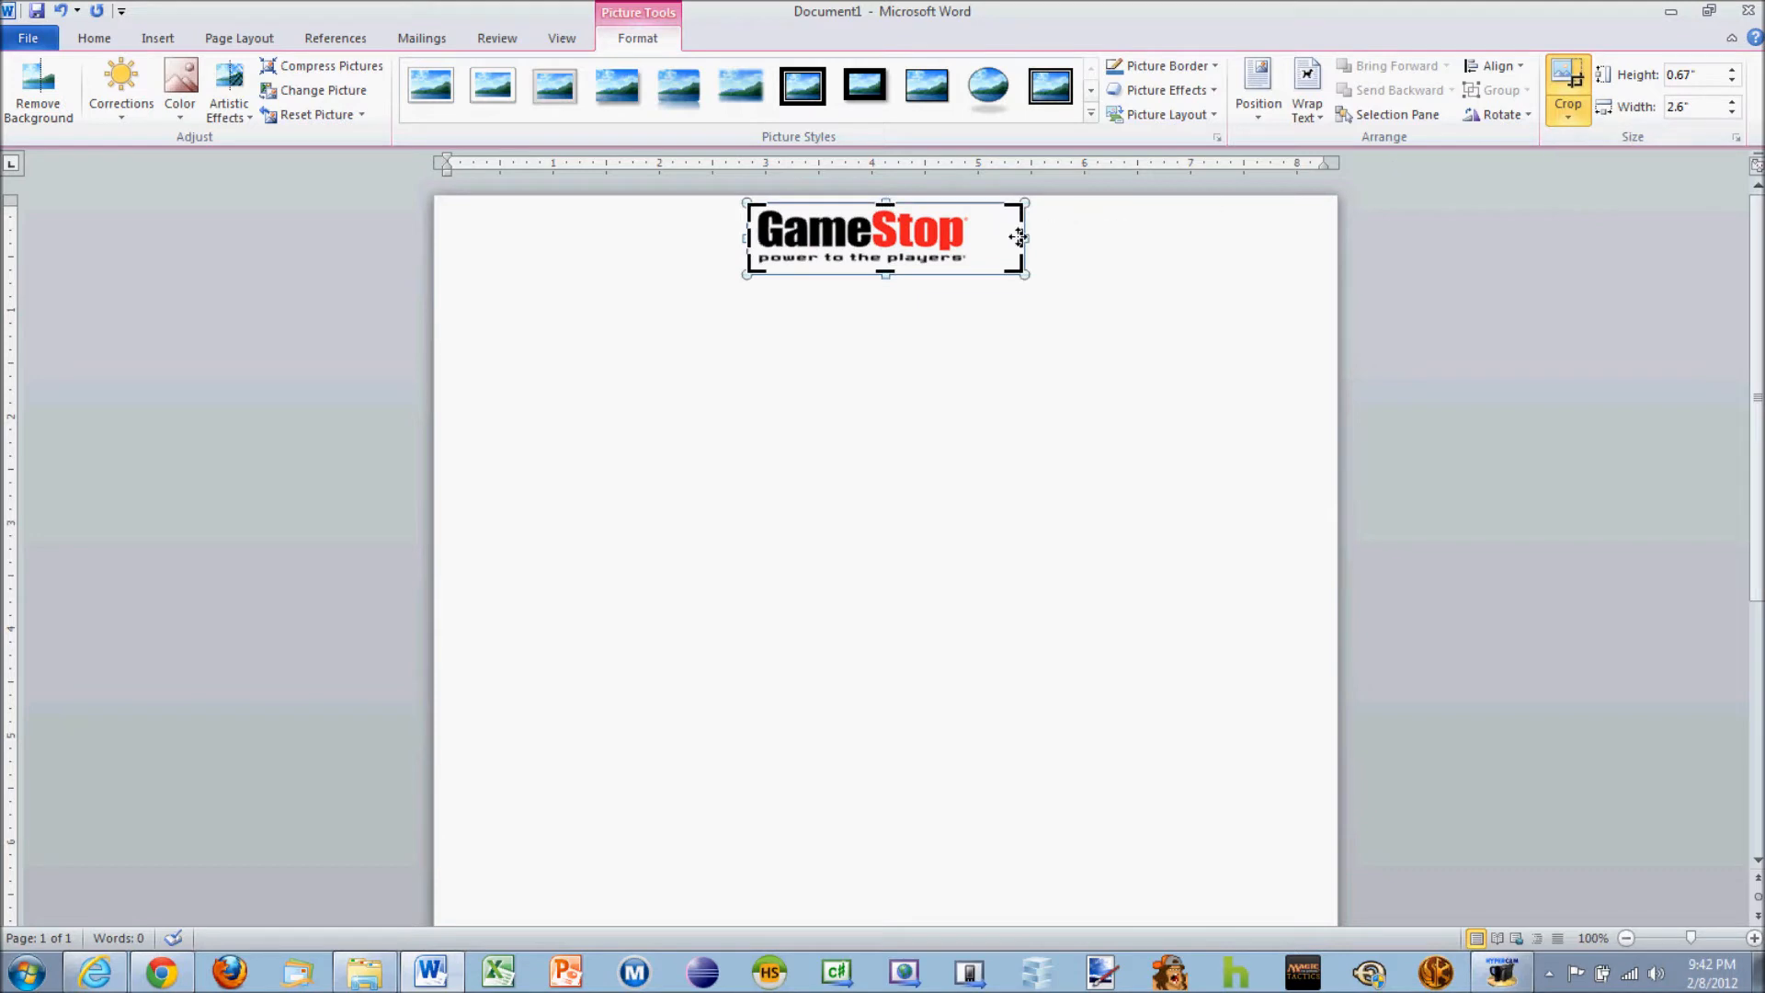
drag(1008, 235, 984, 236)
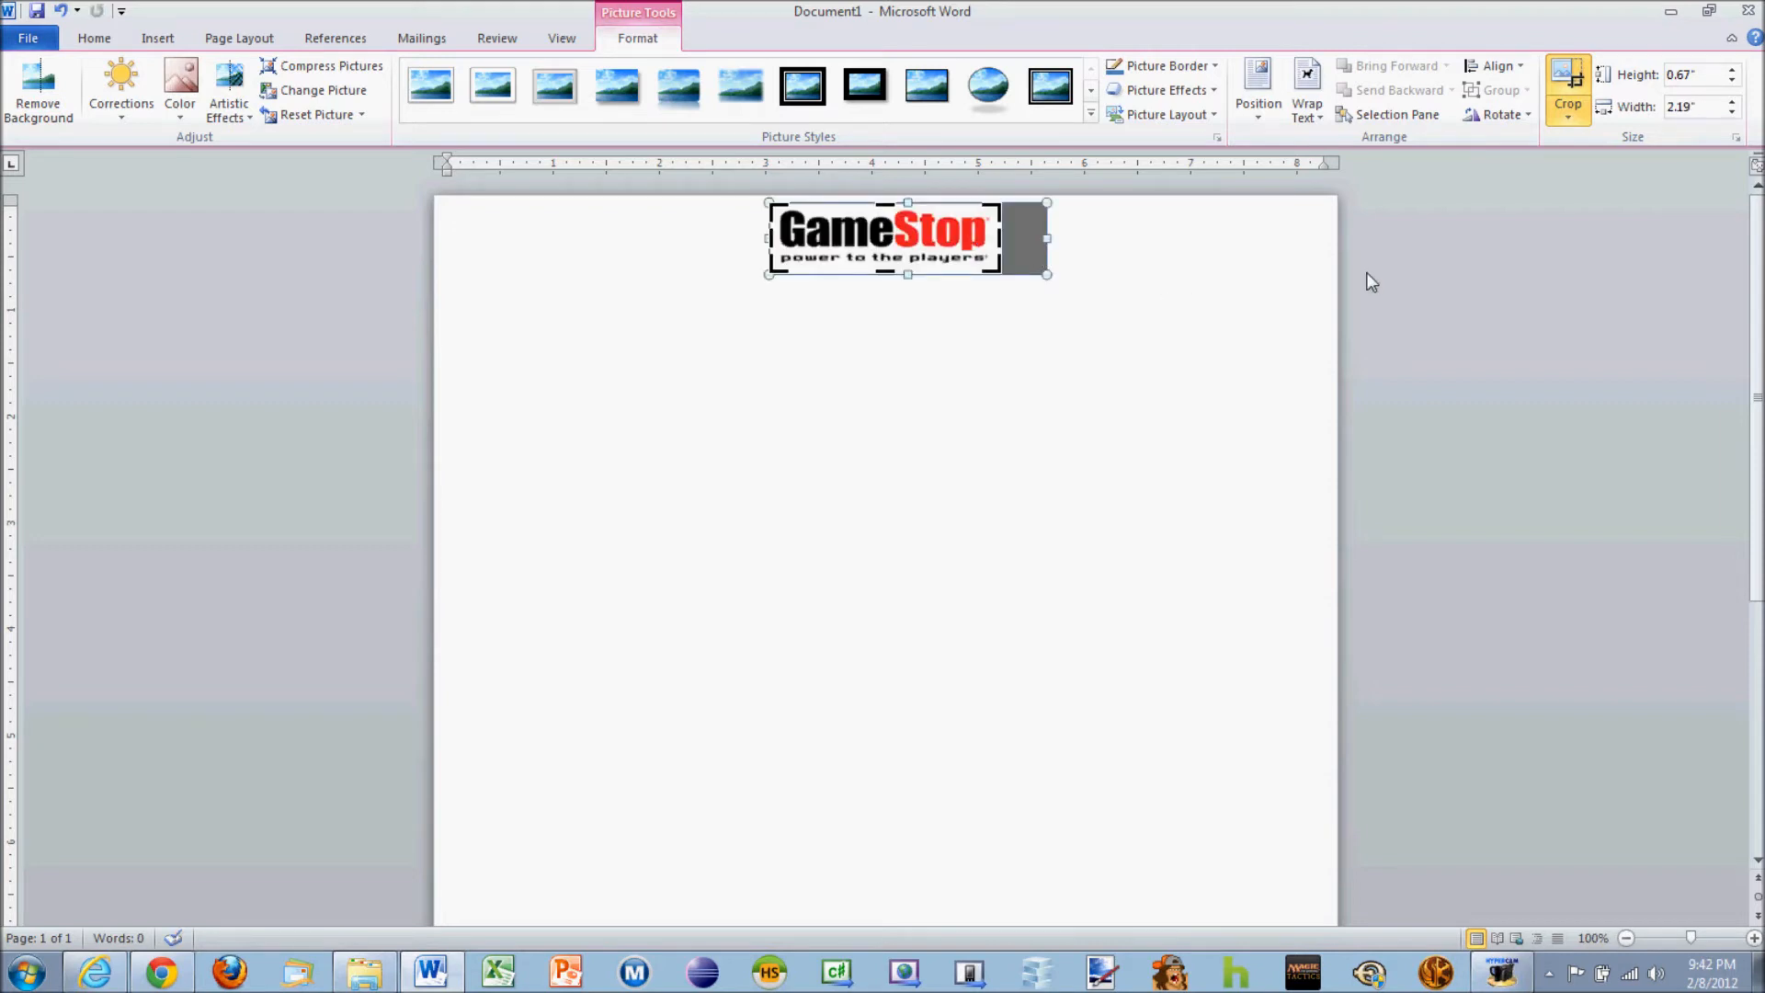
click(1090, 336)
click(974, 233)
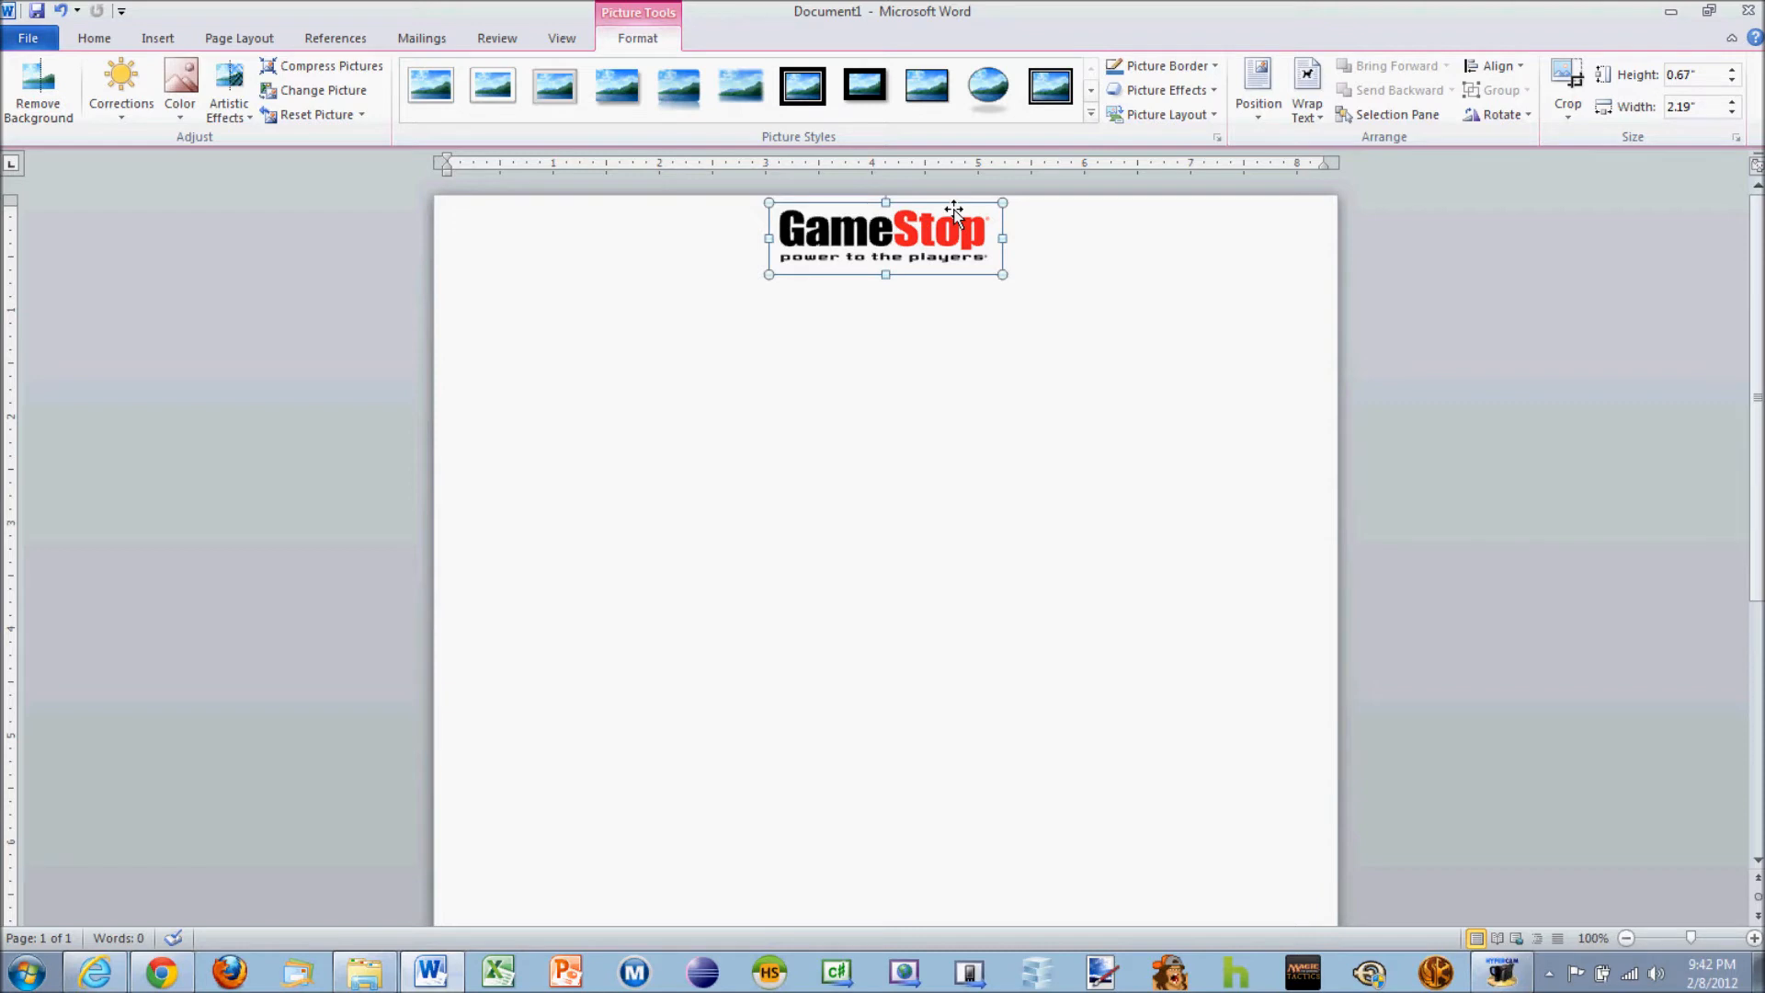
Add the heading "February Release List" in bold 14 pt on the line below the logo
click(1059, 215)
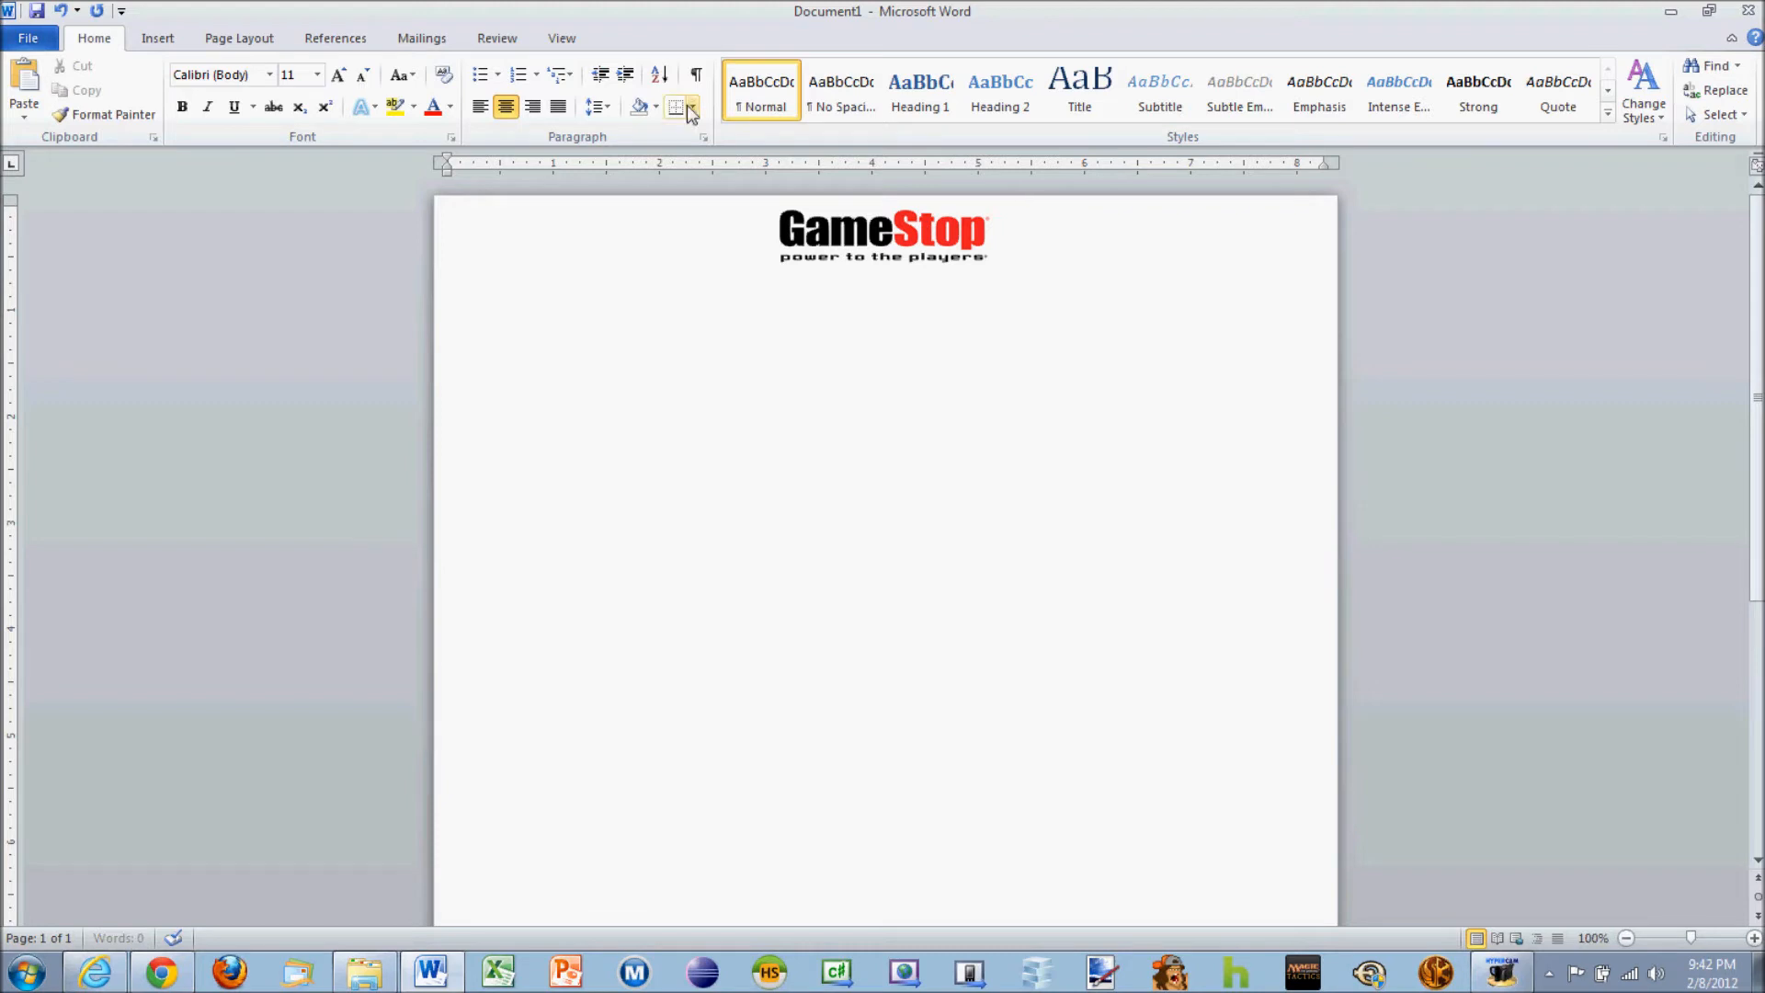
click(317, 75)
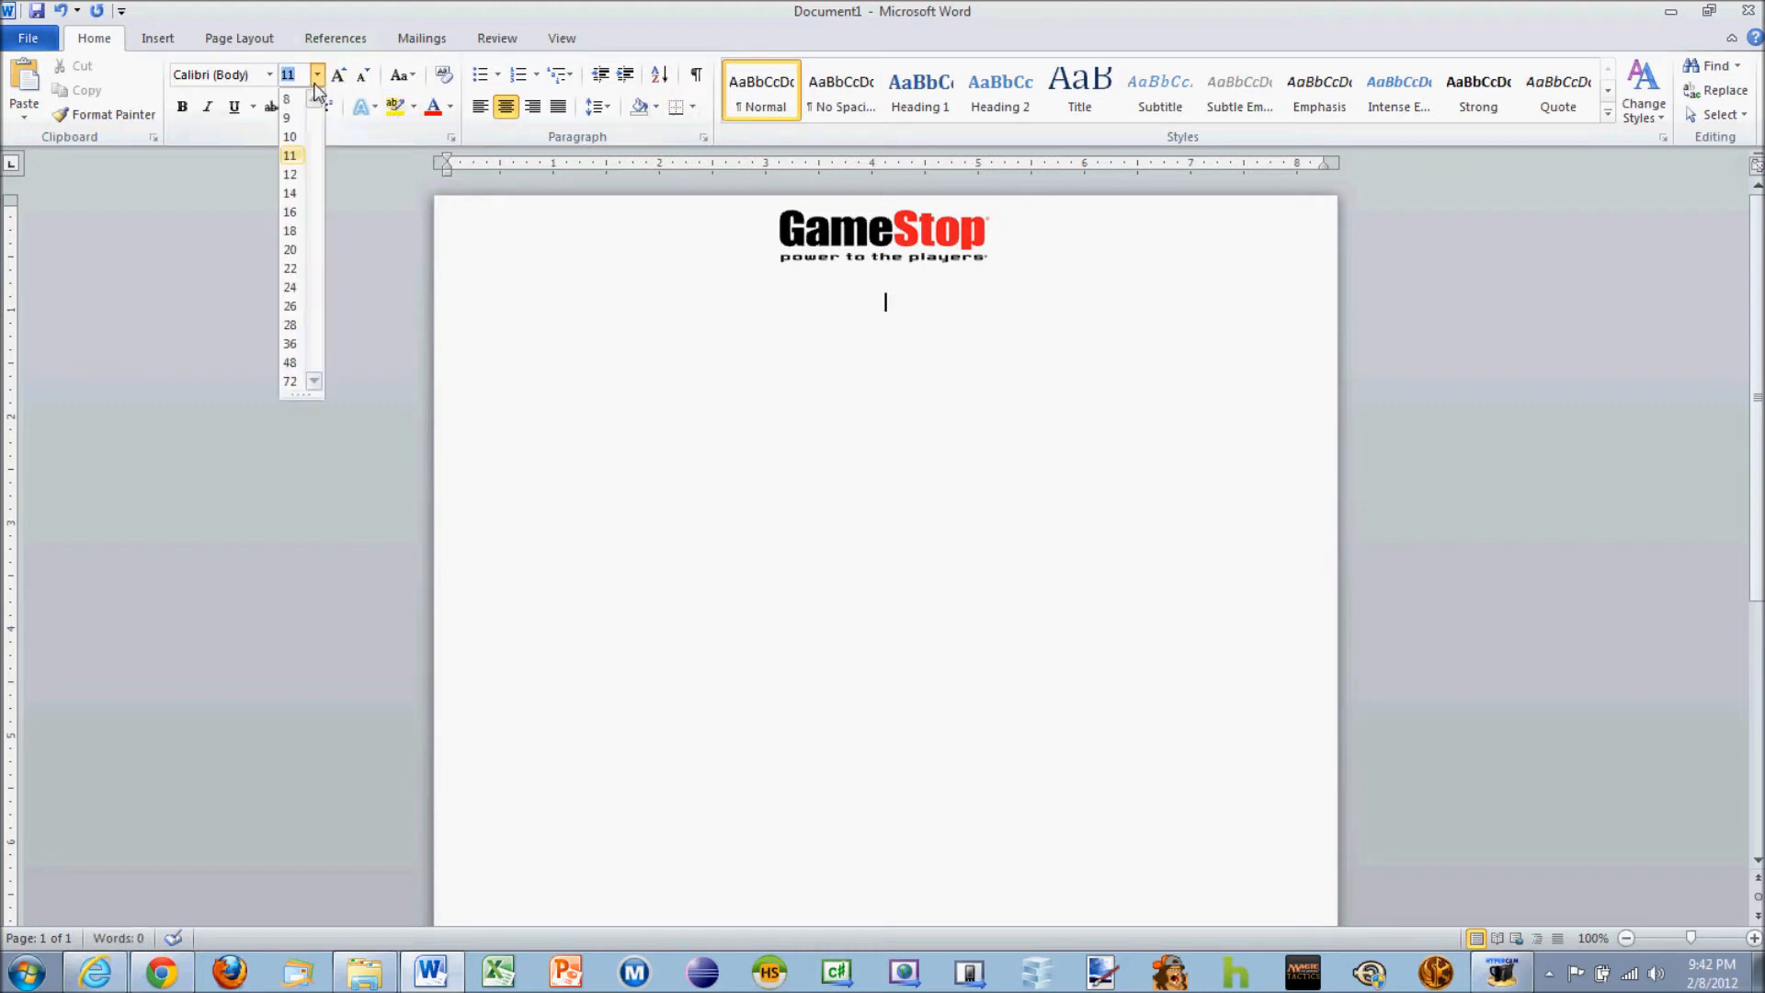
click(290, 193)
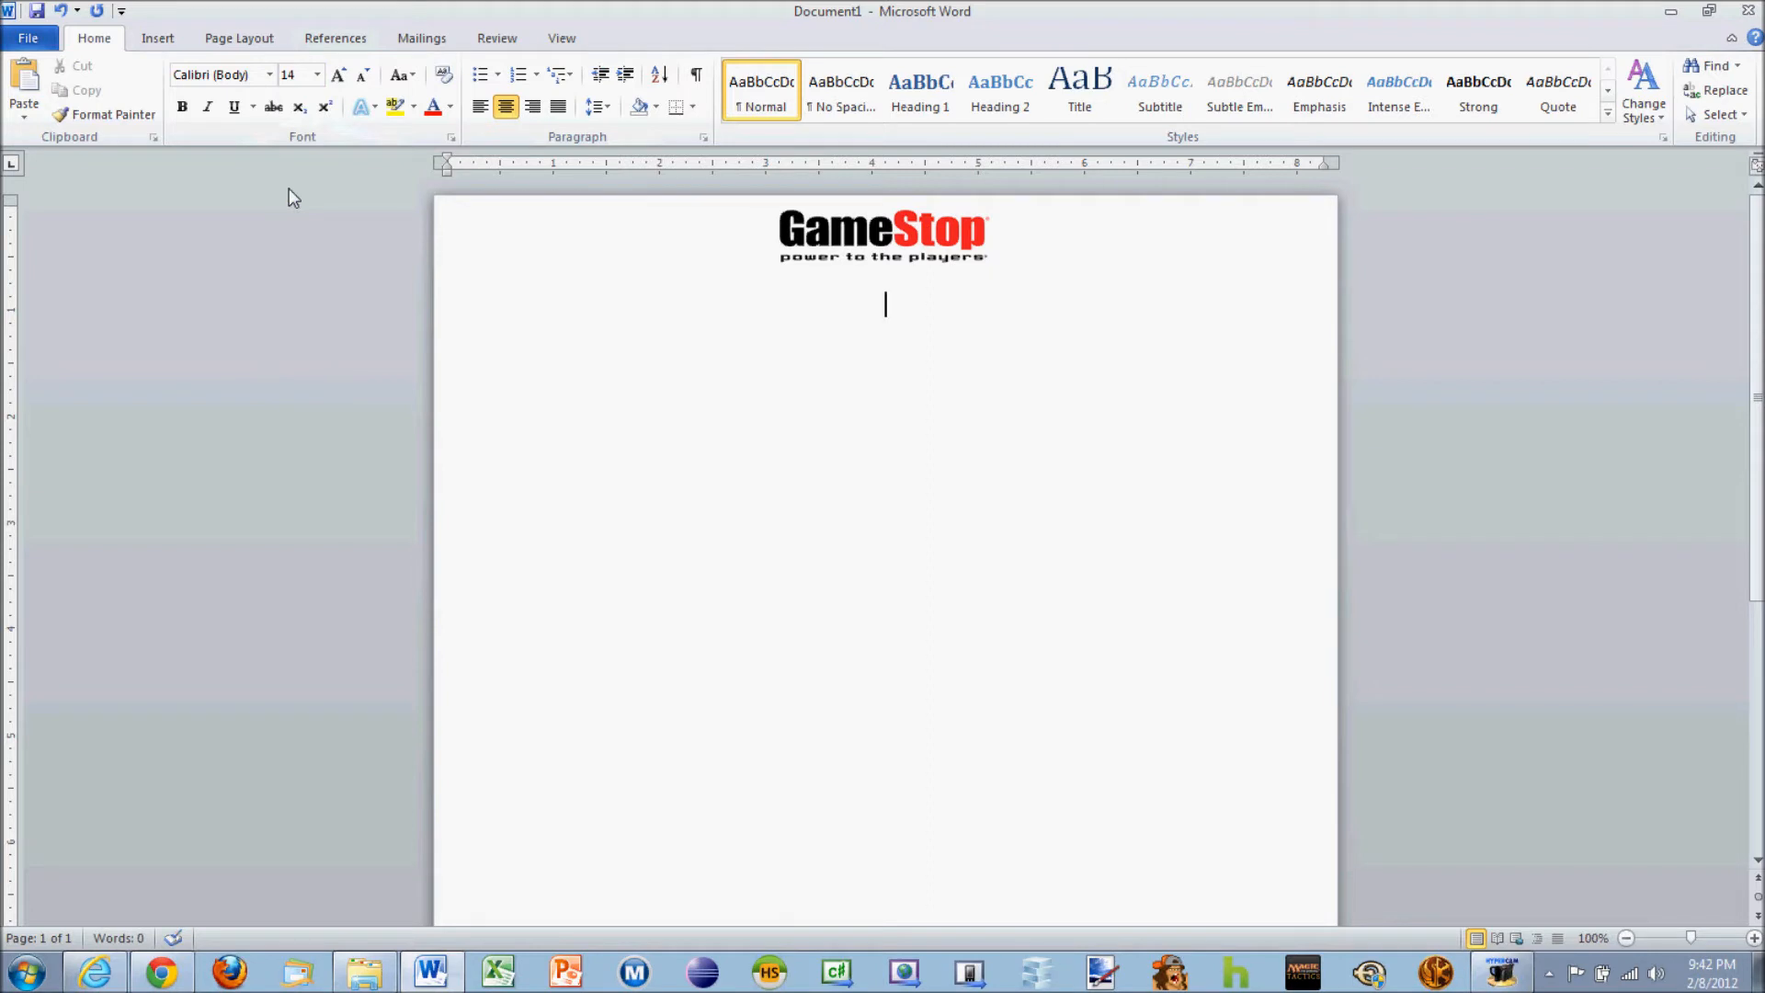
click(183, 109)
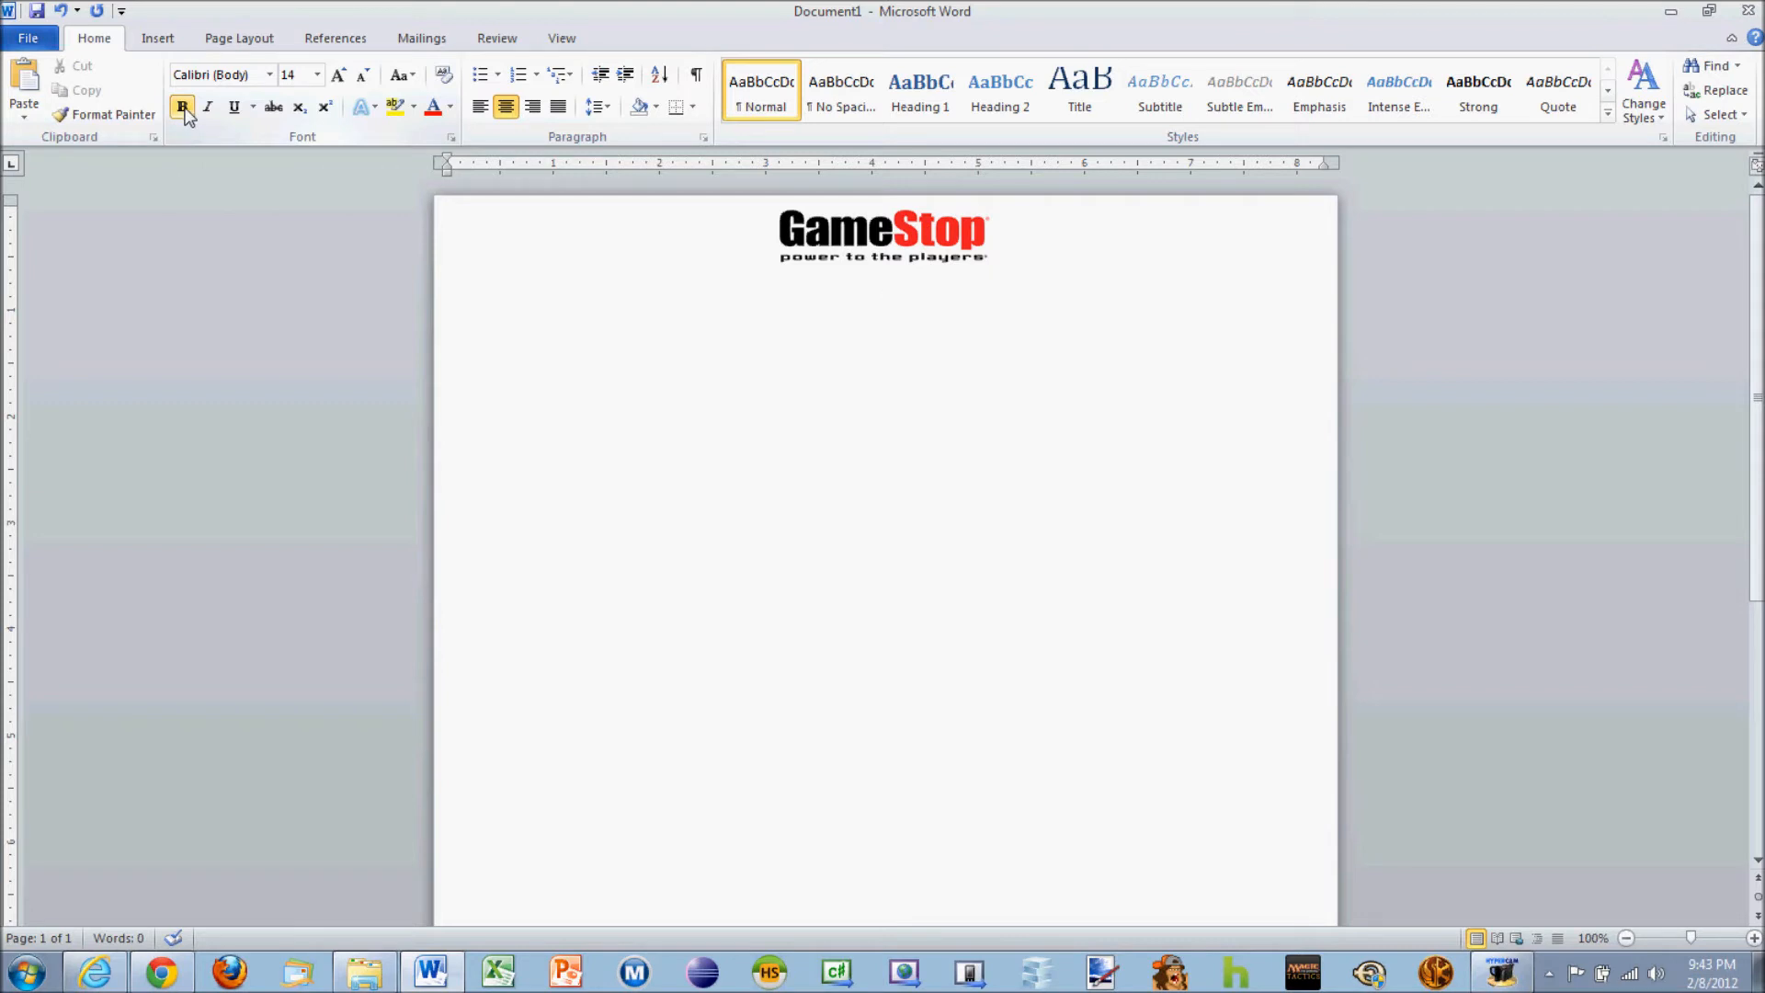
text(Febr)
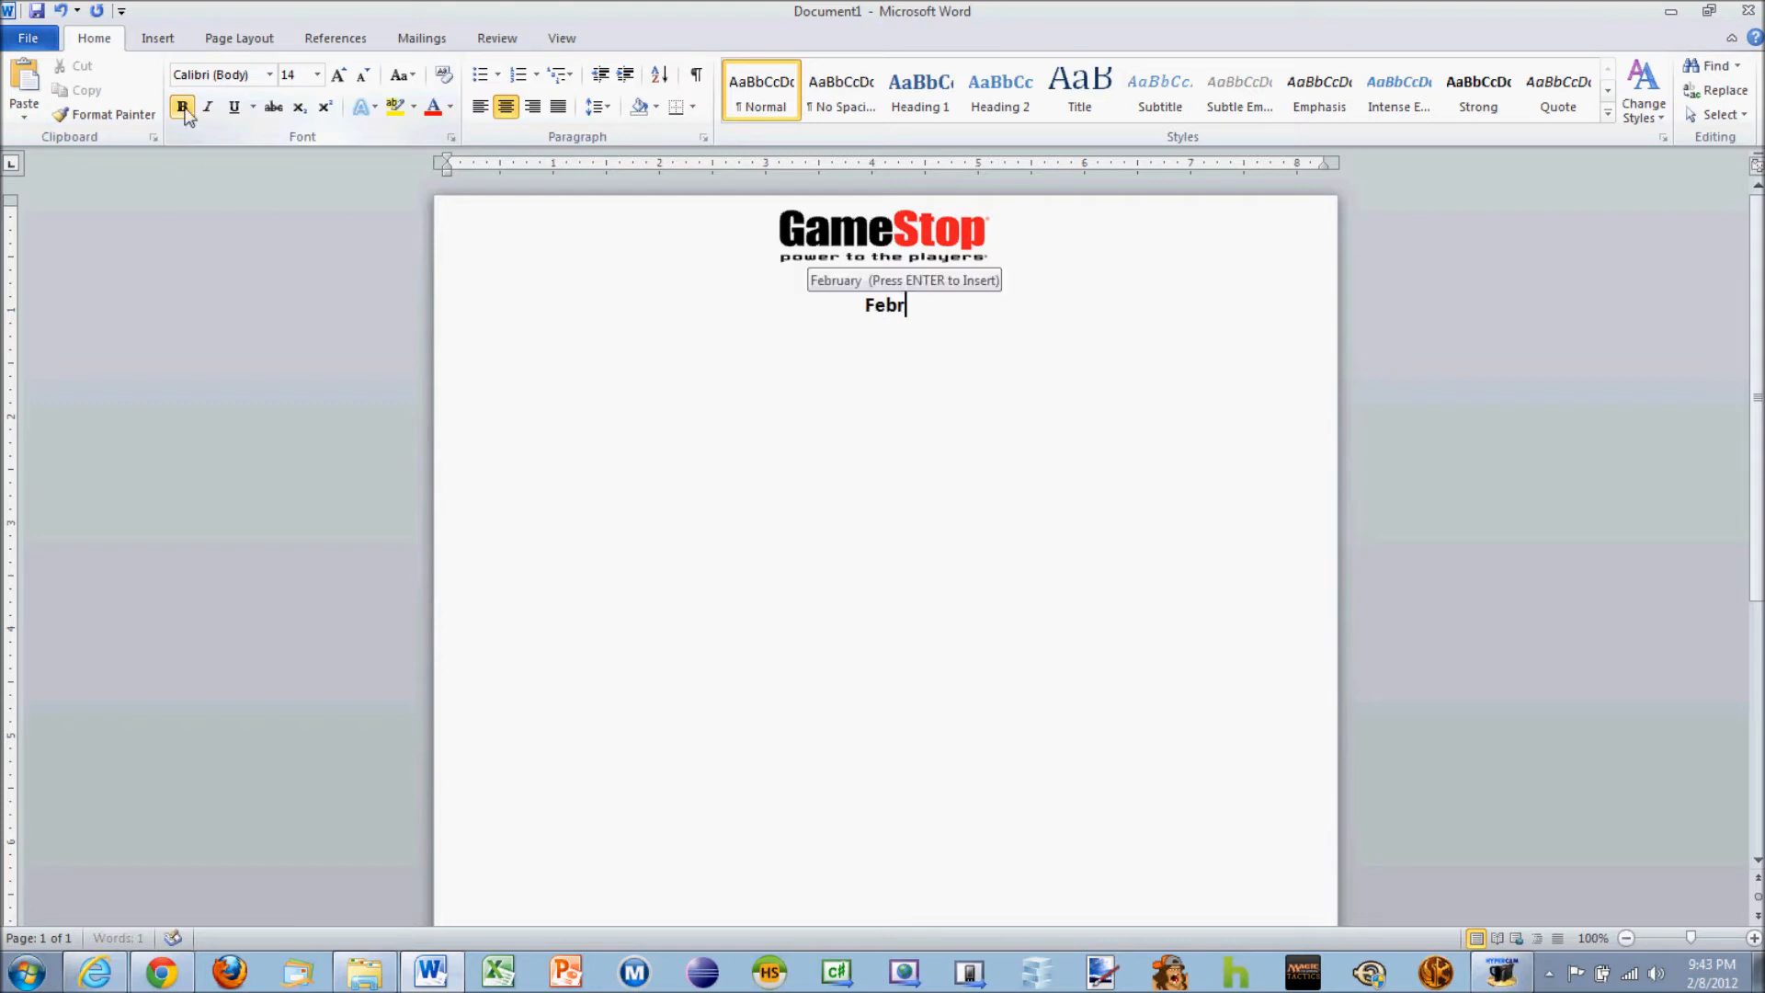
text(uary R)
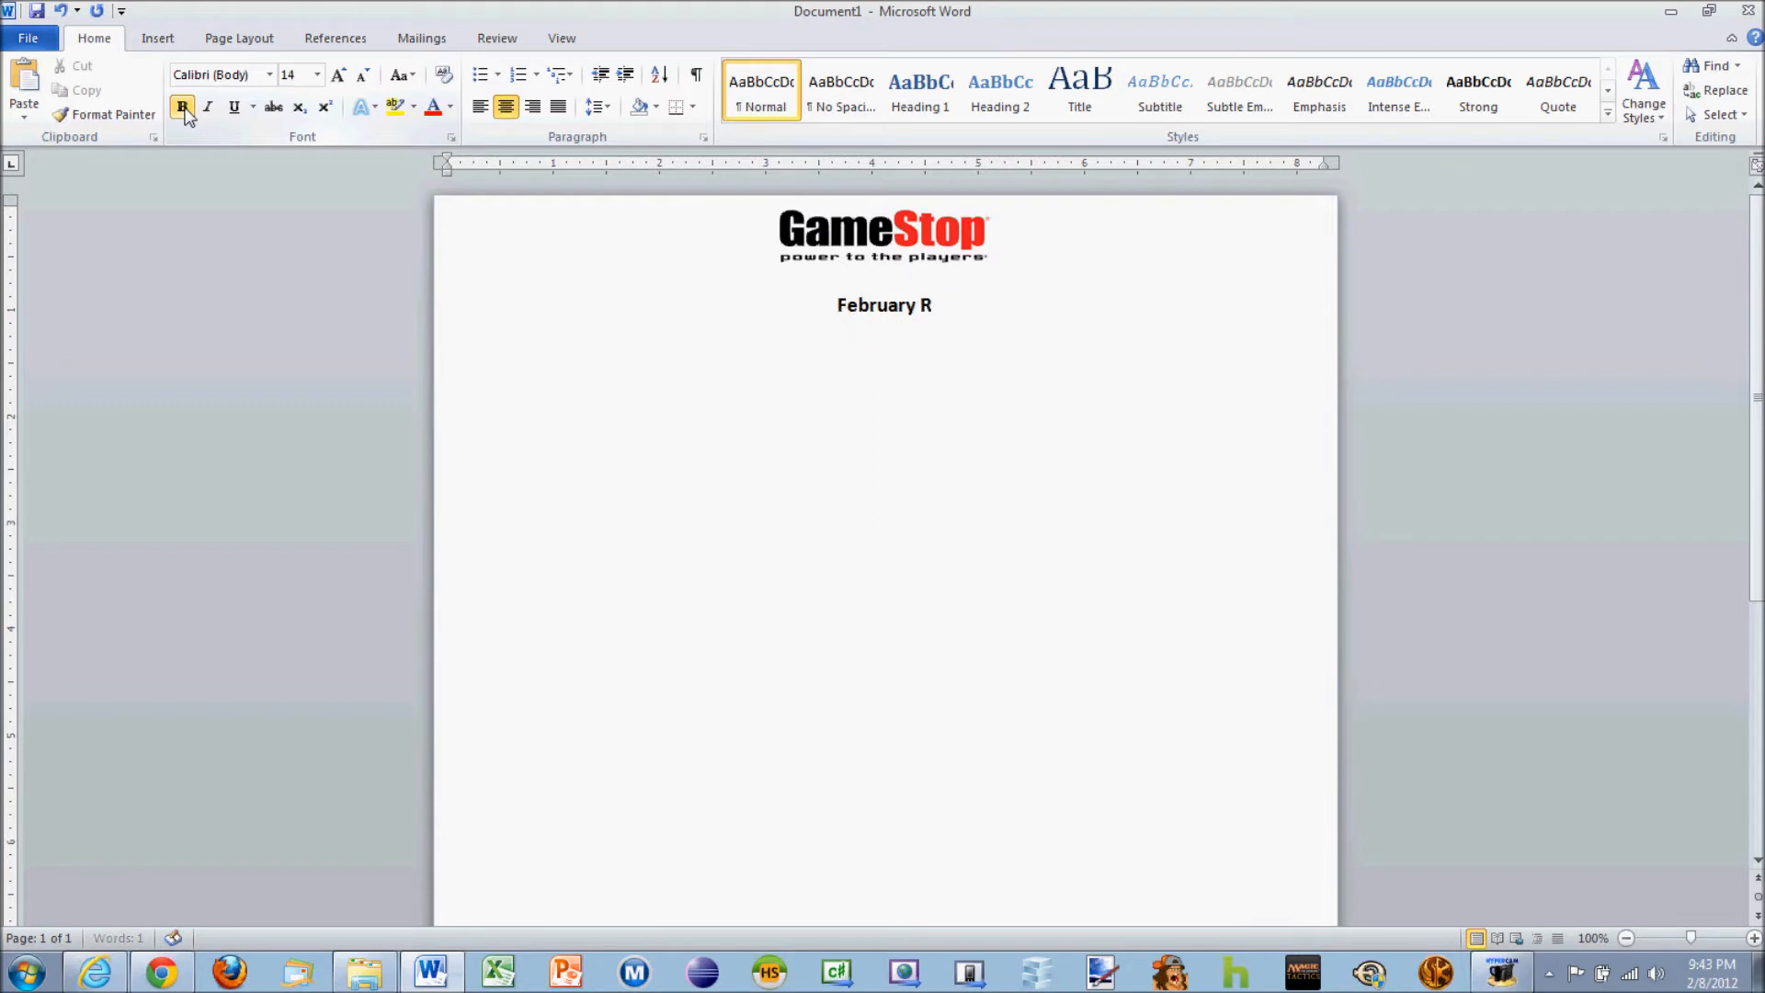
text(elease List)
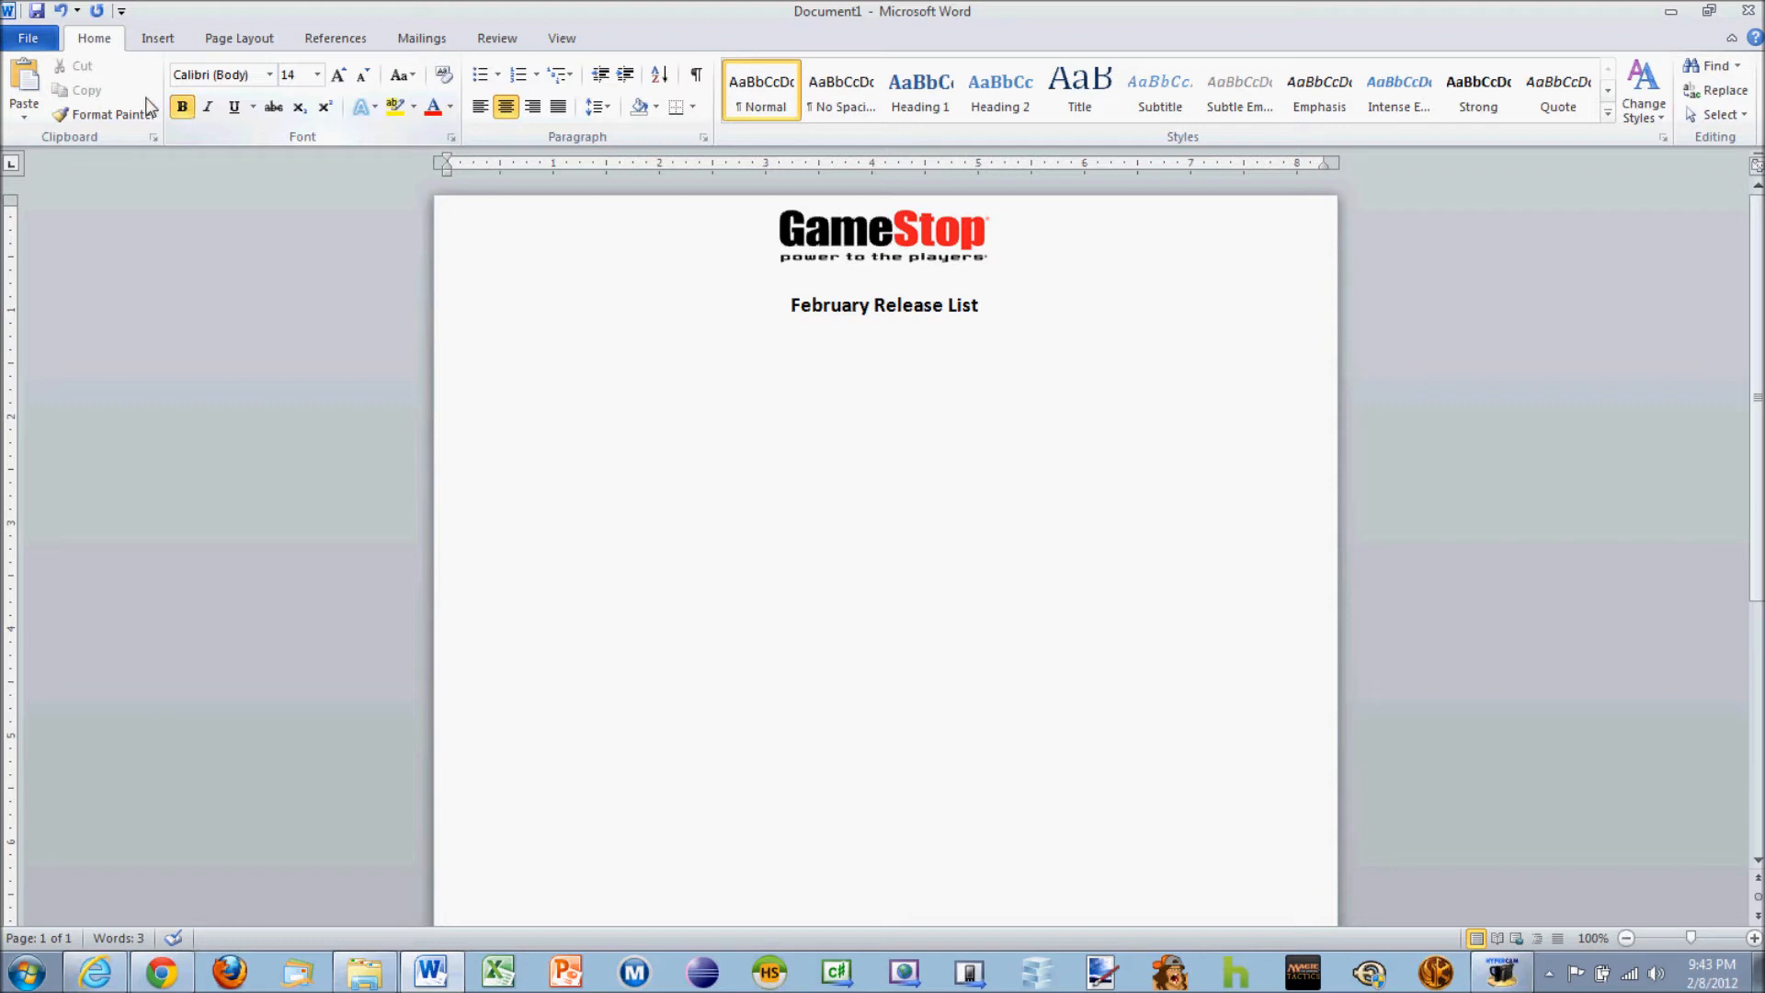
Insert a table with four columns and two rows below the heading
click(158, 40)
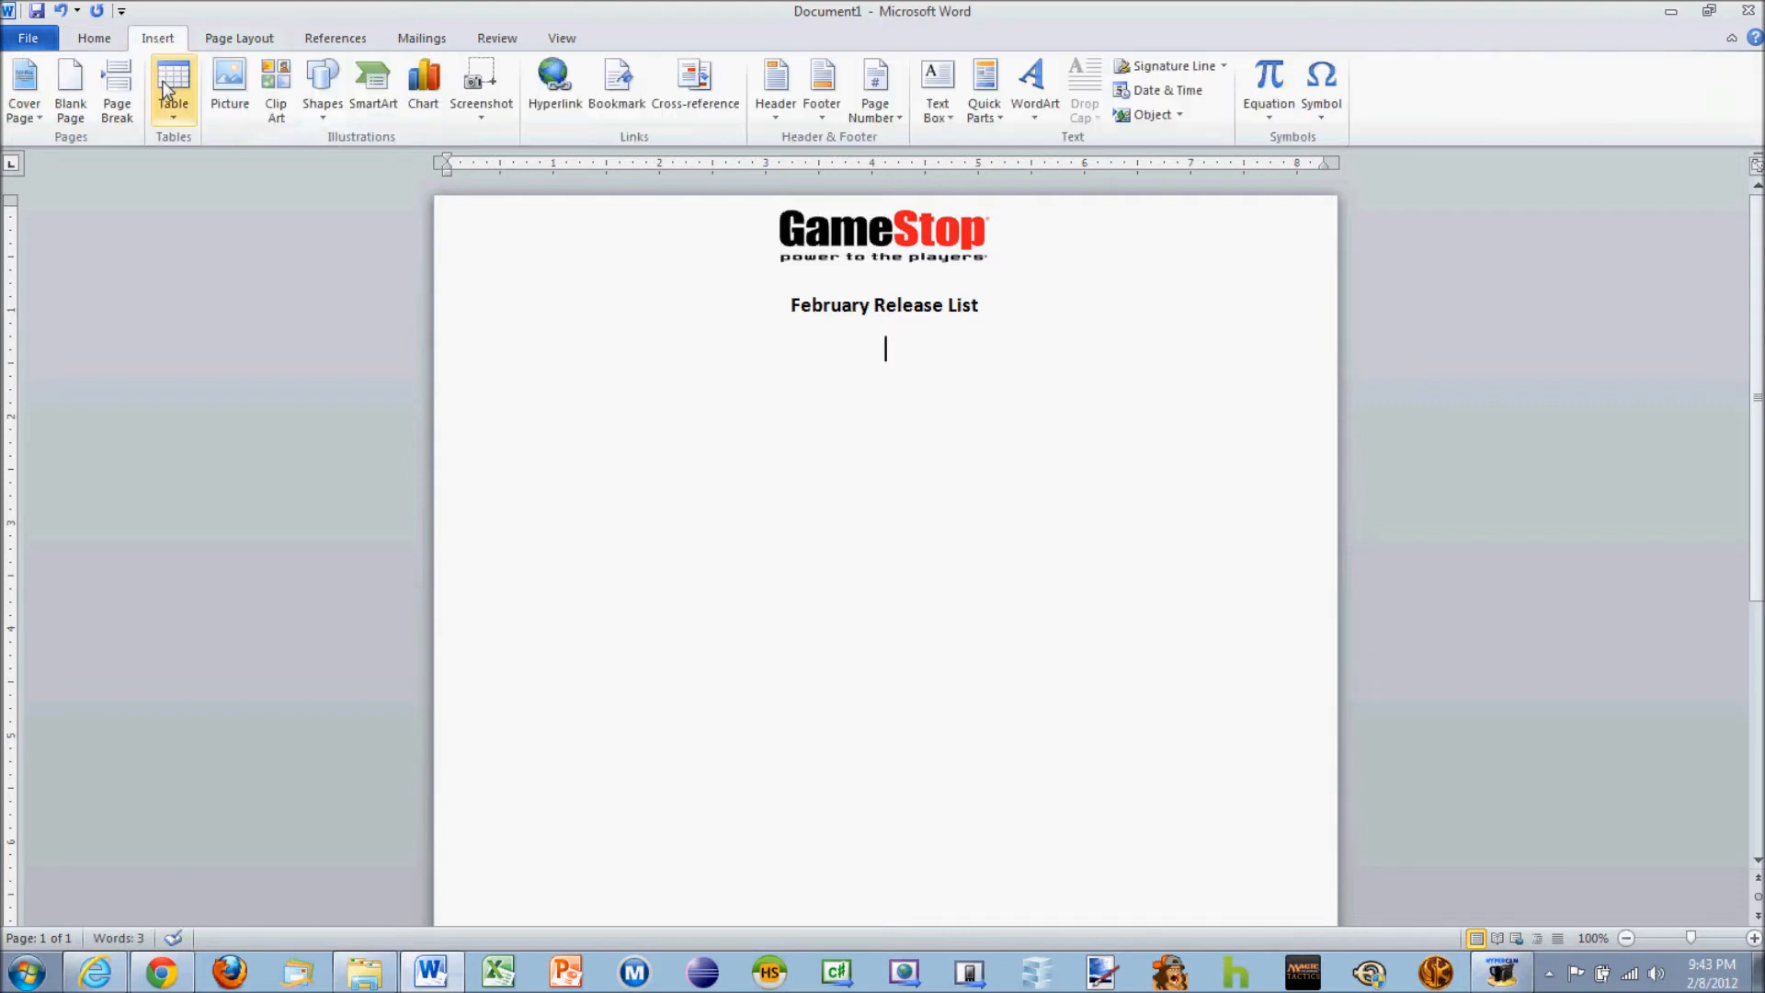
click(170, 110)
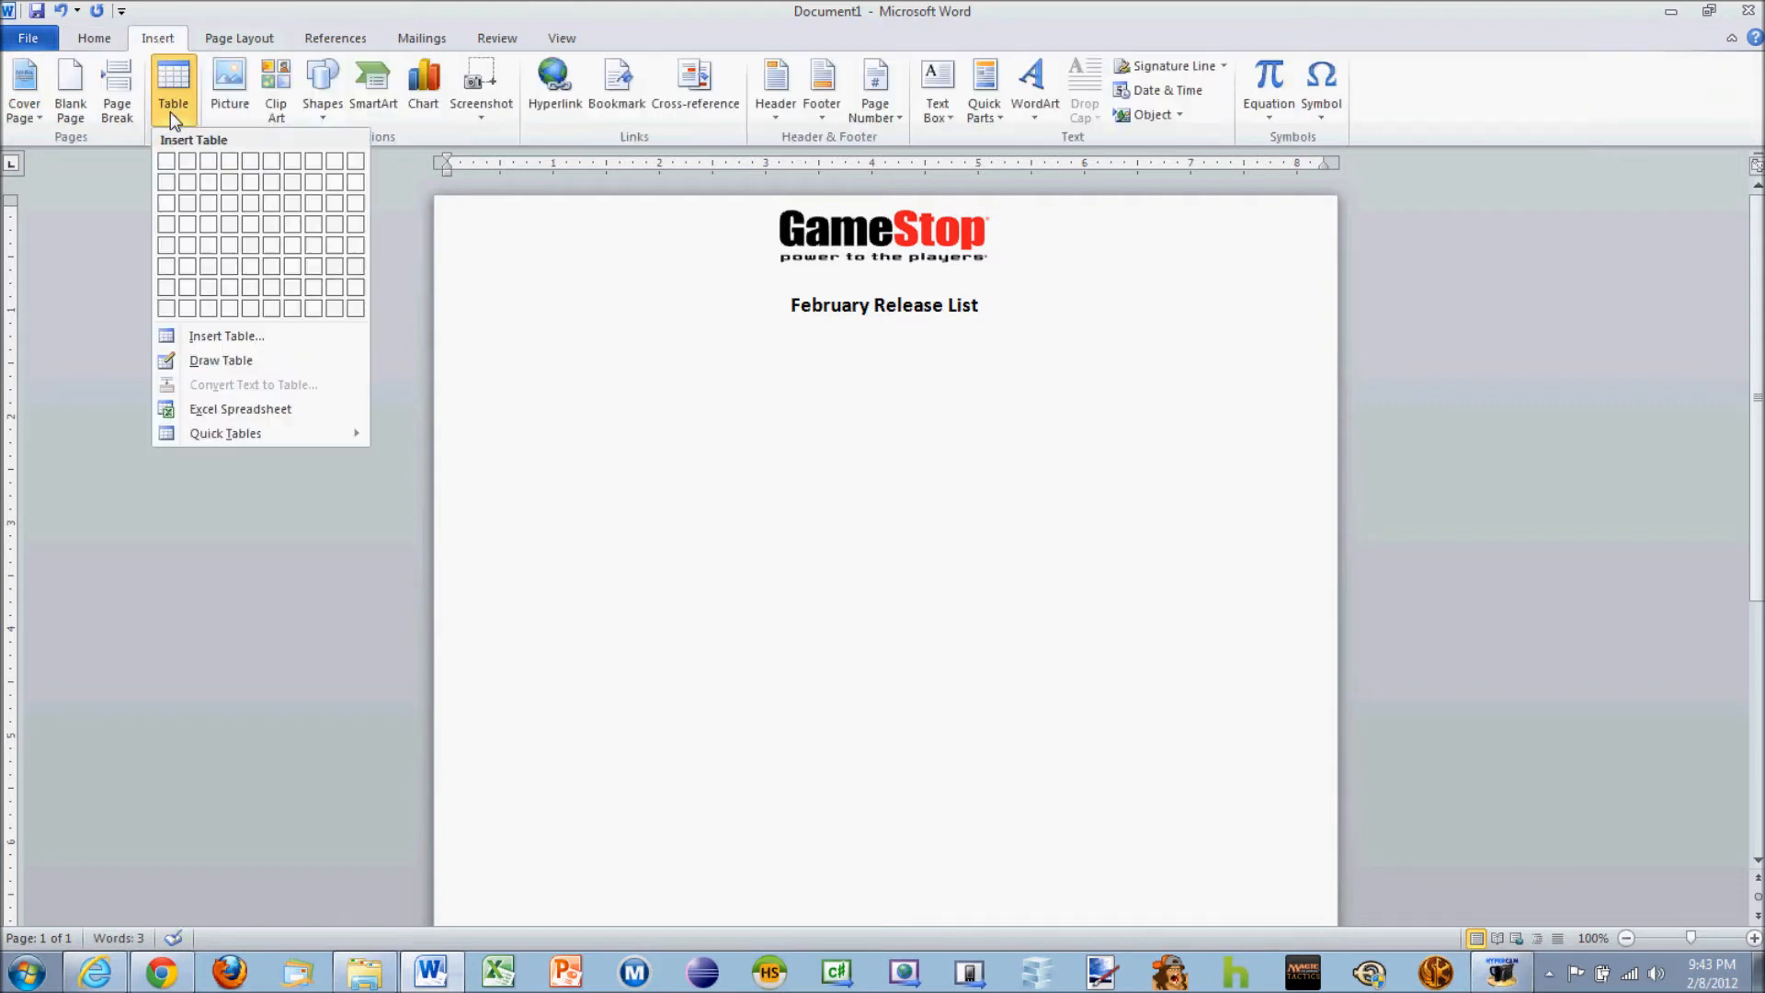
click(230, 182)
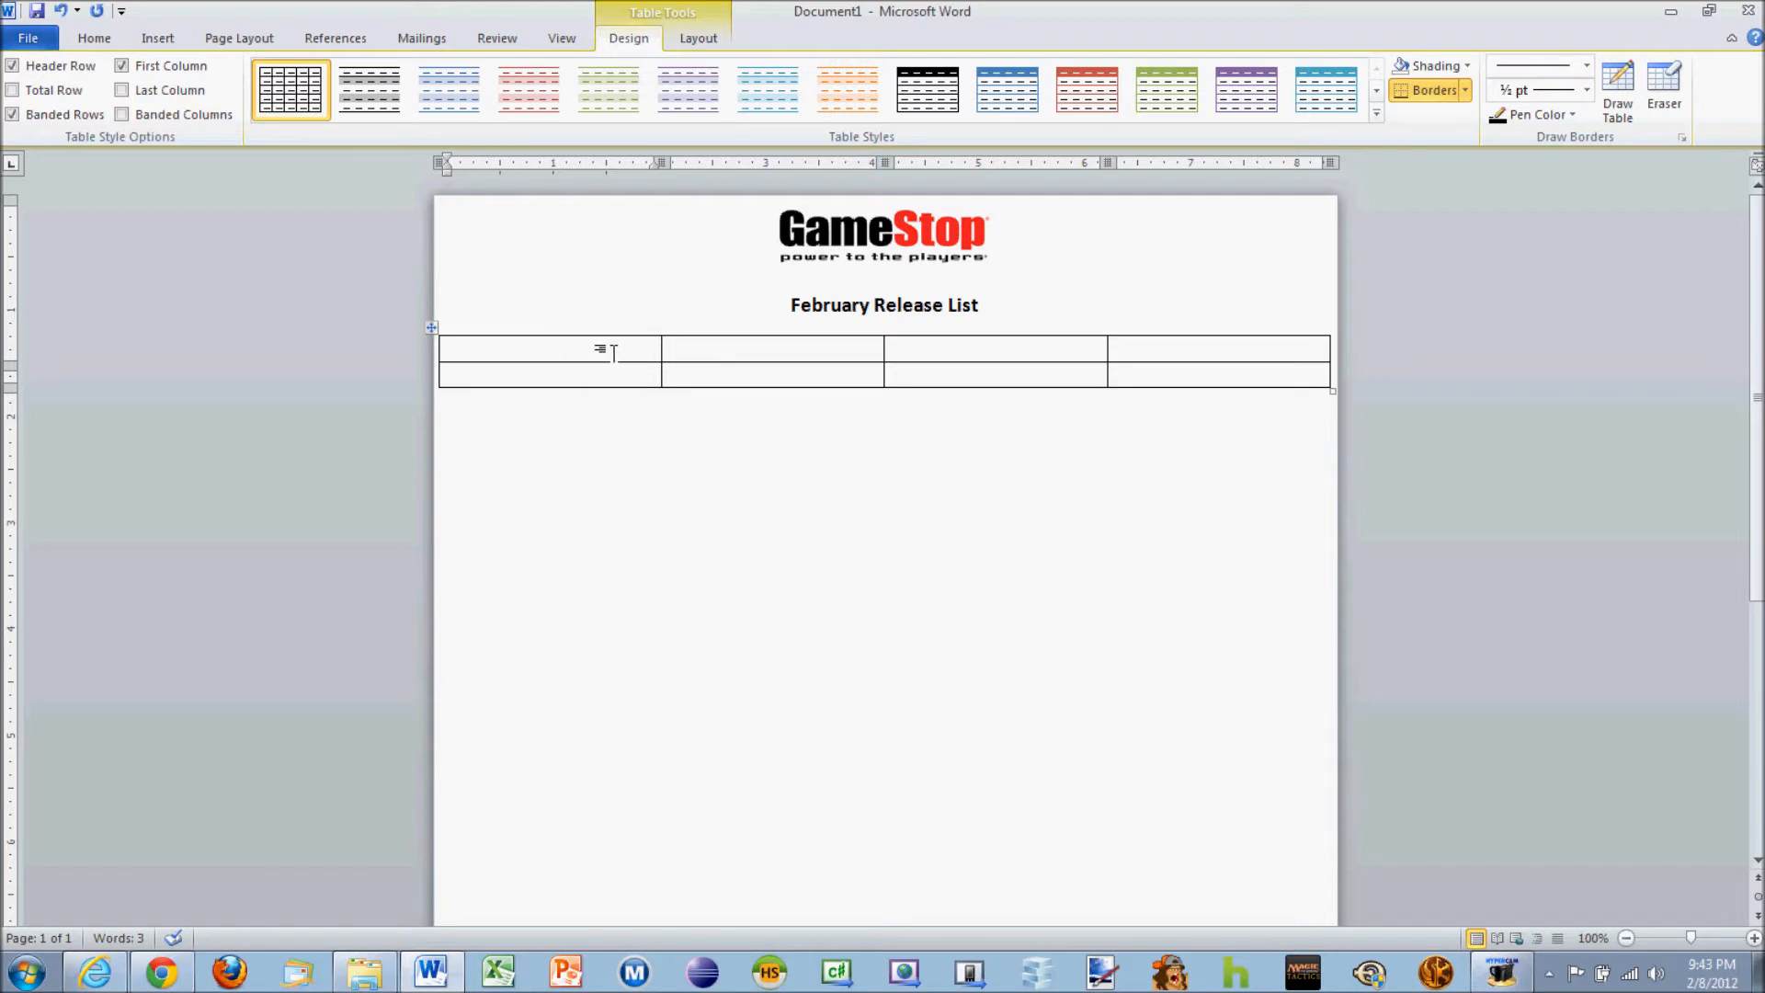
Label the second to fourth columns of the table's first row Title, Release Date and Price
key(Tab)
text(Title)
key(Tab)
text(Release Date)
key(Tab)
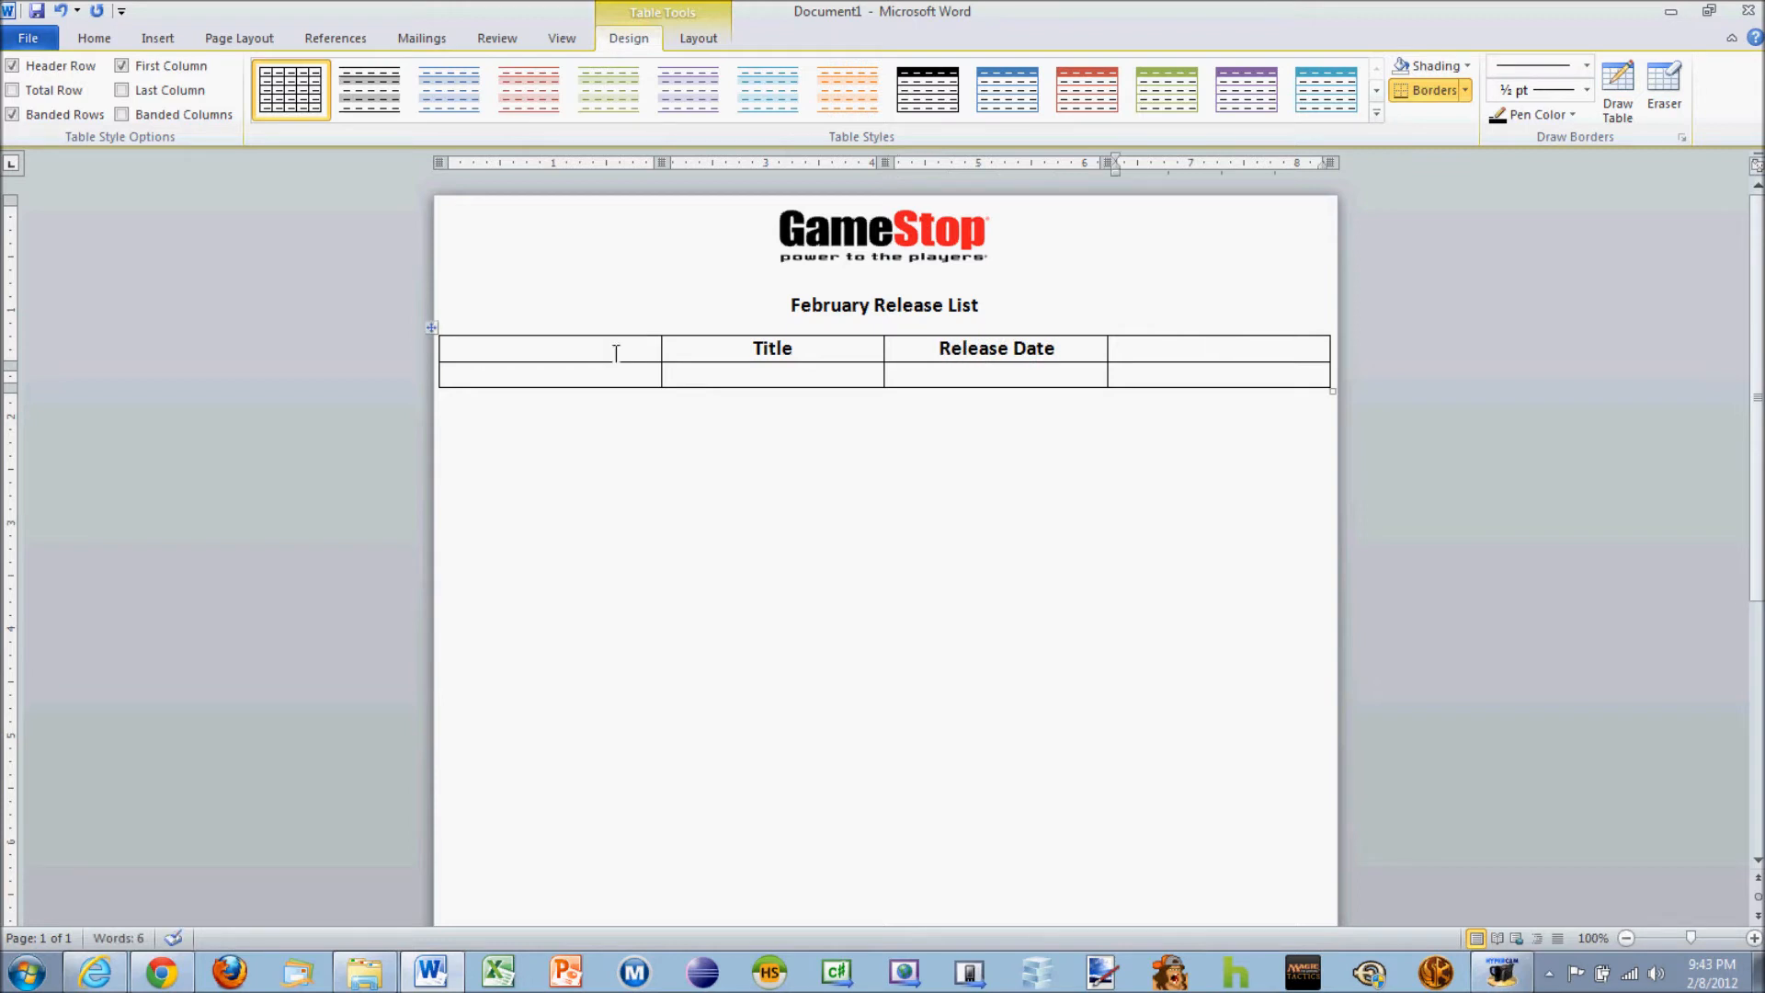
text(Price)
Fill the second row with Kevin Van Dam Fishing, 2/1/2011 and $29.99, leaving its first cell empty, and add a new row
key(Tab)
key(Tab)
text(Kevin)
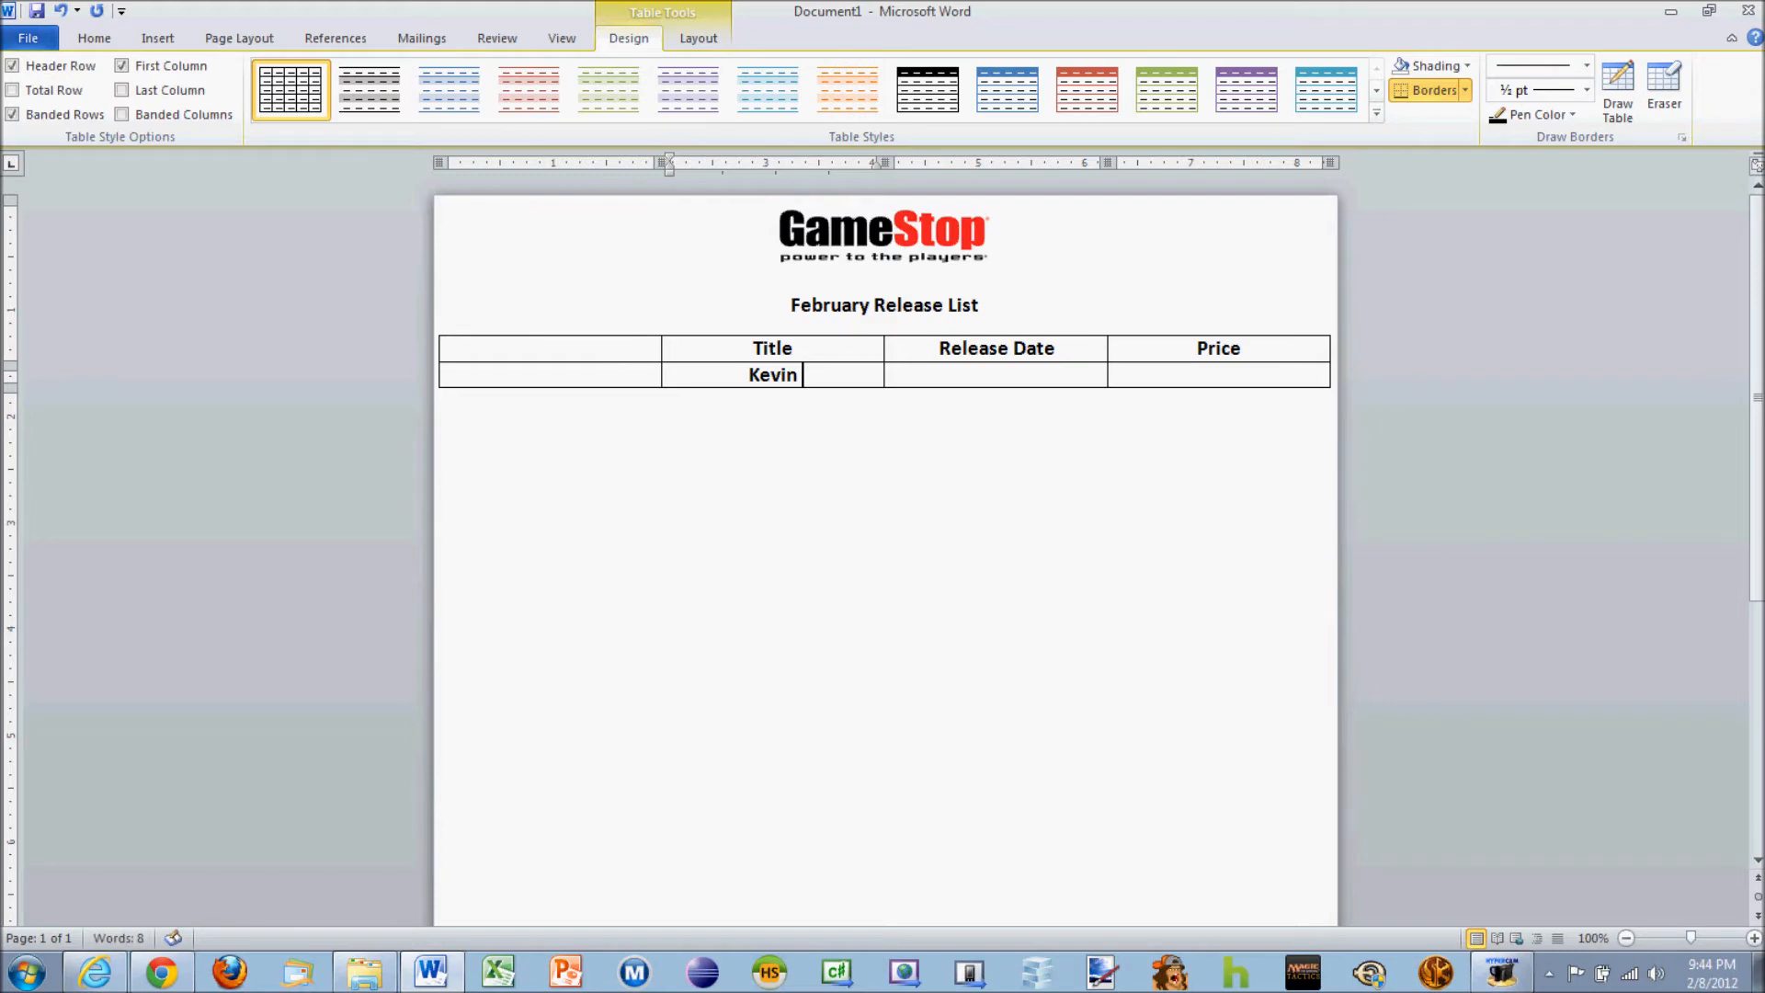
text( Van Dam)
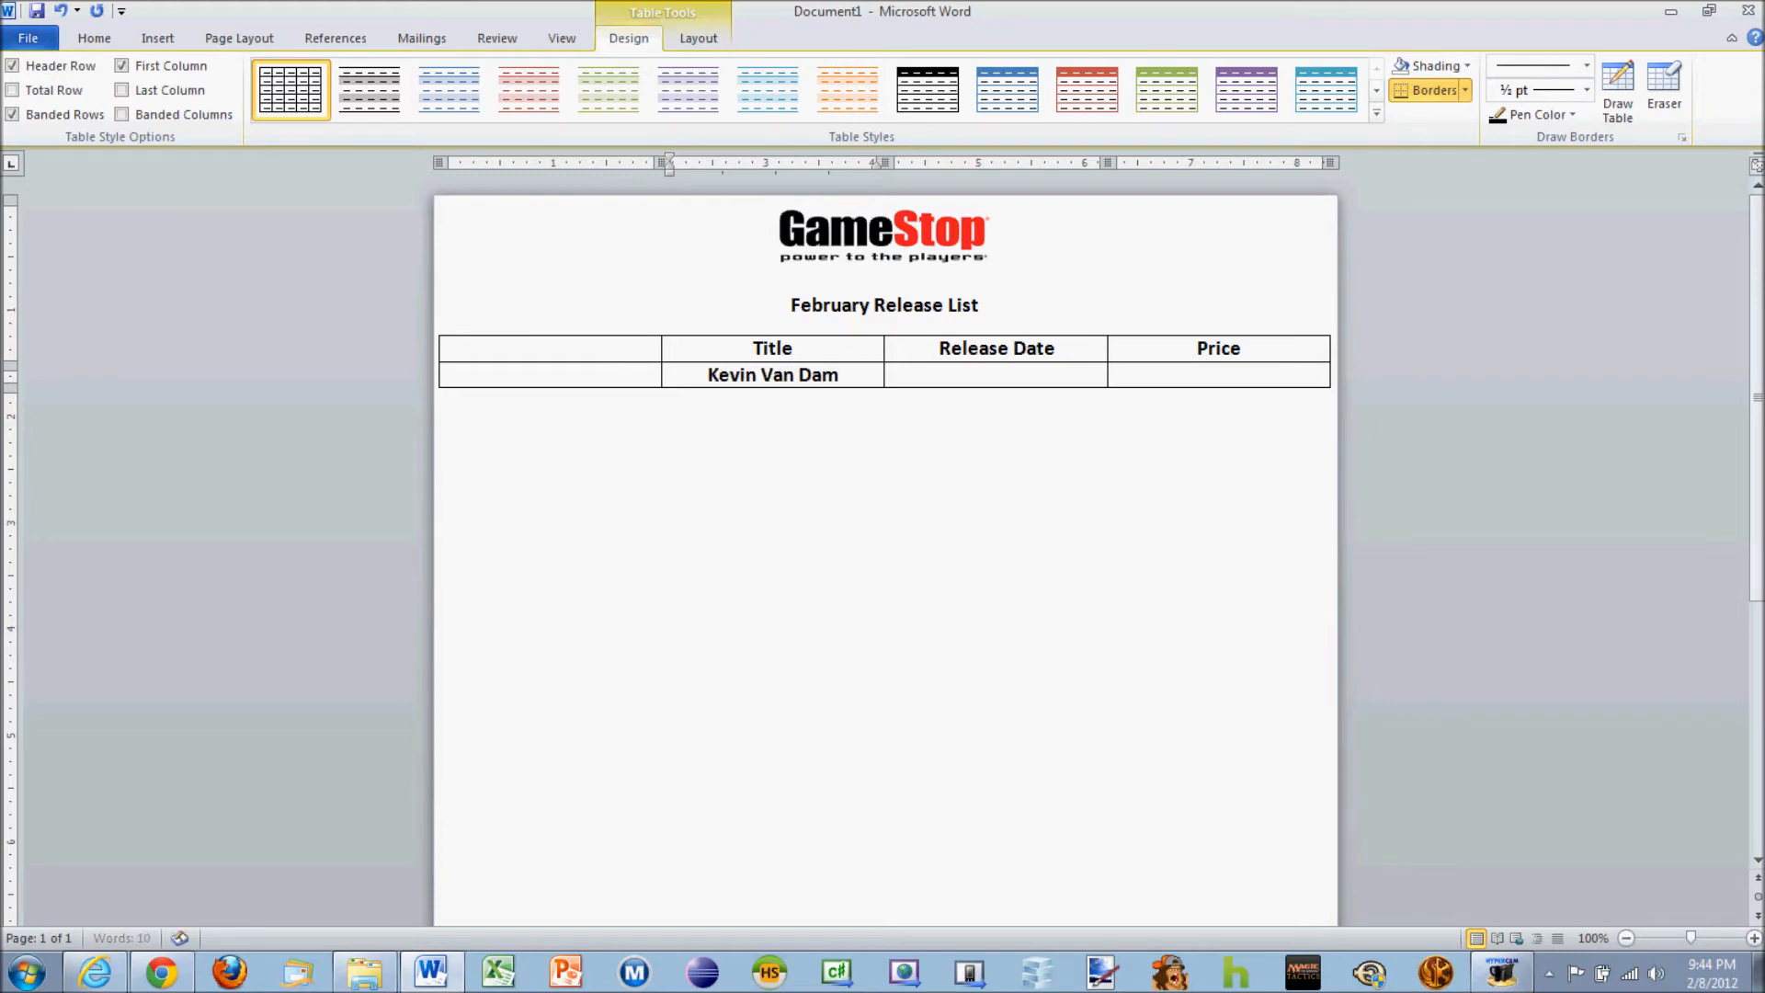
text( Fishing)
key(Tab)
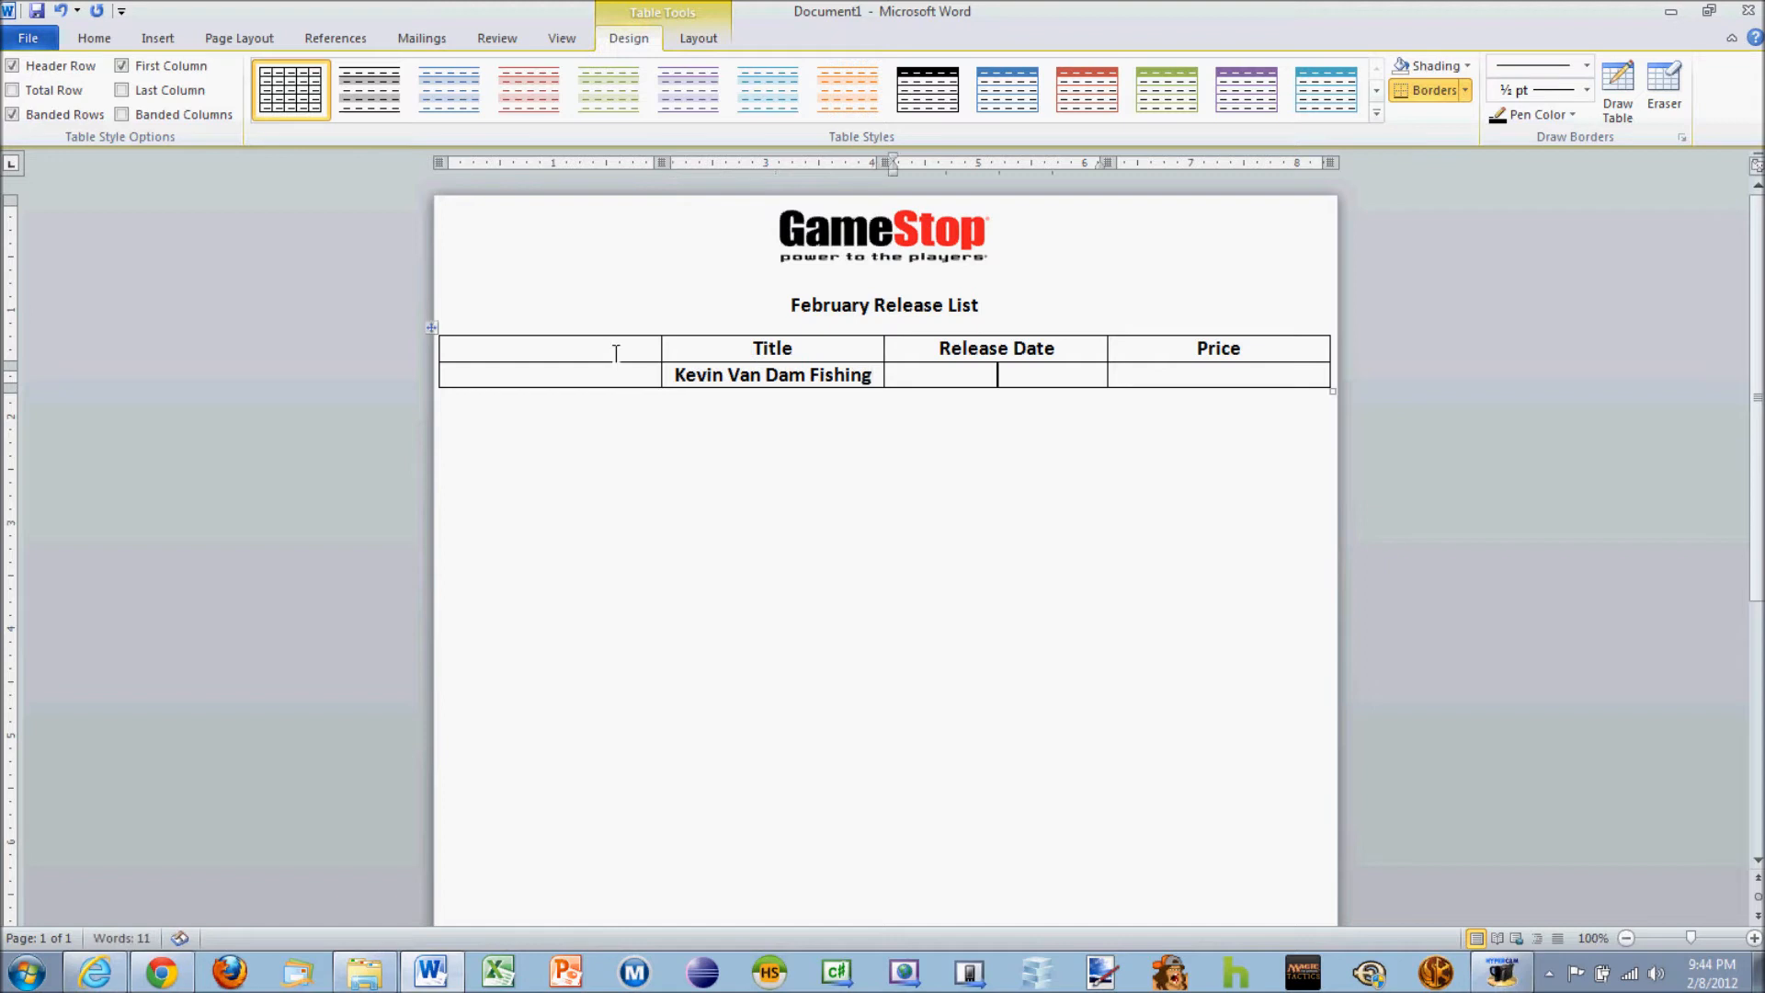
text(2/1/2011)
key(Tab)
text($29.99)
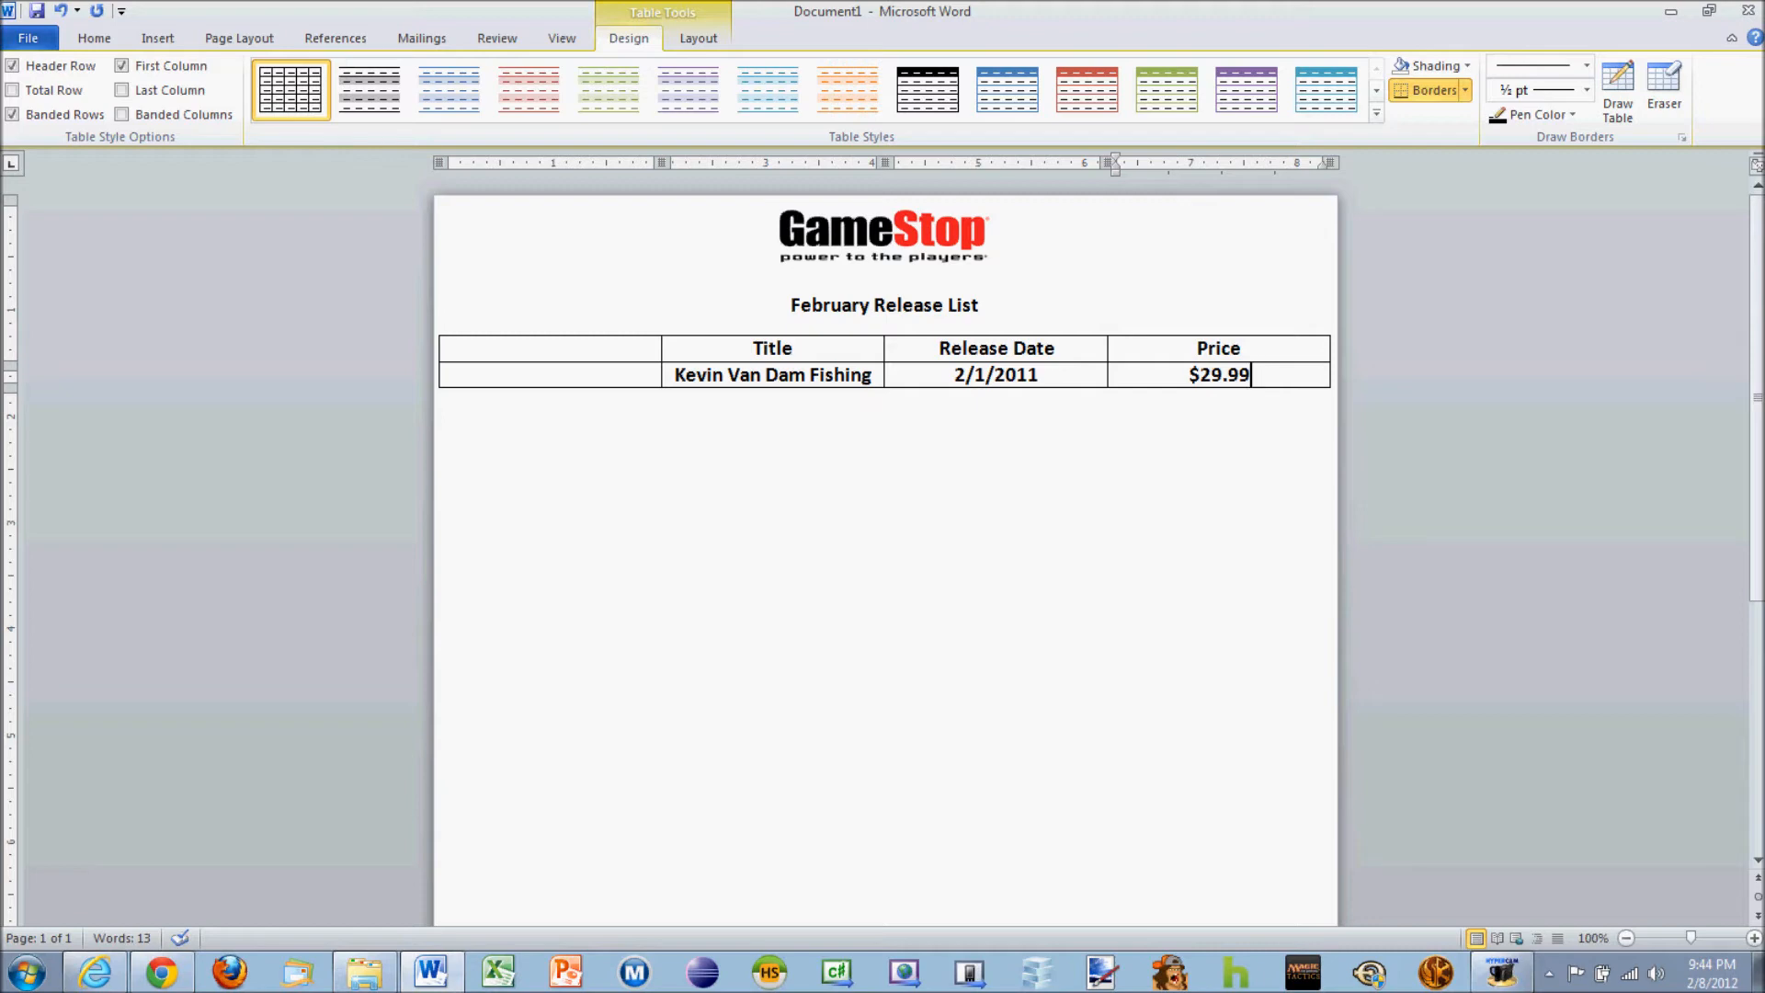
key(Tab)
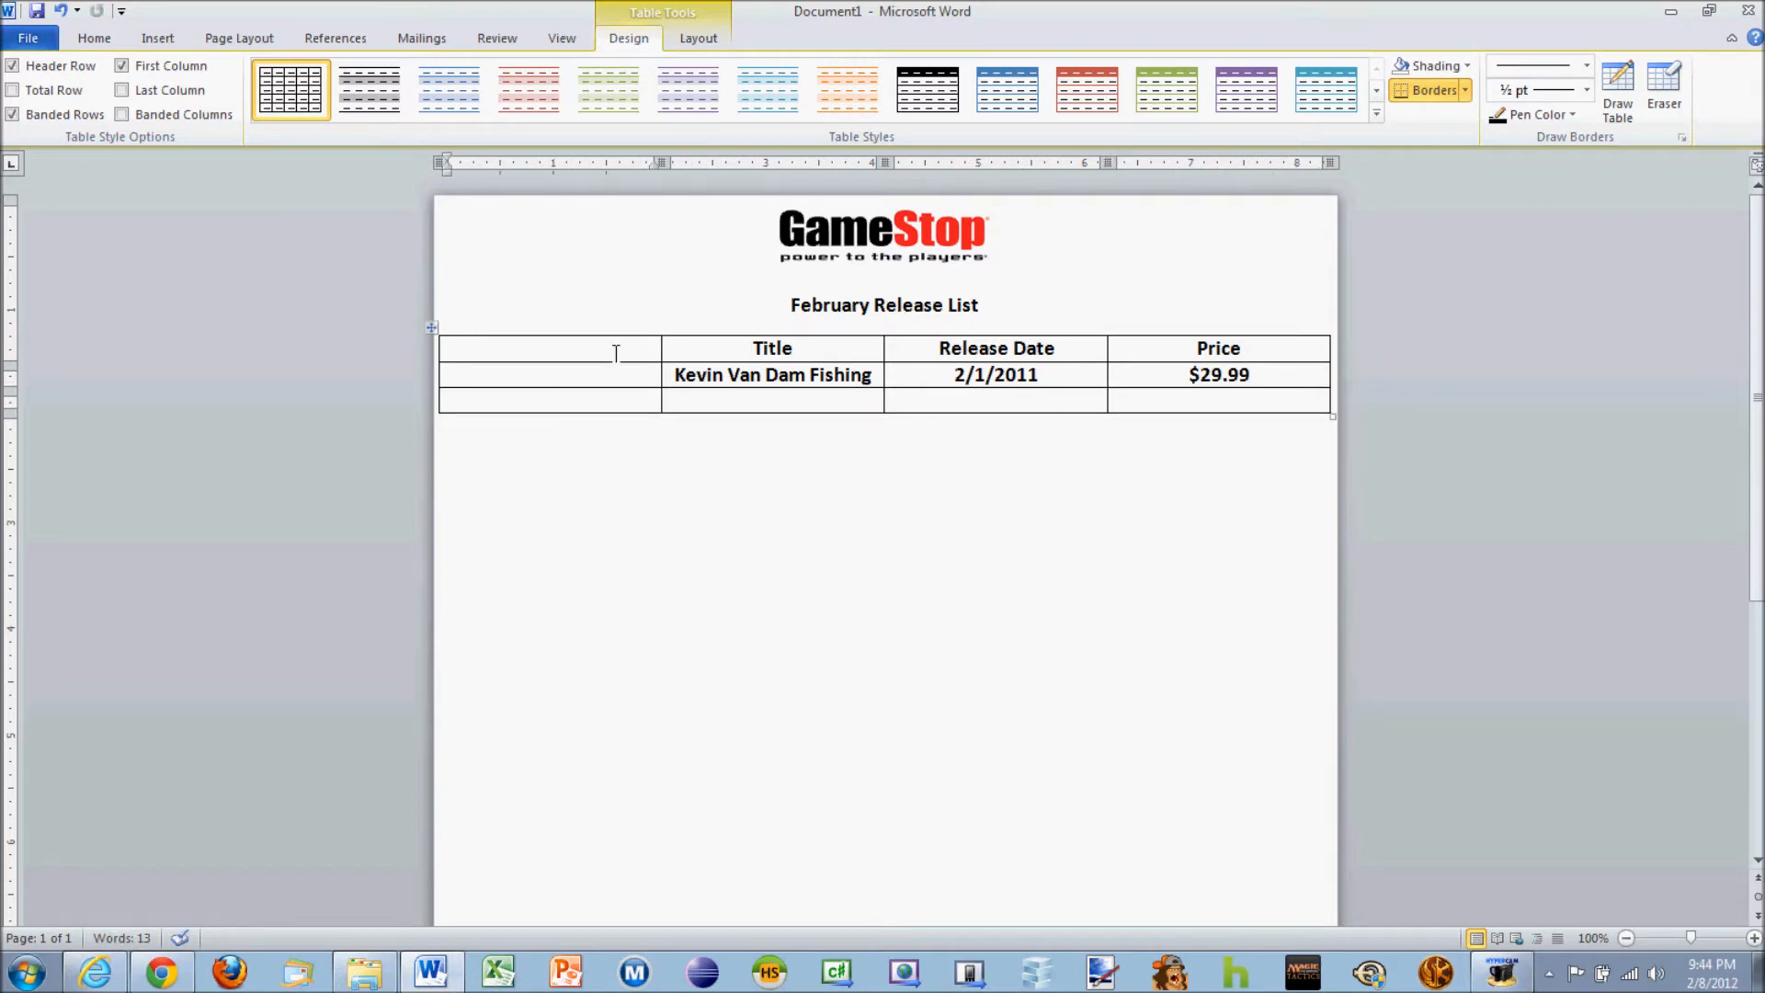
click(706, 39)
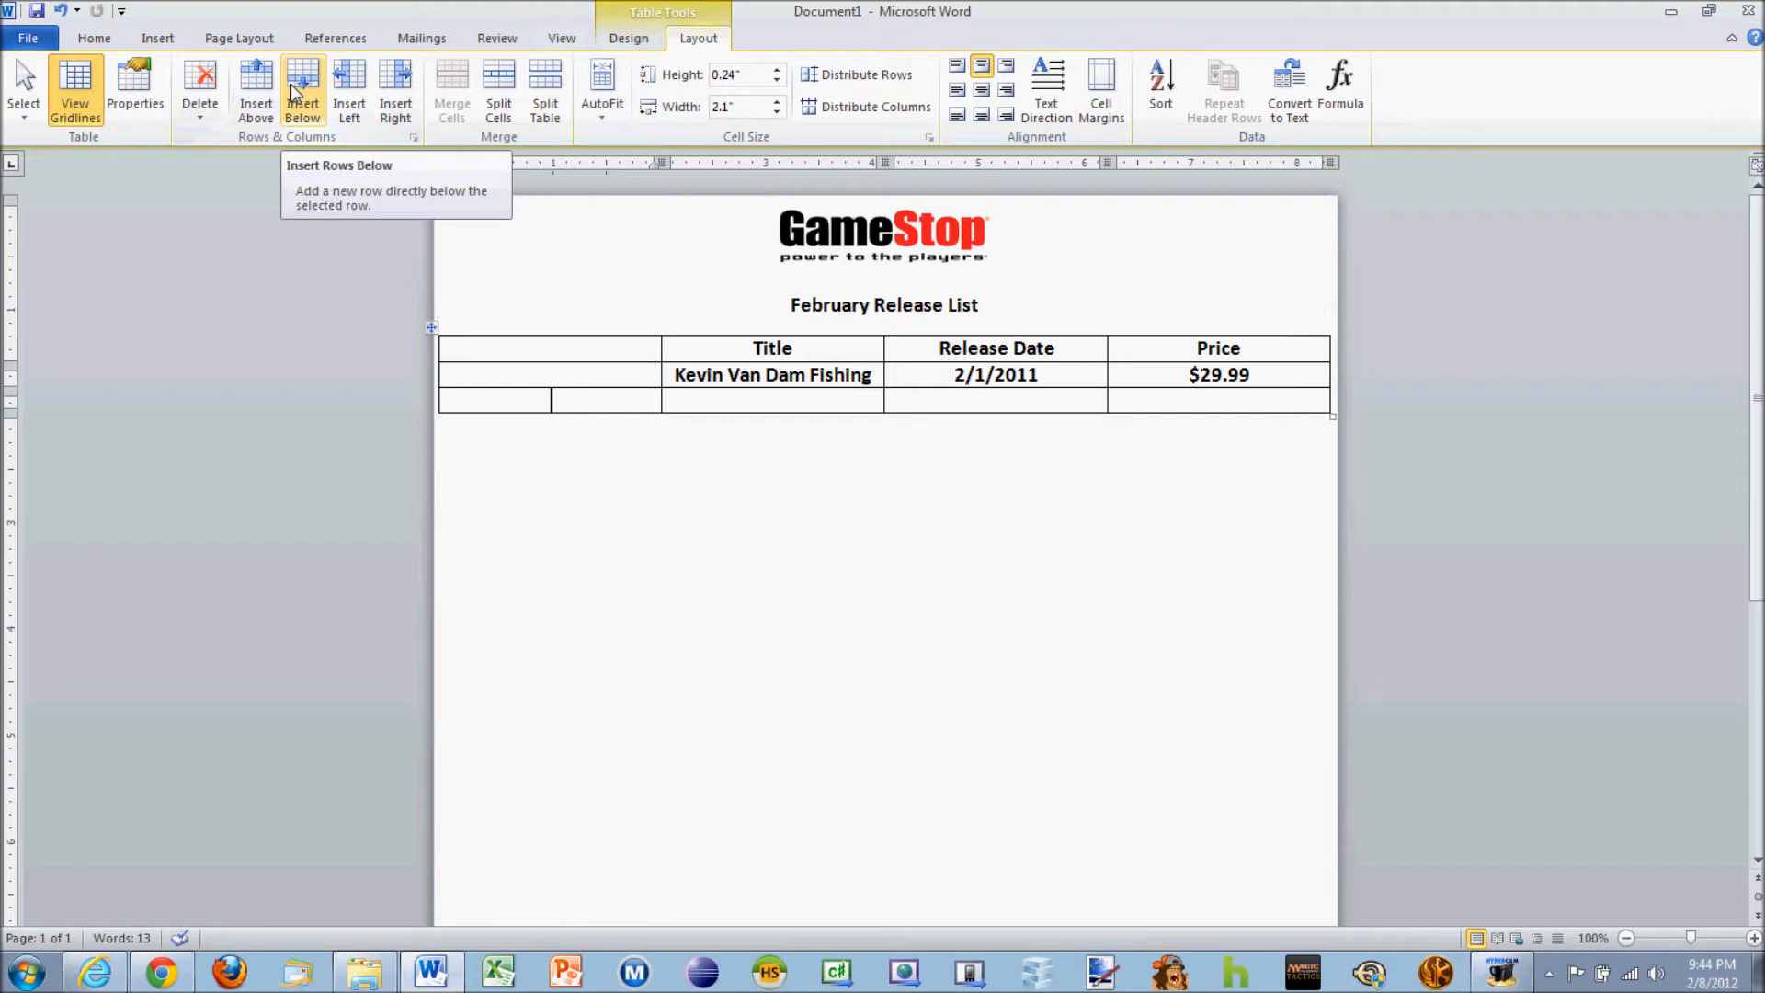
click(635, 43)
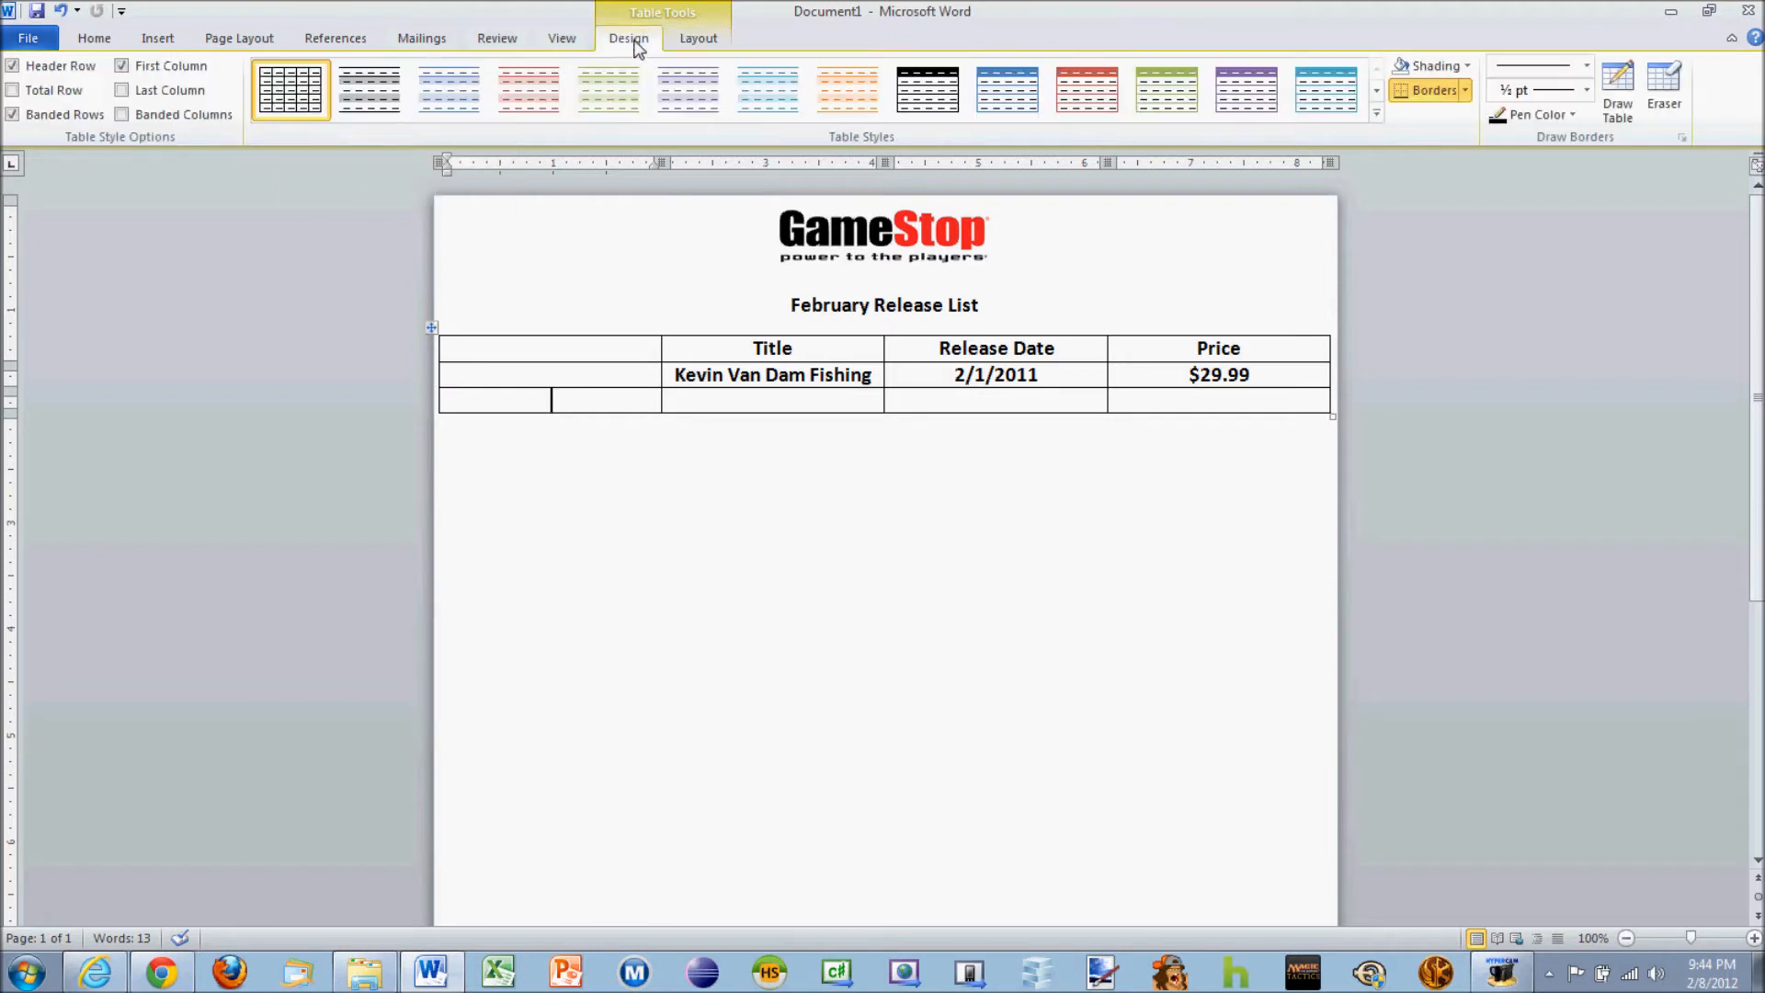
Fill the third row with Two Worlds II Royal Edition, 2/1/2011 and $99.99, leaving its first cell empty, and add a new row
click(696, 402)
text(Two Worls)
key(BackSpace)
key(BackSpace)
text(ds II)
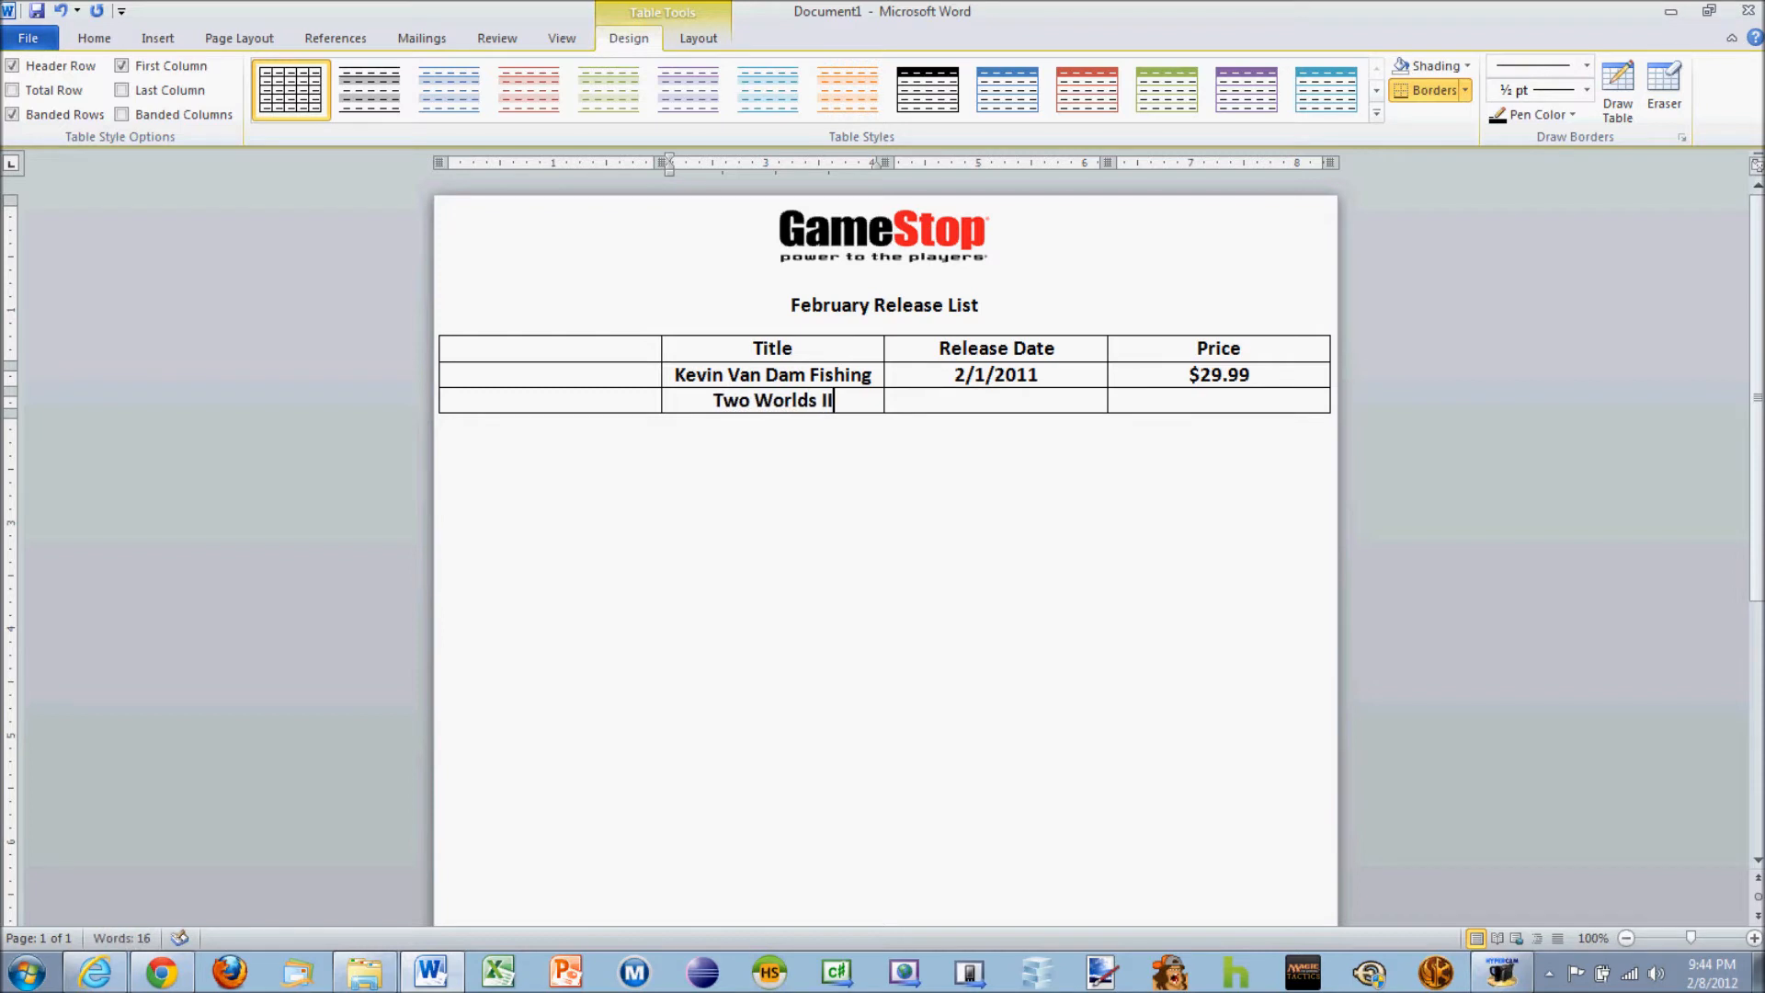
text( Royal Edition)
key(Tab)
text(2/1/2011)
key(Tab)
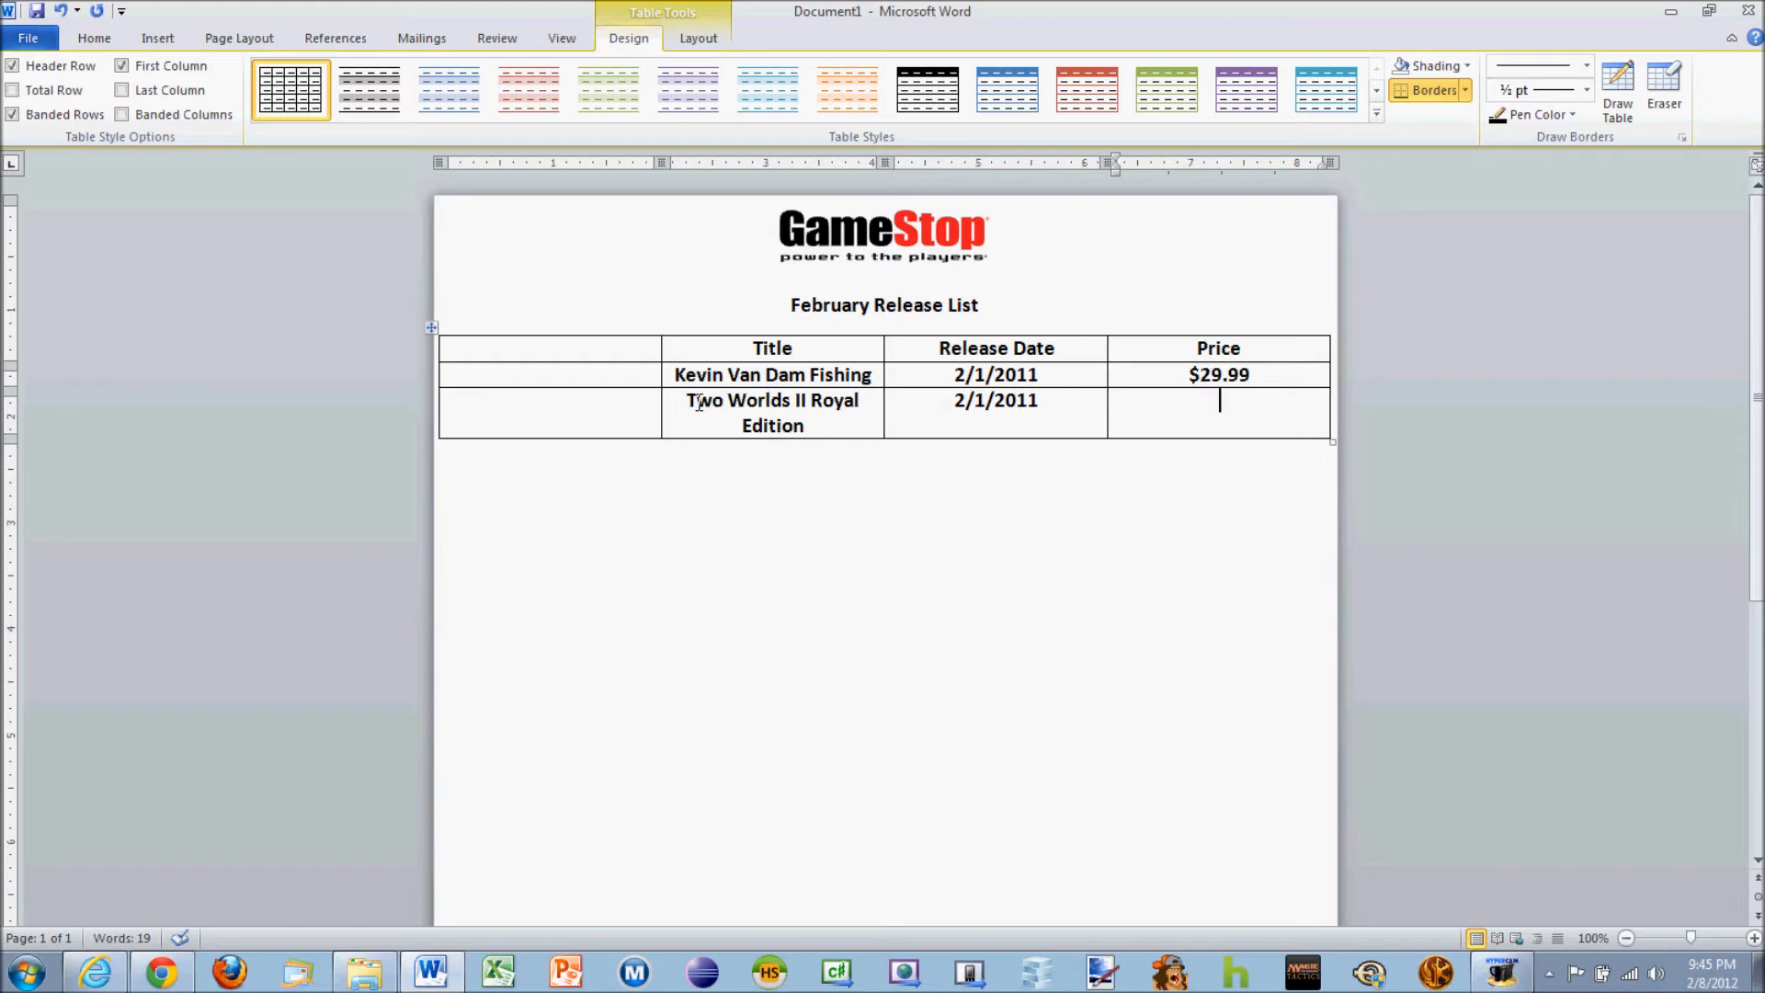
text($99.99)
key(Tab)
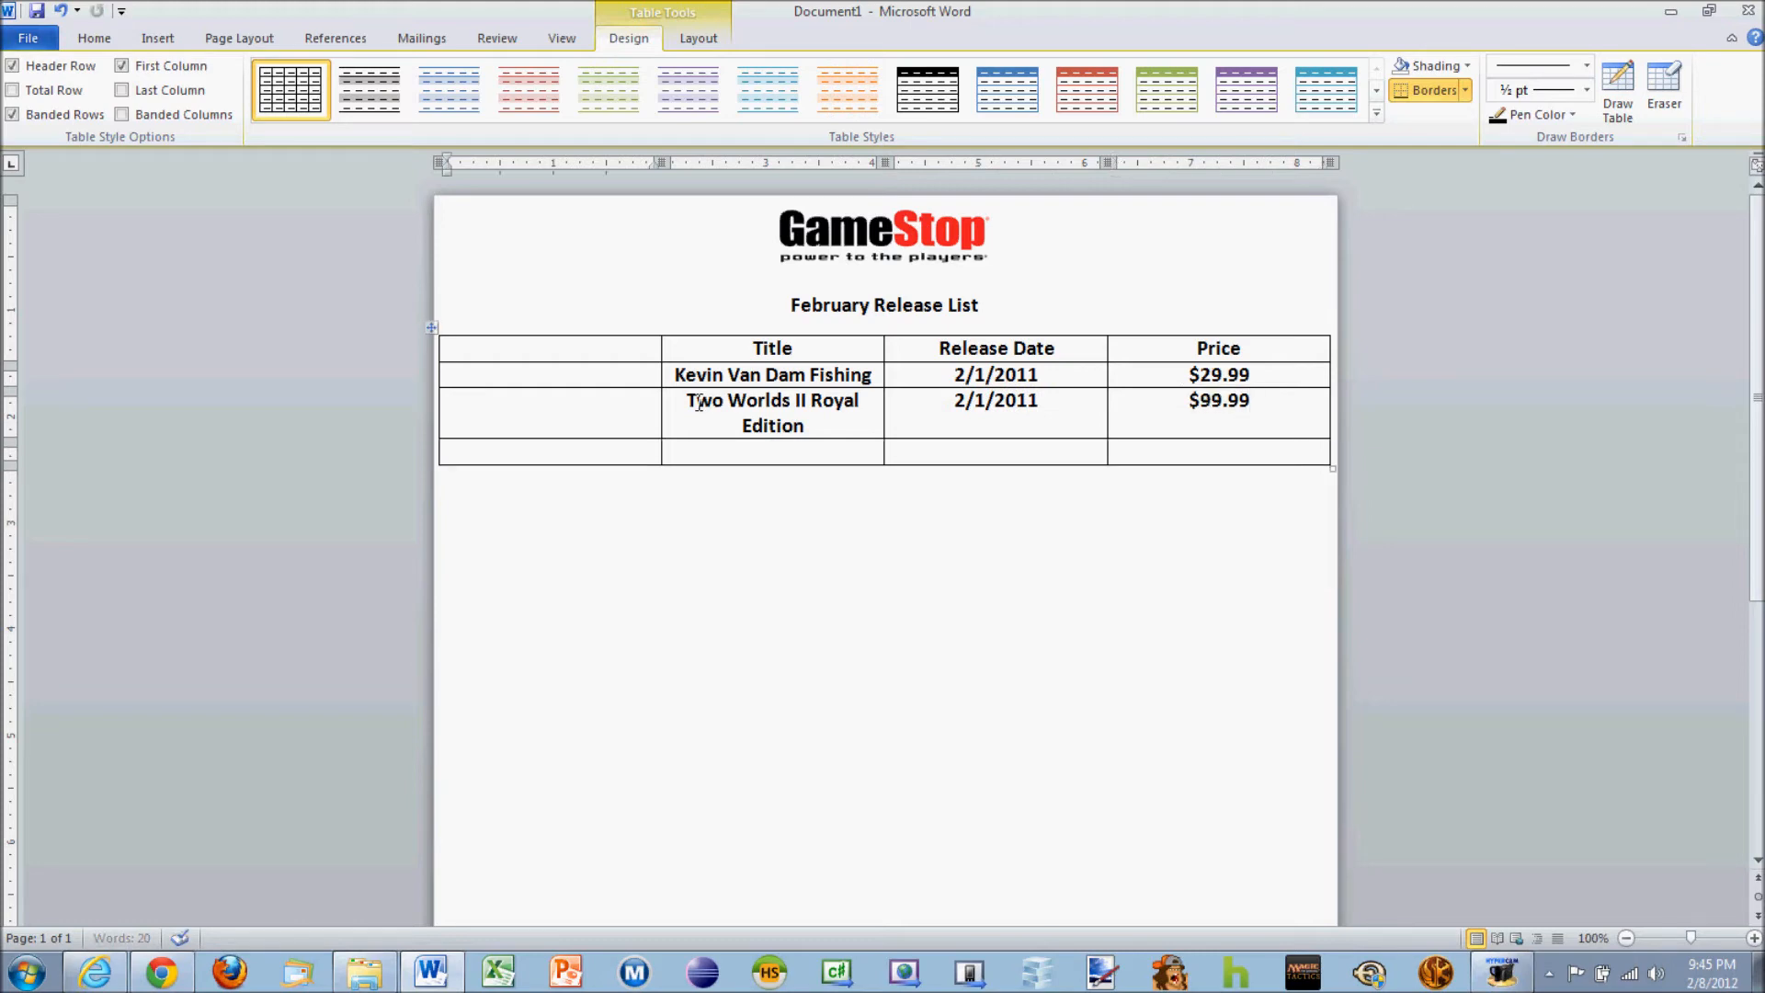
Fill the fourth row with Hyperdimension Neptunia, 2/1/2011 and $59.99, leaving its first cell empty, and add a new row
key(Tab)
text(Hyperdimension)
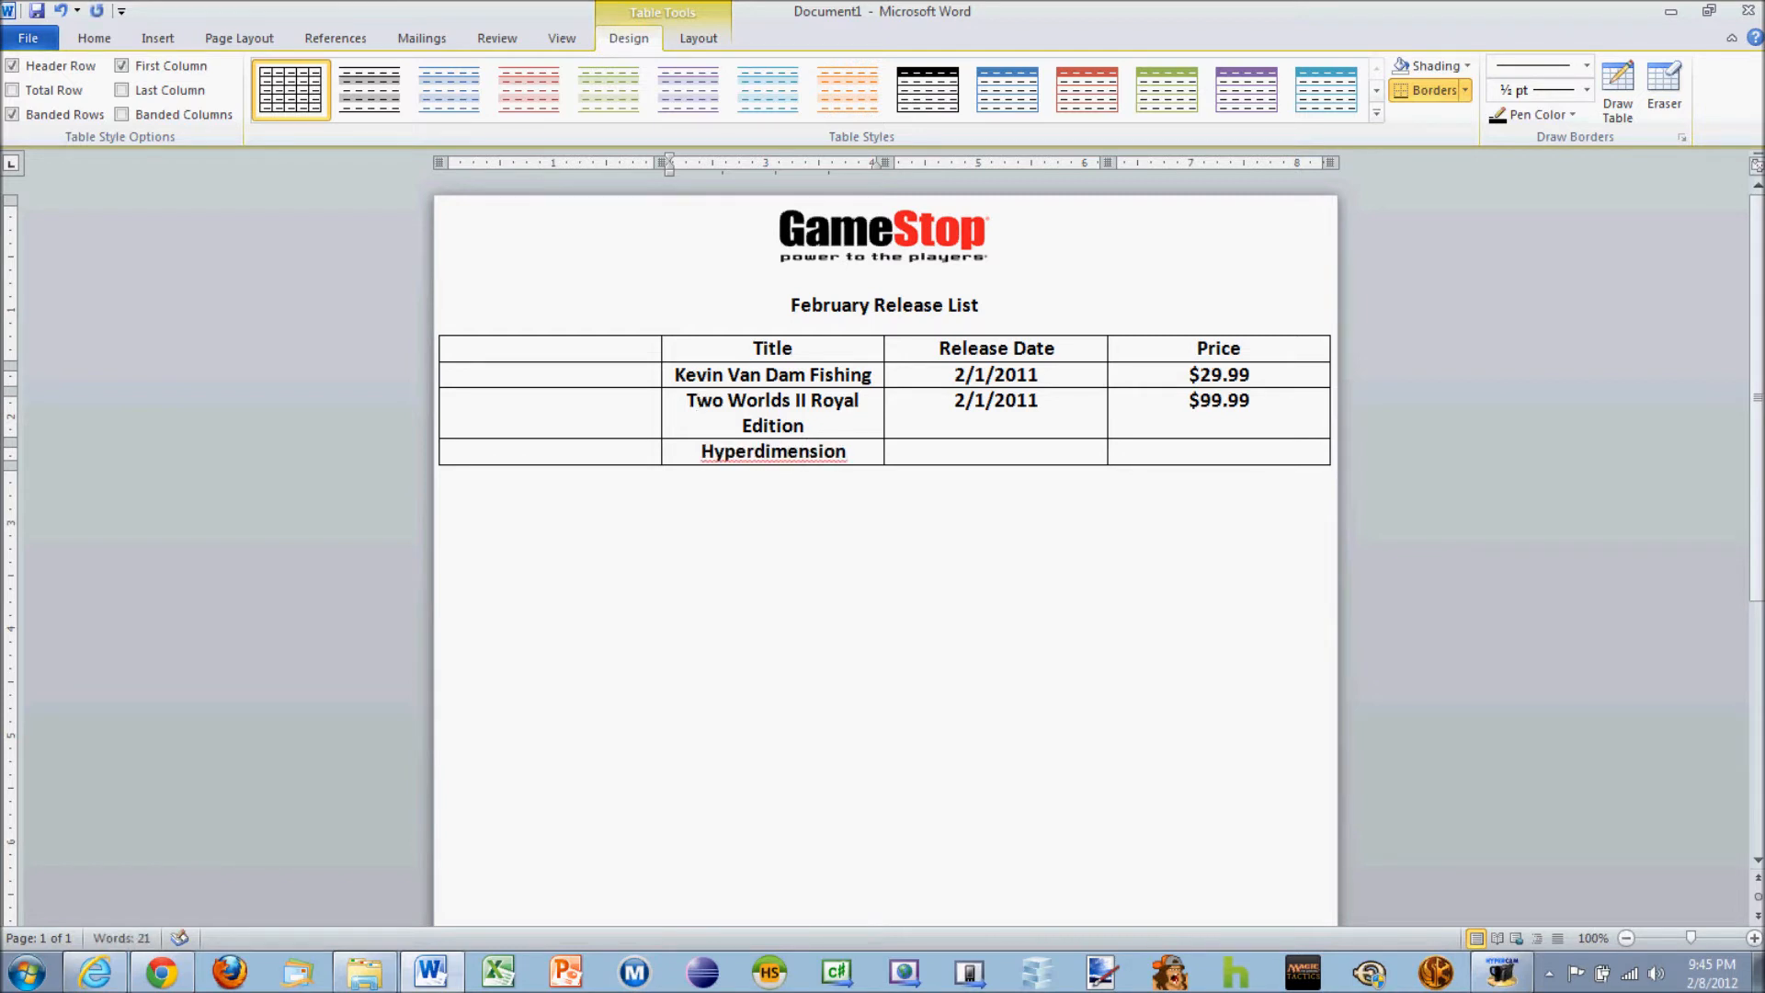
text( Neptunia)
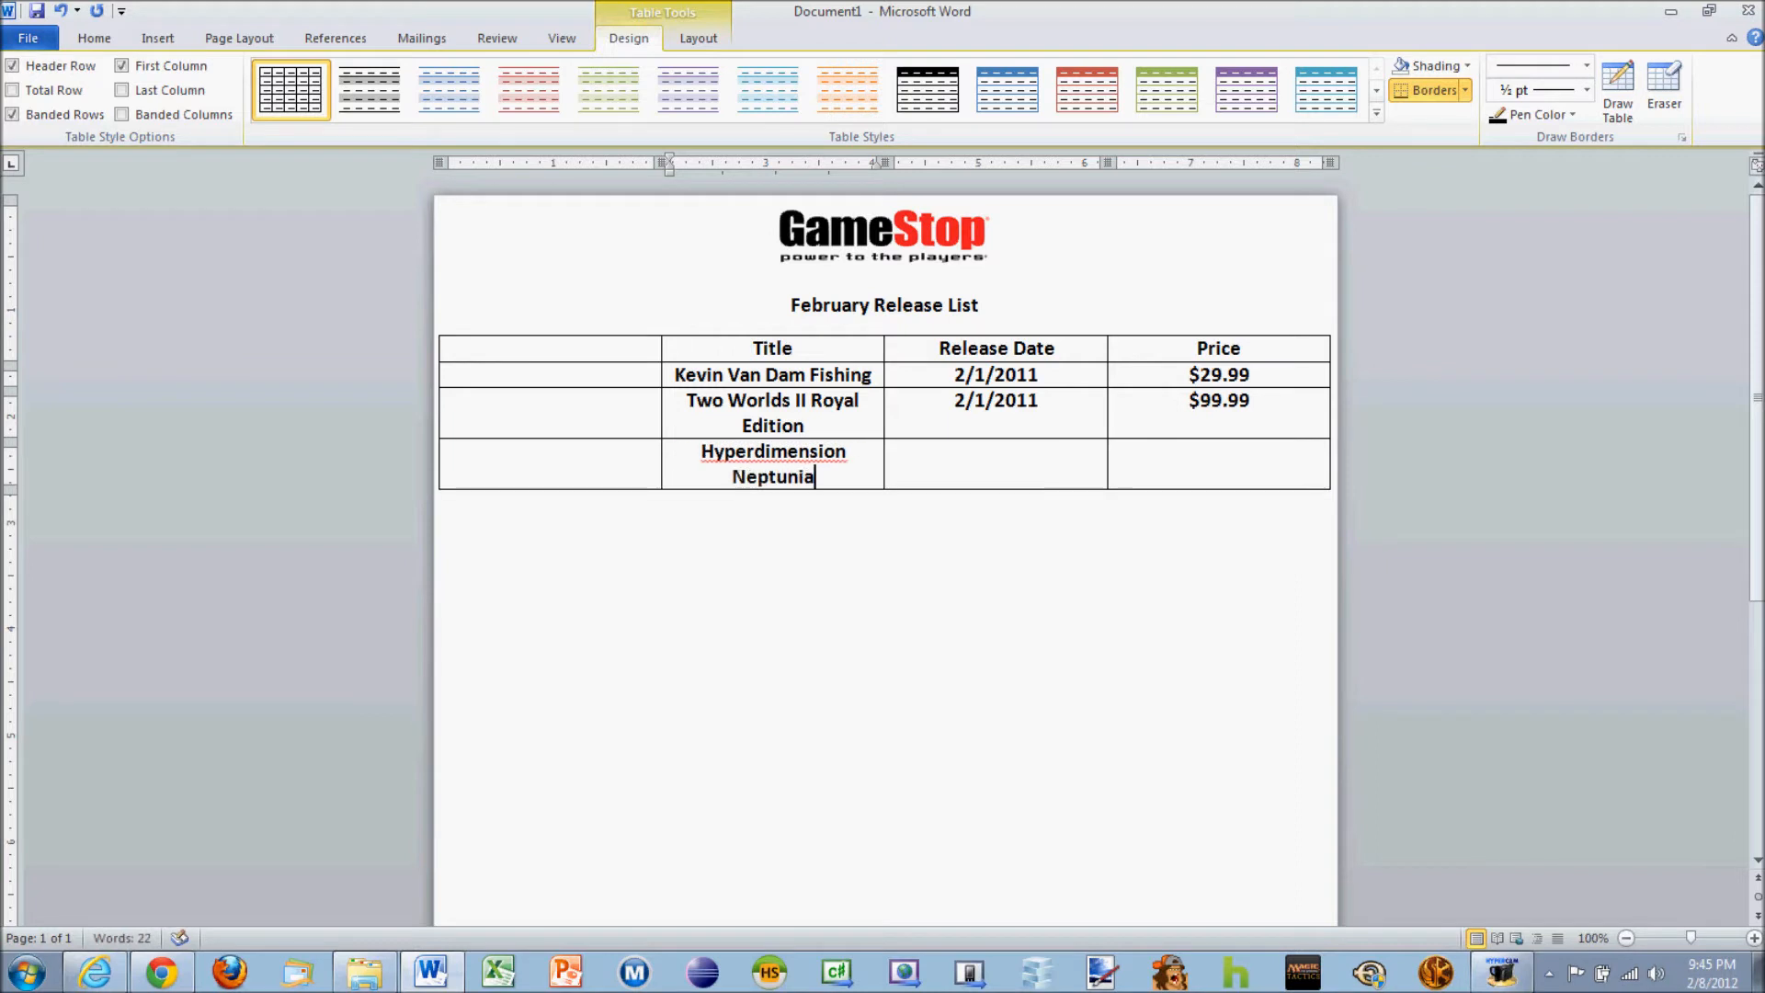
key(Tab)
text(2/1/2011)
key(Tab)
text($)
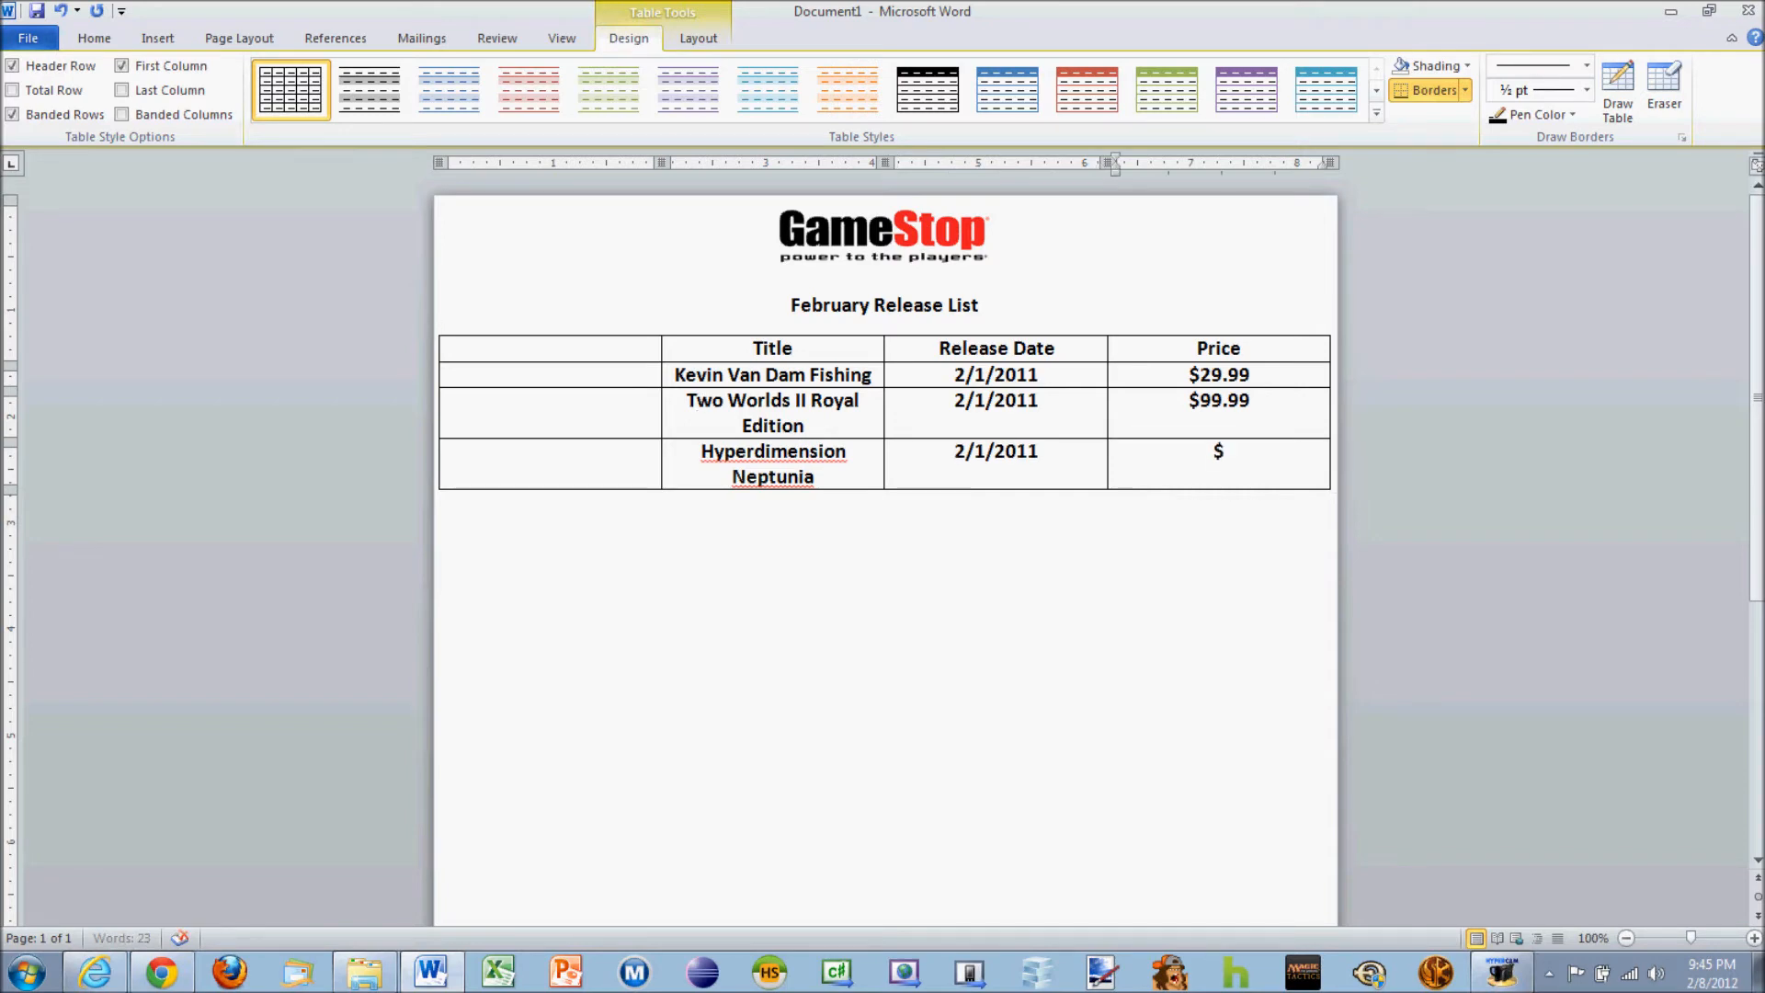
text(59.99)
key(Tab)
key(Tab)
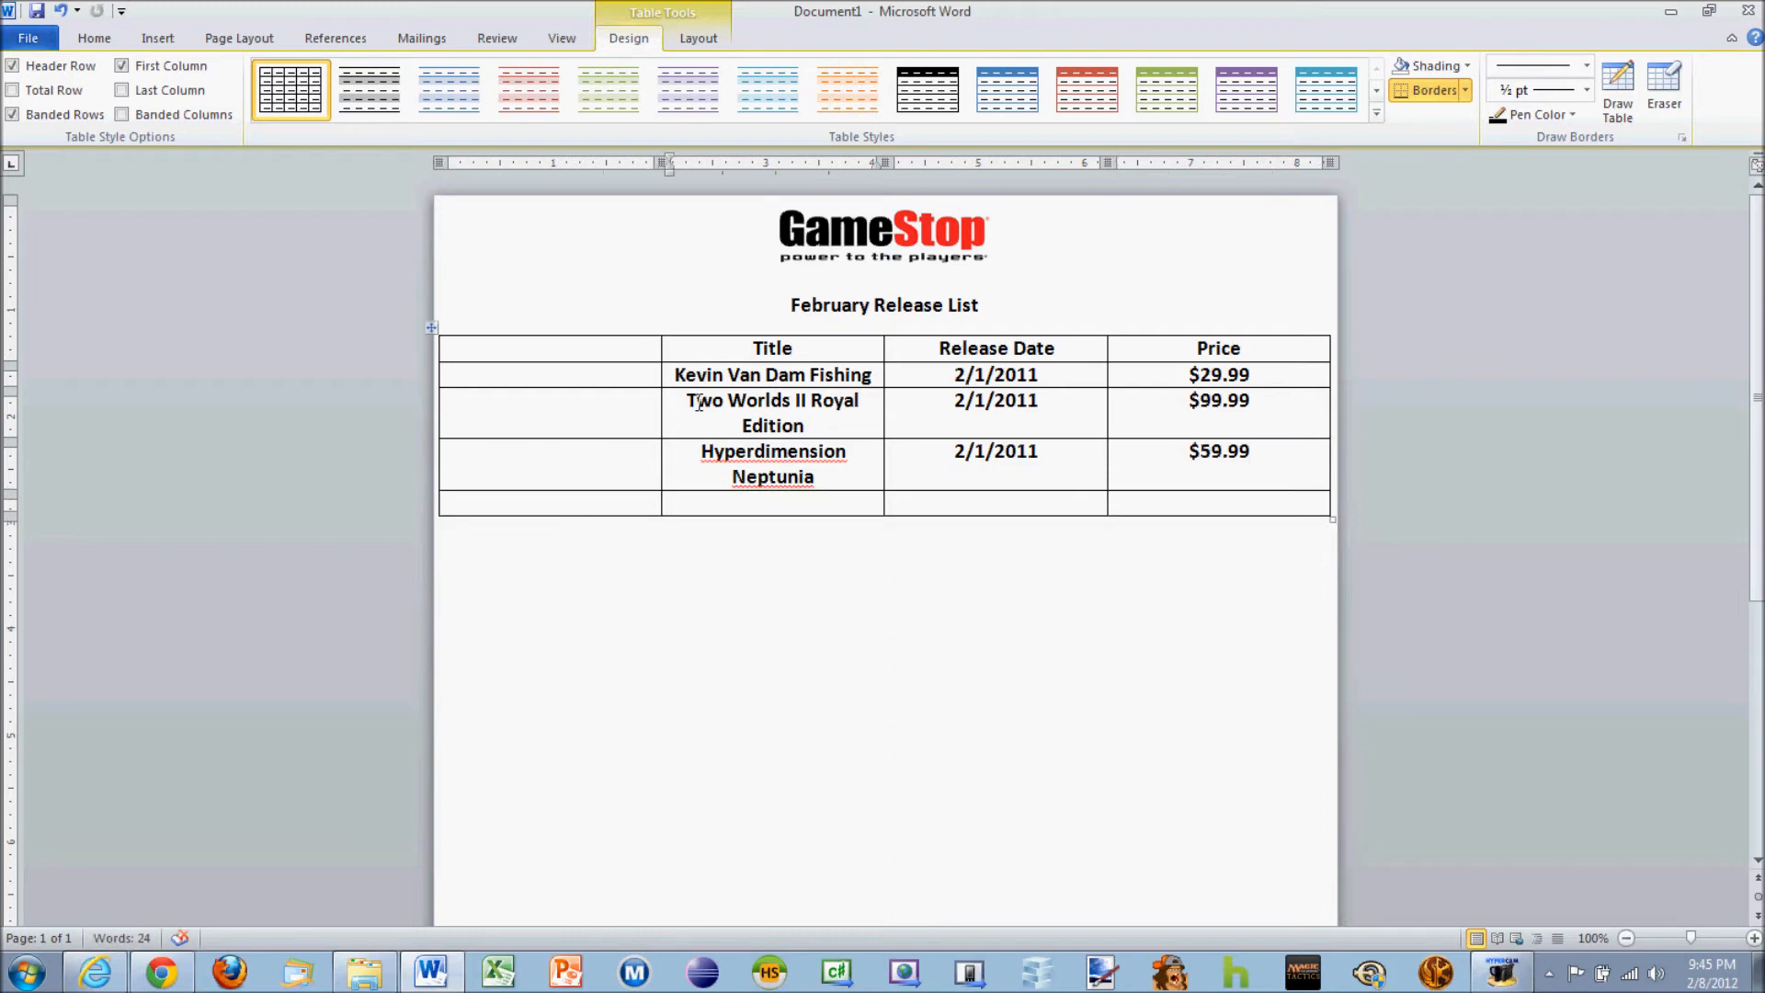
Fill the fifth row with Test Drive Unlimited 2, 2/8/2011 and $49.99, leaving its first cell empty, and add a new row
text(Test Drive Unlimi)
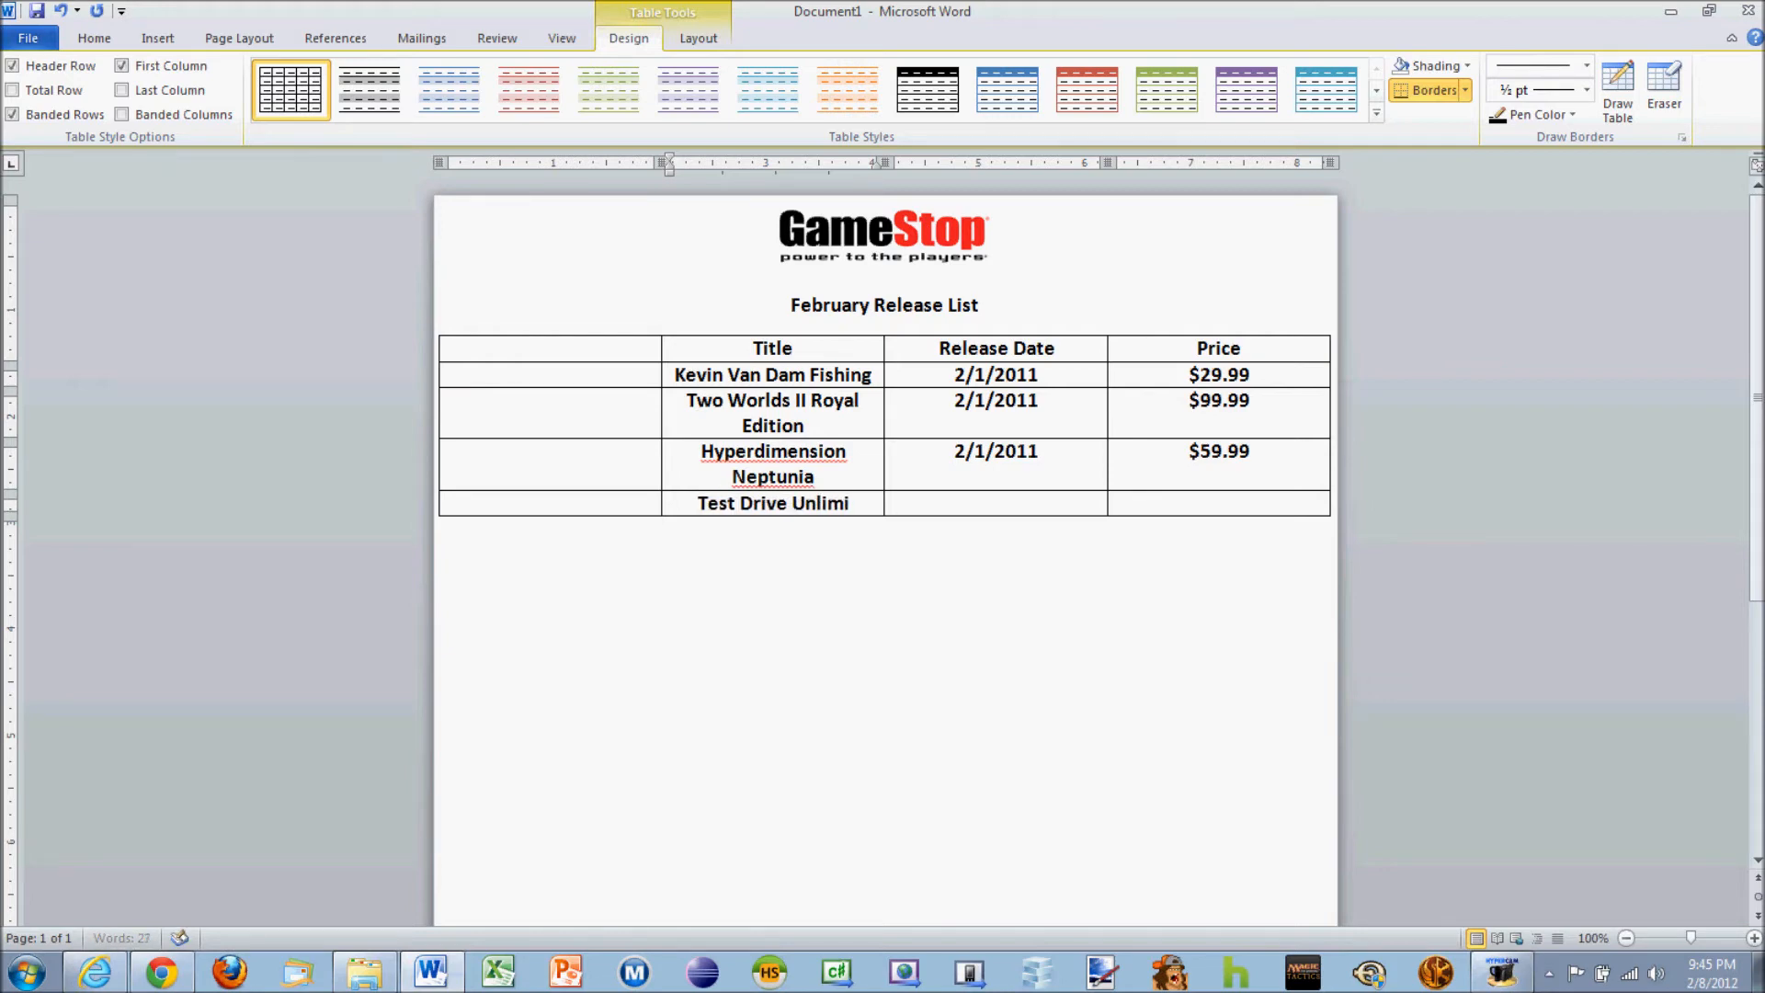
text(ted 2)
key(Tab)
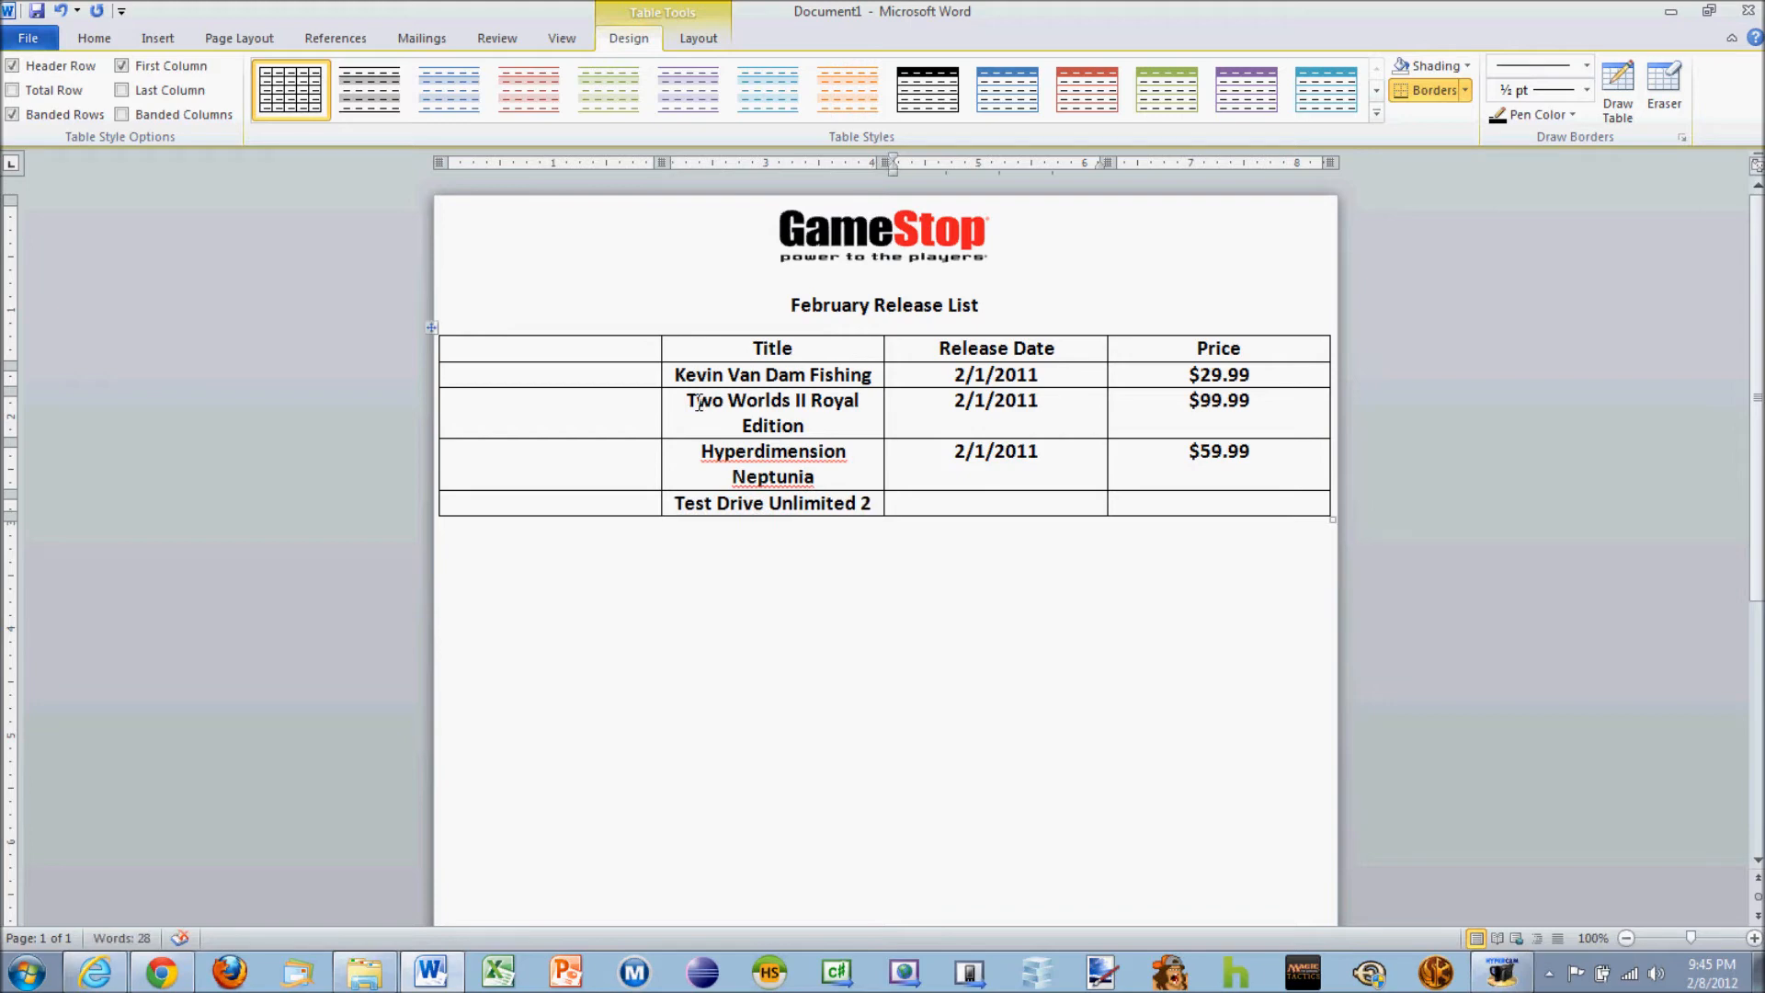
text(2/8/2011)
key(Tab)
text($49.99)
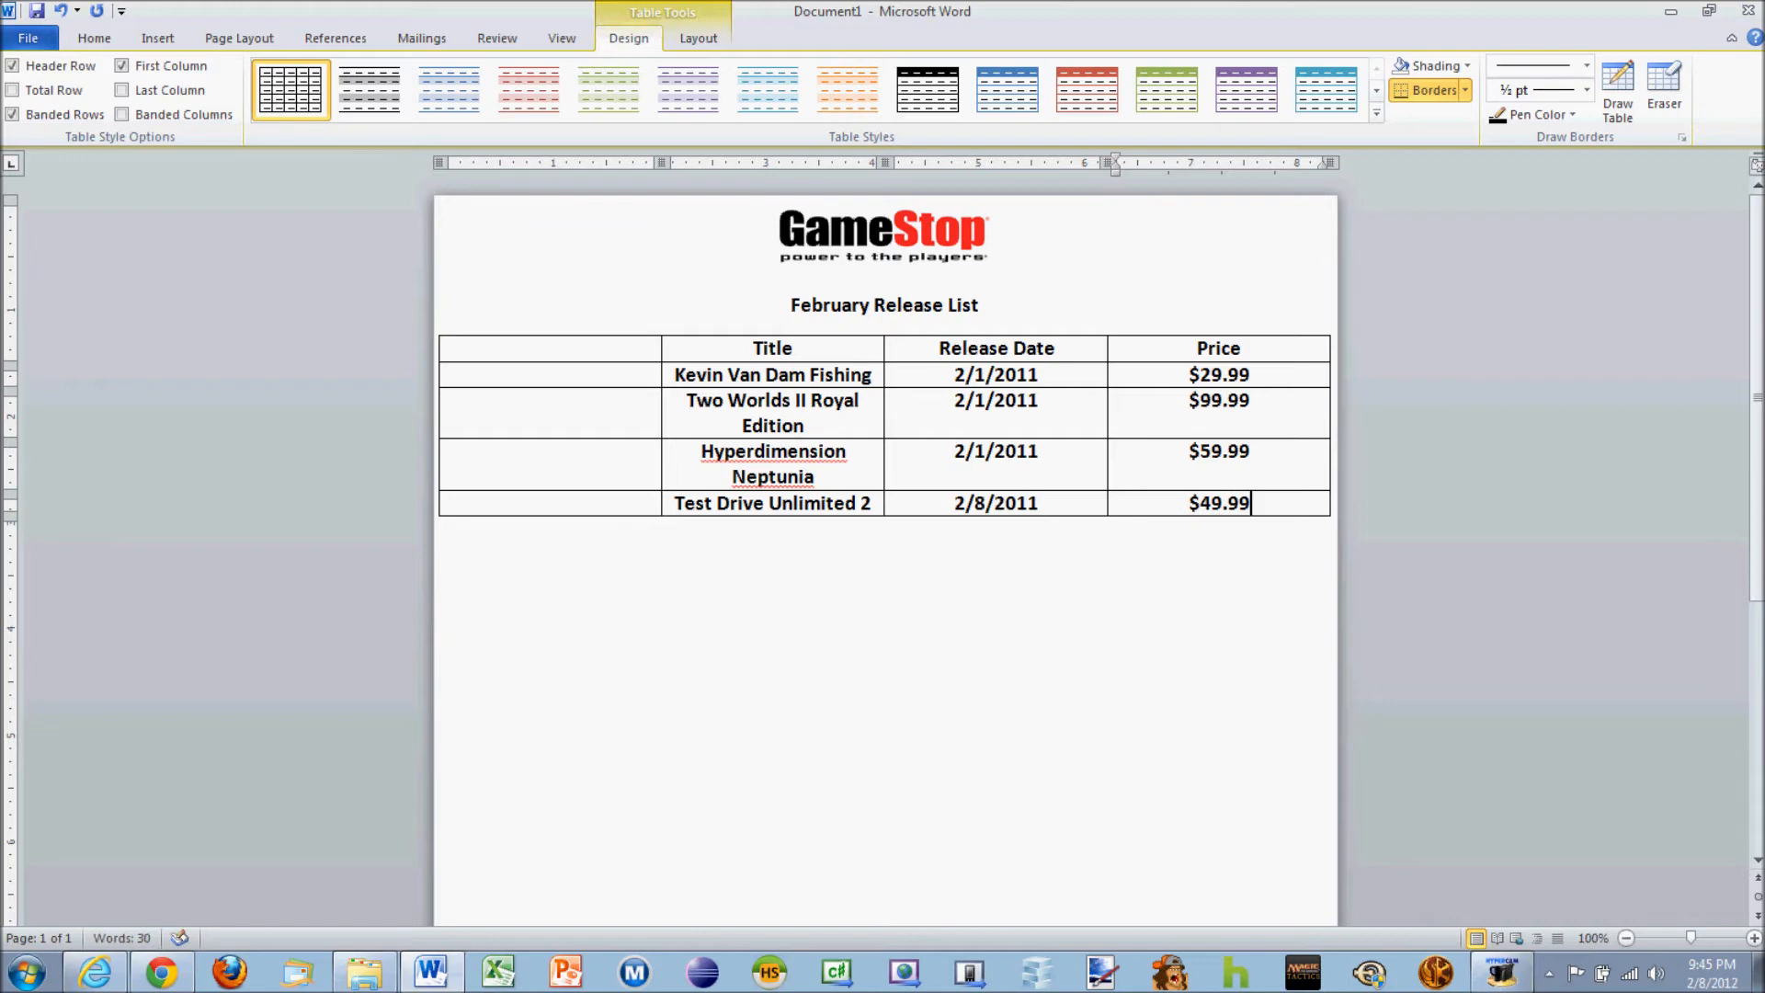
key(Tab)
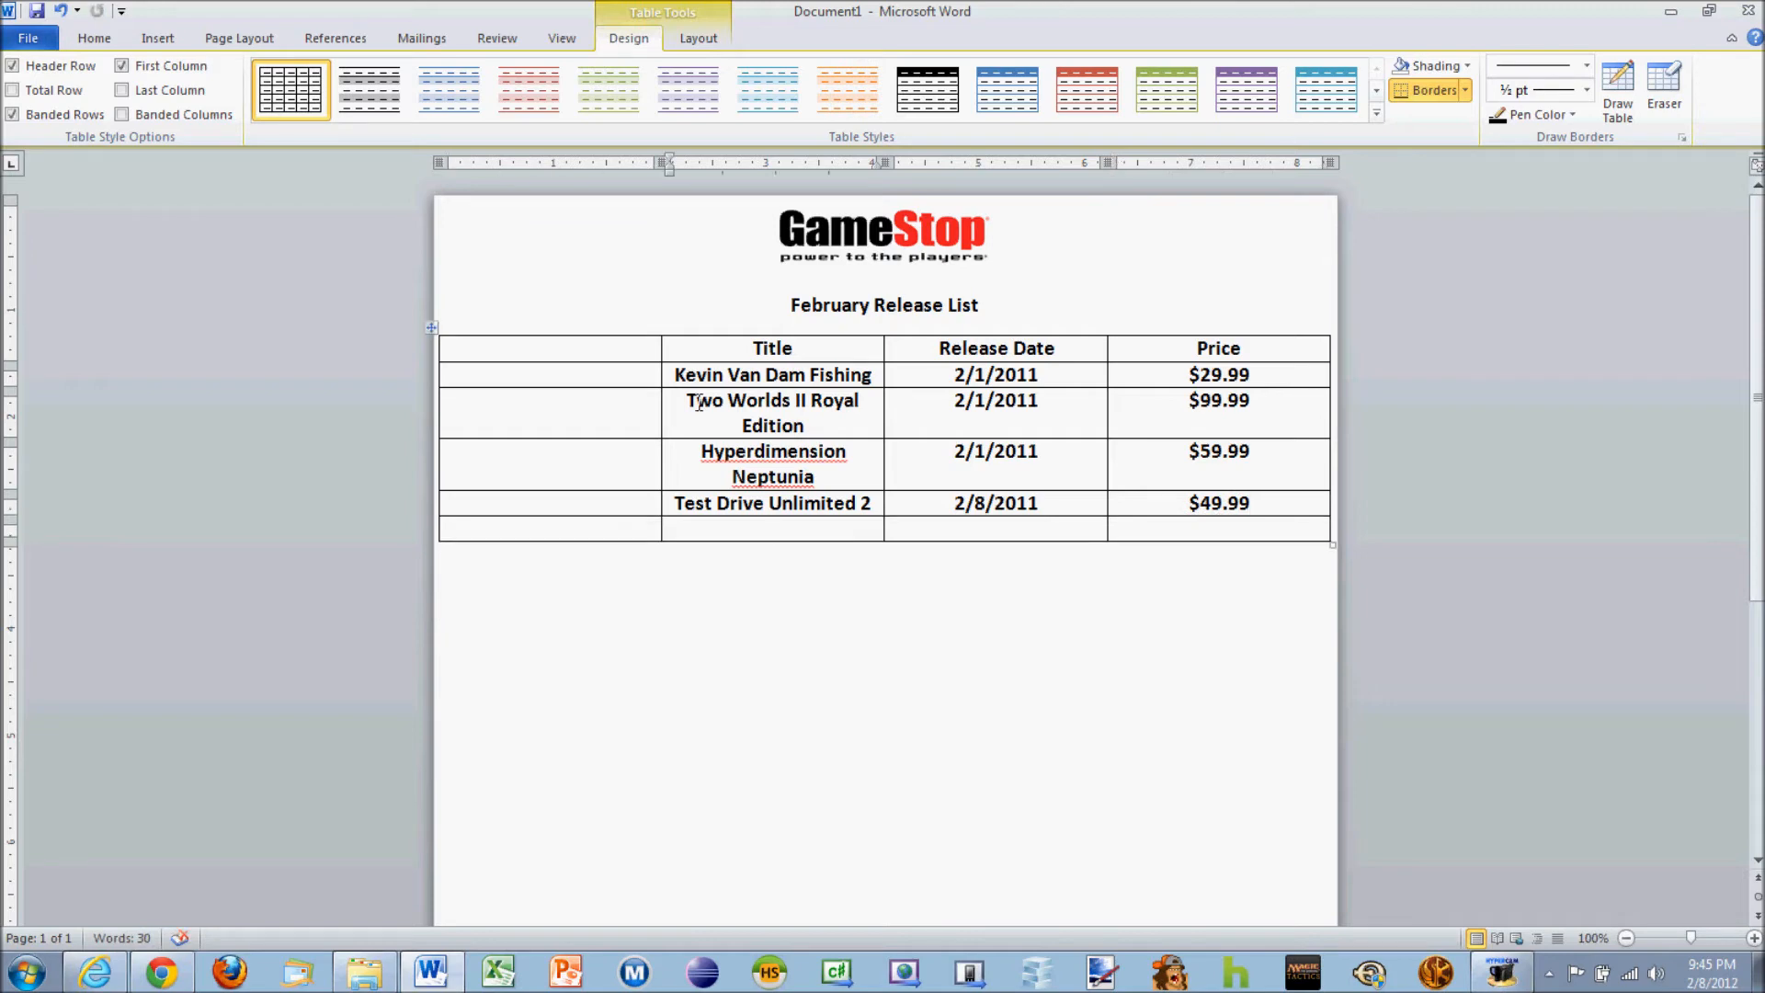
Fill the sixth row with Trinity: Souls of Zill O'll, 2/8/2011 and $59.99, leaving its first cell empty, and add a new row
text(Trinity: Soul)
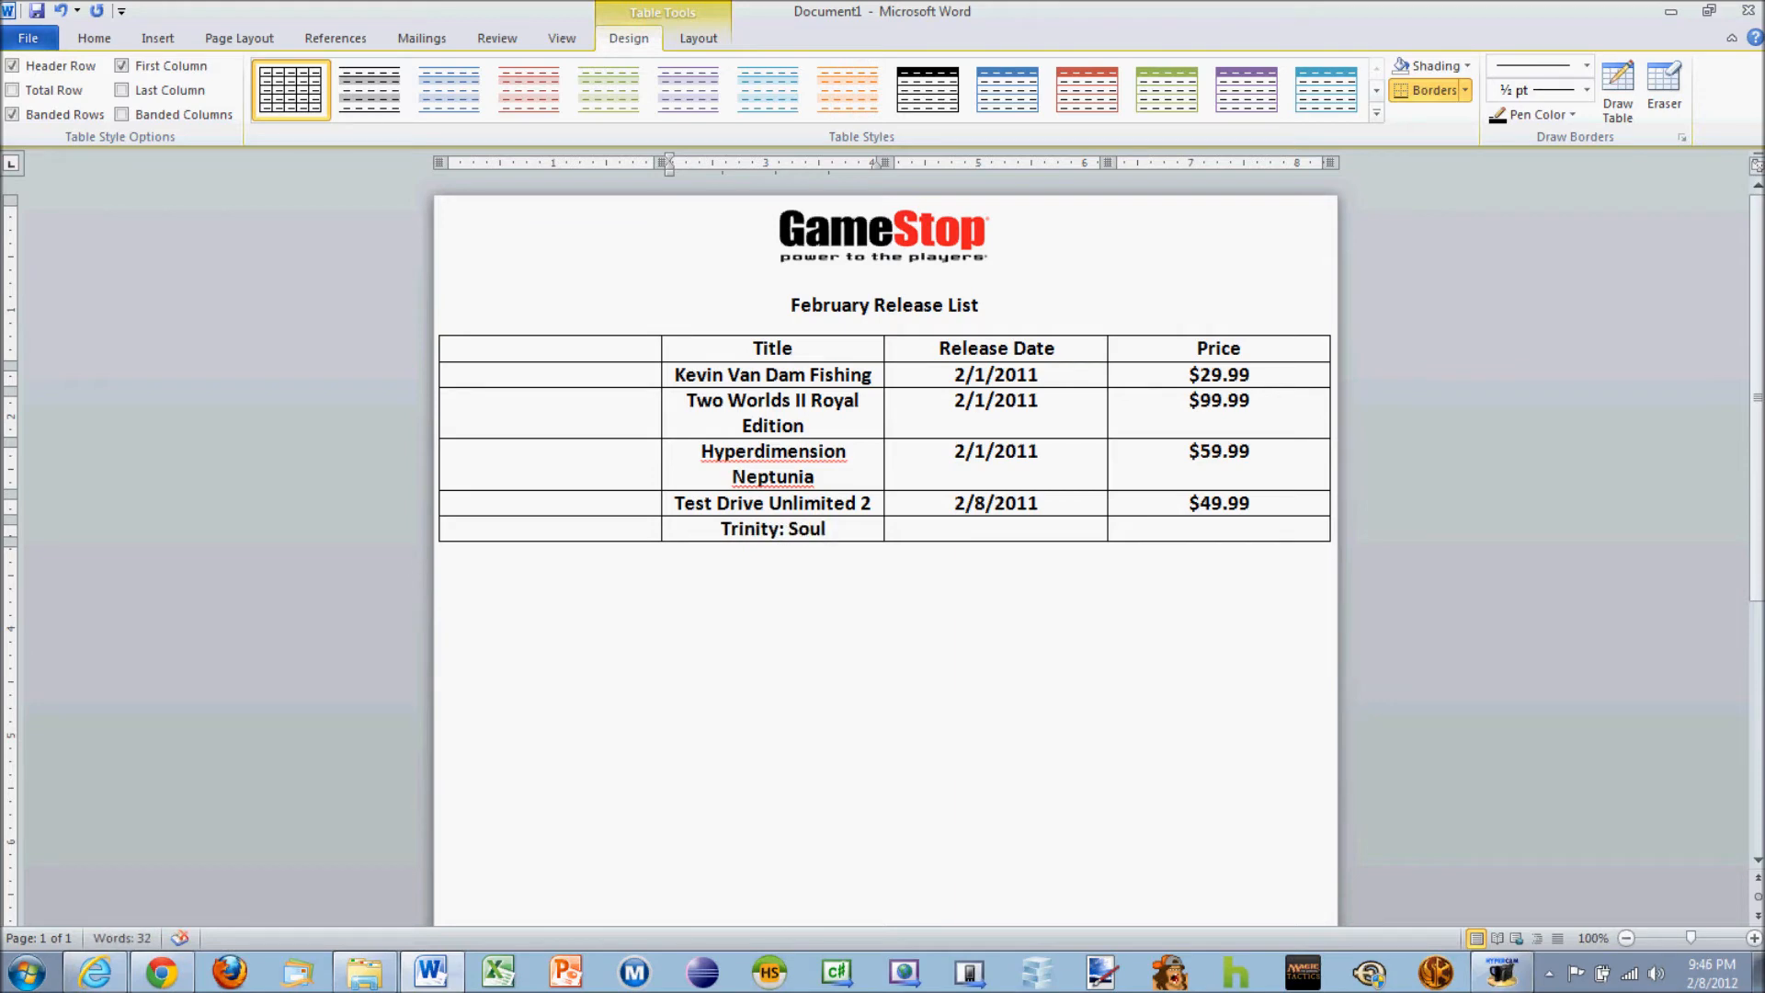
text(of)
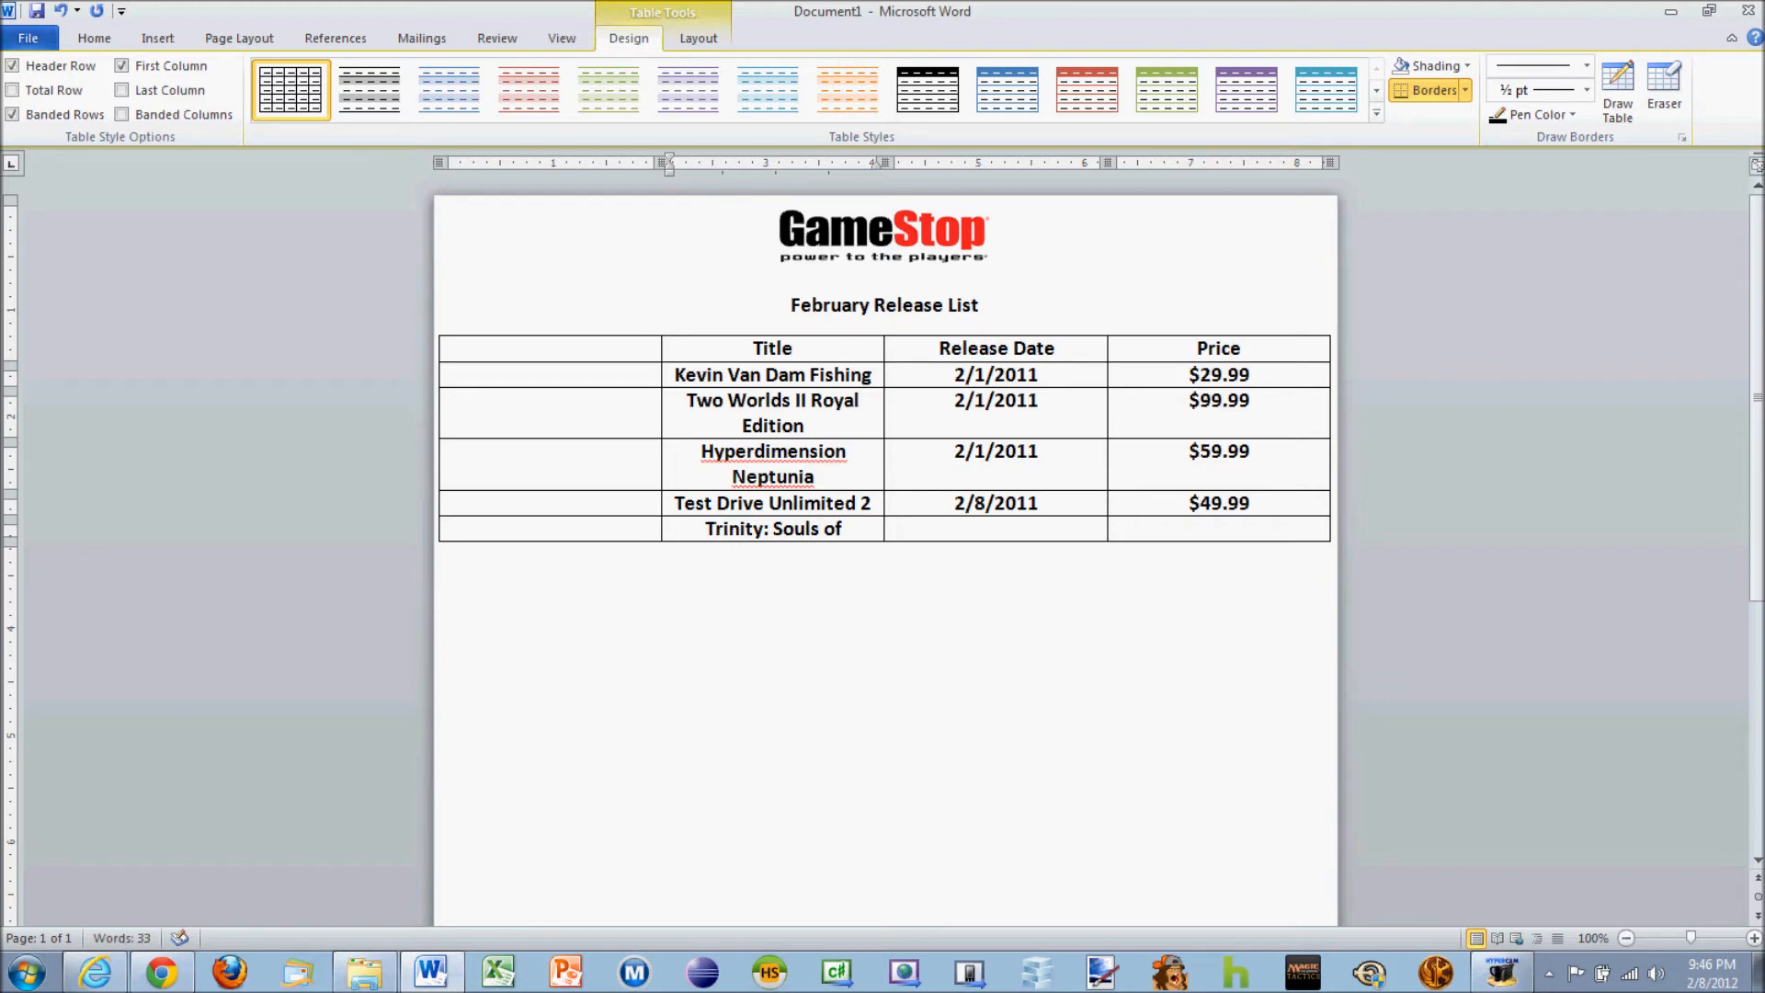
text( Zill O'll)
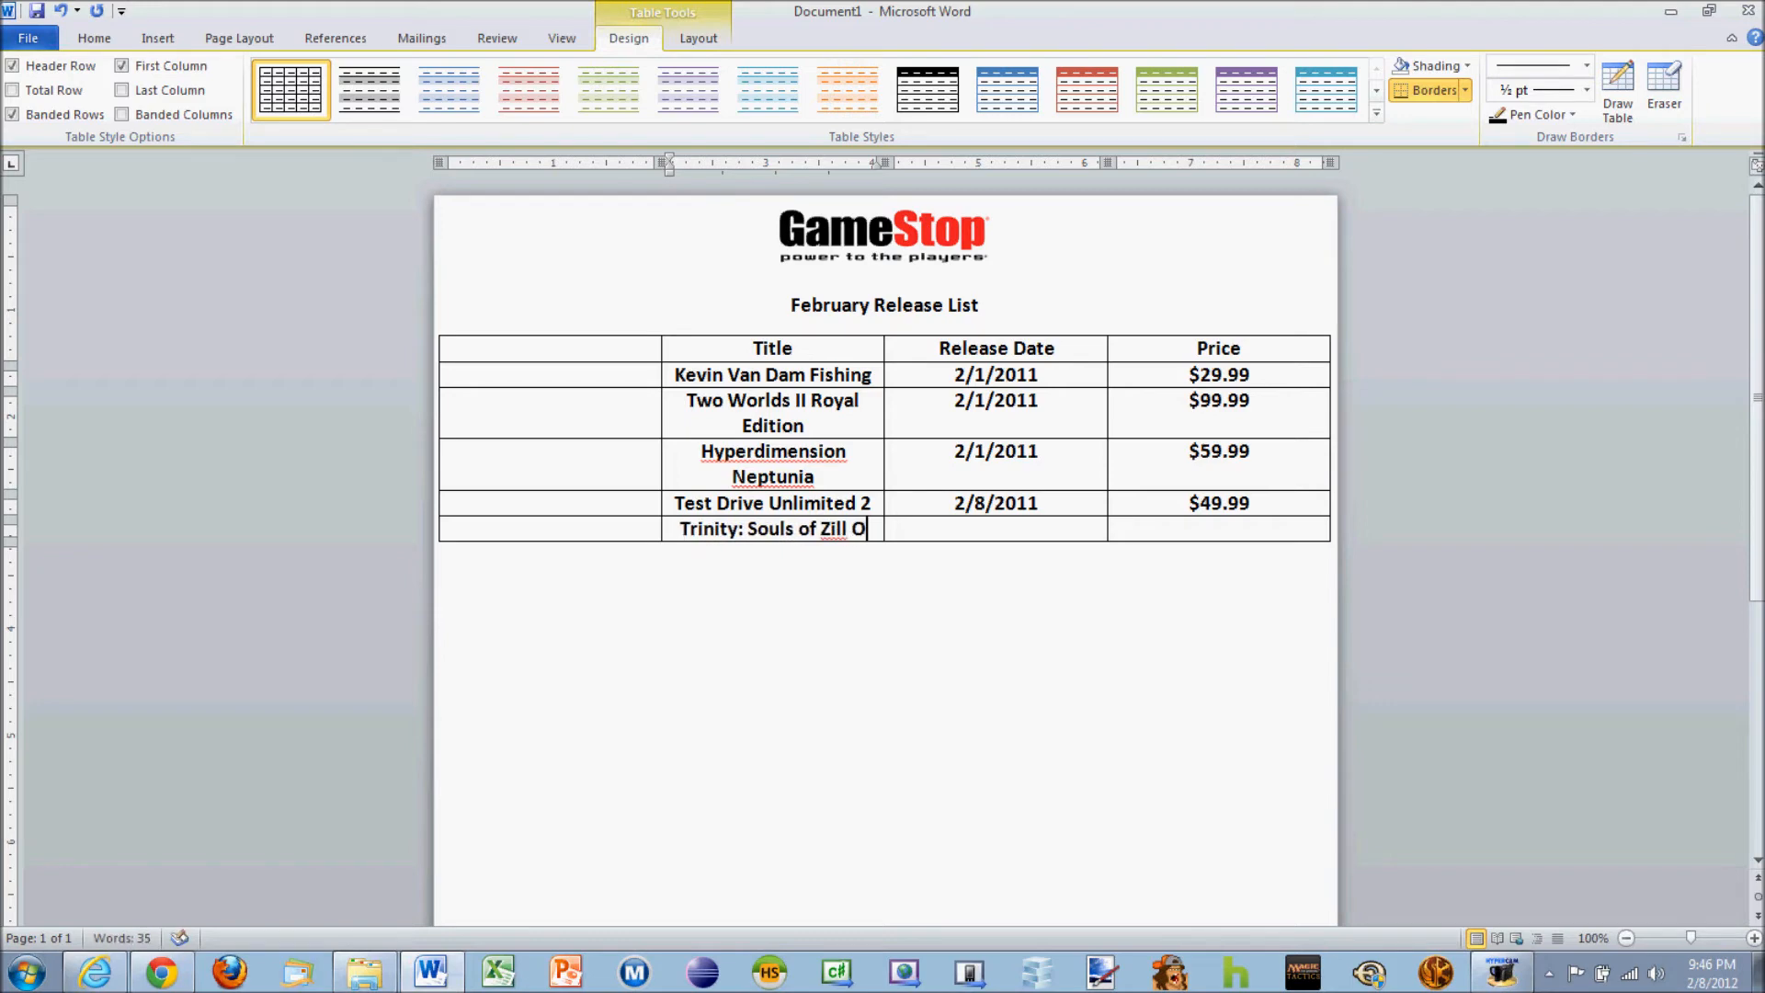
key(Tab)
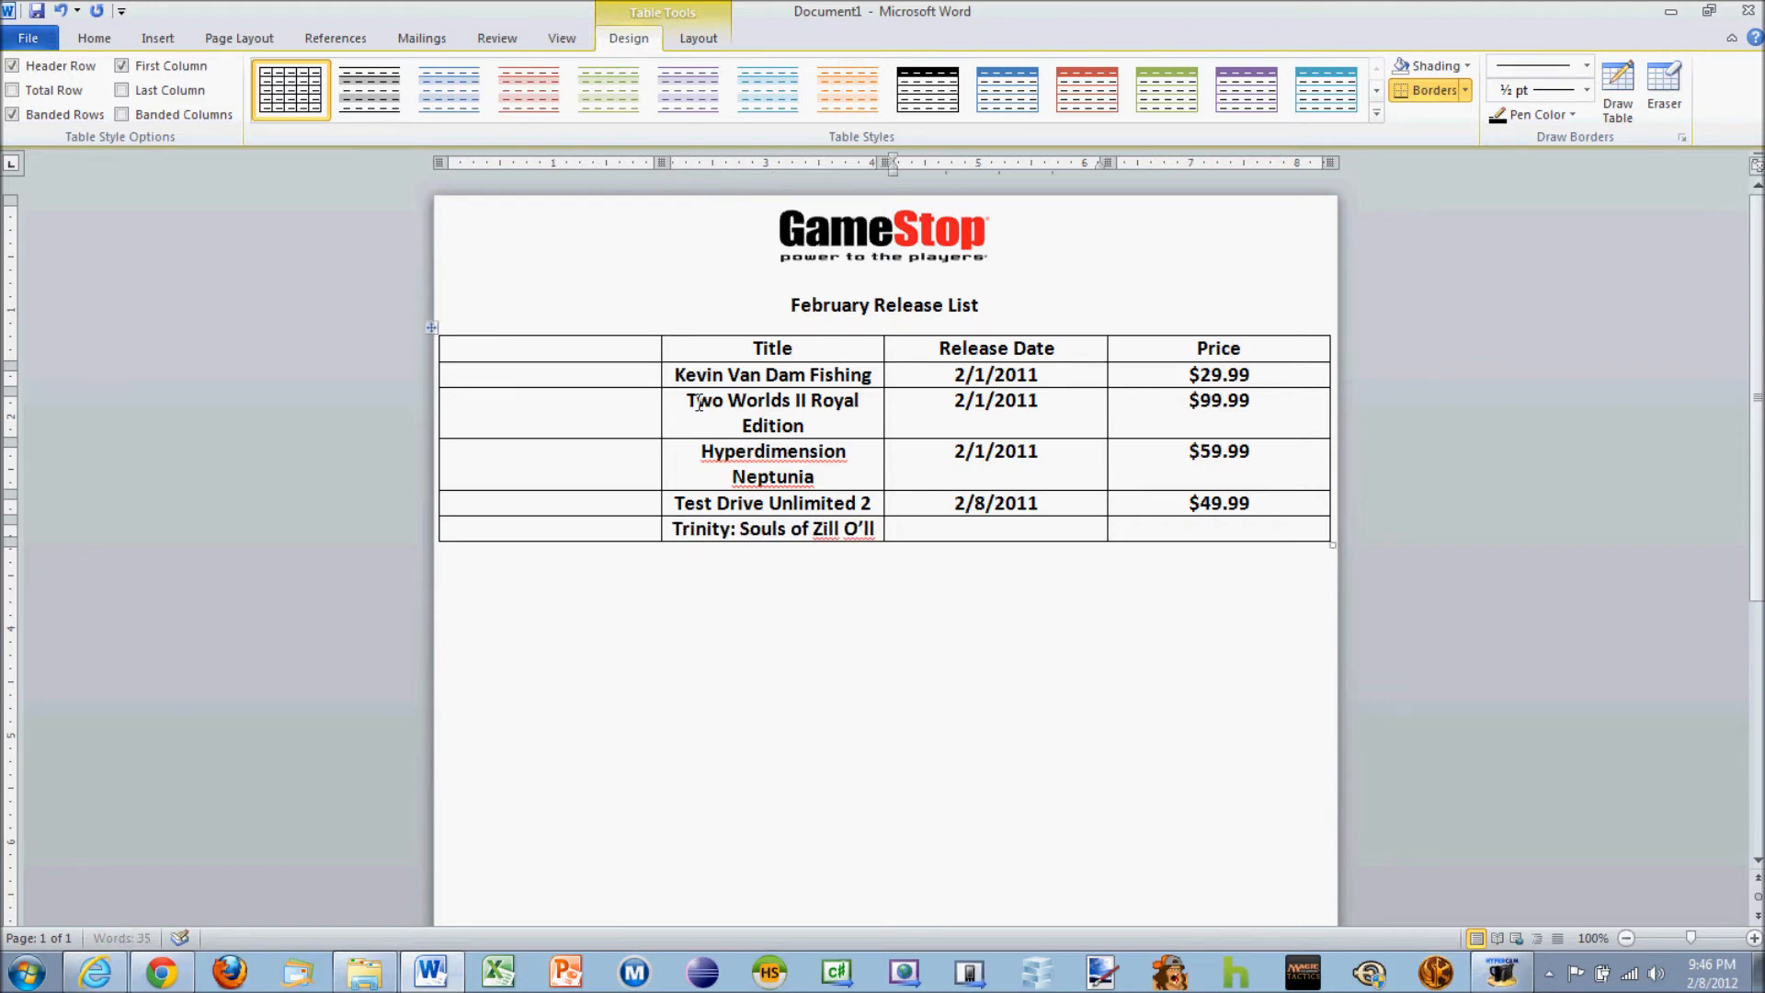
text(2/8/2011)
key(Tab)
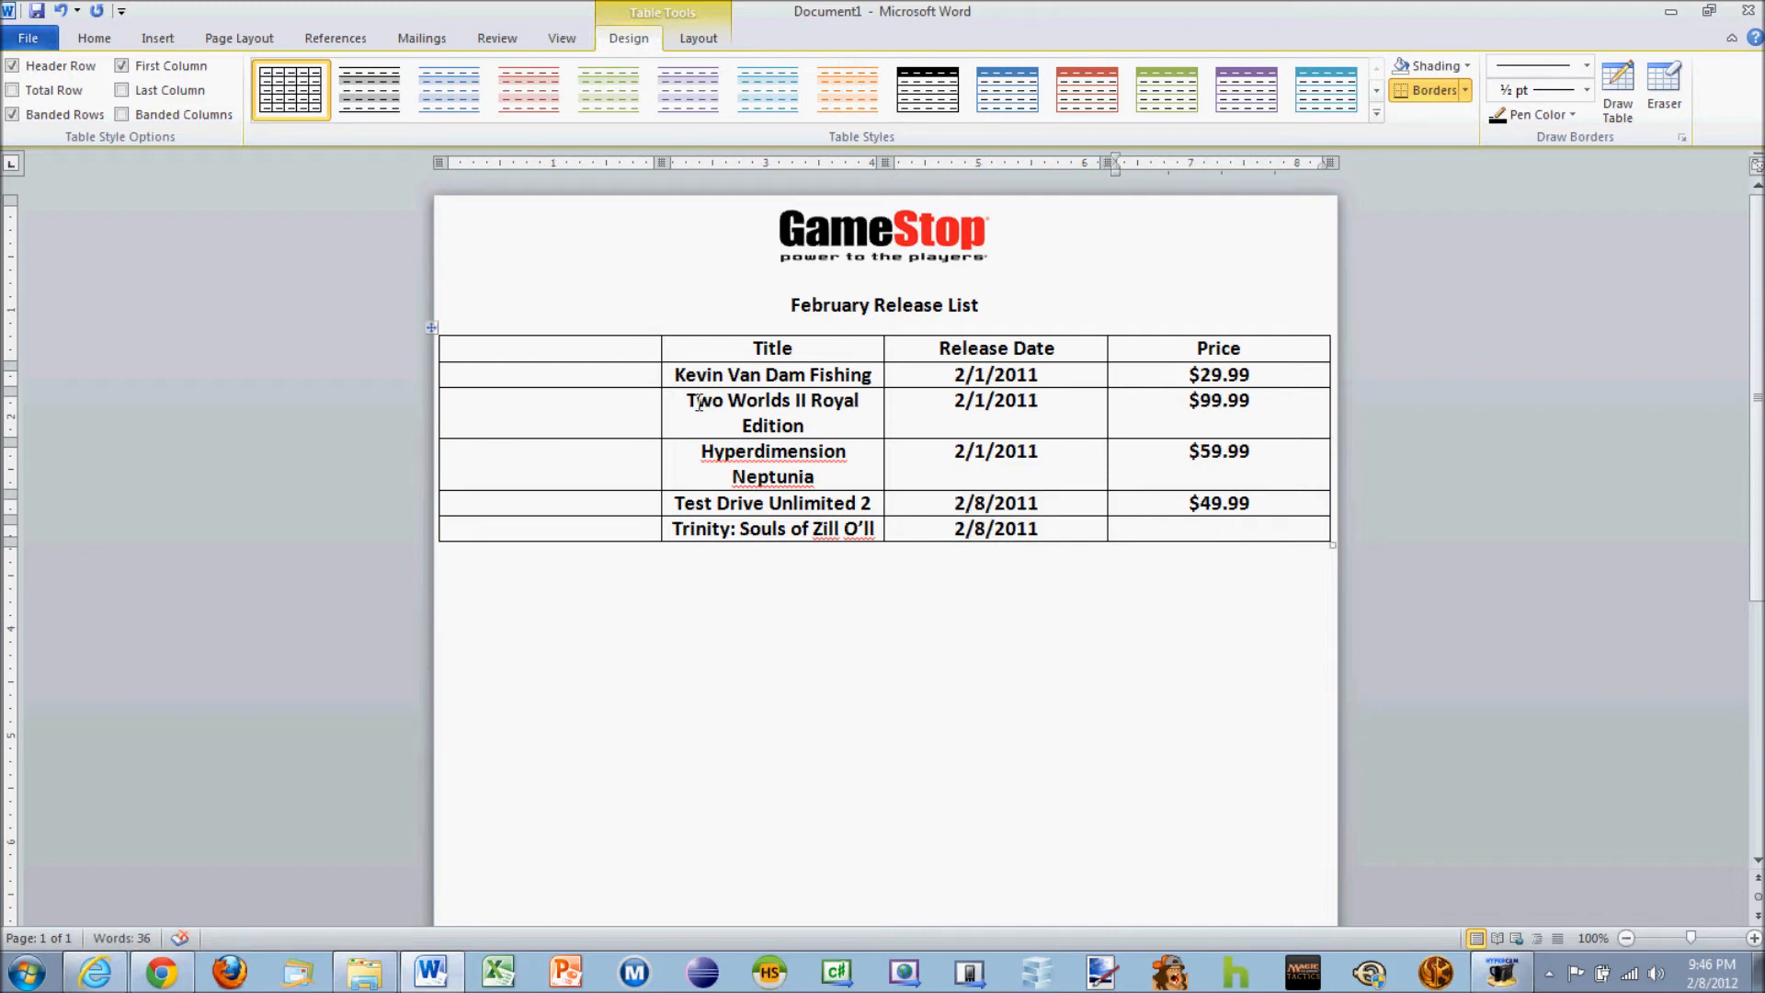
text($59.99)
key(Tab)
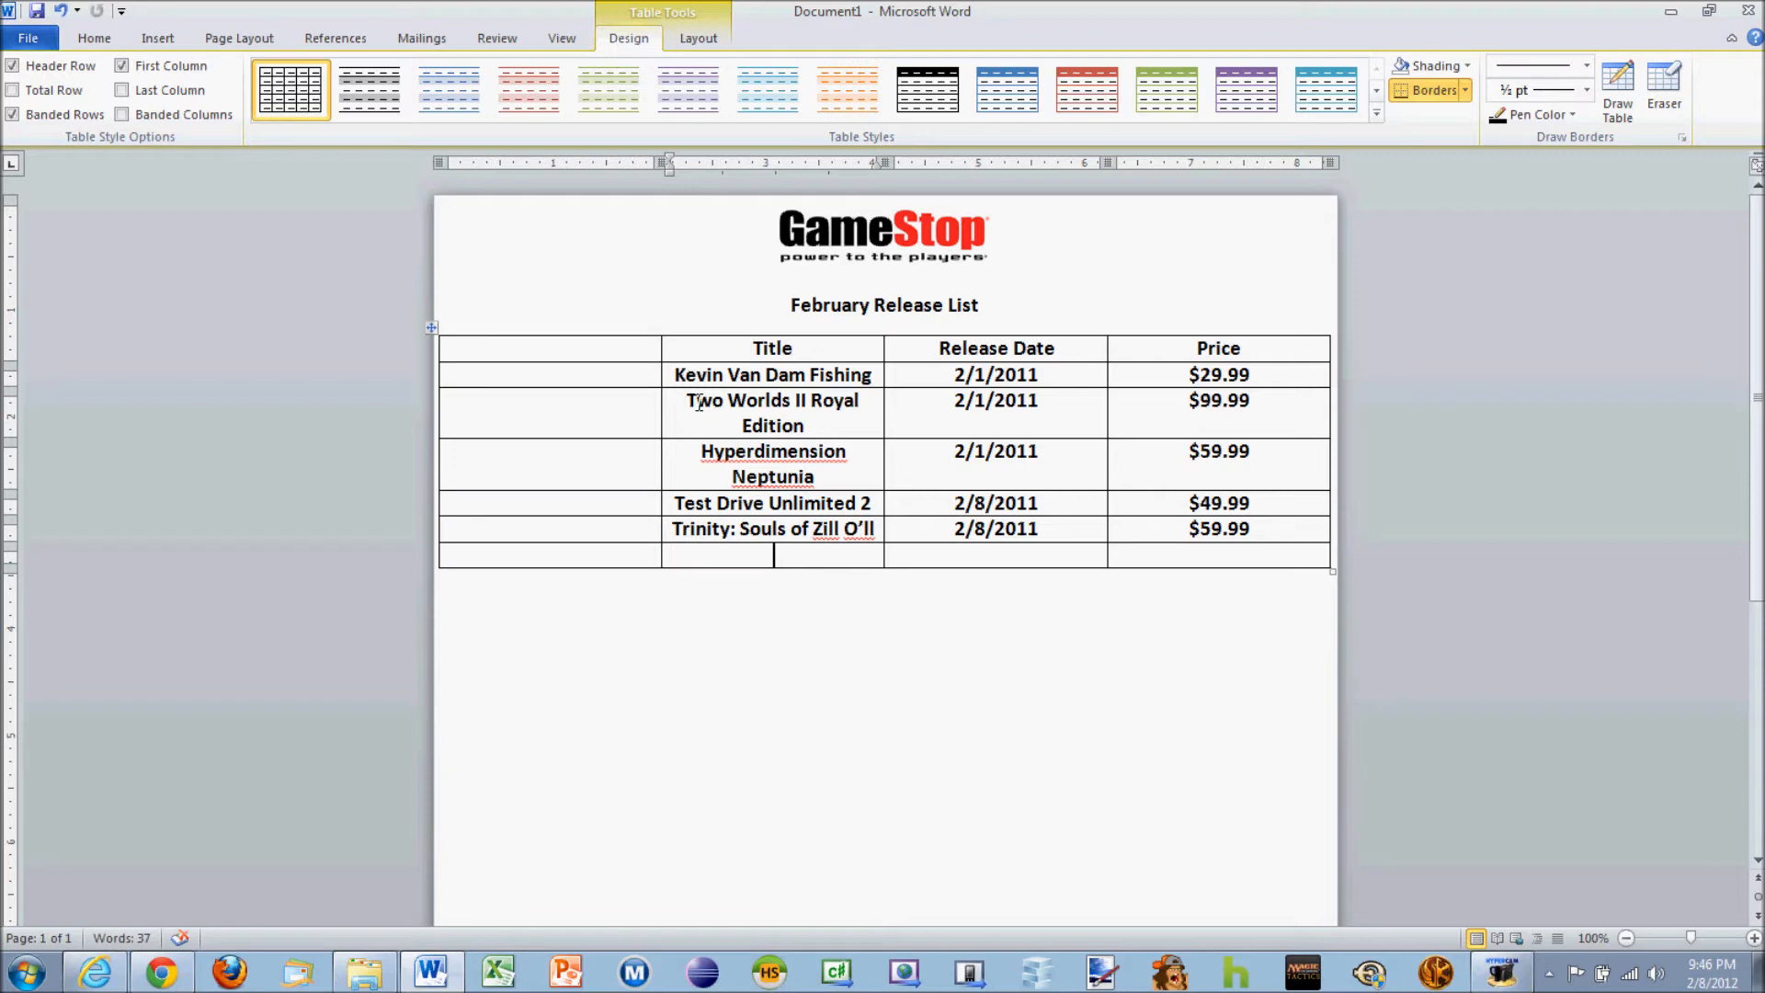
Fill the seventh row with You Don't Know Jack, 2/8/2011 and the prices $39.99 and $29.99 on separate lines, and add a new row
text(You Don't Know Jack)
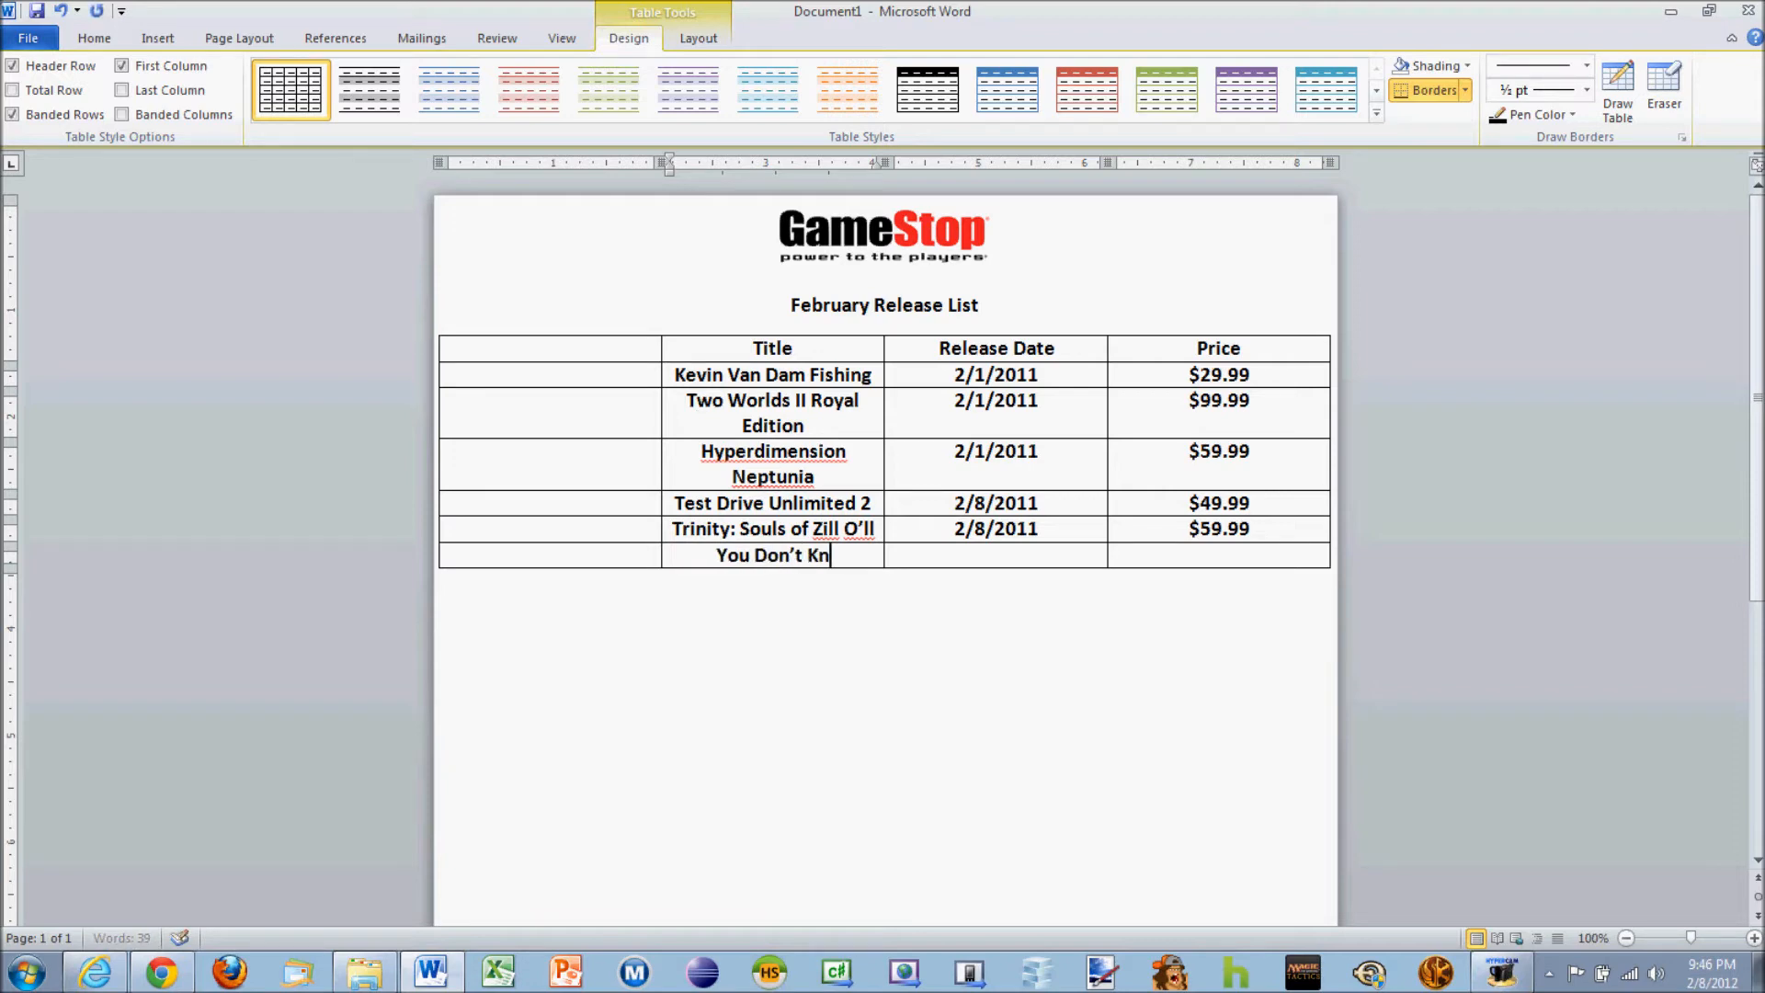
key(Tab)
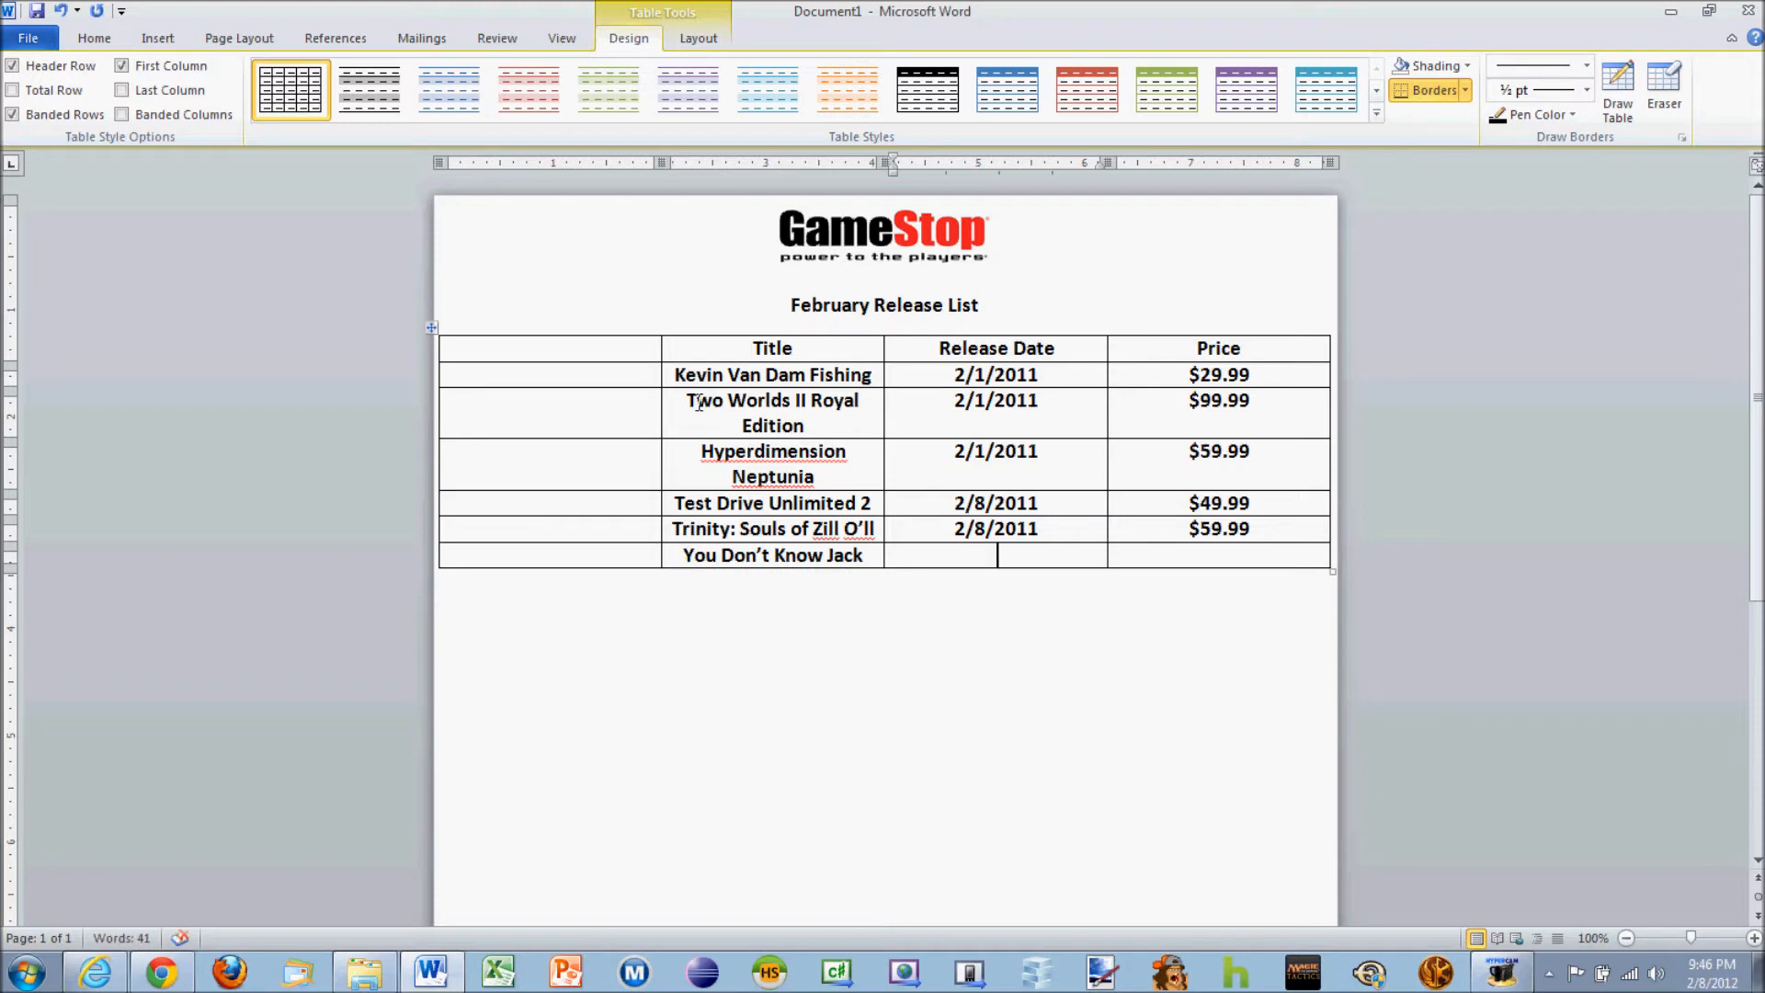
text(2/8/2011)
key(Tab)
text($39)
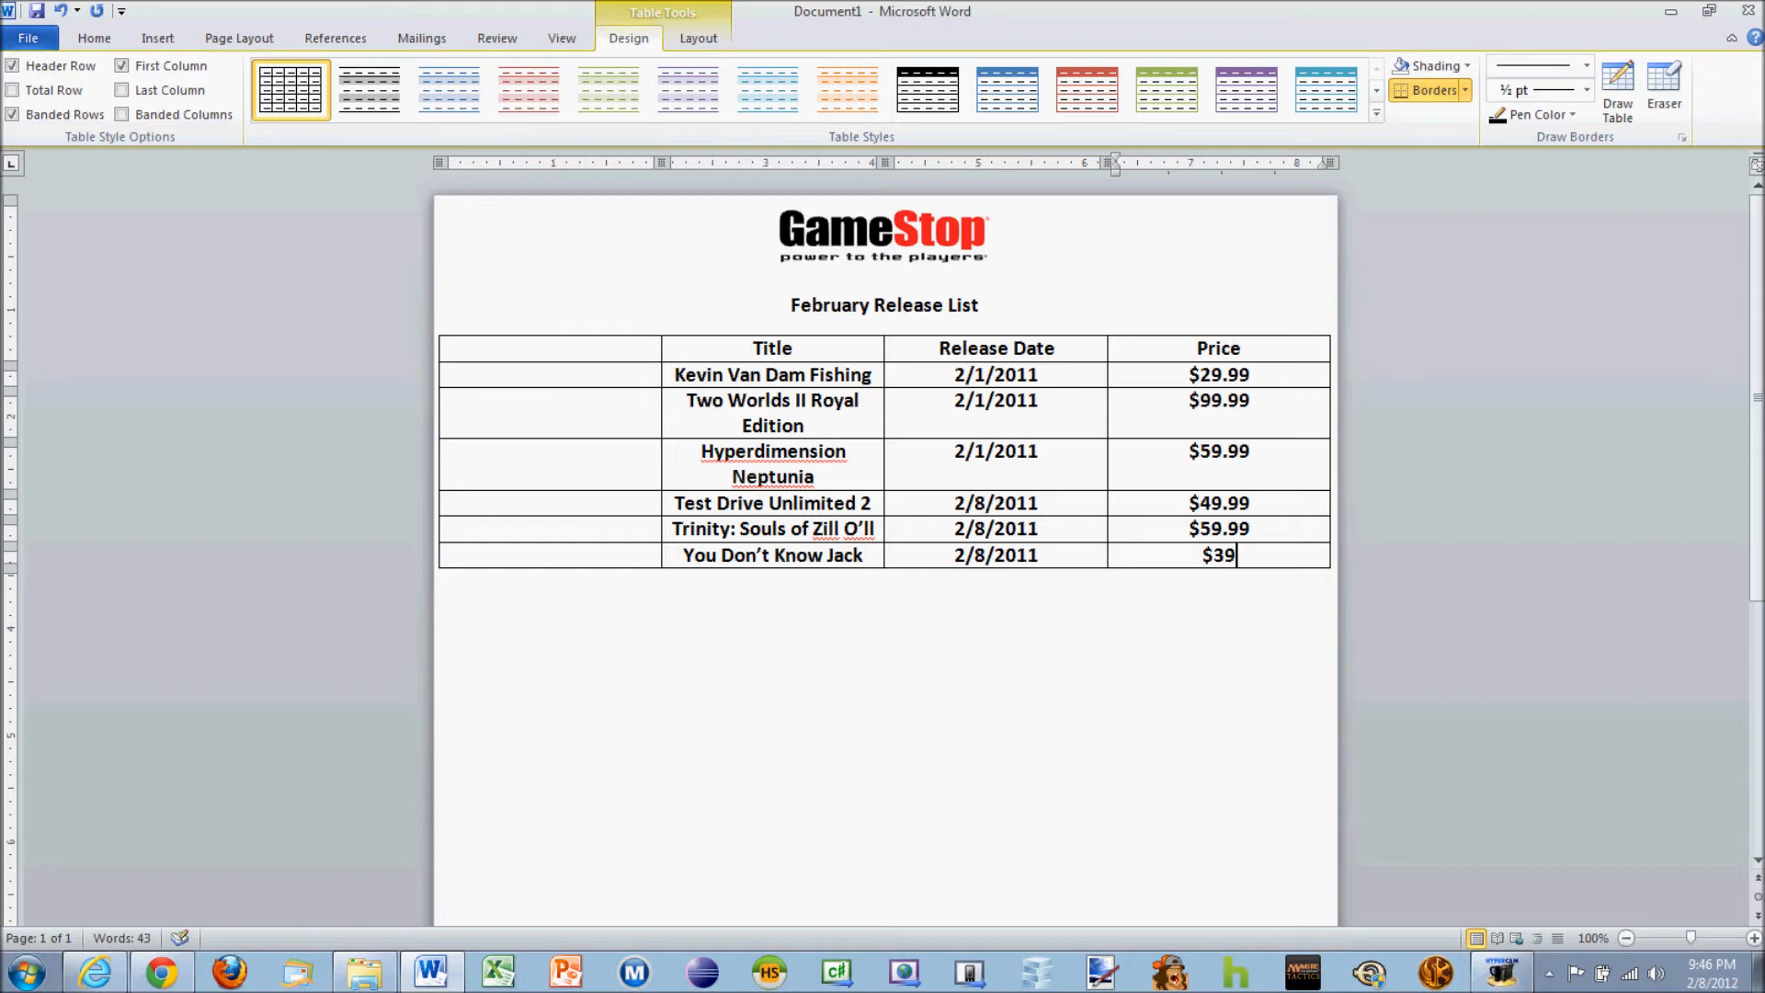
text(.99)
key(Return)
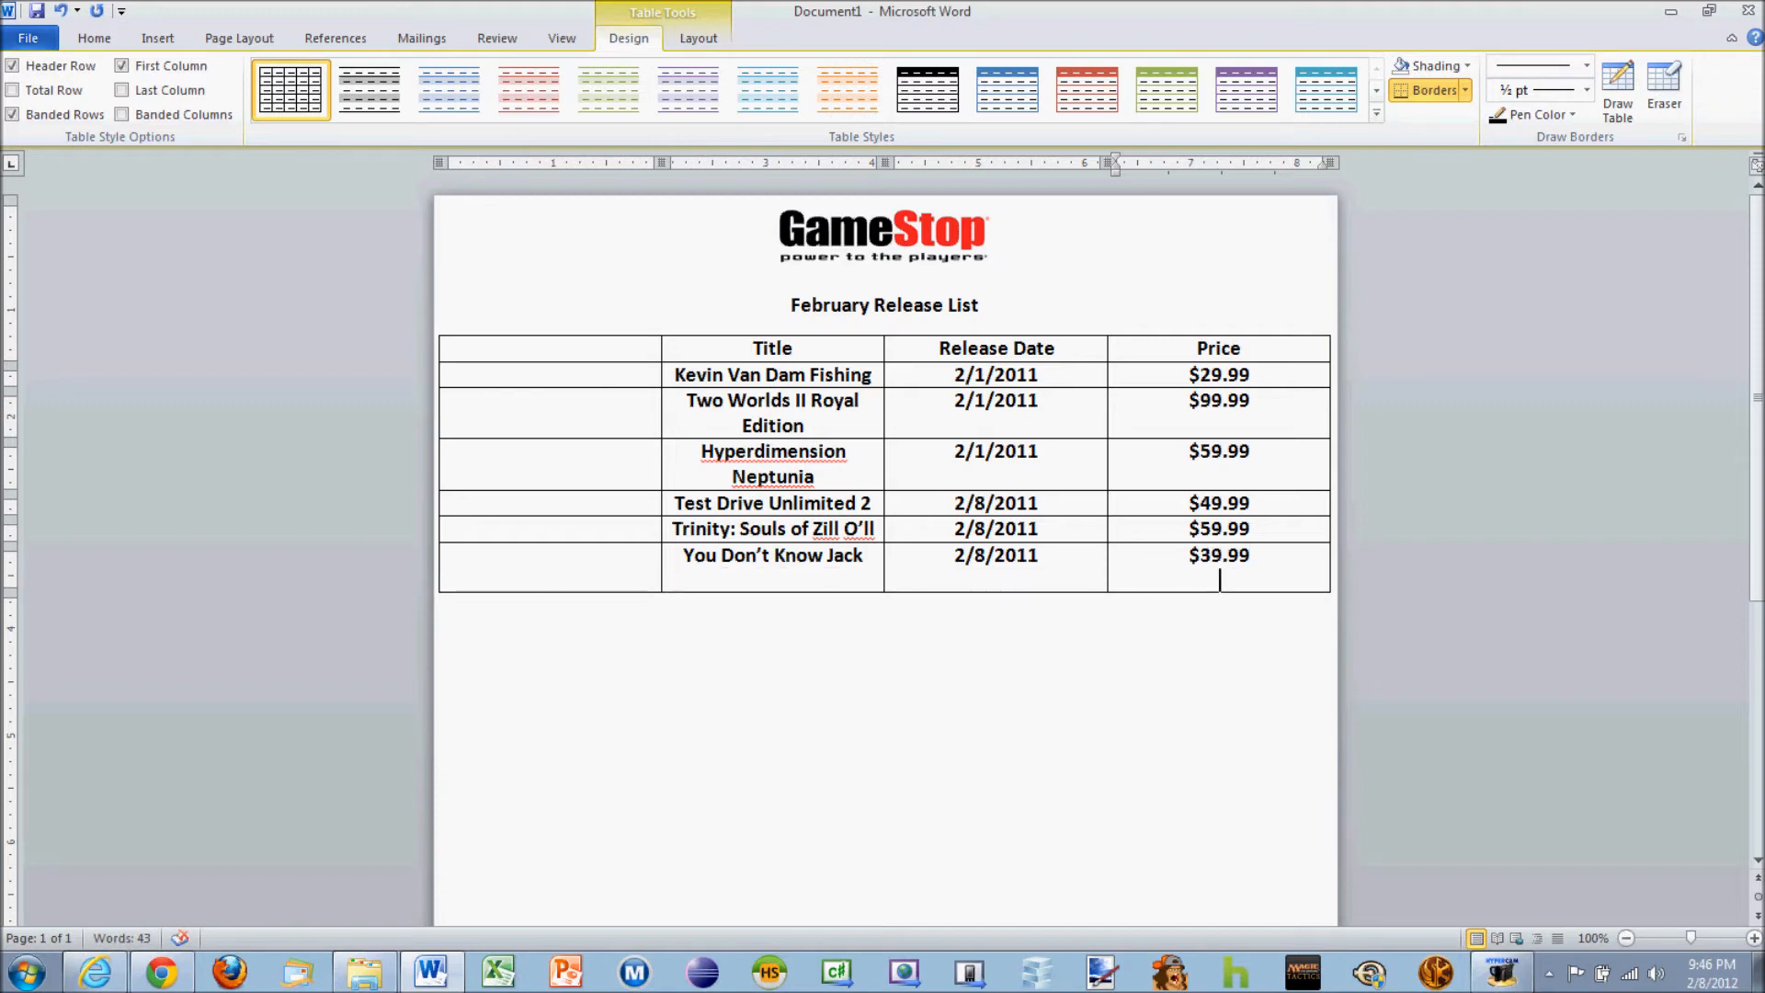
text($29.99)
key(Tab)
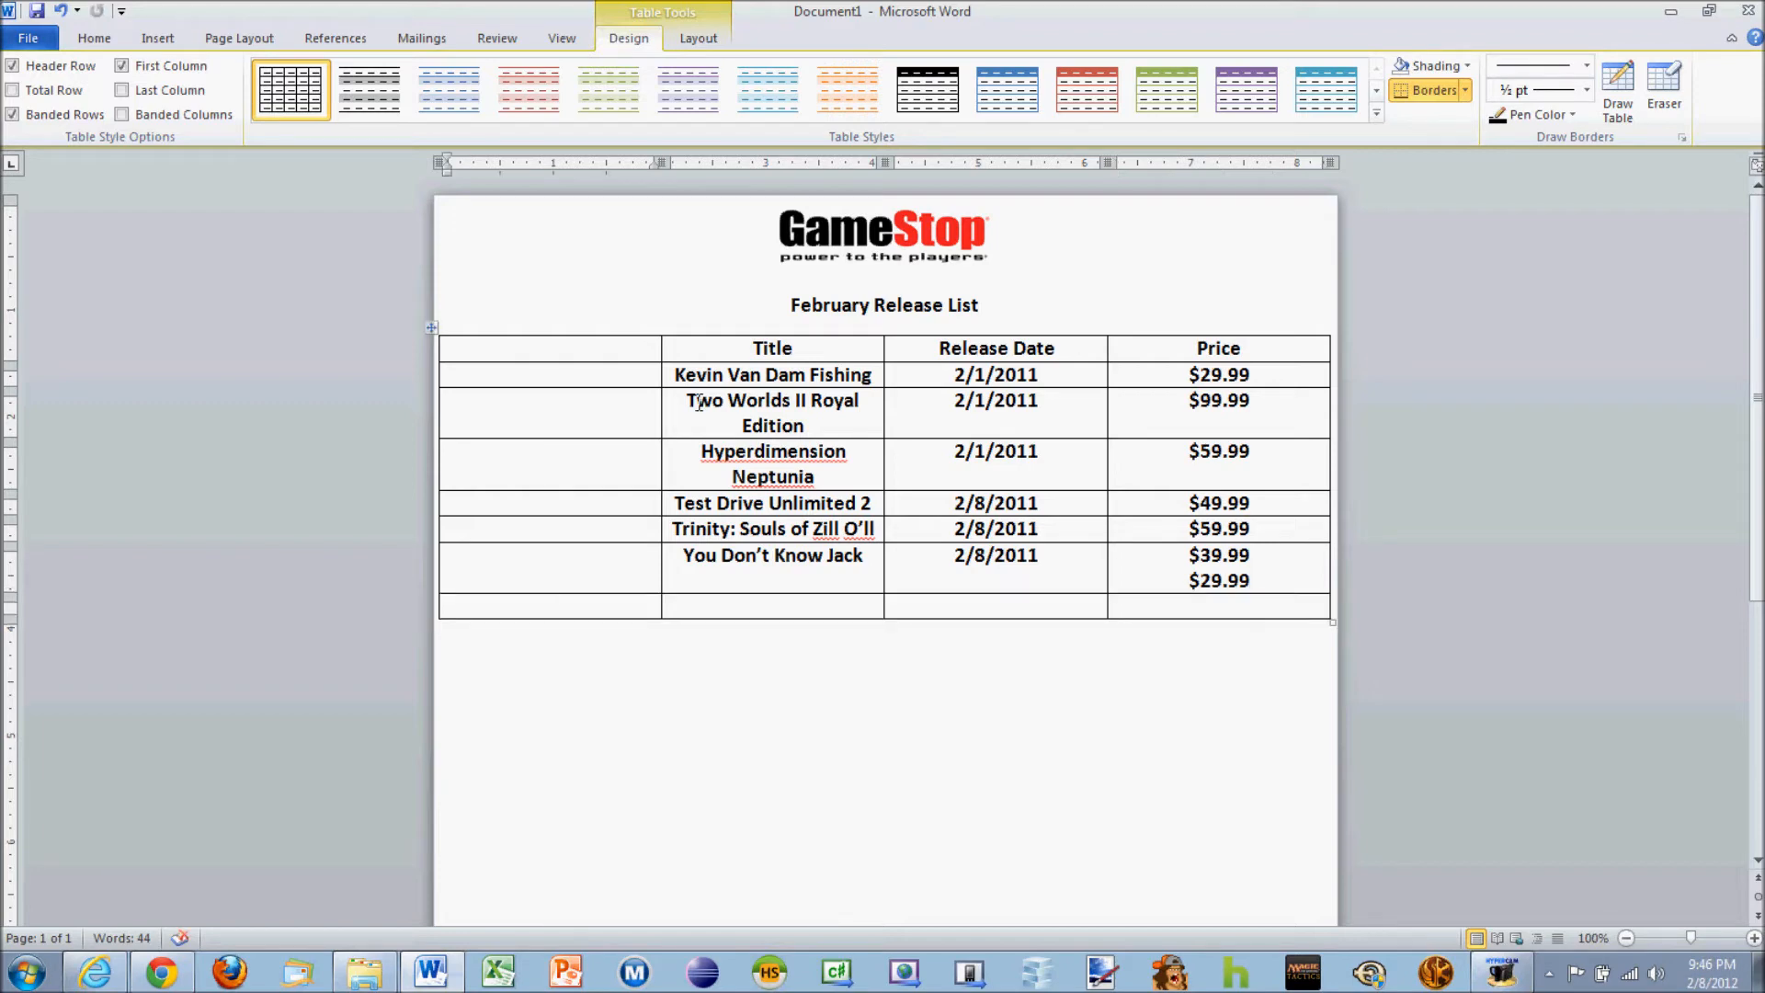
Fill the eighth row with Marvel vs. Capcom 3: Fate of Two Worlds, 2/15/2011 and $59.99, leaving its first cell empty
key(Tab)
text(Marvel vs. Ca)
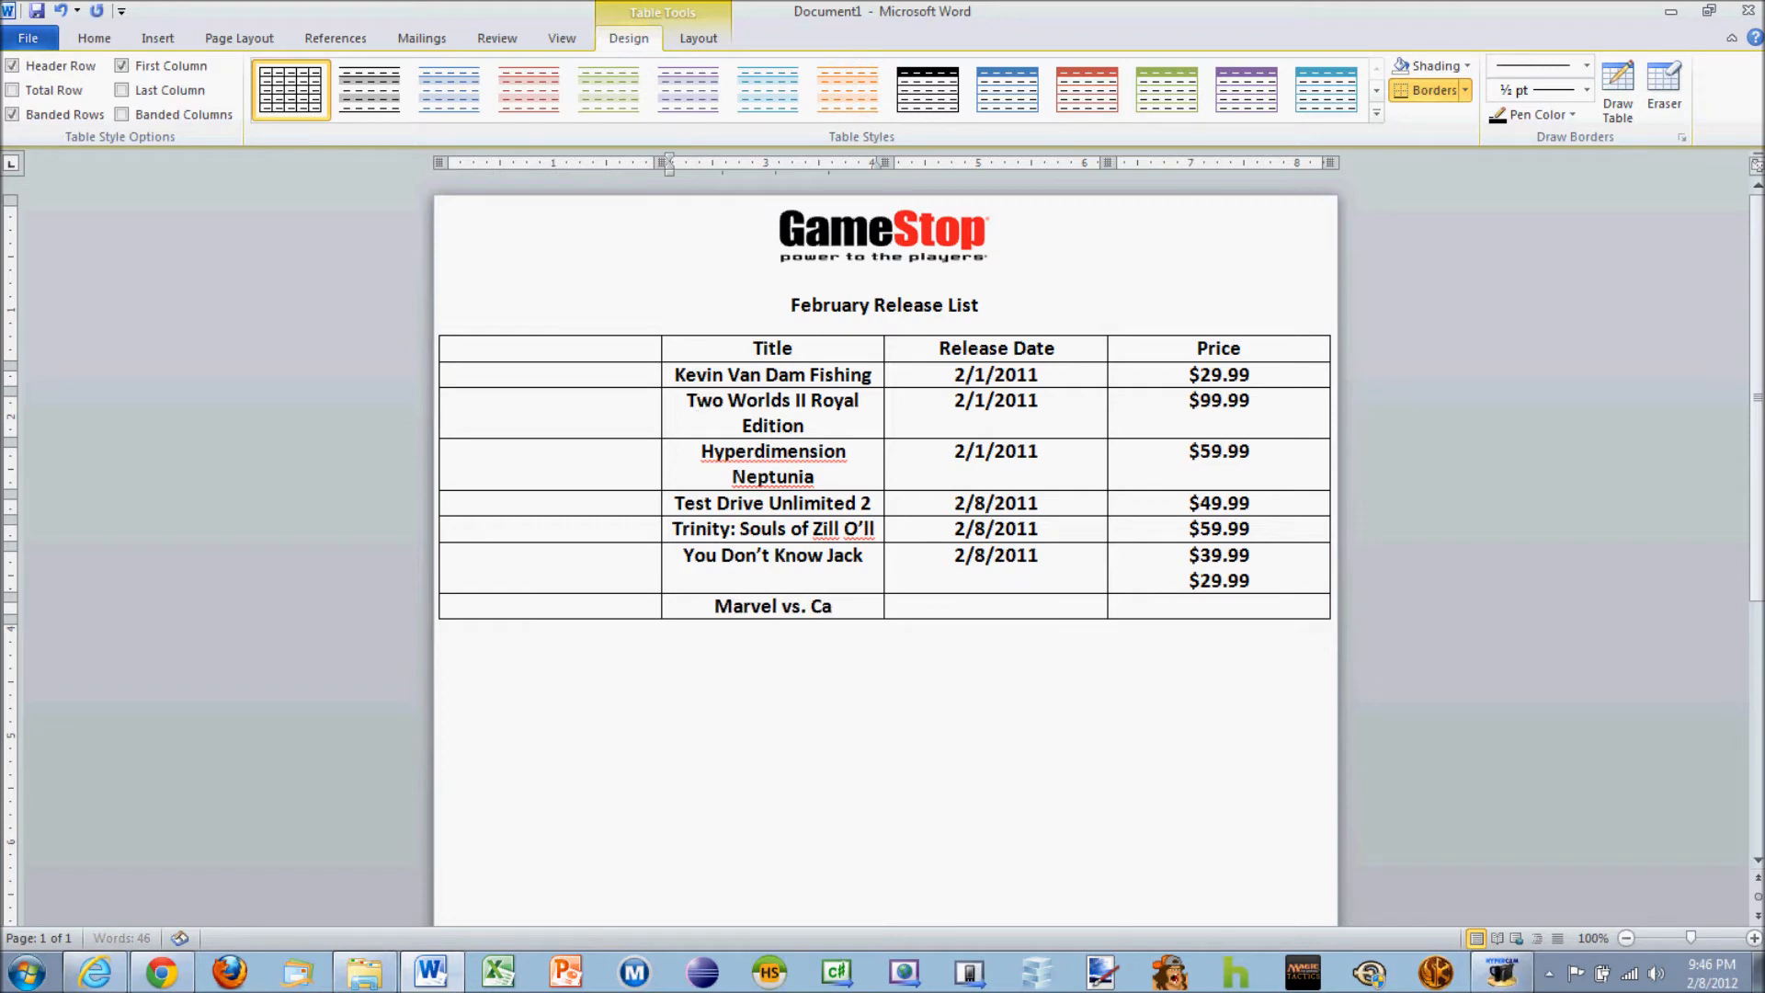
text(pcom )
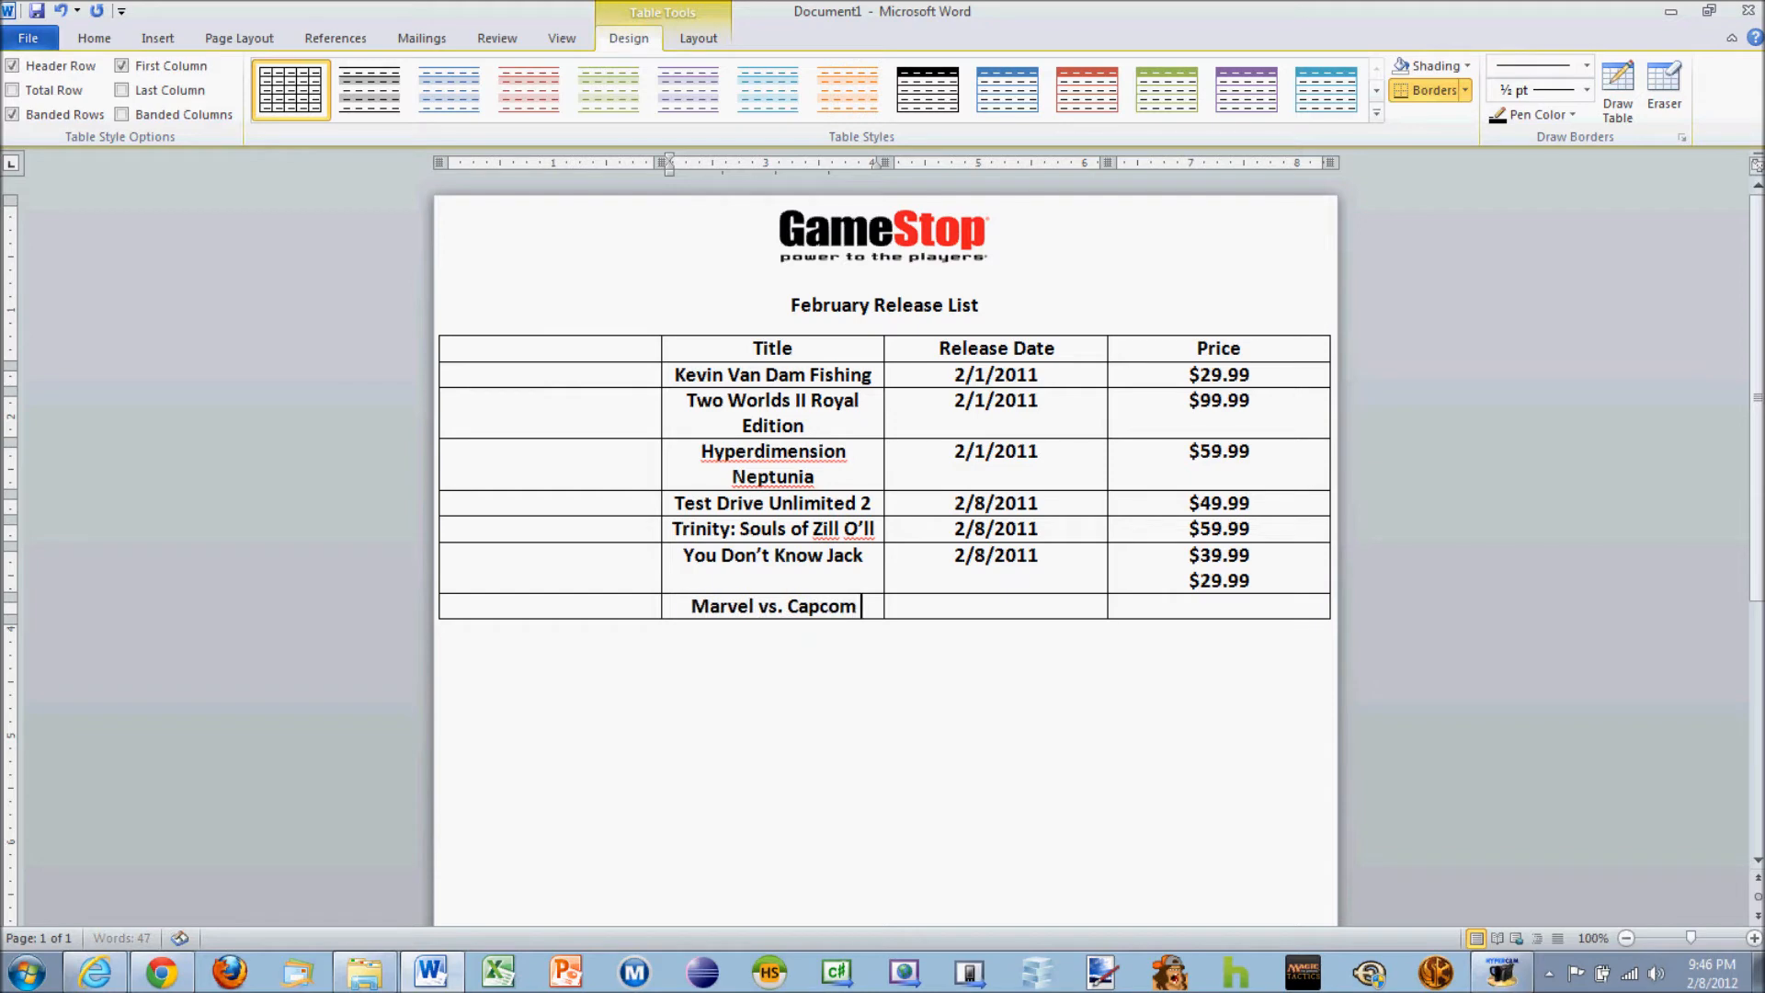
text(3: Fa)
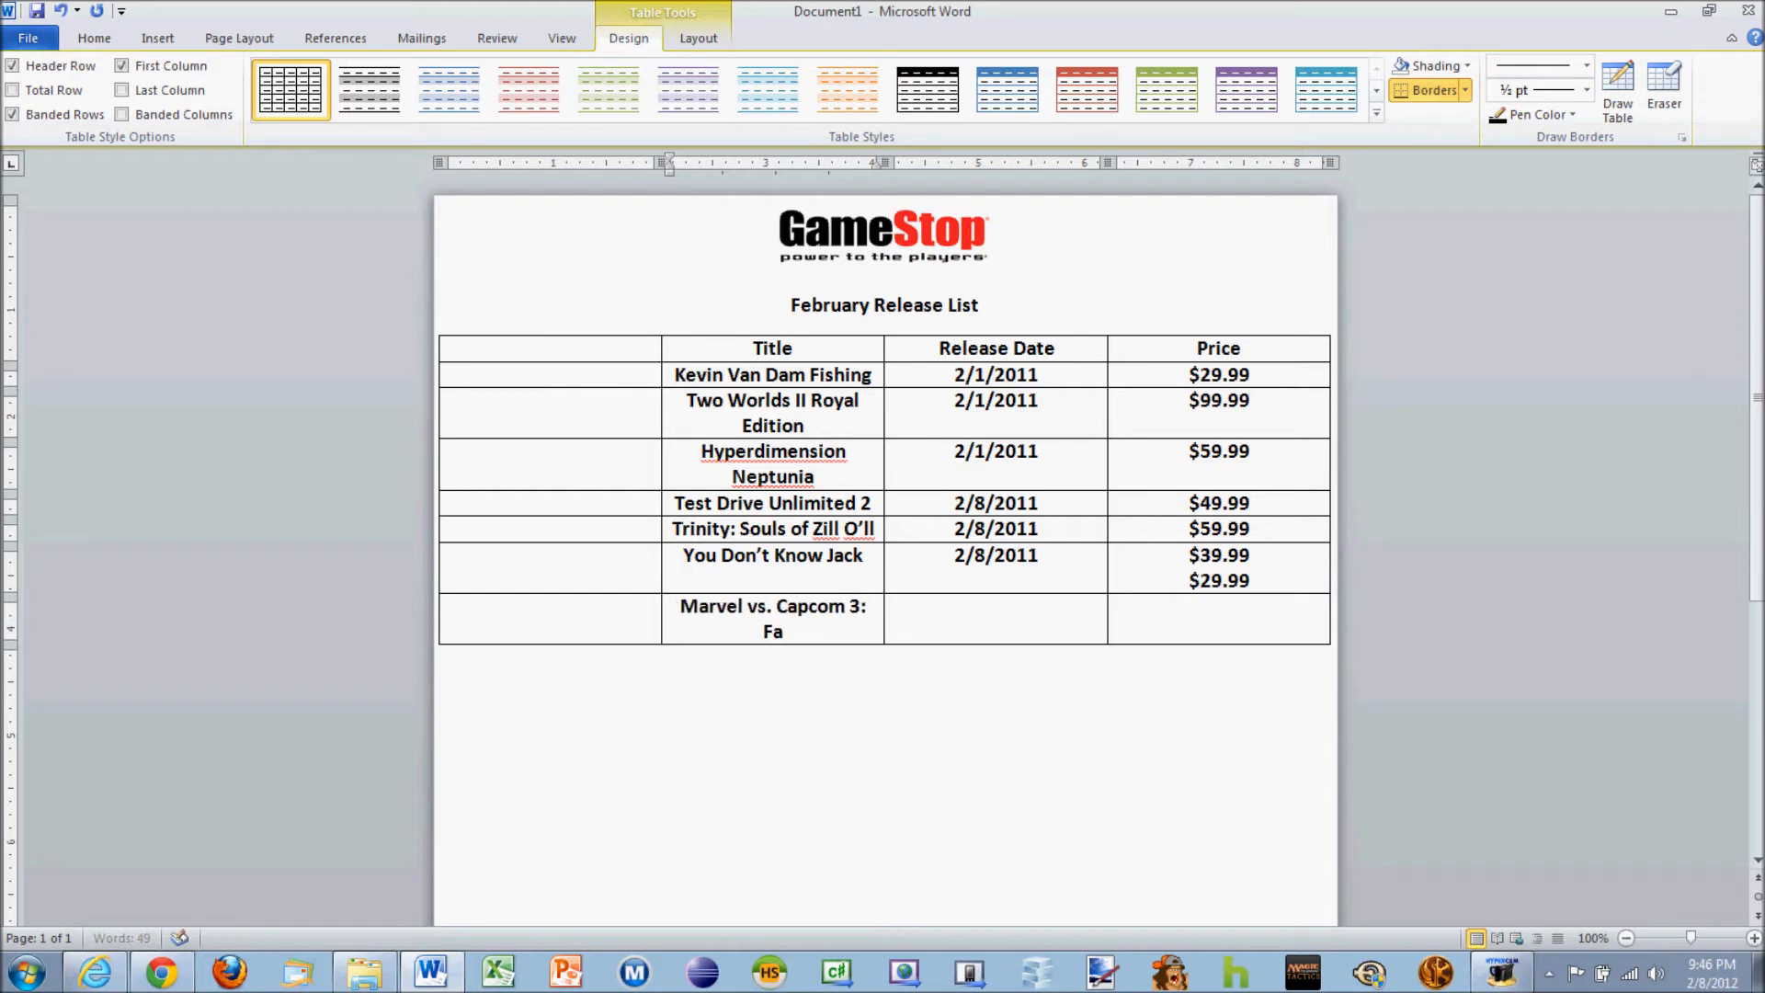
text(te of Two Worlds)
key(Tab)
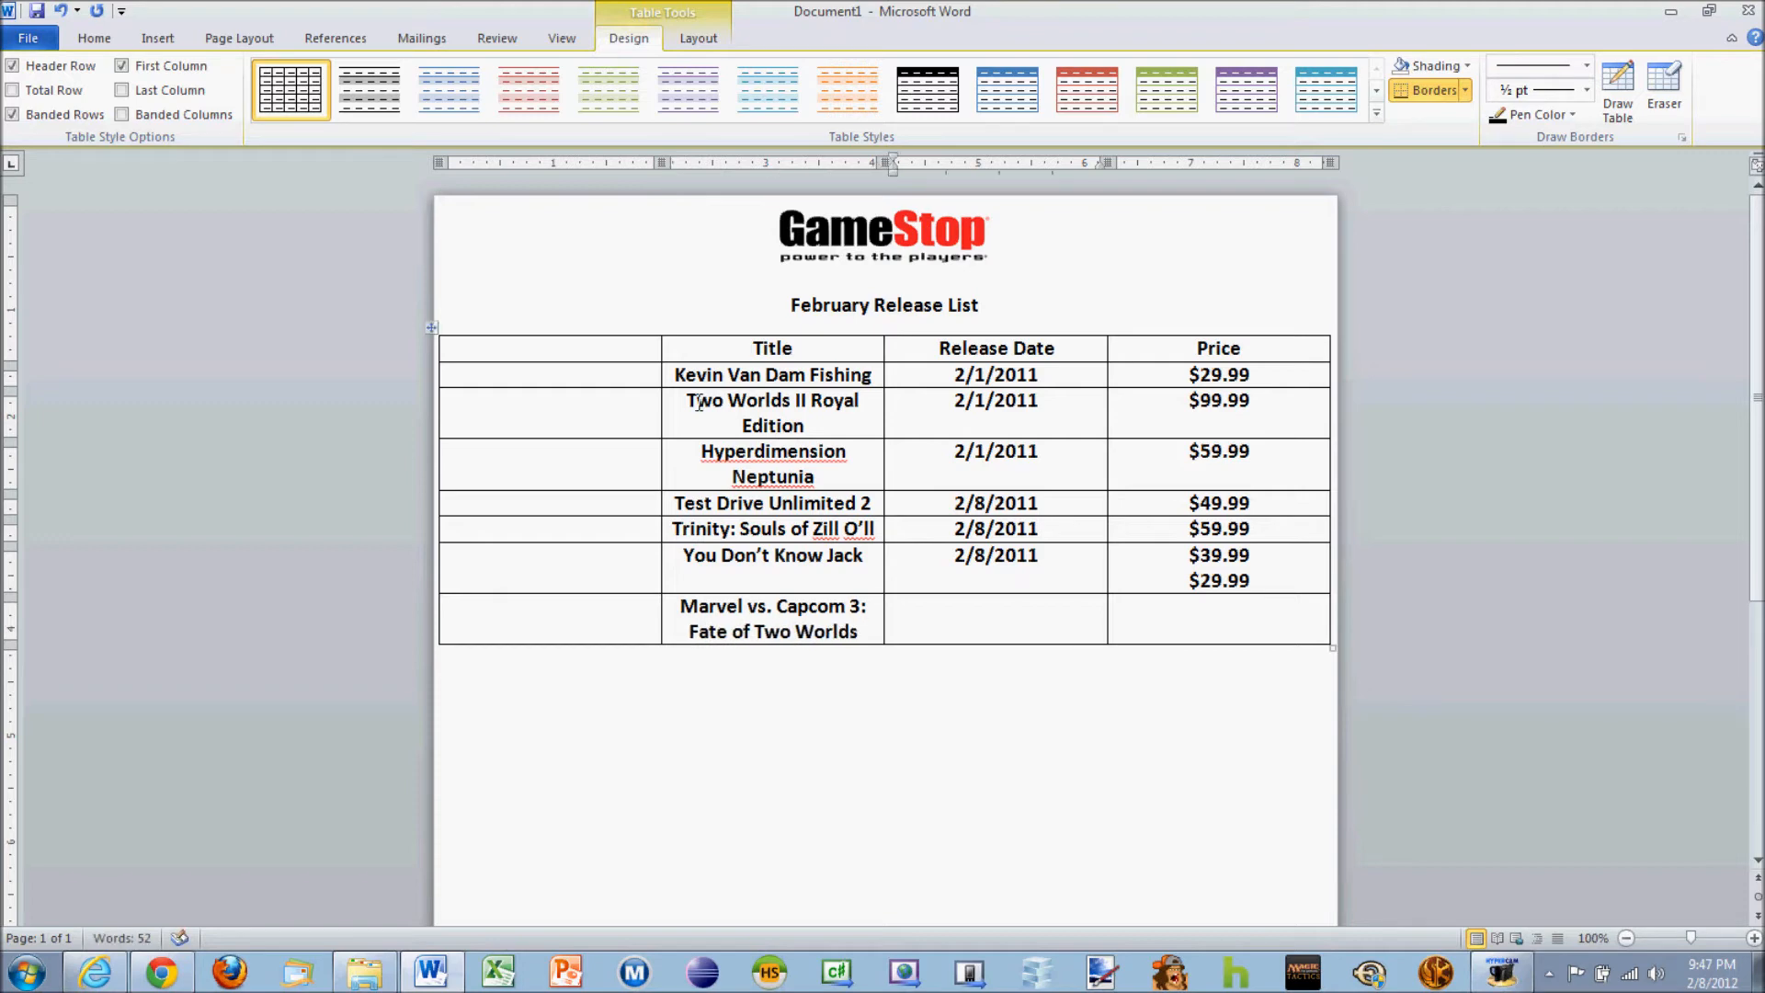
text(2/15/2011)
key(Tab)
text($59.99)
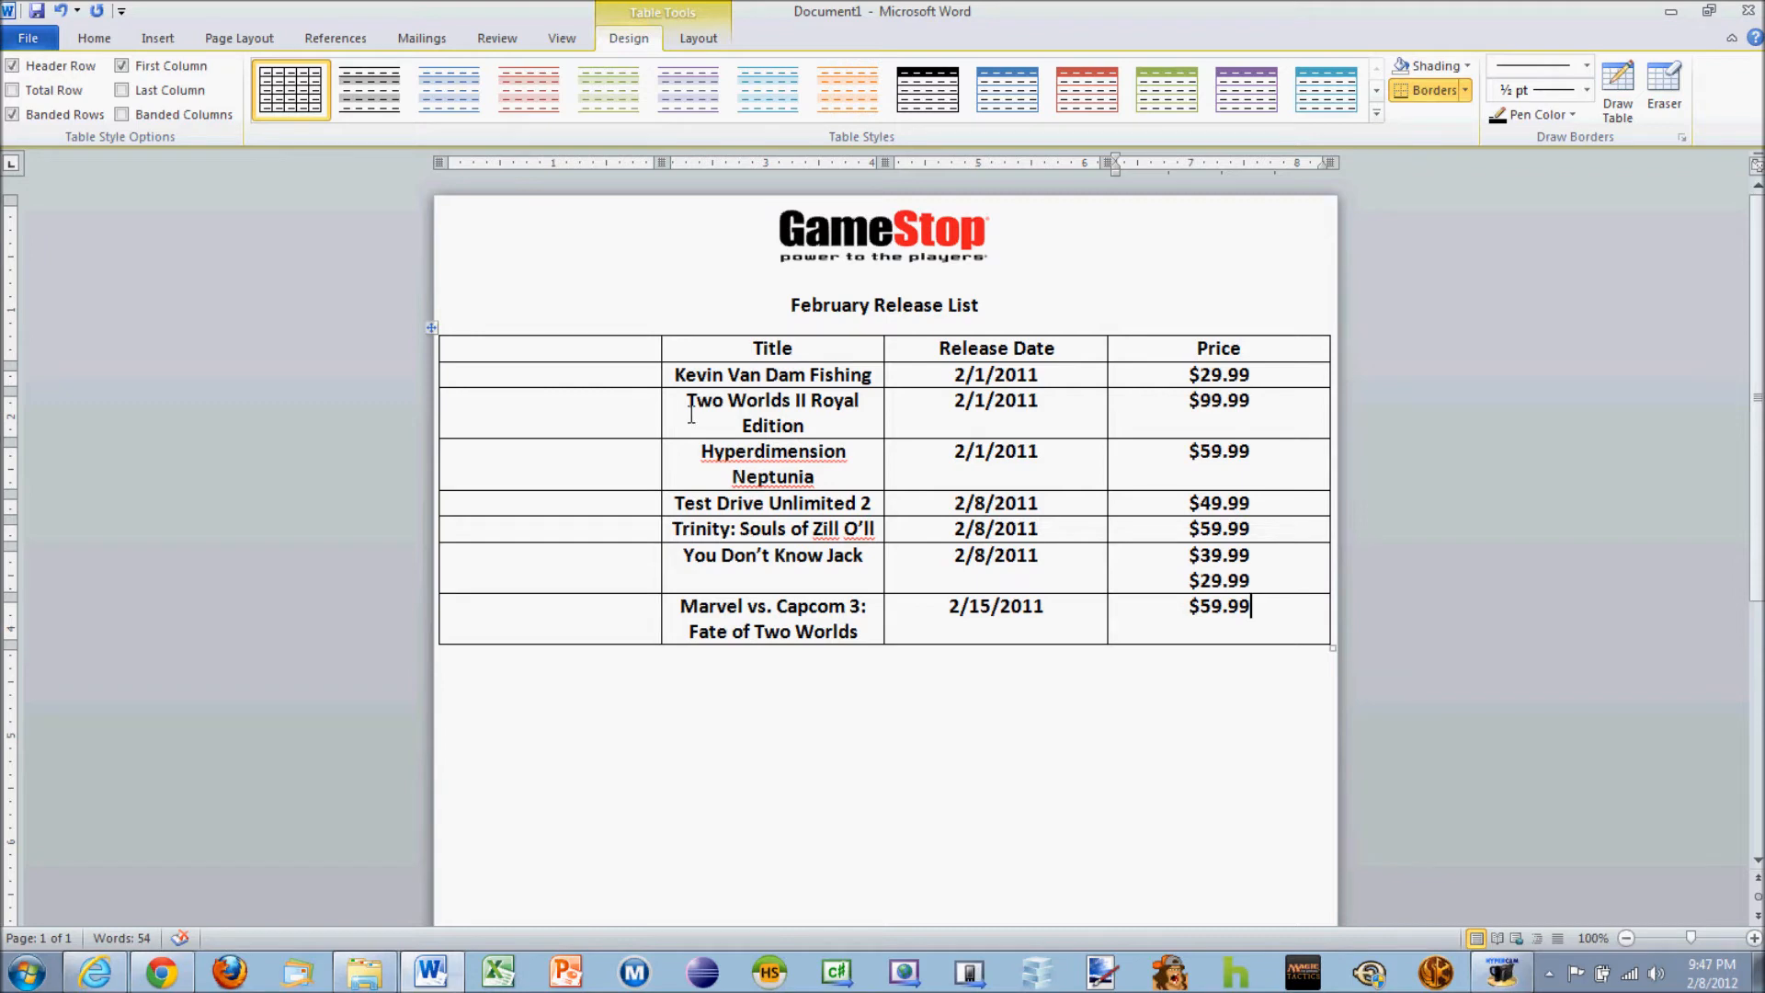
Insert the Kevin_Van_Dam_Fishing picture from the Gamestop Pictures folder into the first cell of the Kevin Van Dam Fishing row
click(557, 375)
click(159, 46)
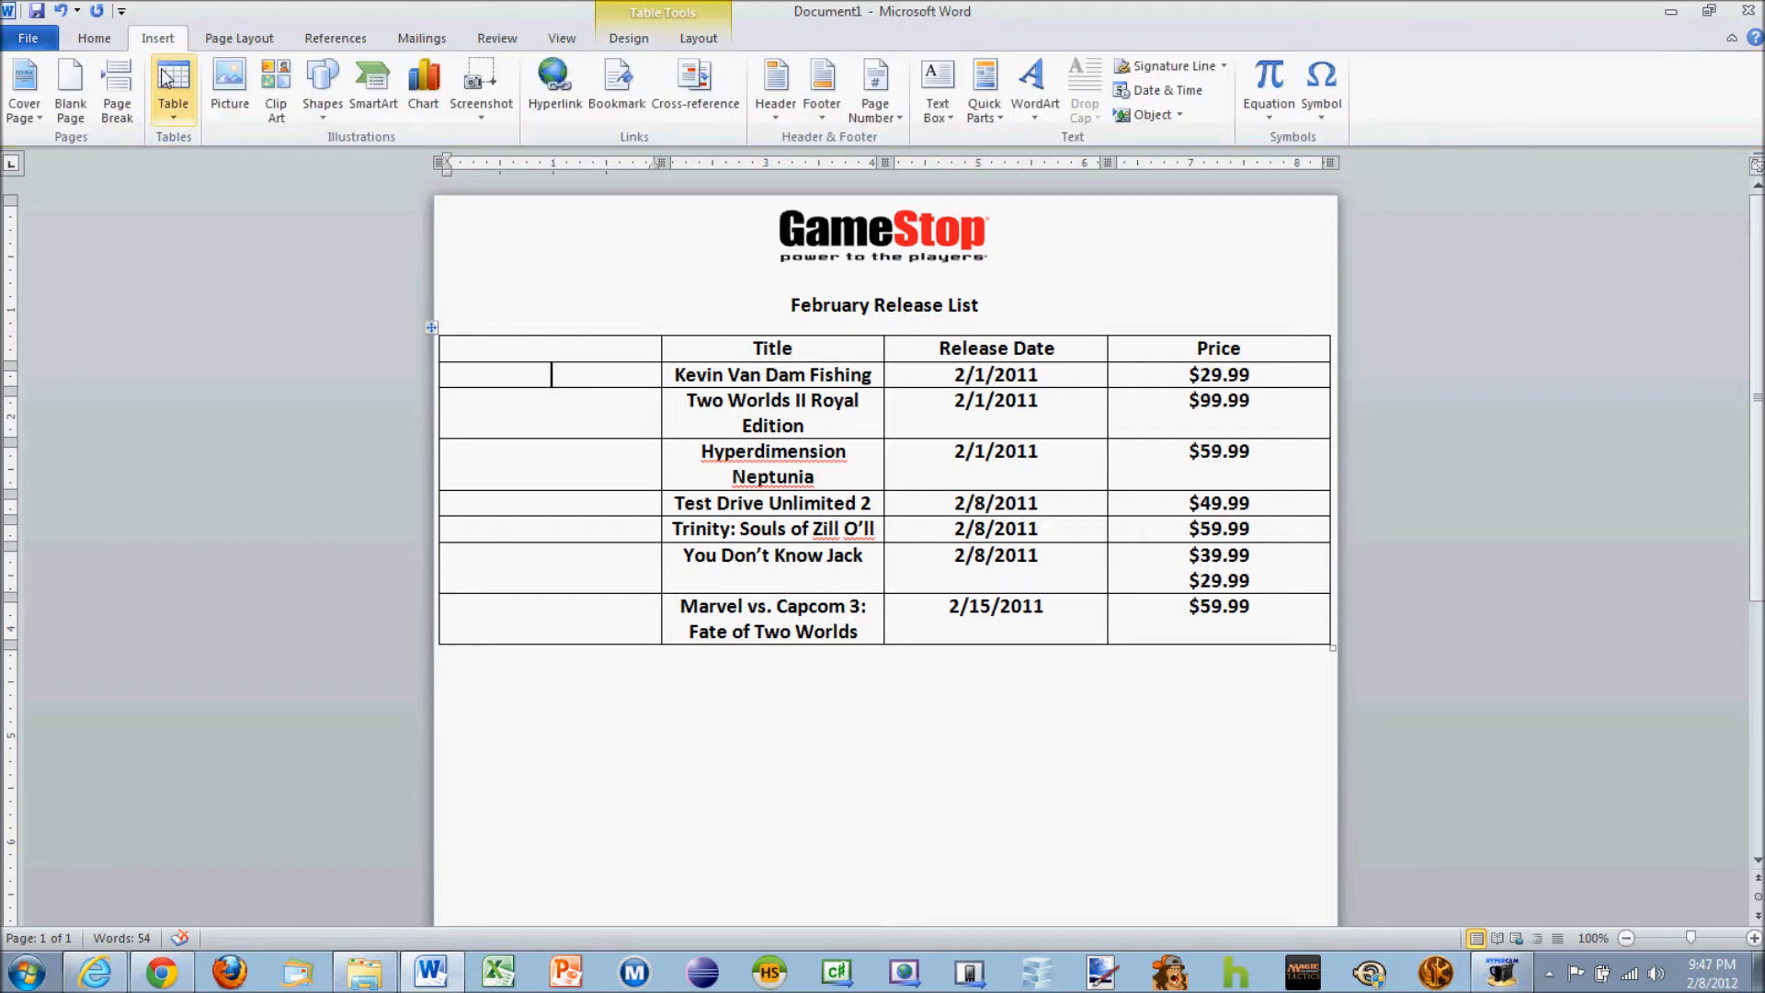
click(221, 81)
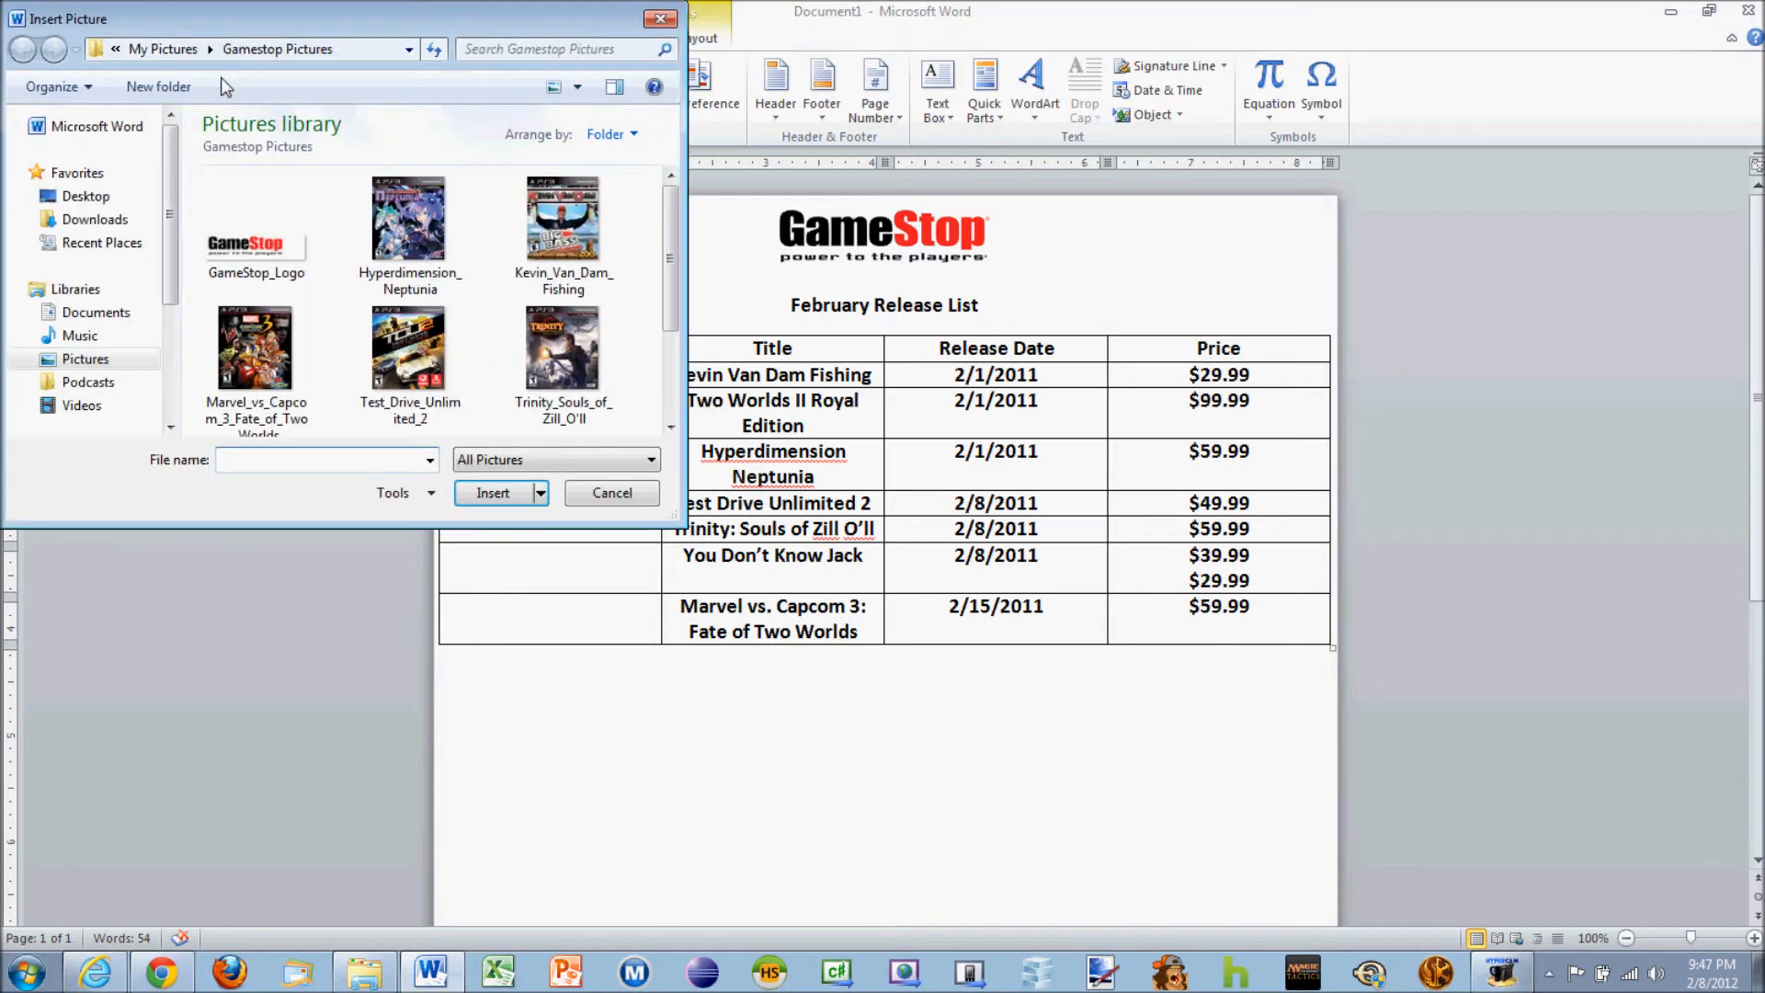
double_click(568, 224)
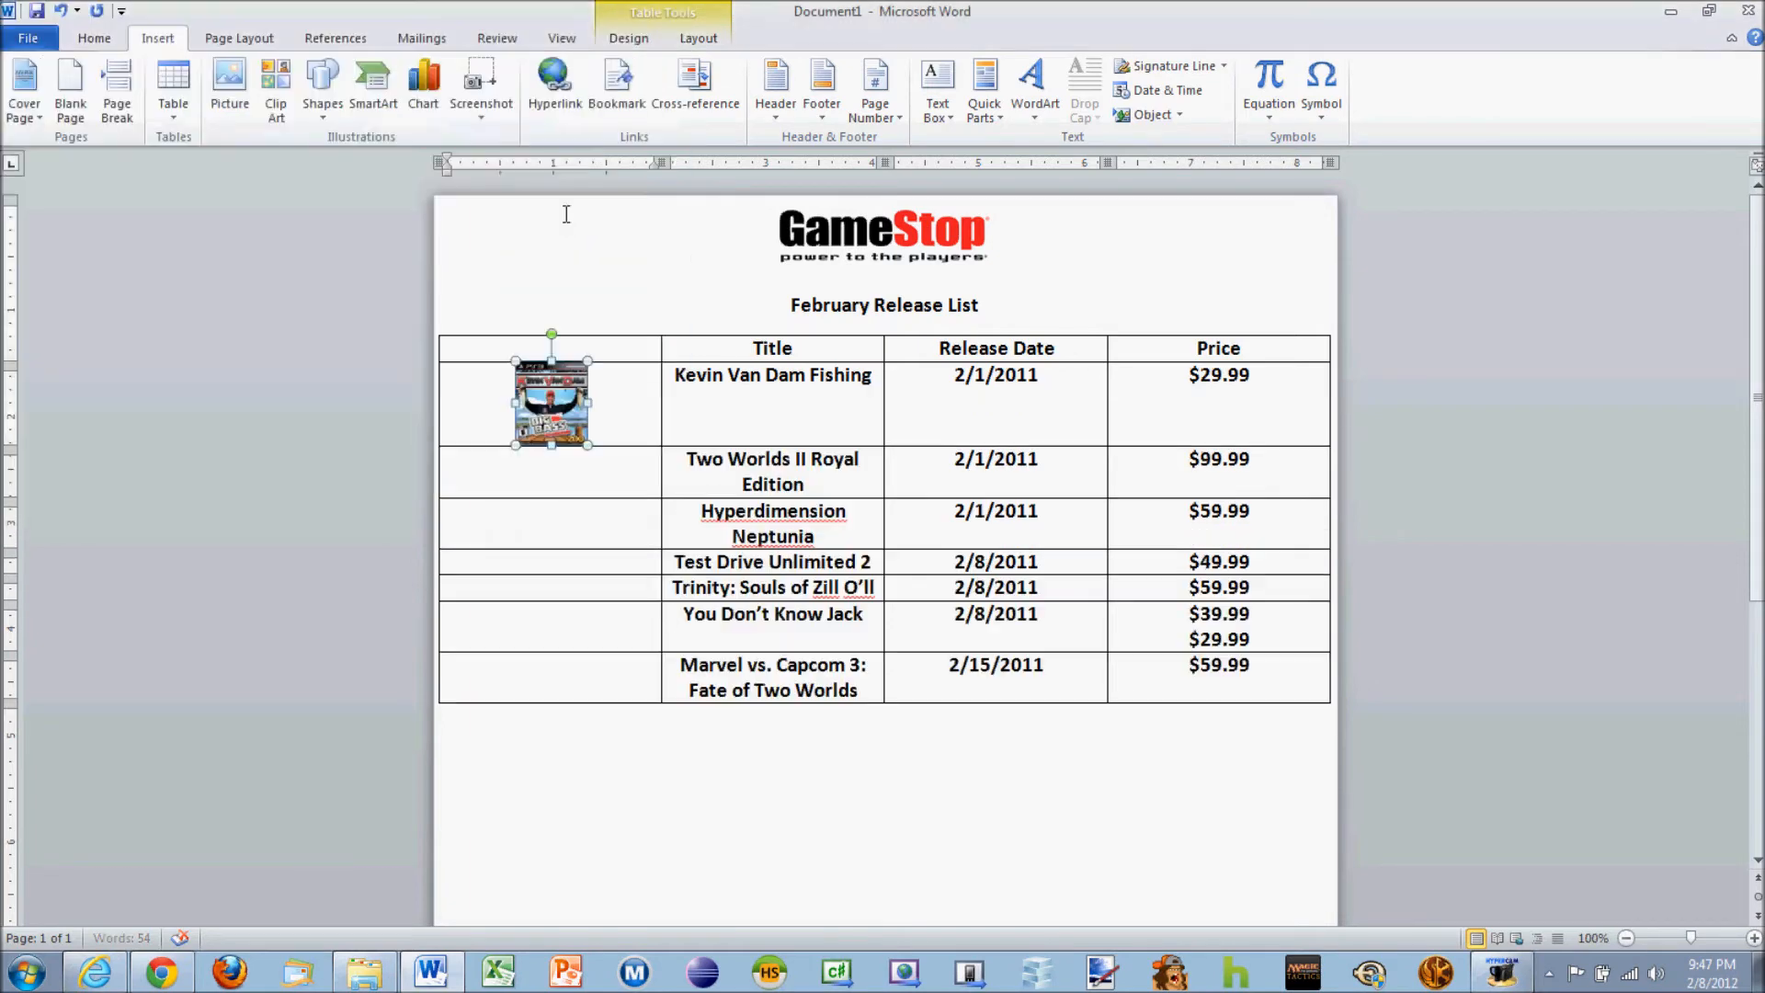
Insert the Two_Worlds_II_Royal_Edition picture into the first cell of the Two Worlds II Royal Edition row
click(546, 474)
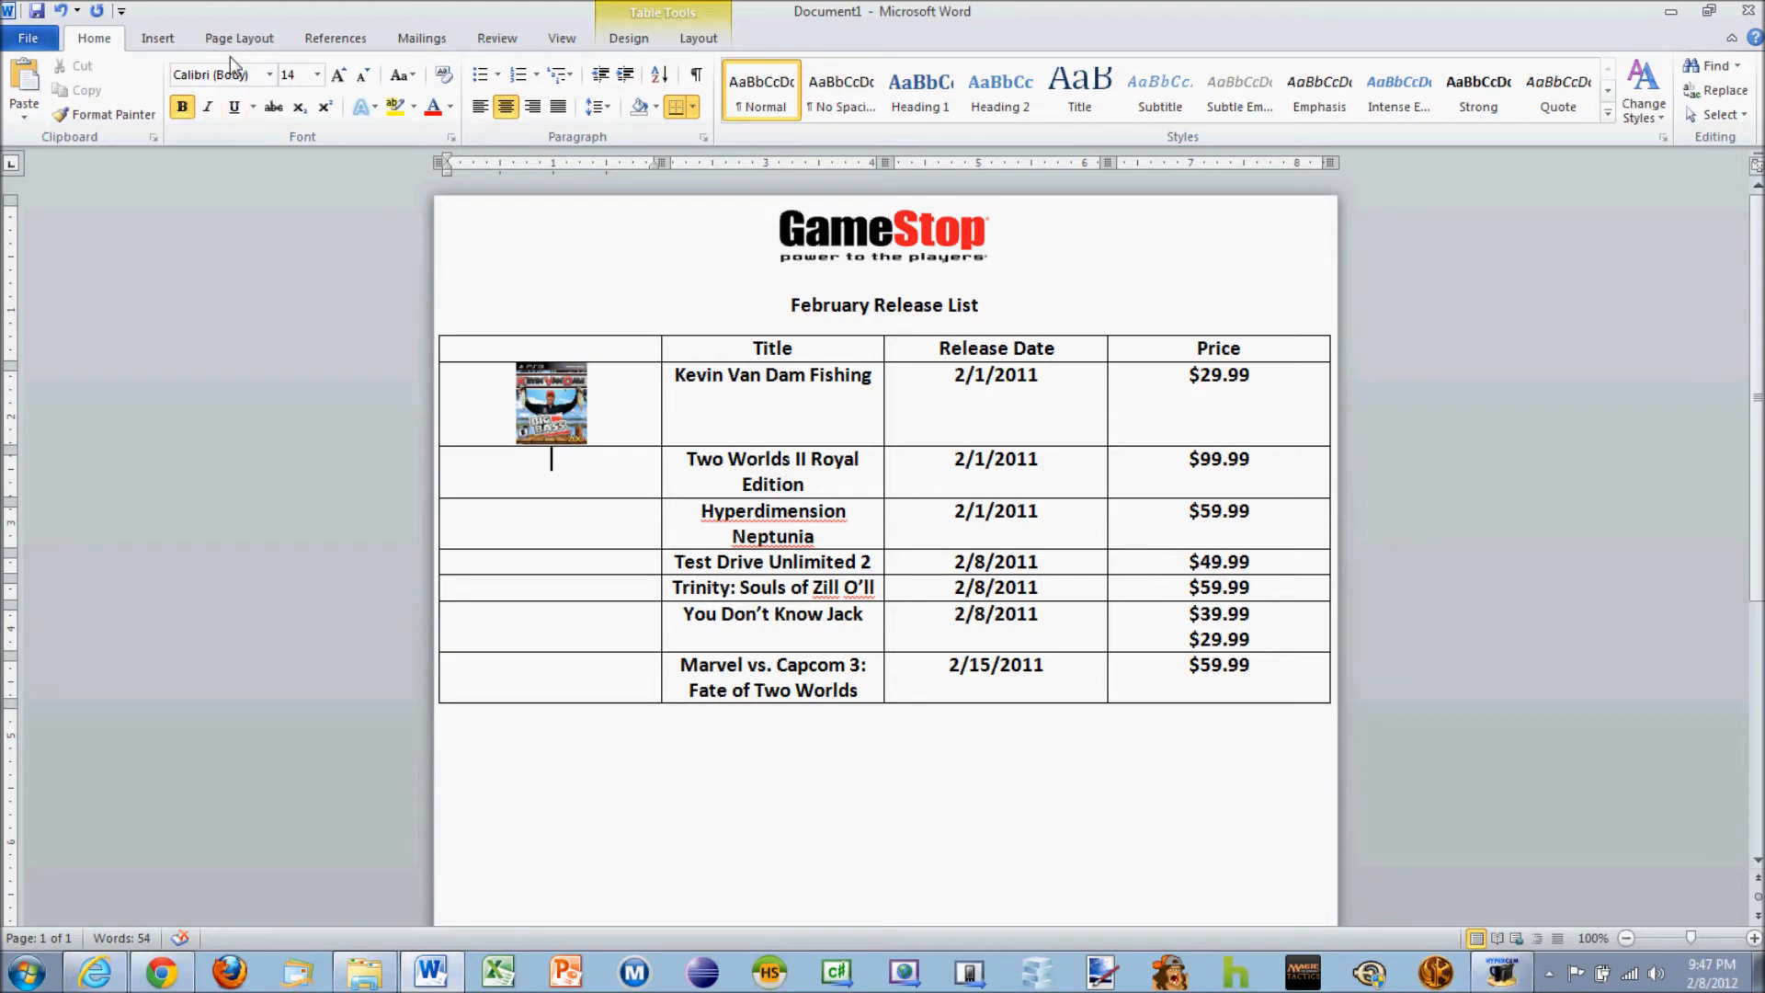
click(157, 38)
click(230, 85)
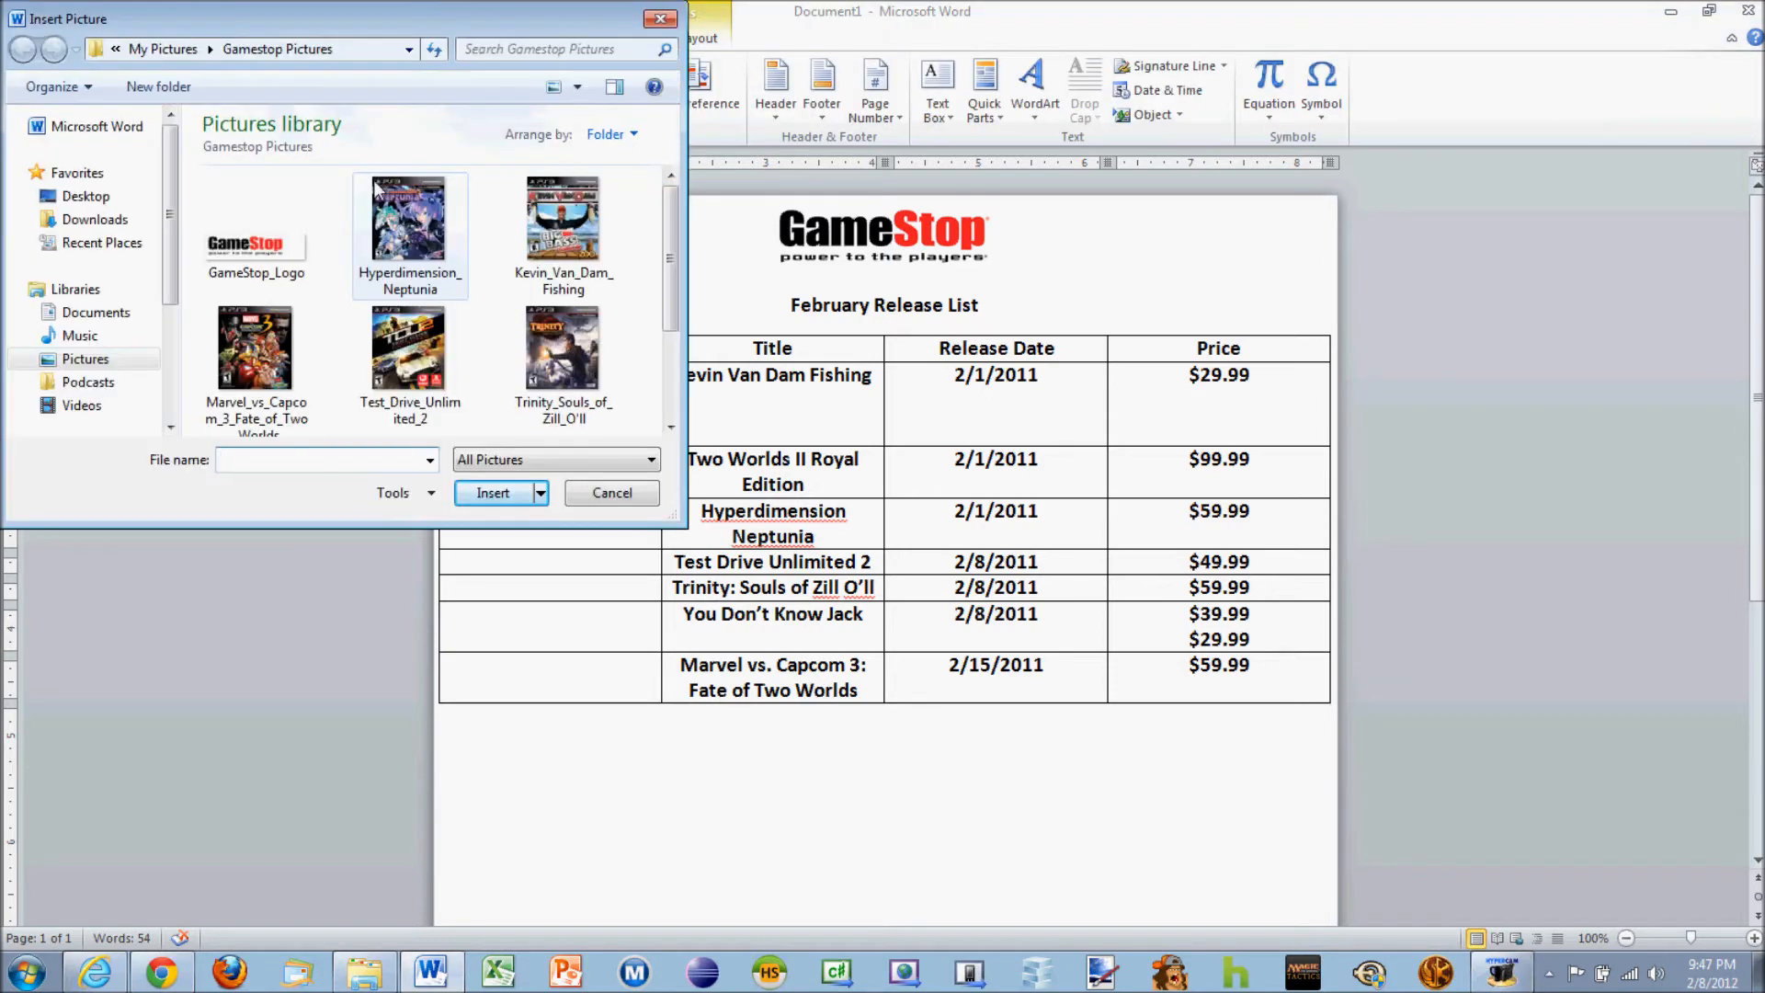
scroll(667, 294, down, 2)
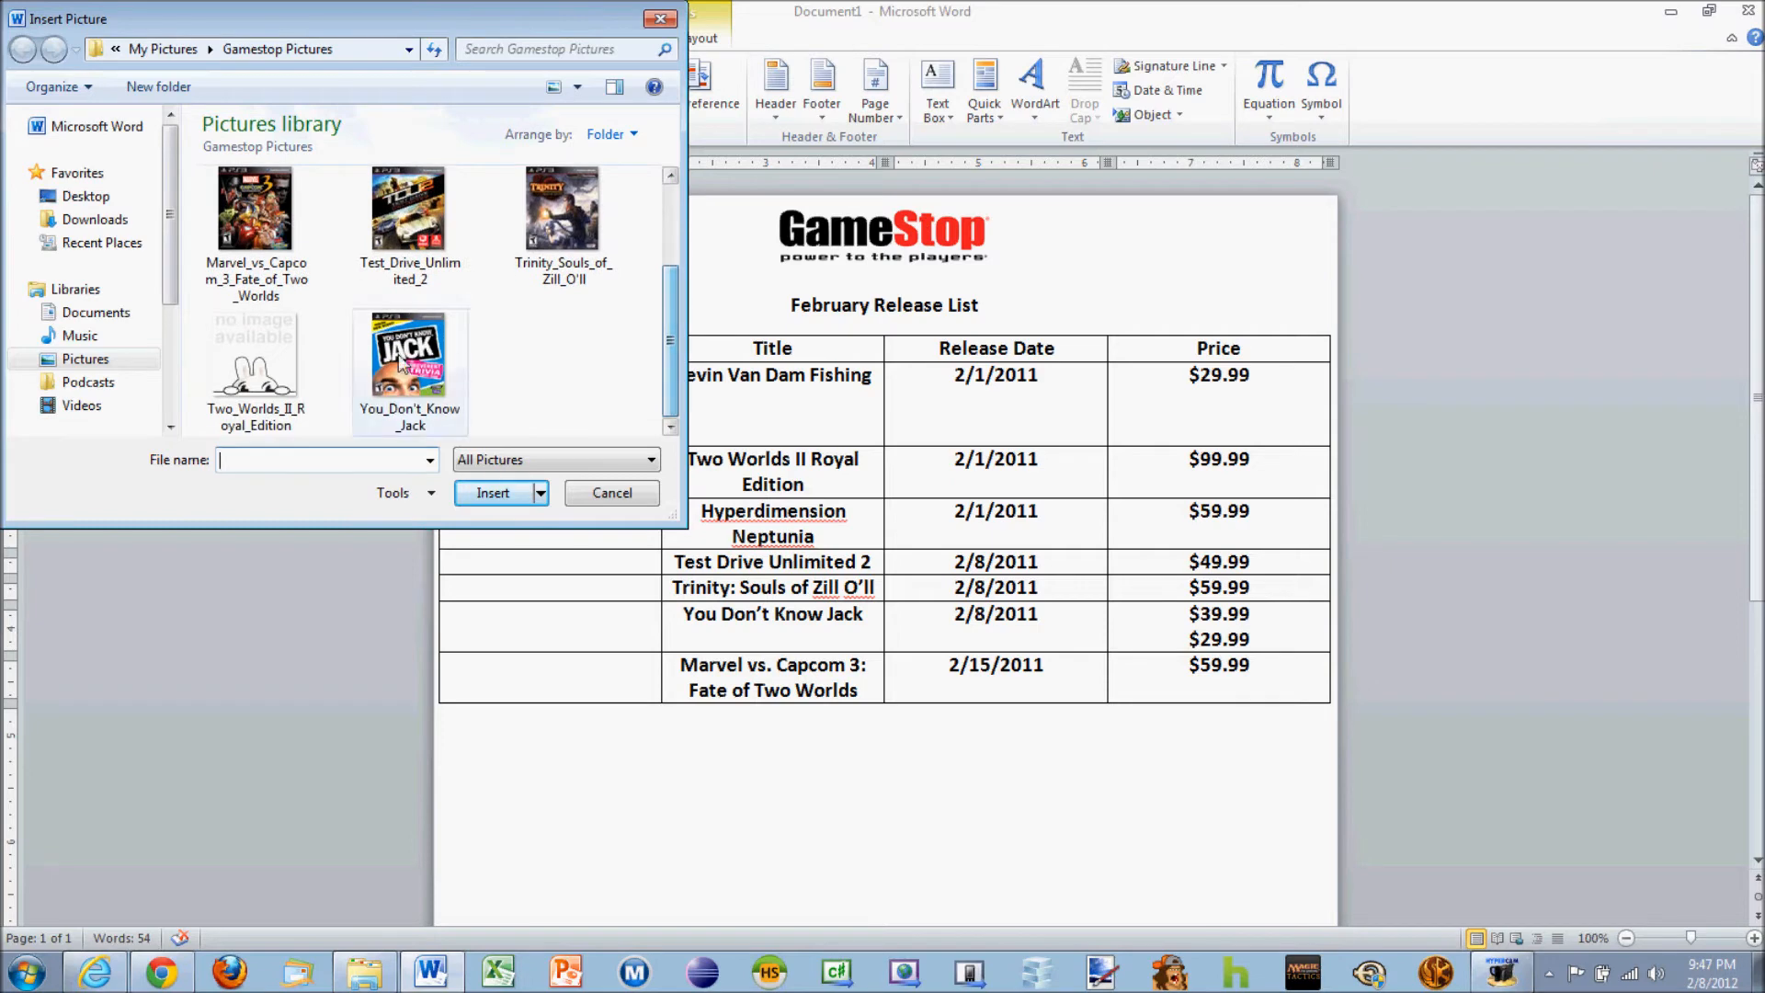
double_click(241, 377)
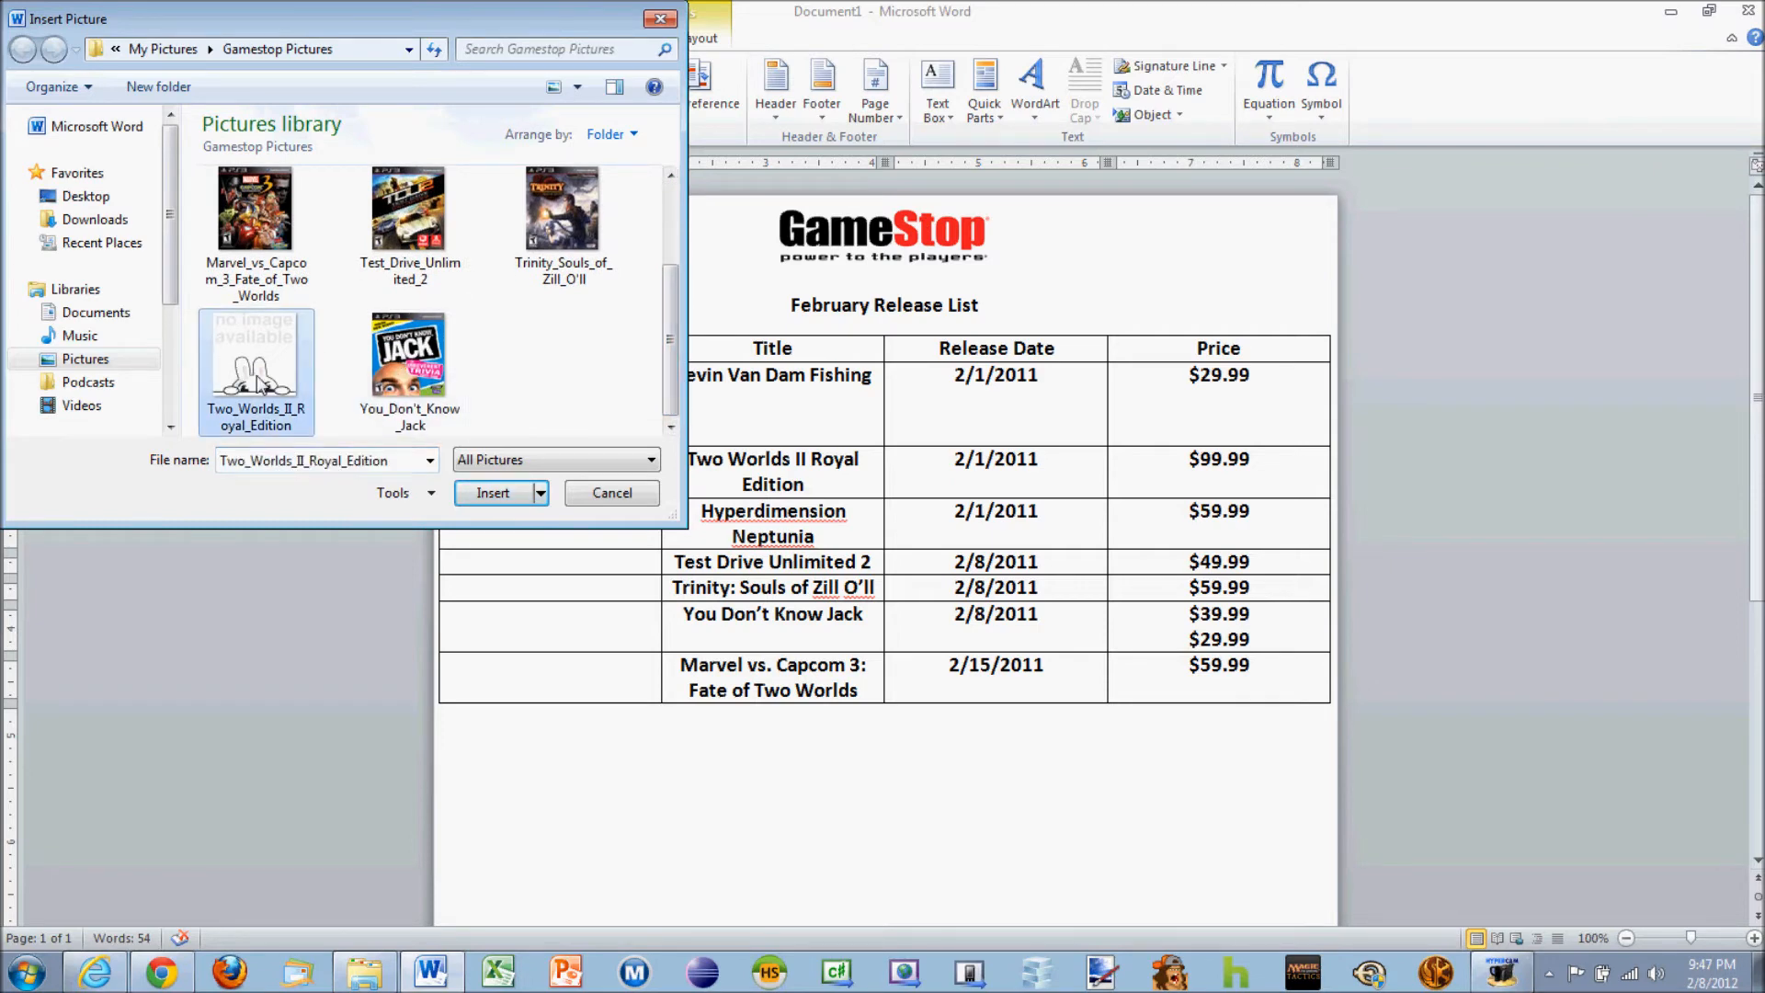
Insert the Hyperdimension_Neptunia picture into the first cell of the Hyperdimension Neptunia row
click(550, 543)
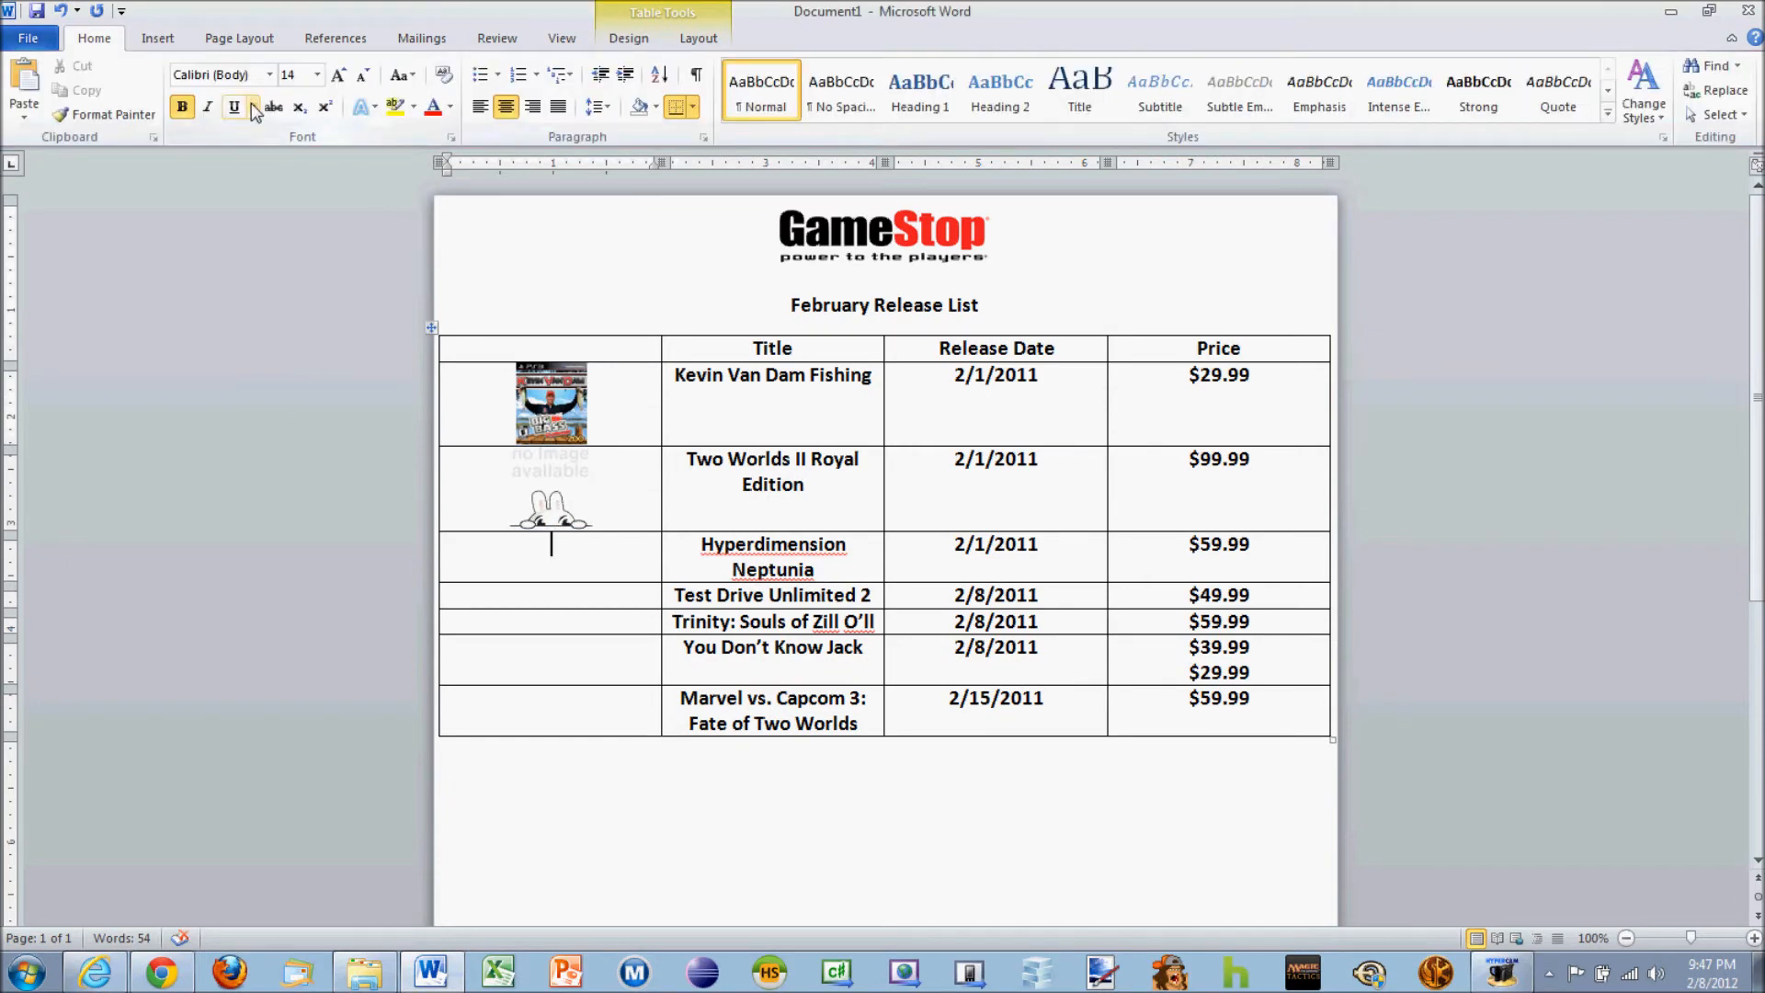
scroll(257, 85, down, 1)
click(231, 85)
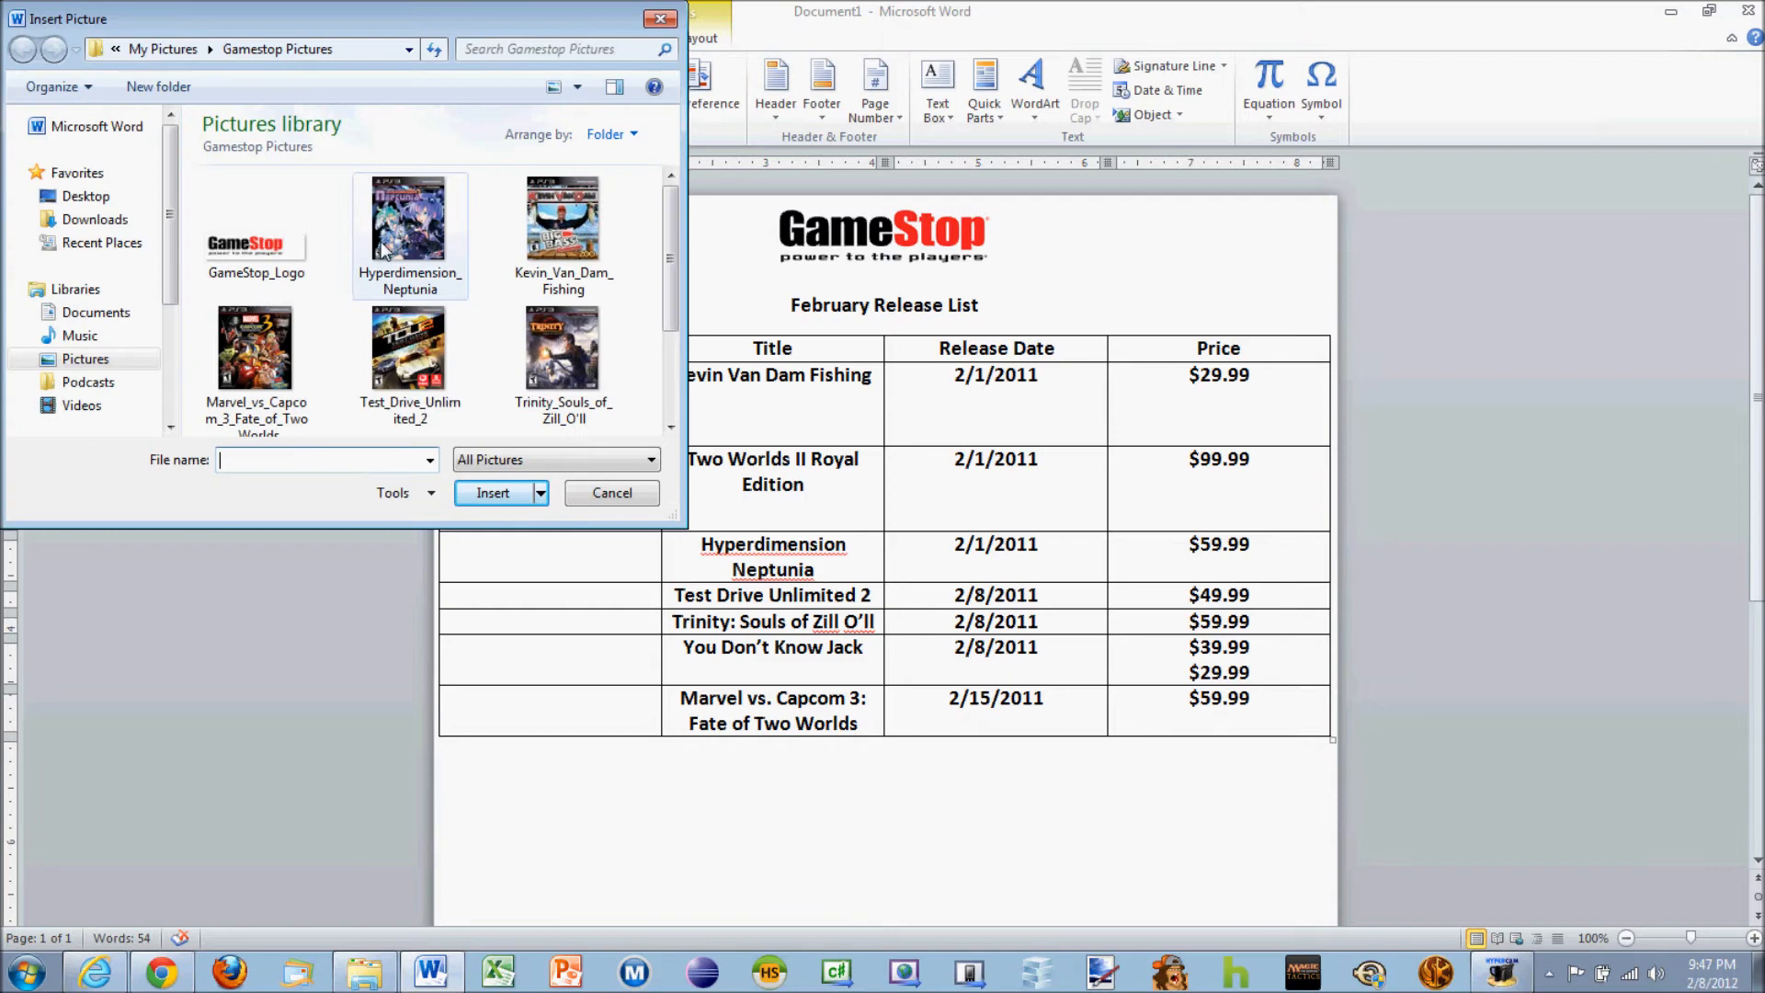
click(421, 225)
click(493, 493)
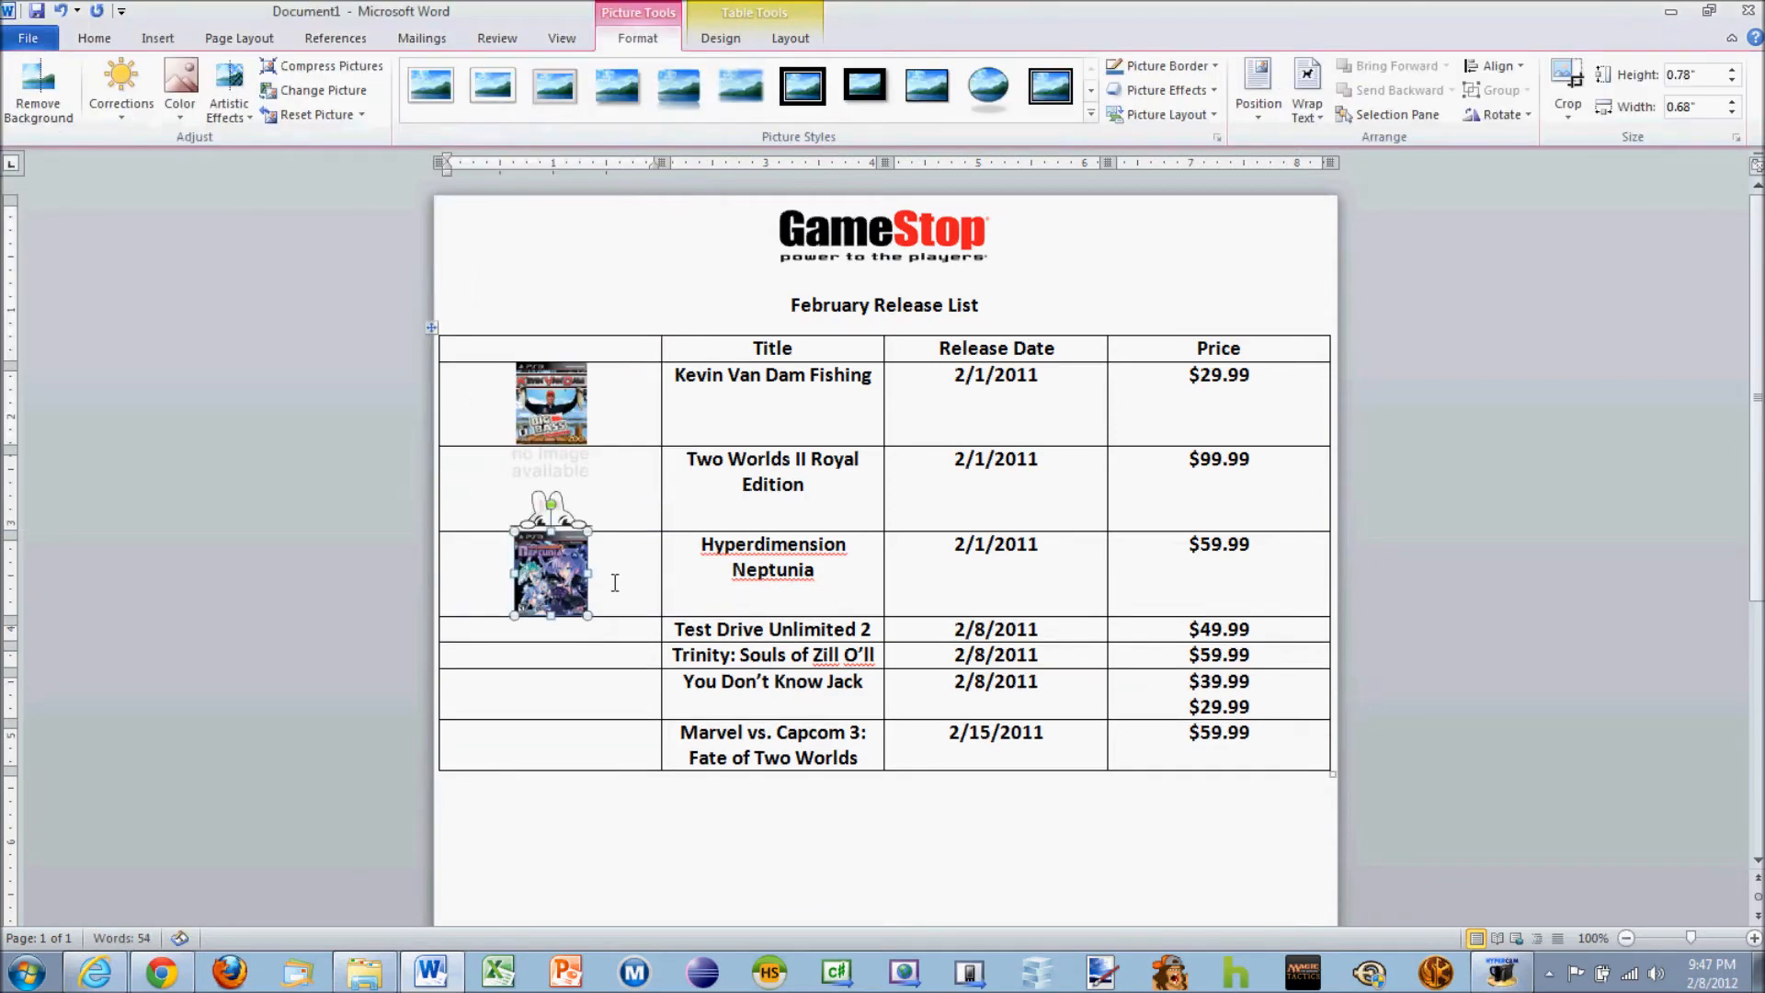
Insert the Test_Drive_Unlimited_2 picture into the first cell of the Test Drive Unlimited 2 row
click(614, 632)
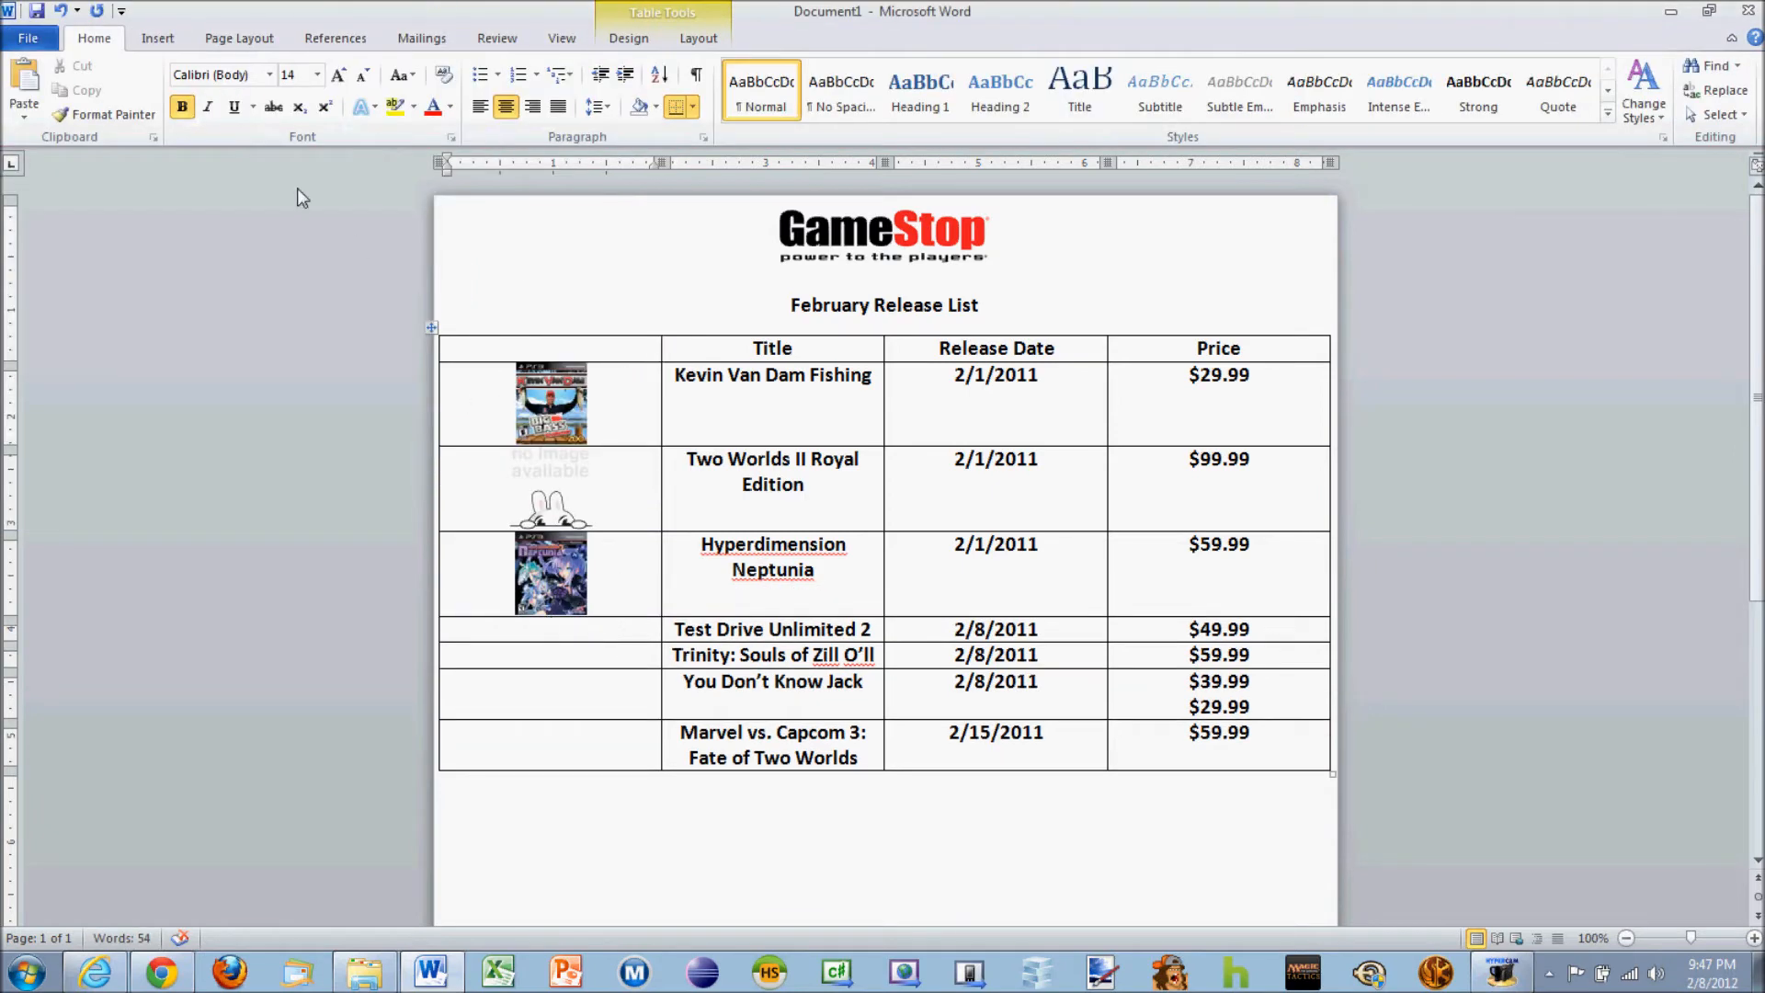
click(158, 41)
click(241, 88)
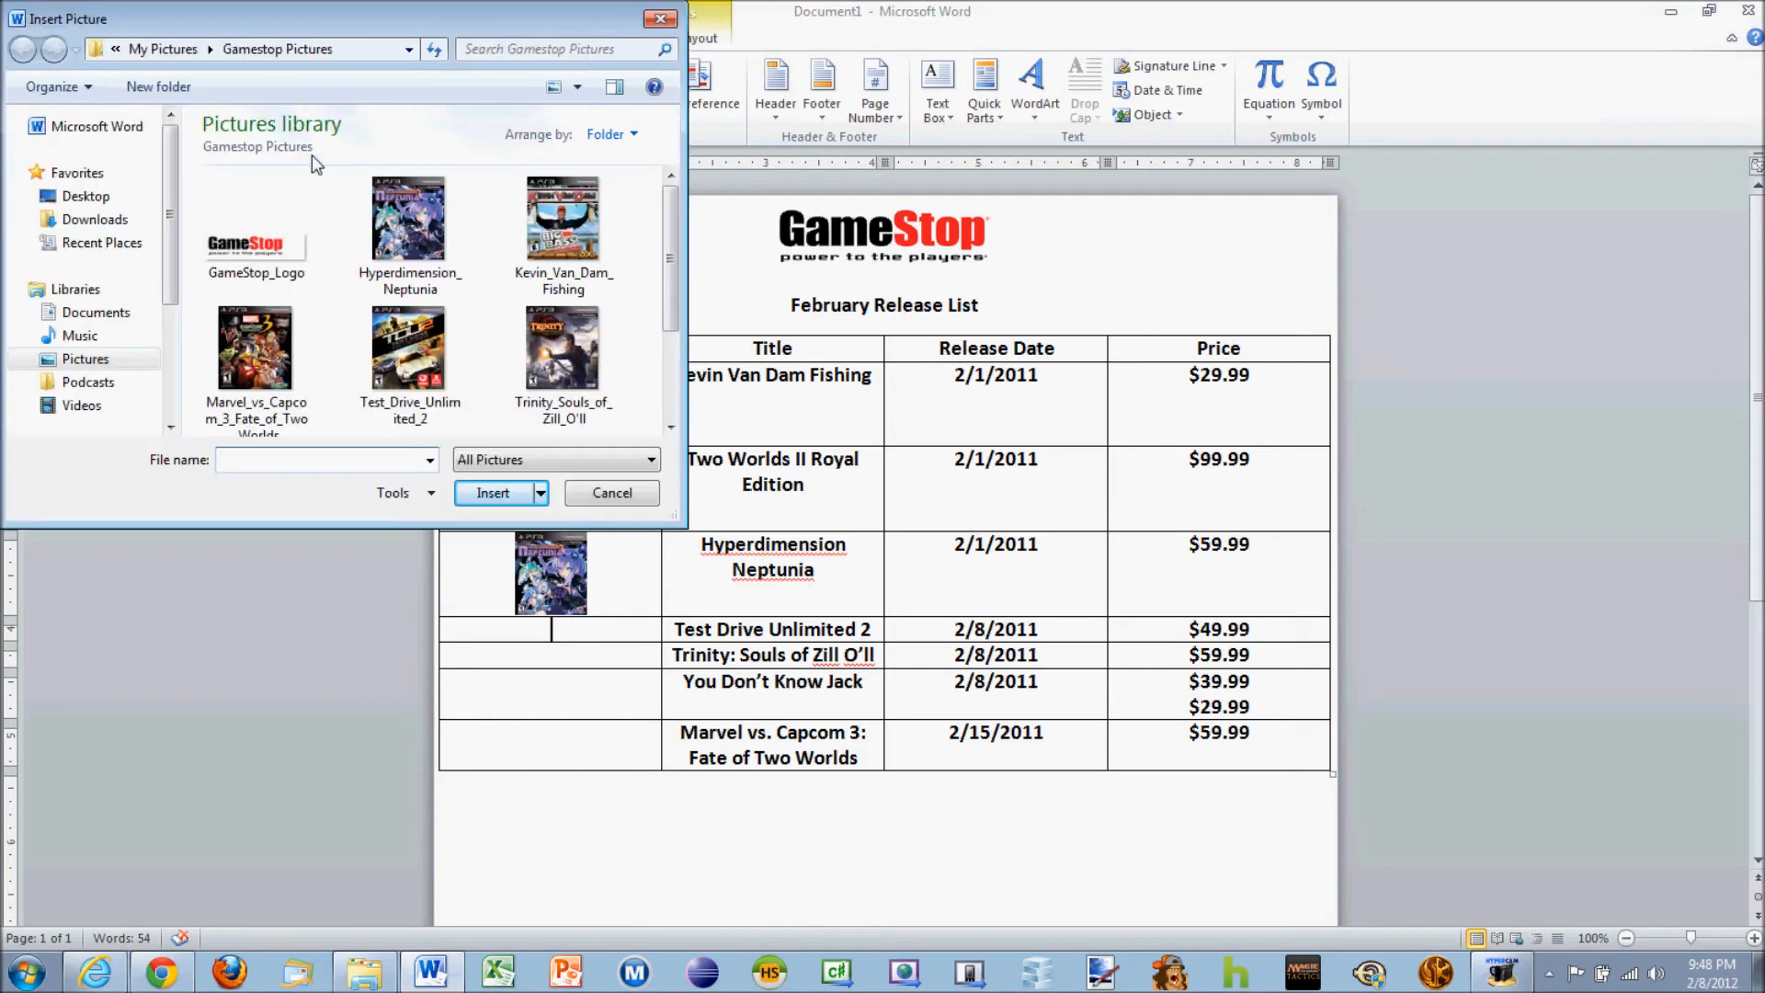
click(441, 333)
click(492, 493)
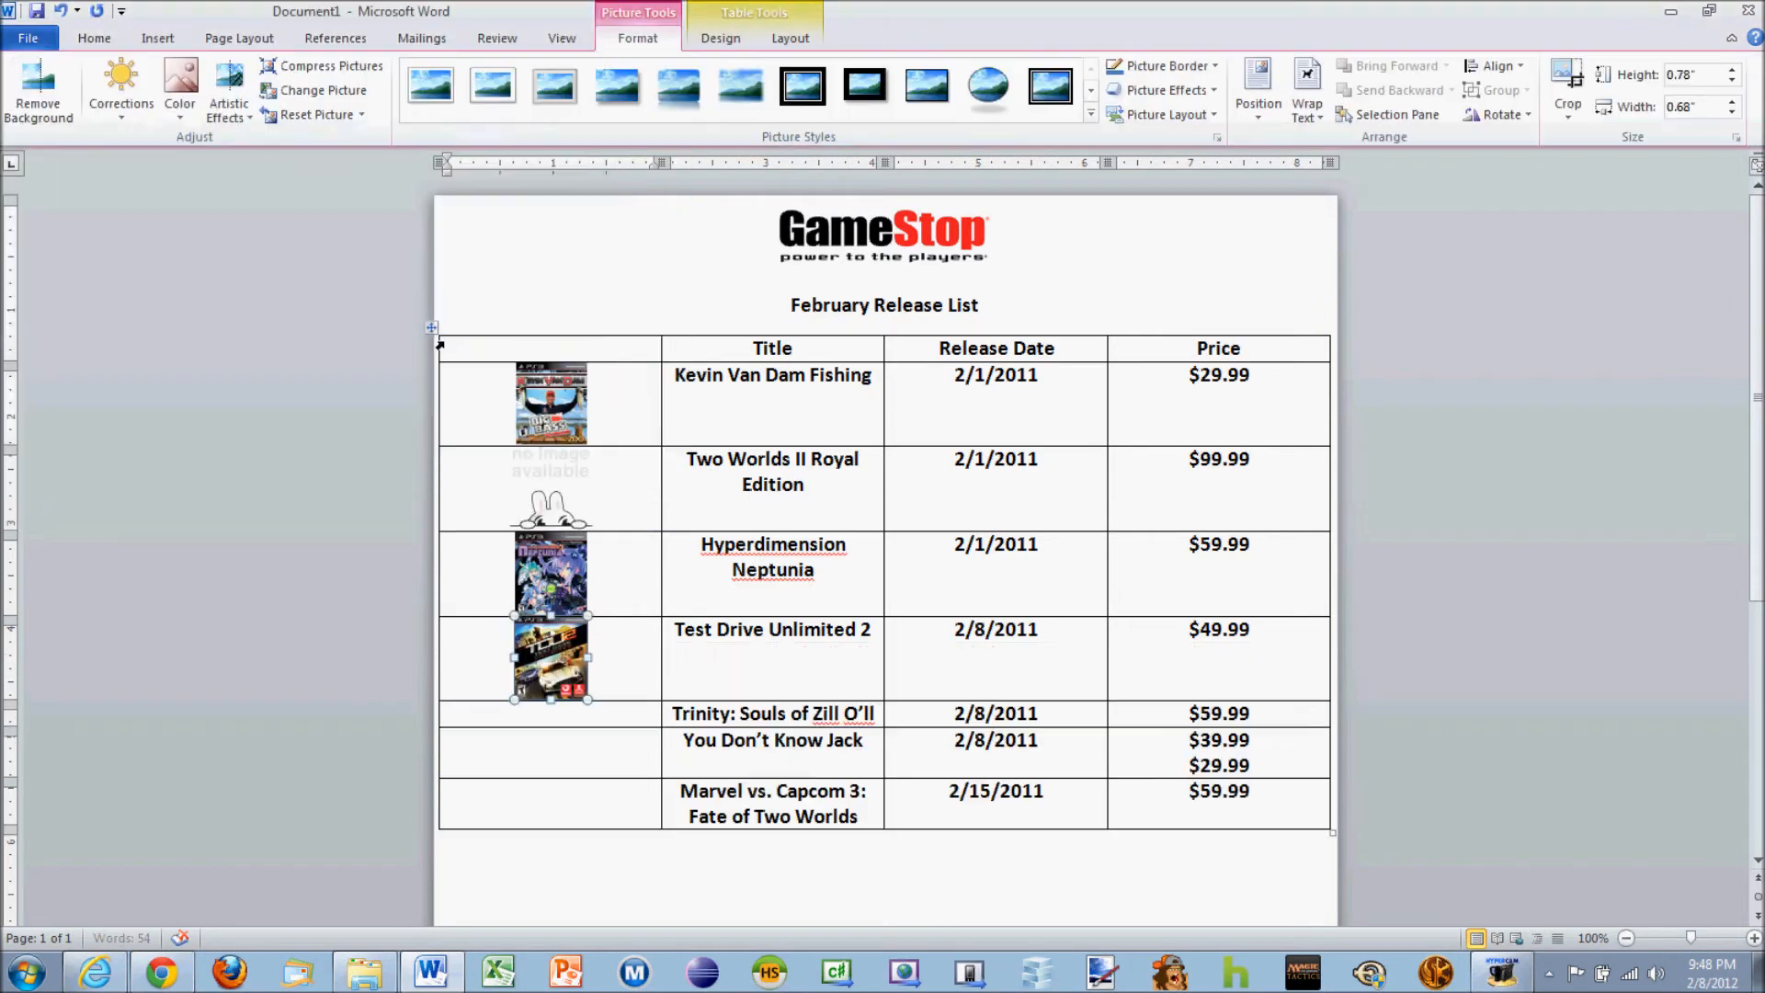
Insert the Trinity_Souls_of_Zill_O'll picture into the first cell of the Trinity: Souls of Zill O'll row
click(586, 718)
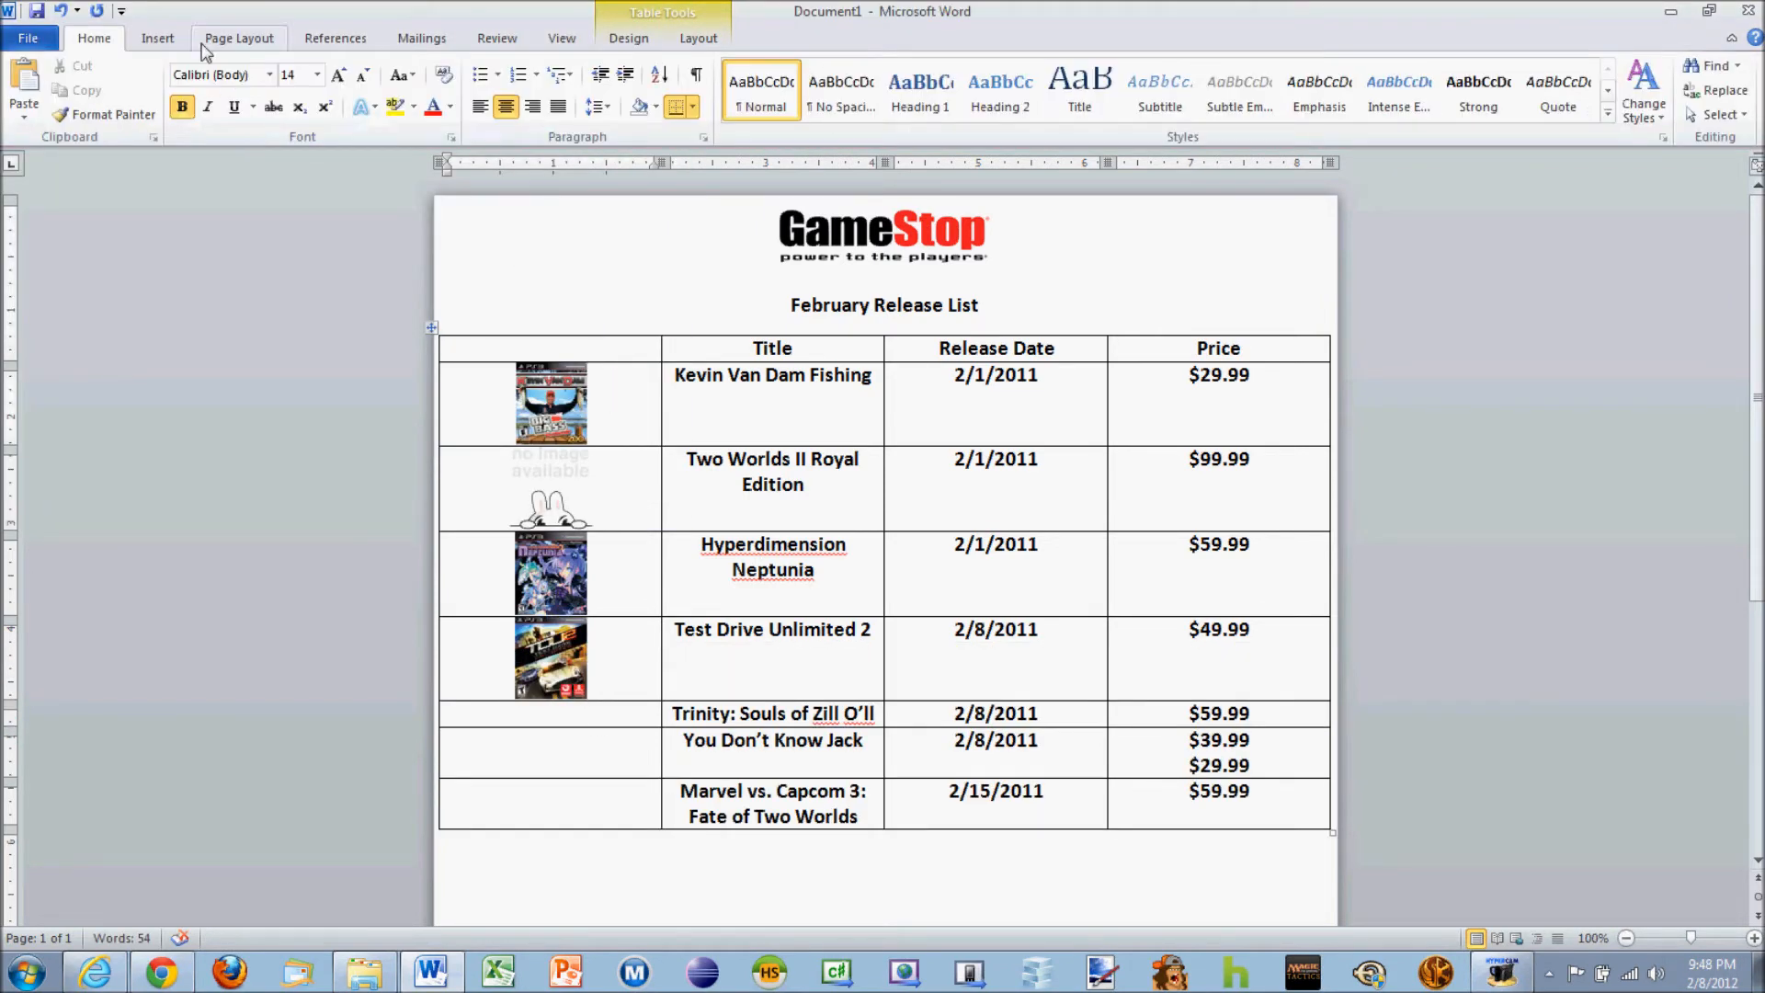
click(158, 38)
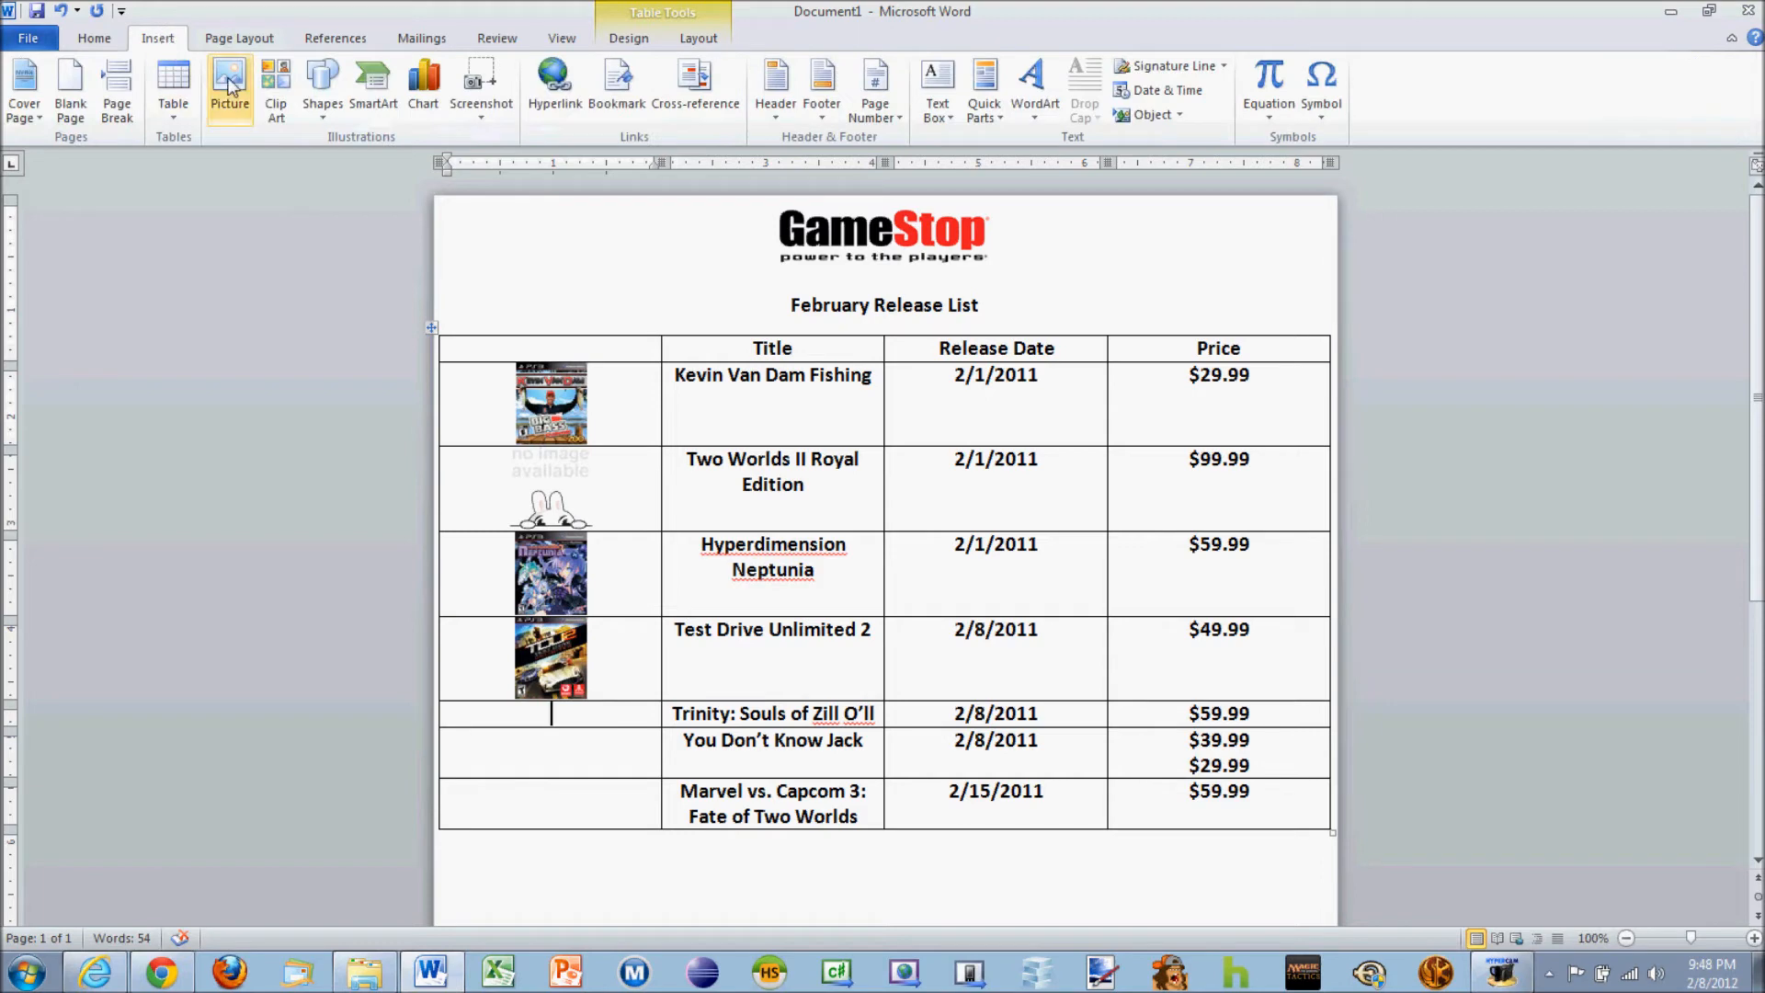
click(229, 88)
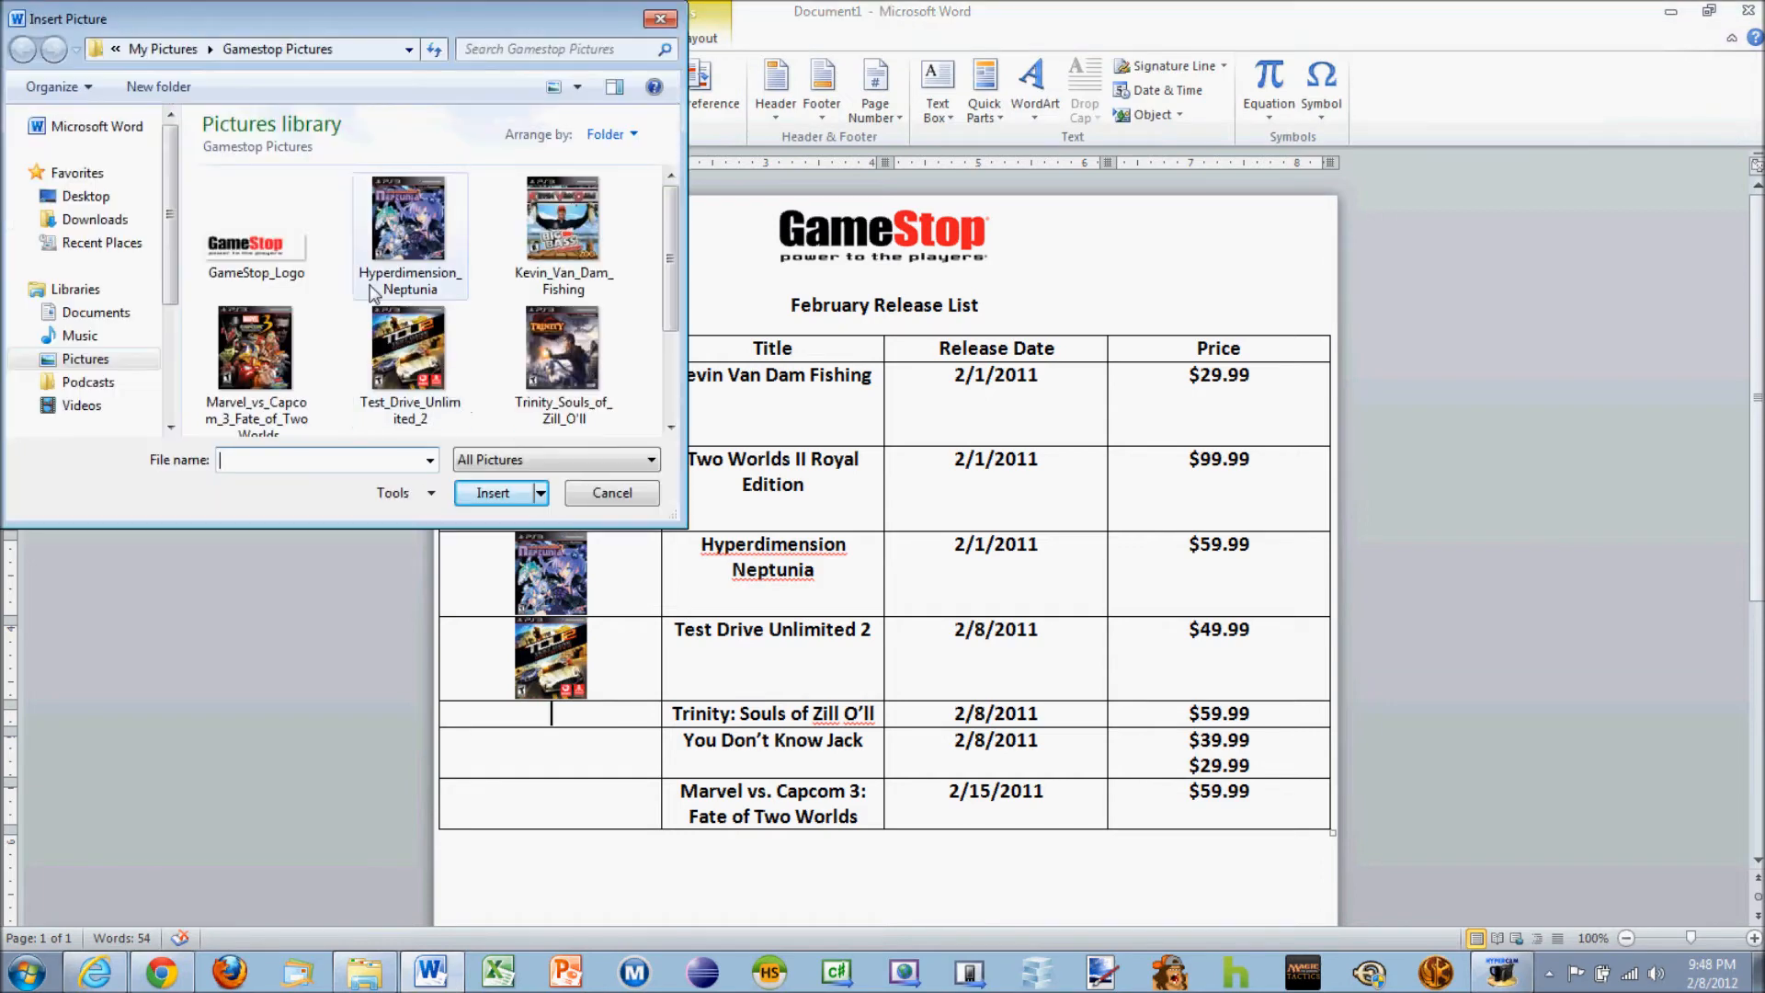
double_click(563, 349)
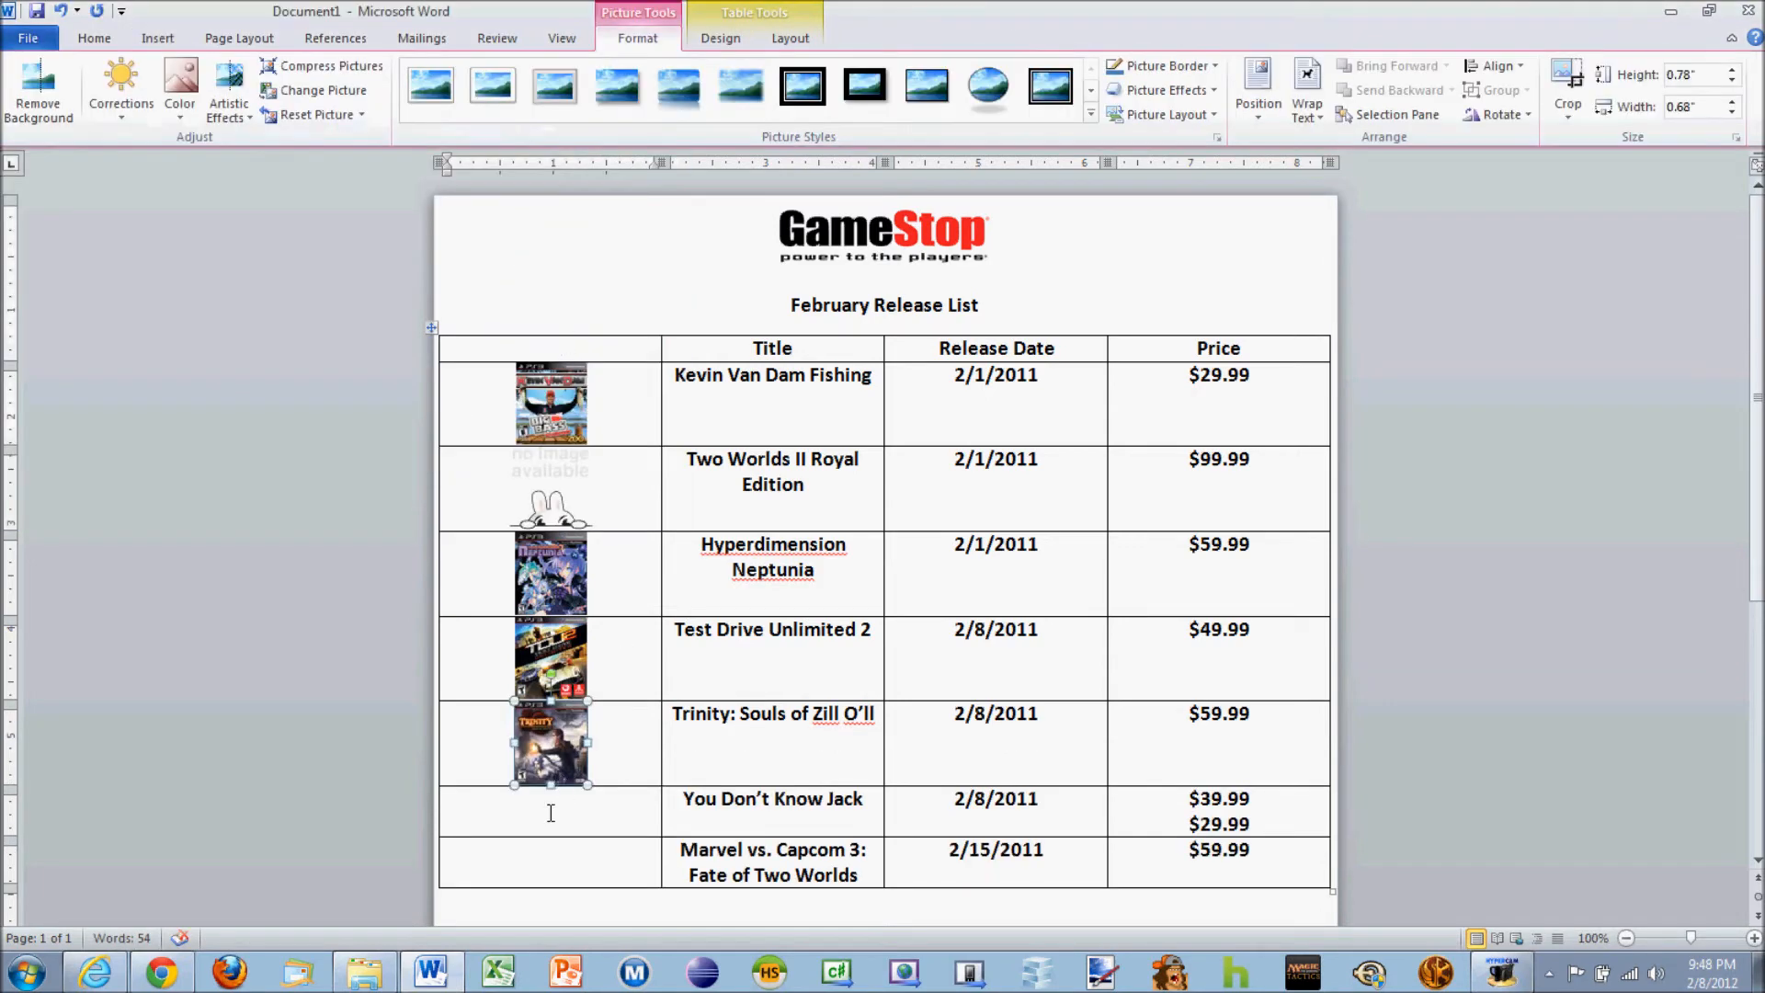
Insert the You Don't Know Jack cover picture into the first cell of the You Don't Know Jack row
click(552, 815)
click(158, 38)
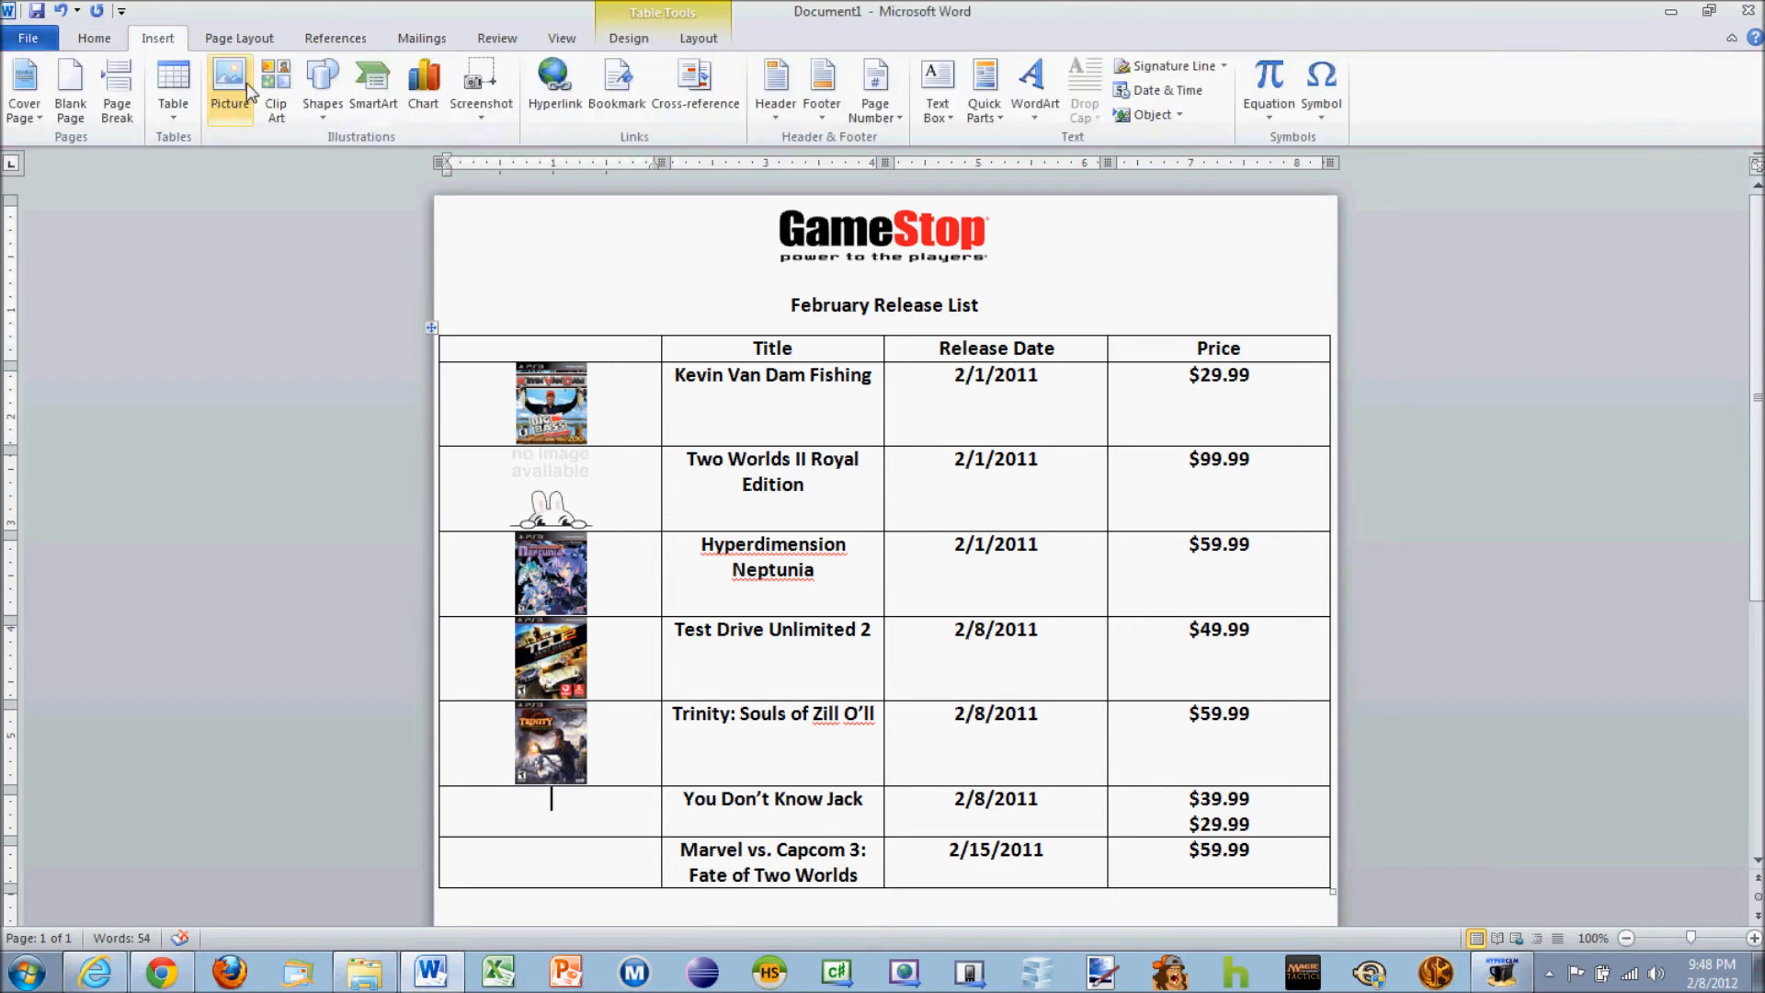
click(243, 83)
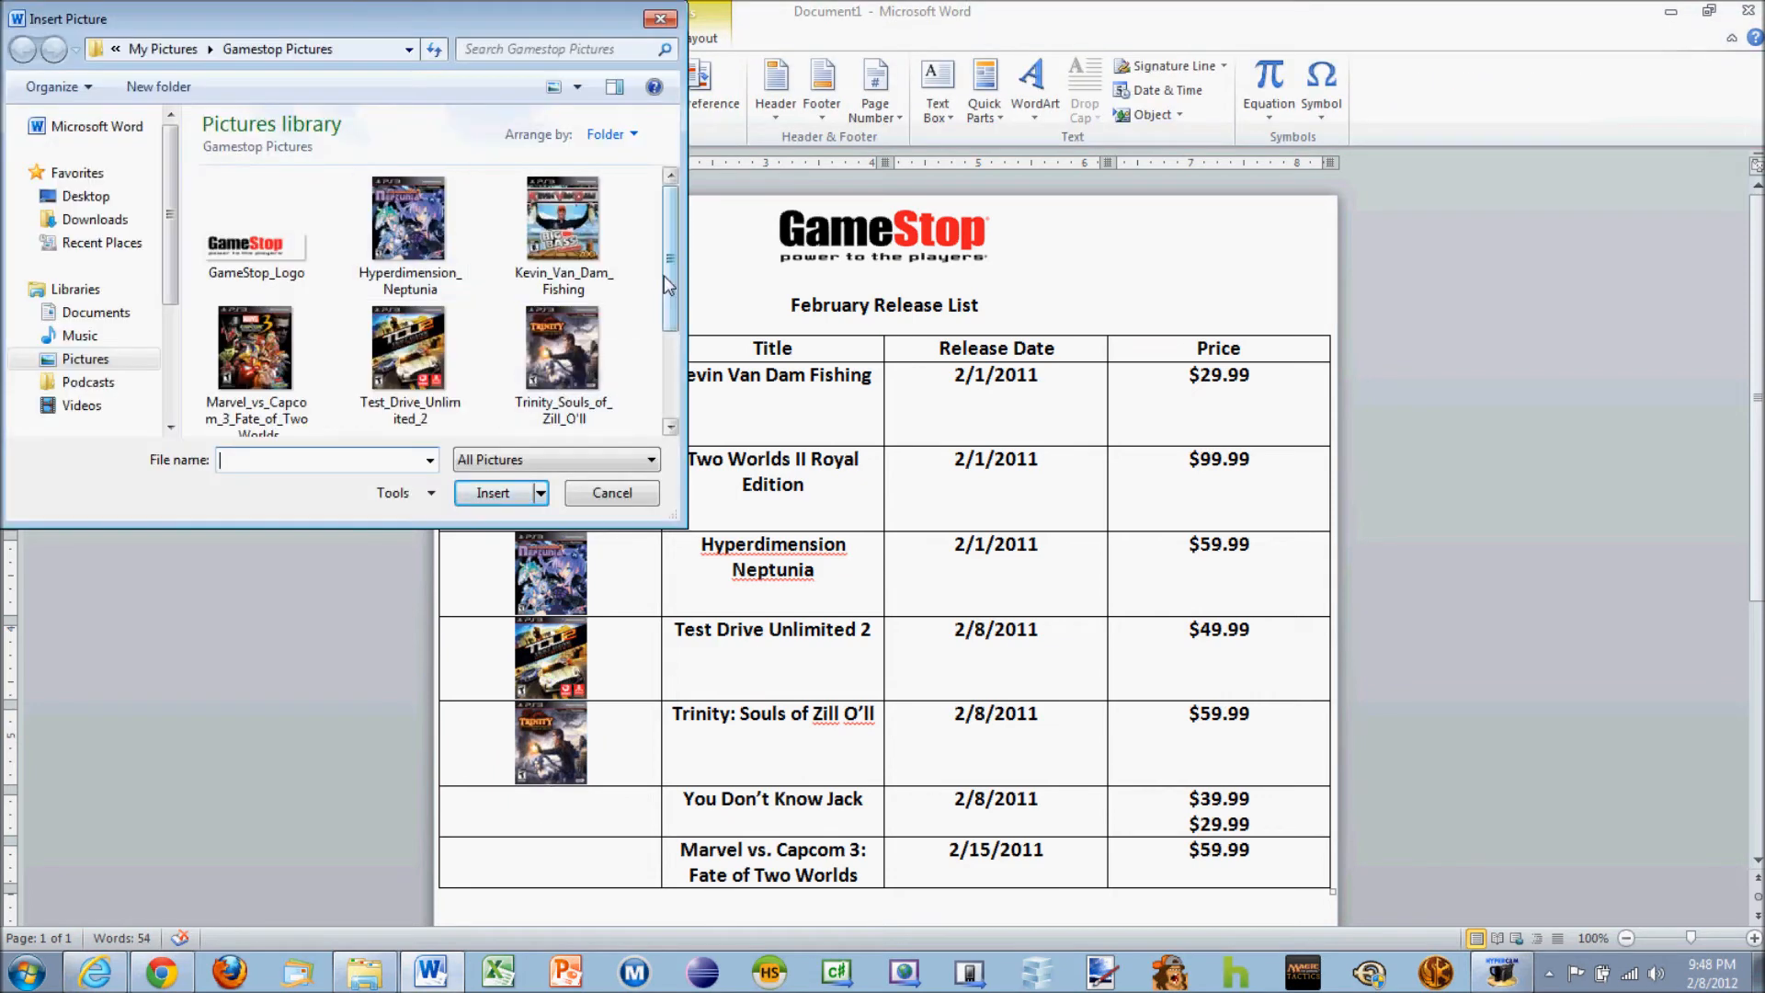
drag(665, 292, 665, 382)
double_click(415, 361)
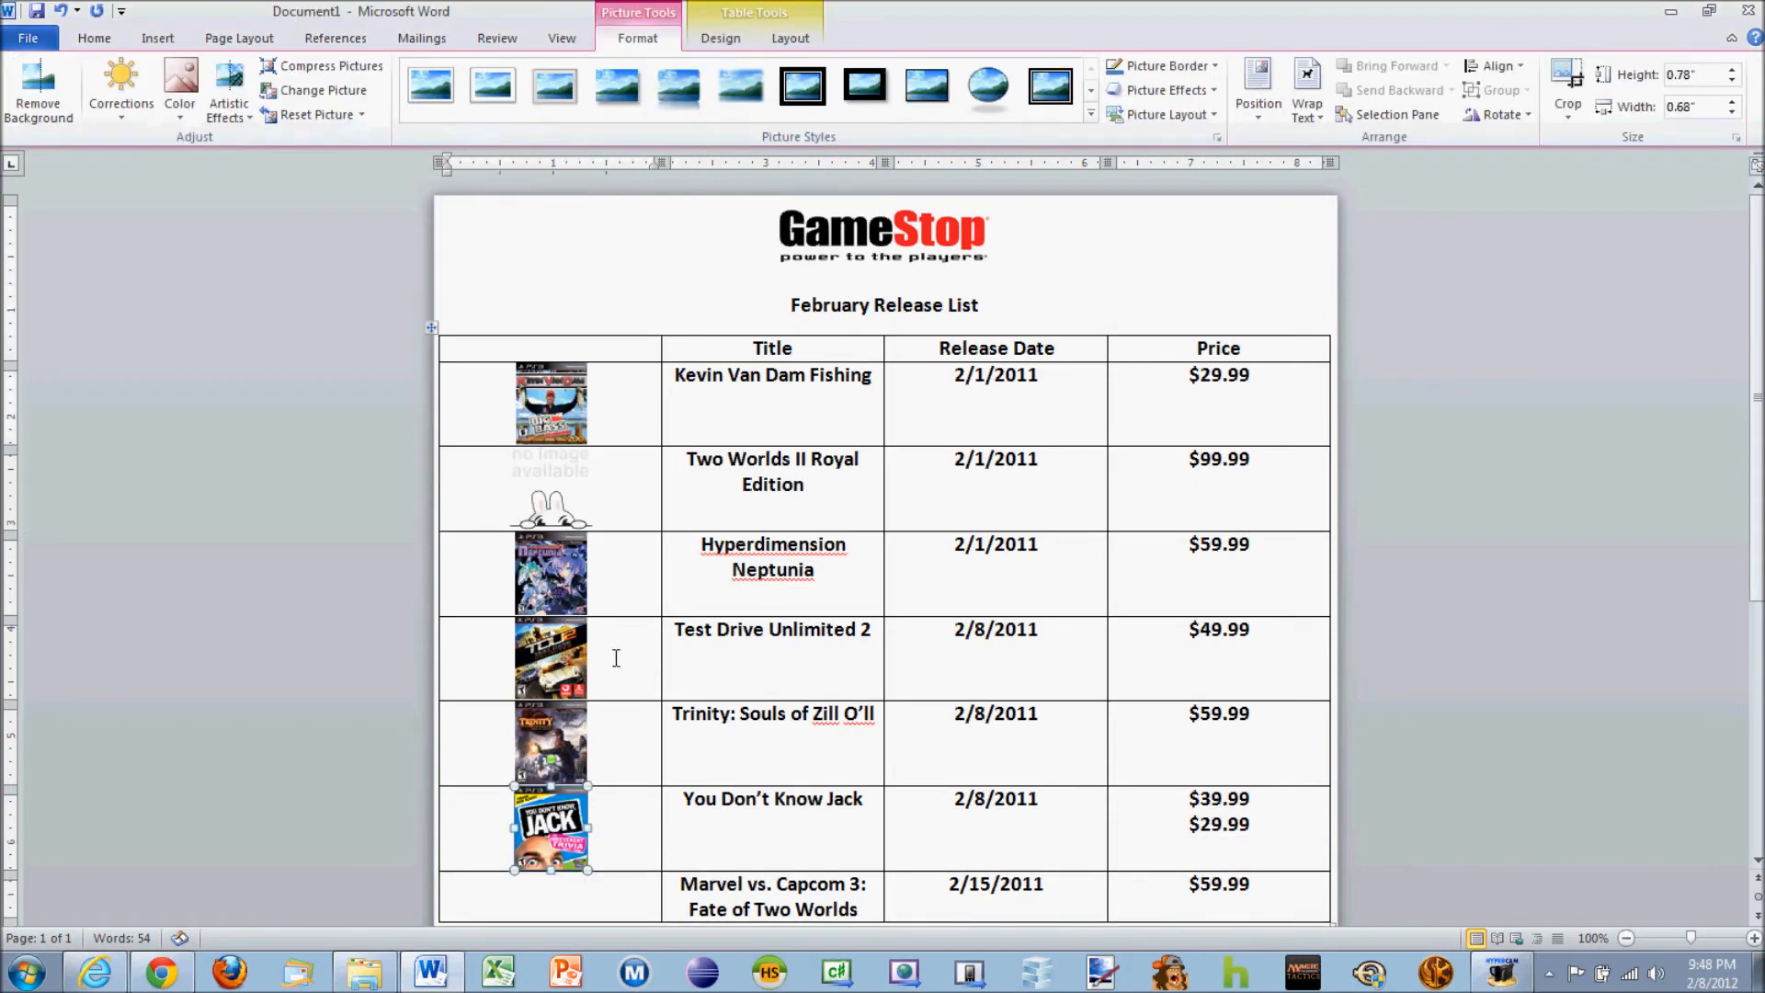
Insert the Marvel_vs_Capcom_3_Fate_of_Two_Worlds picture into the first cell of the Marvel vs. Capcom 3 row
click(568, 906)
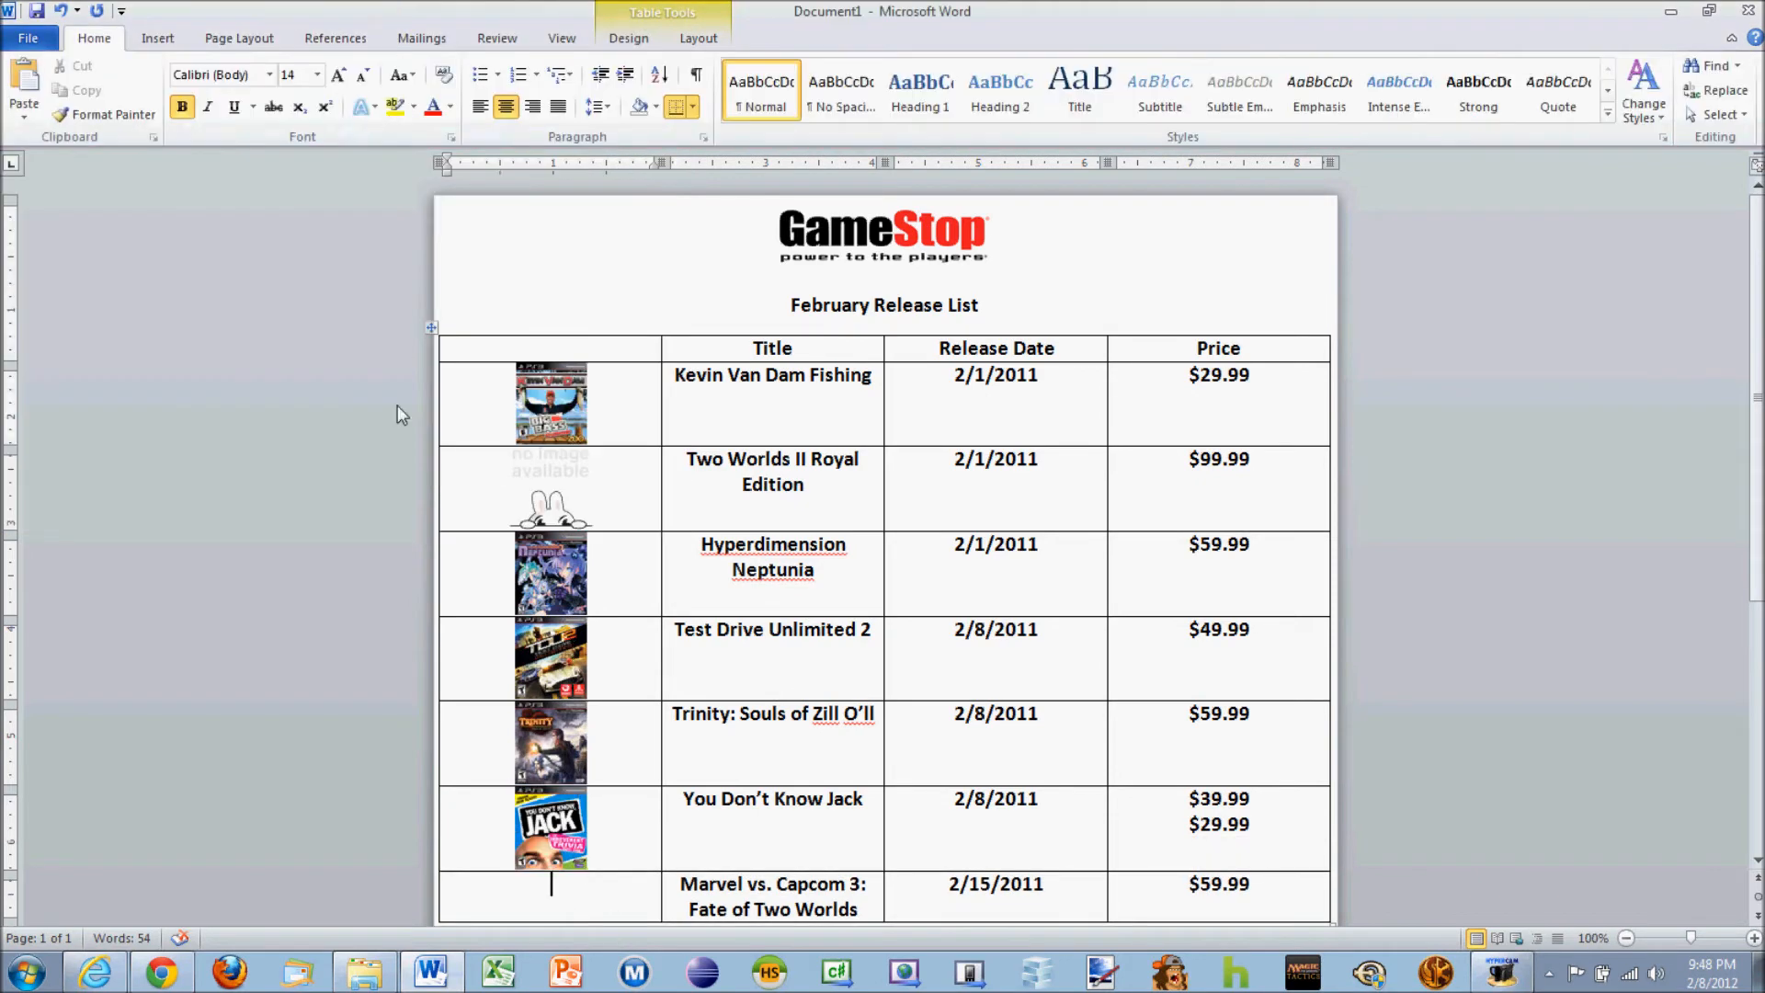
click(171, 37)
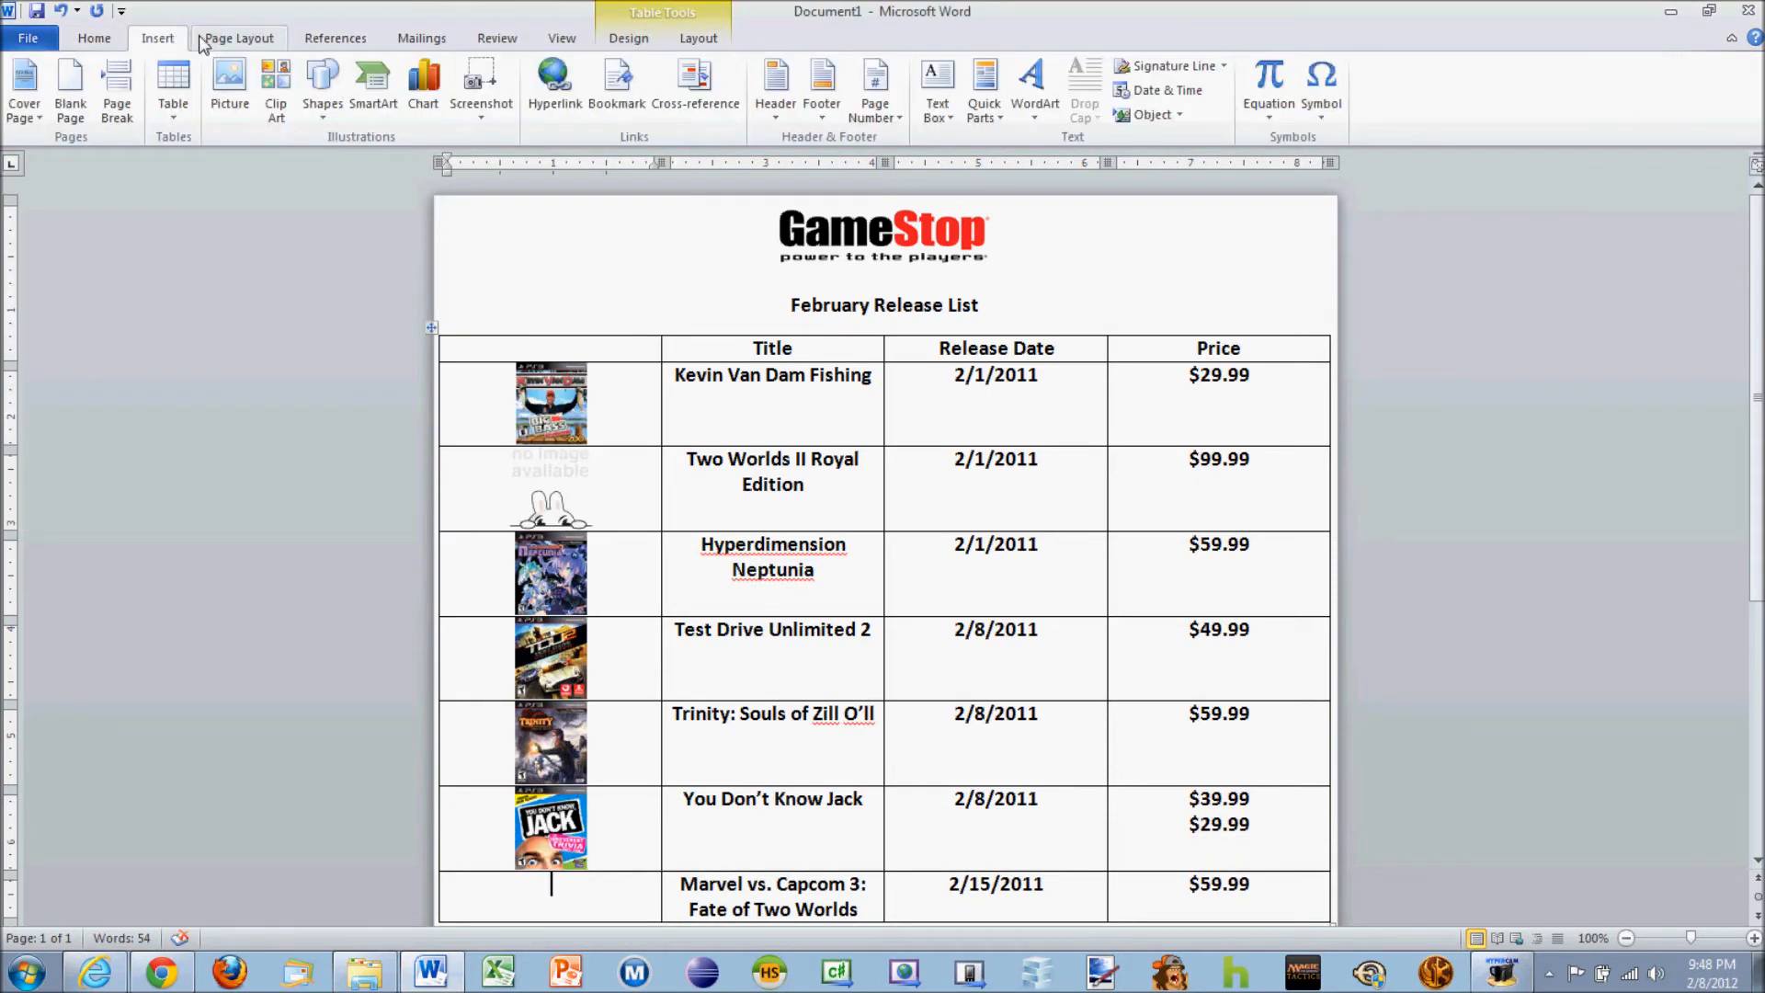
click(228, 66)
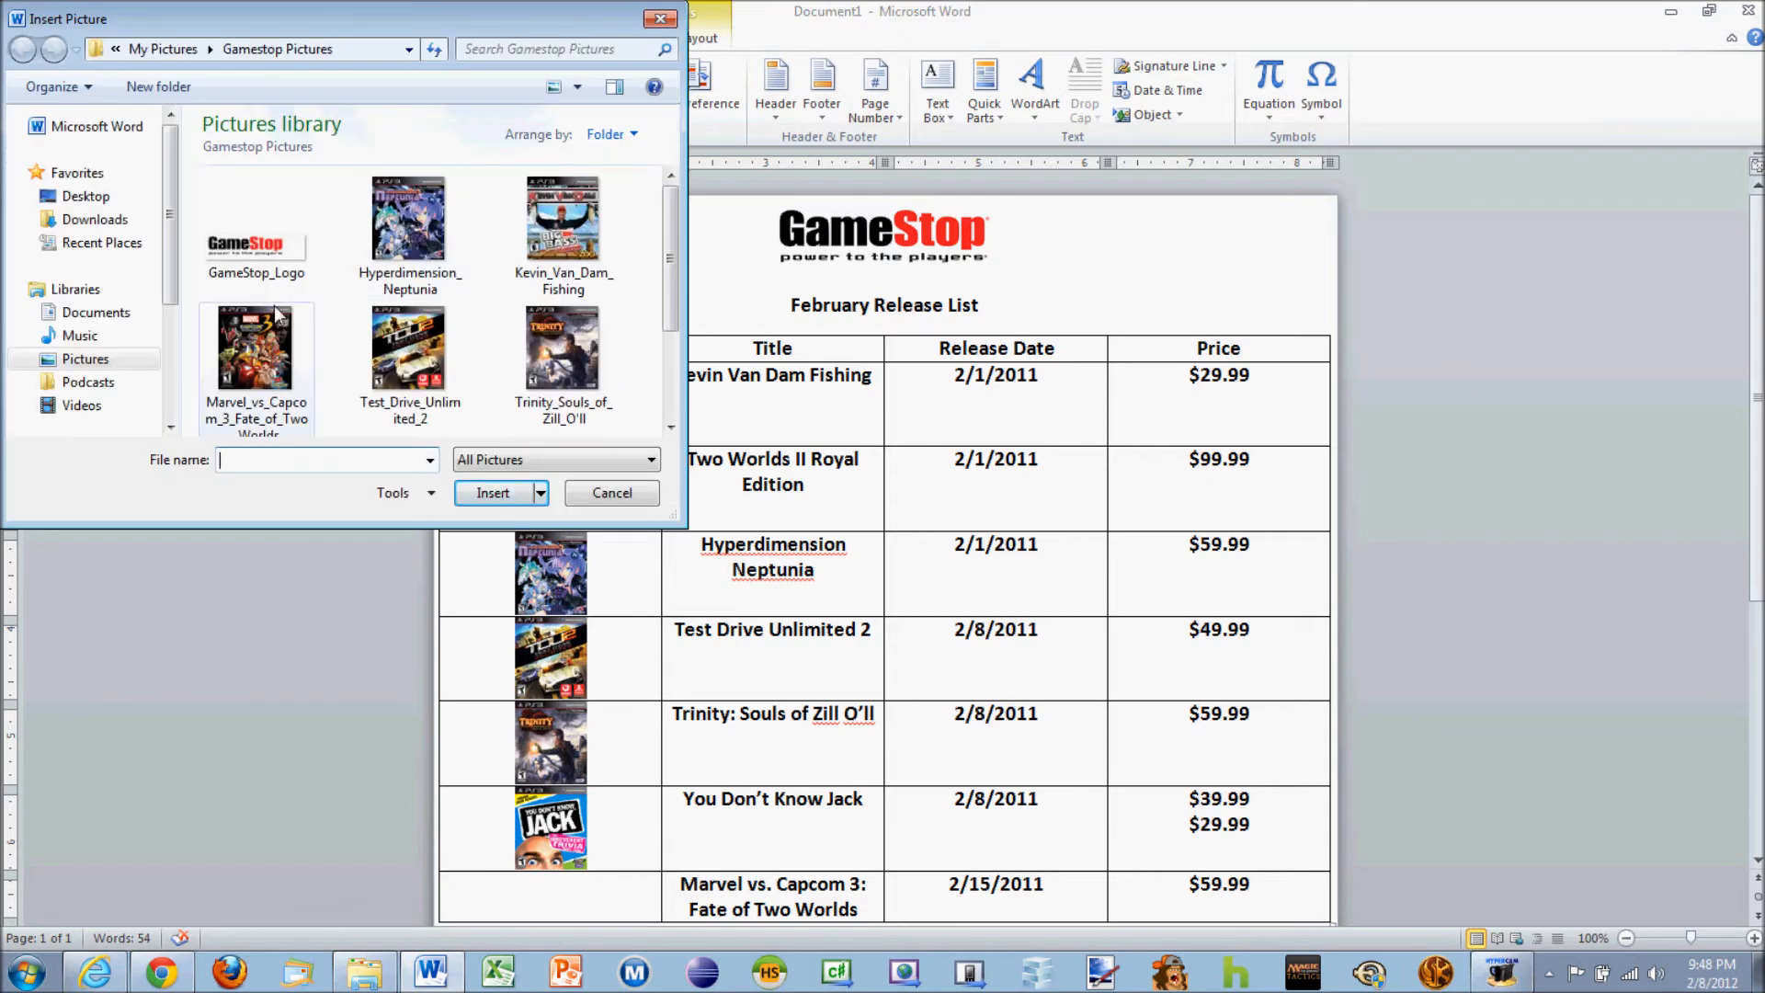
double_click(248, 323)
Remove all borders from the table's header row containing Title, Release Date and Price
scroll(991, 589, up, 7)
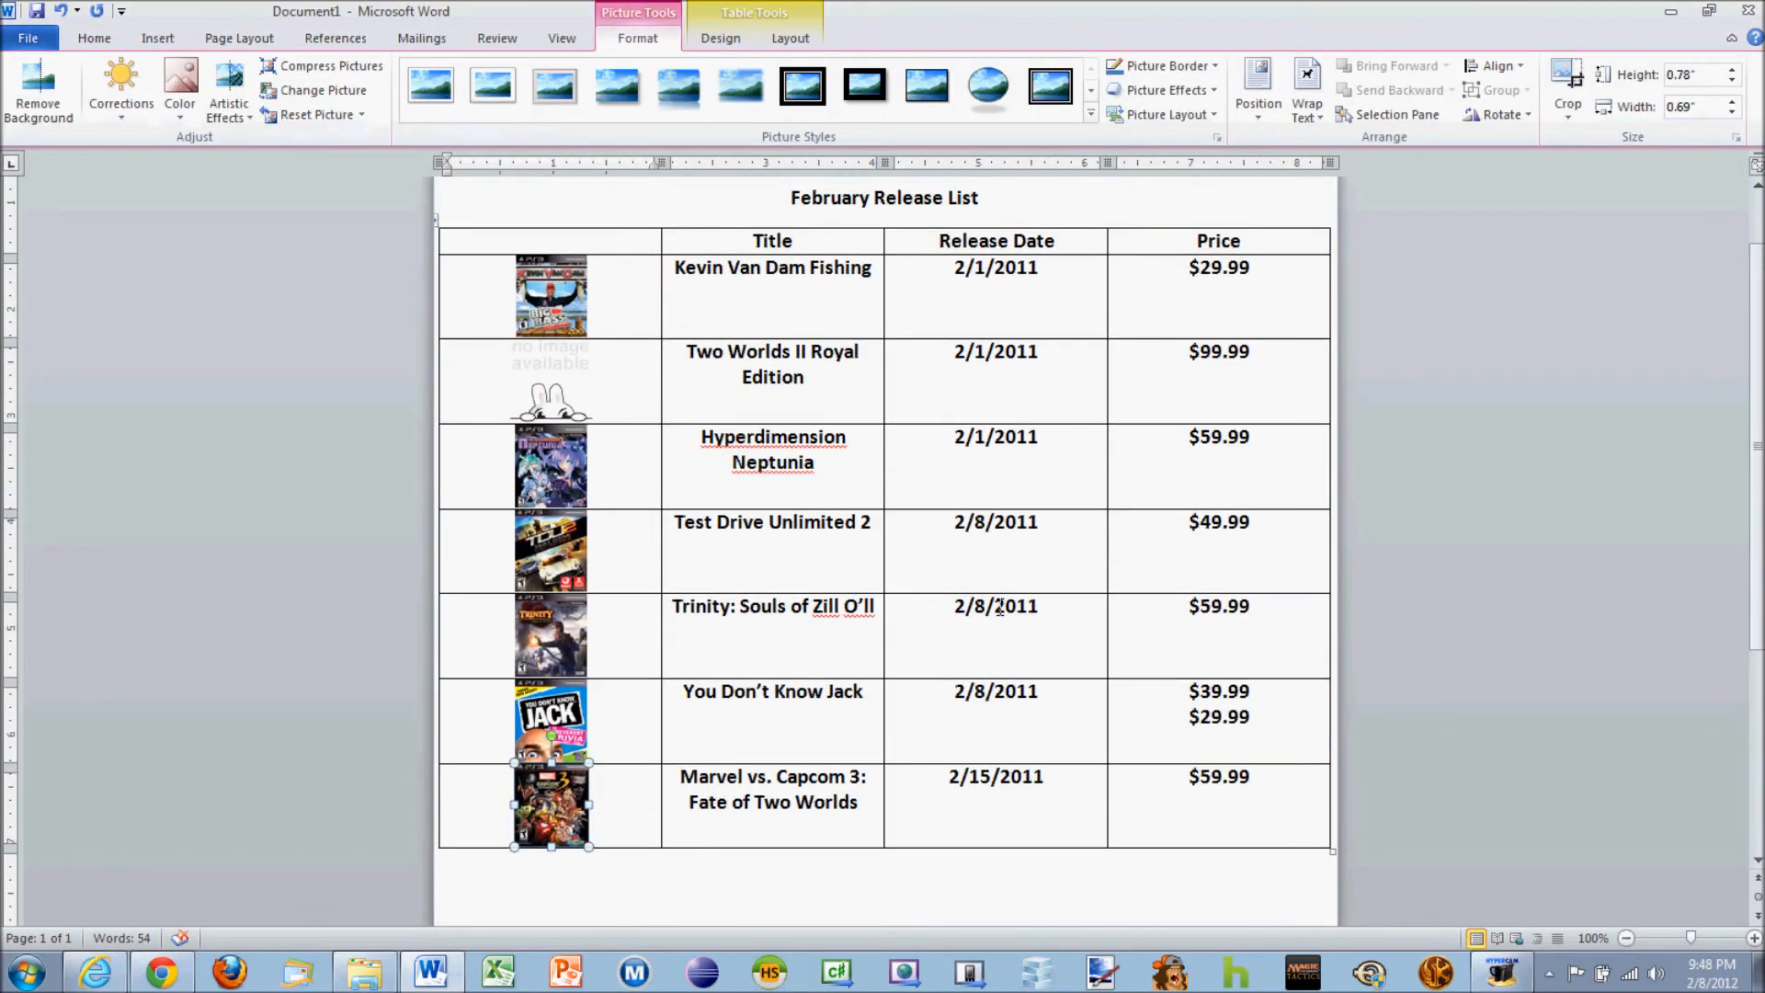
scroll(999, 608, up, 1)
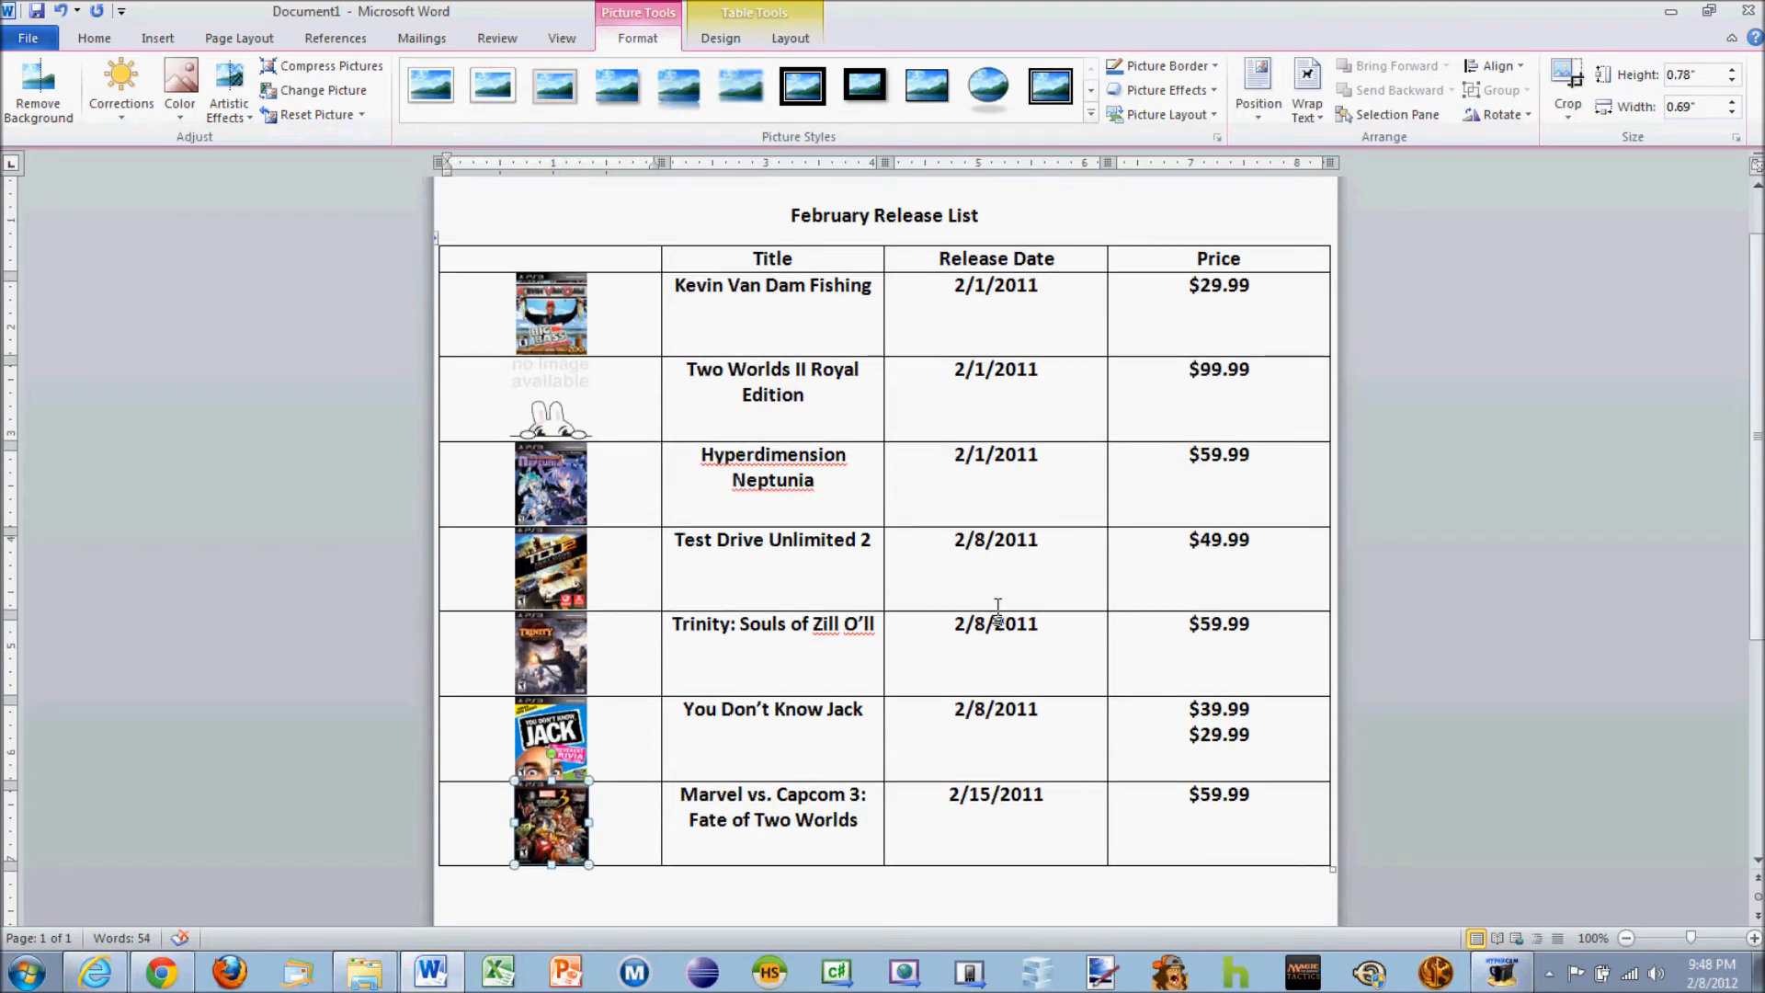
scroll(792, 420, up, 2)
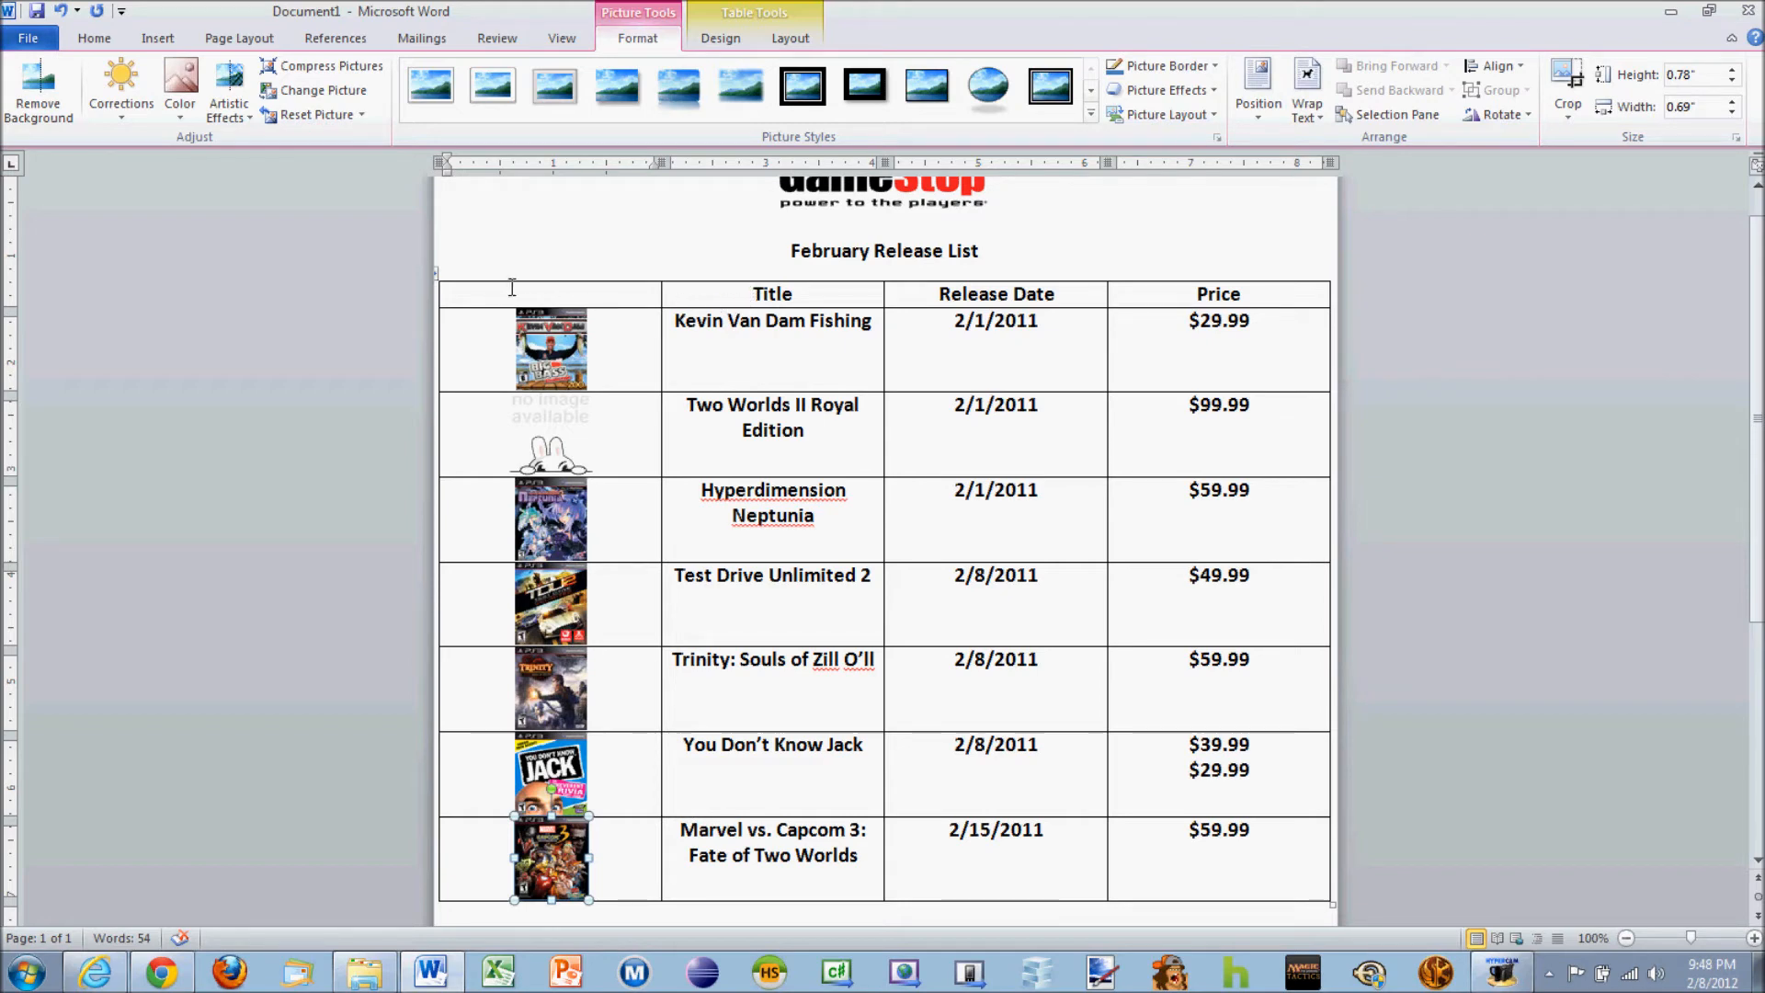
drag(454, 293, 1130, 302)
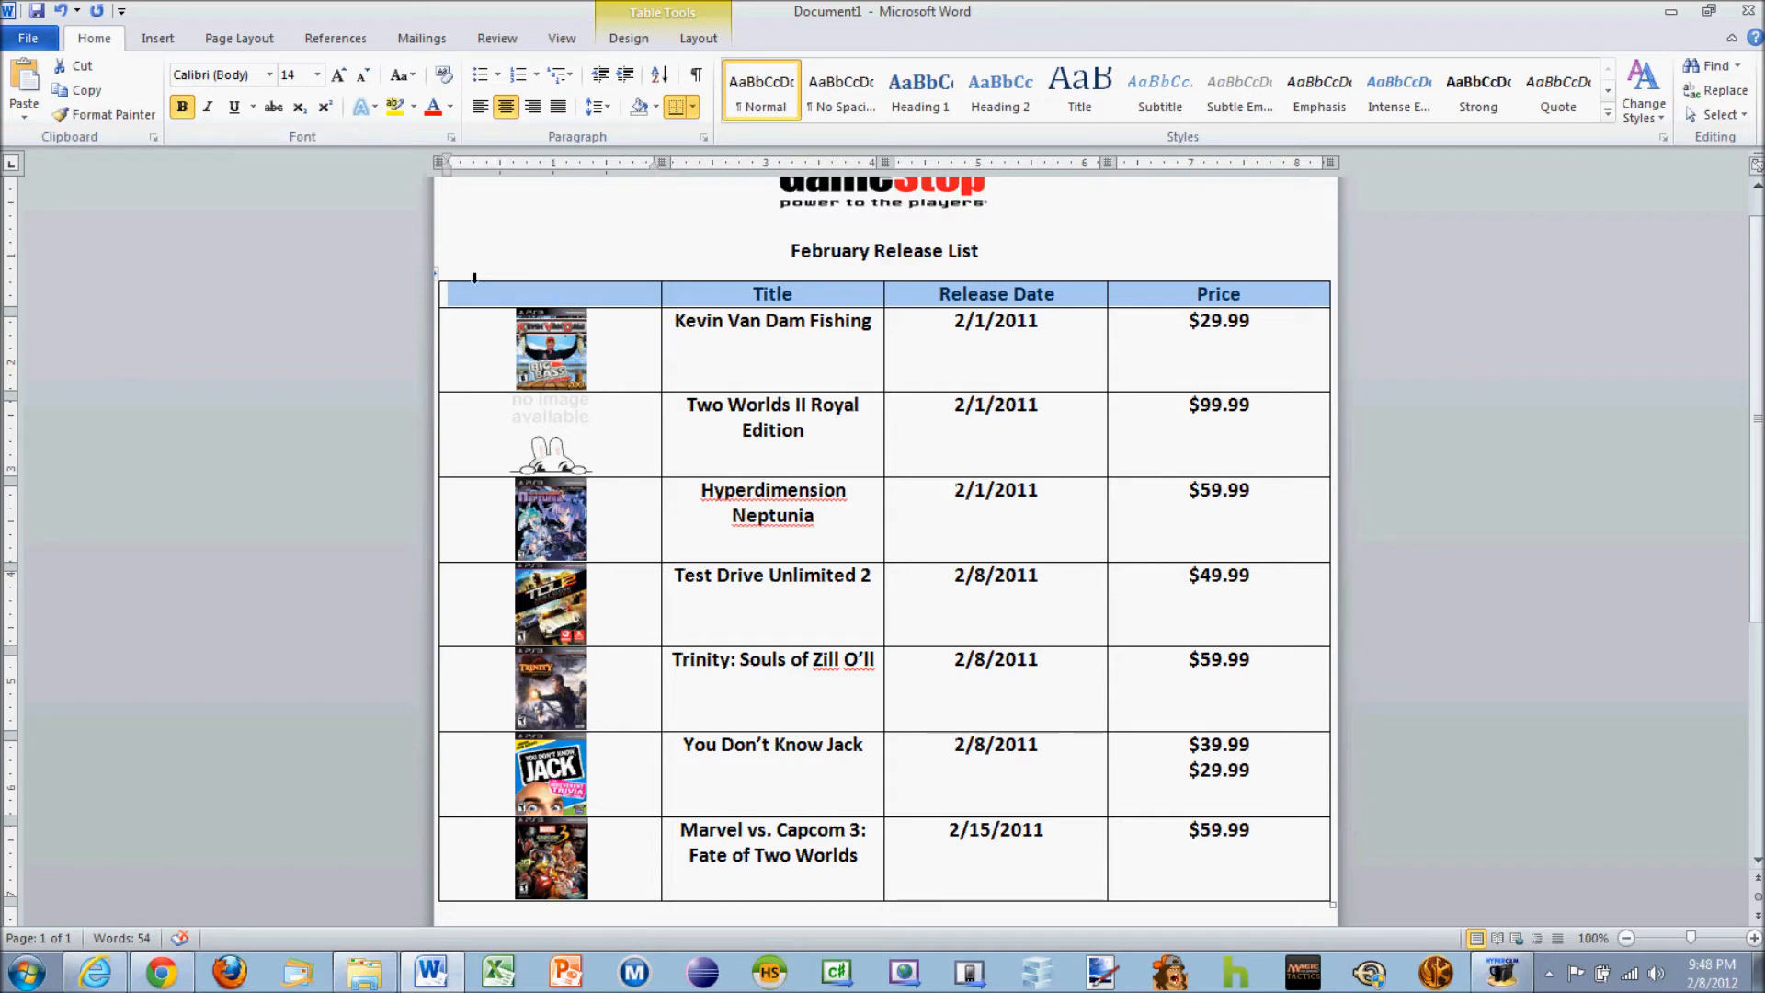
click(429, 306)
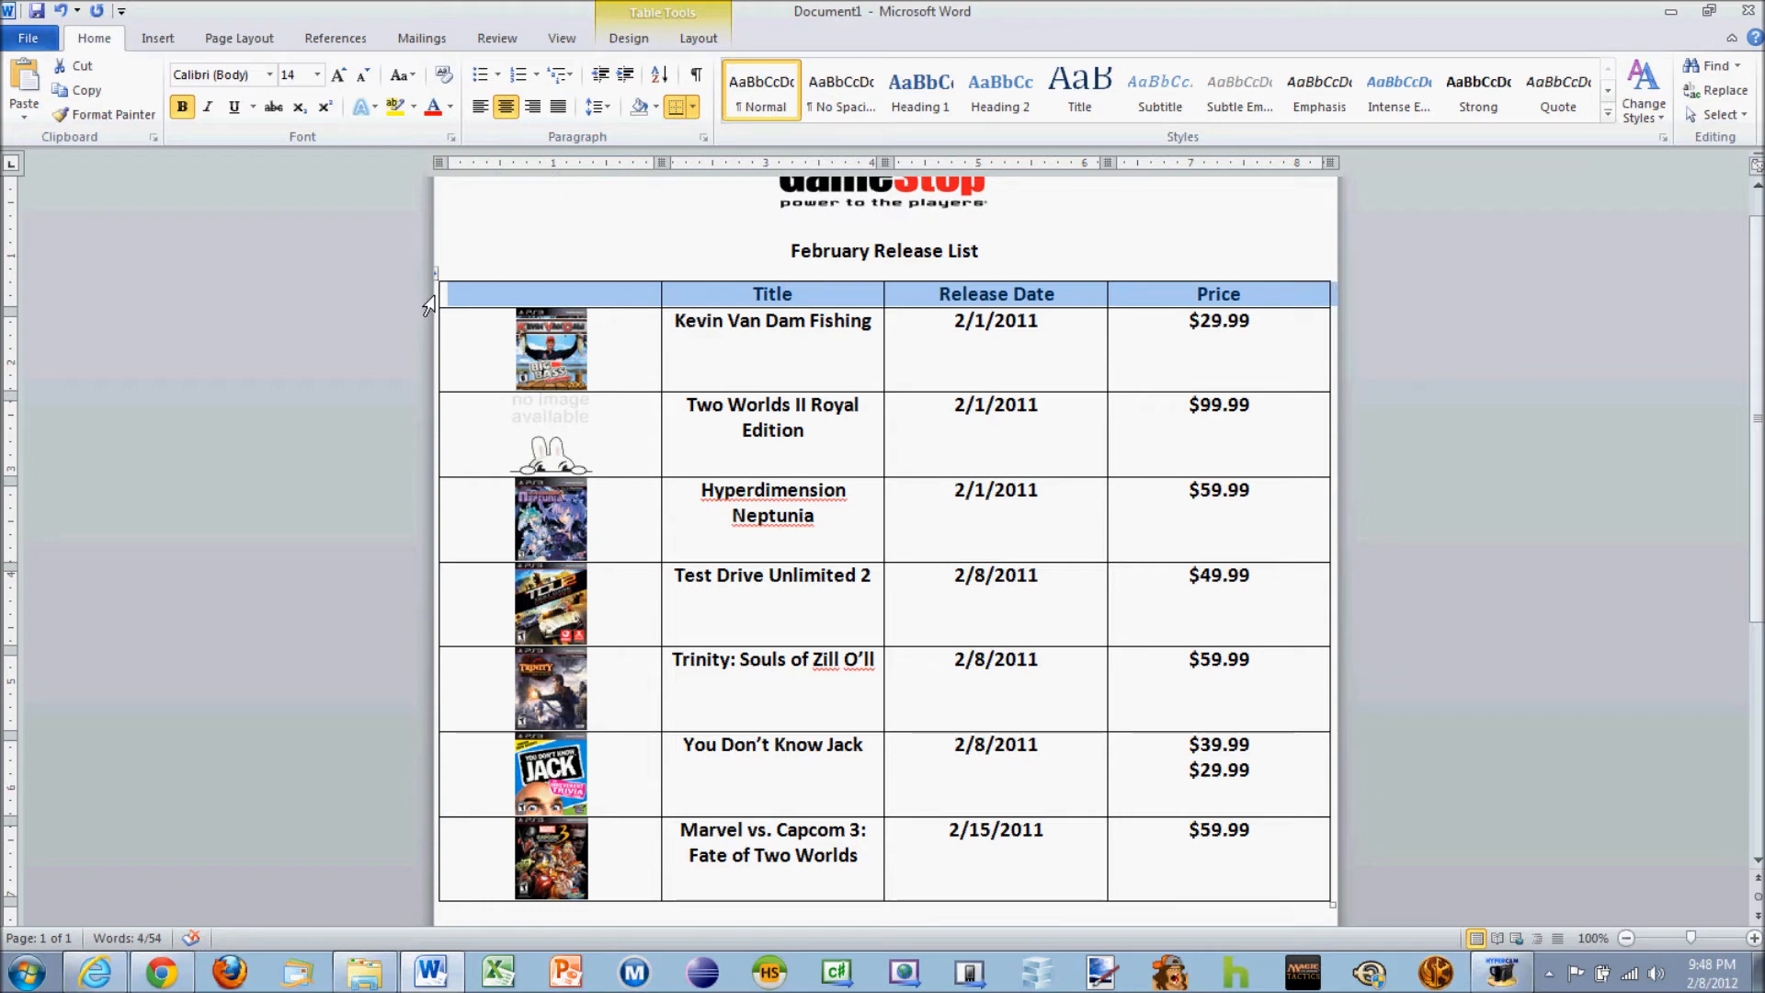
click(682, 44)
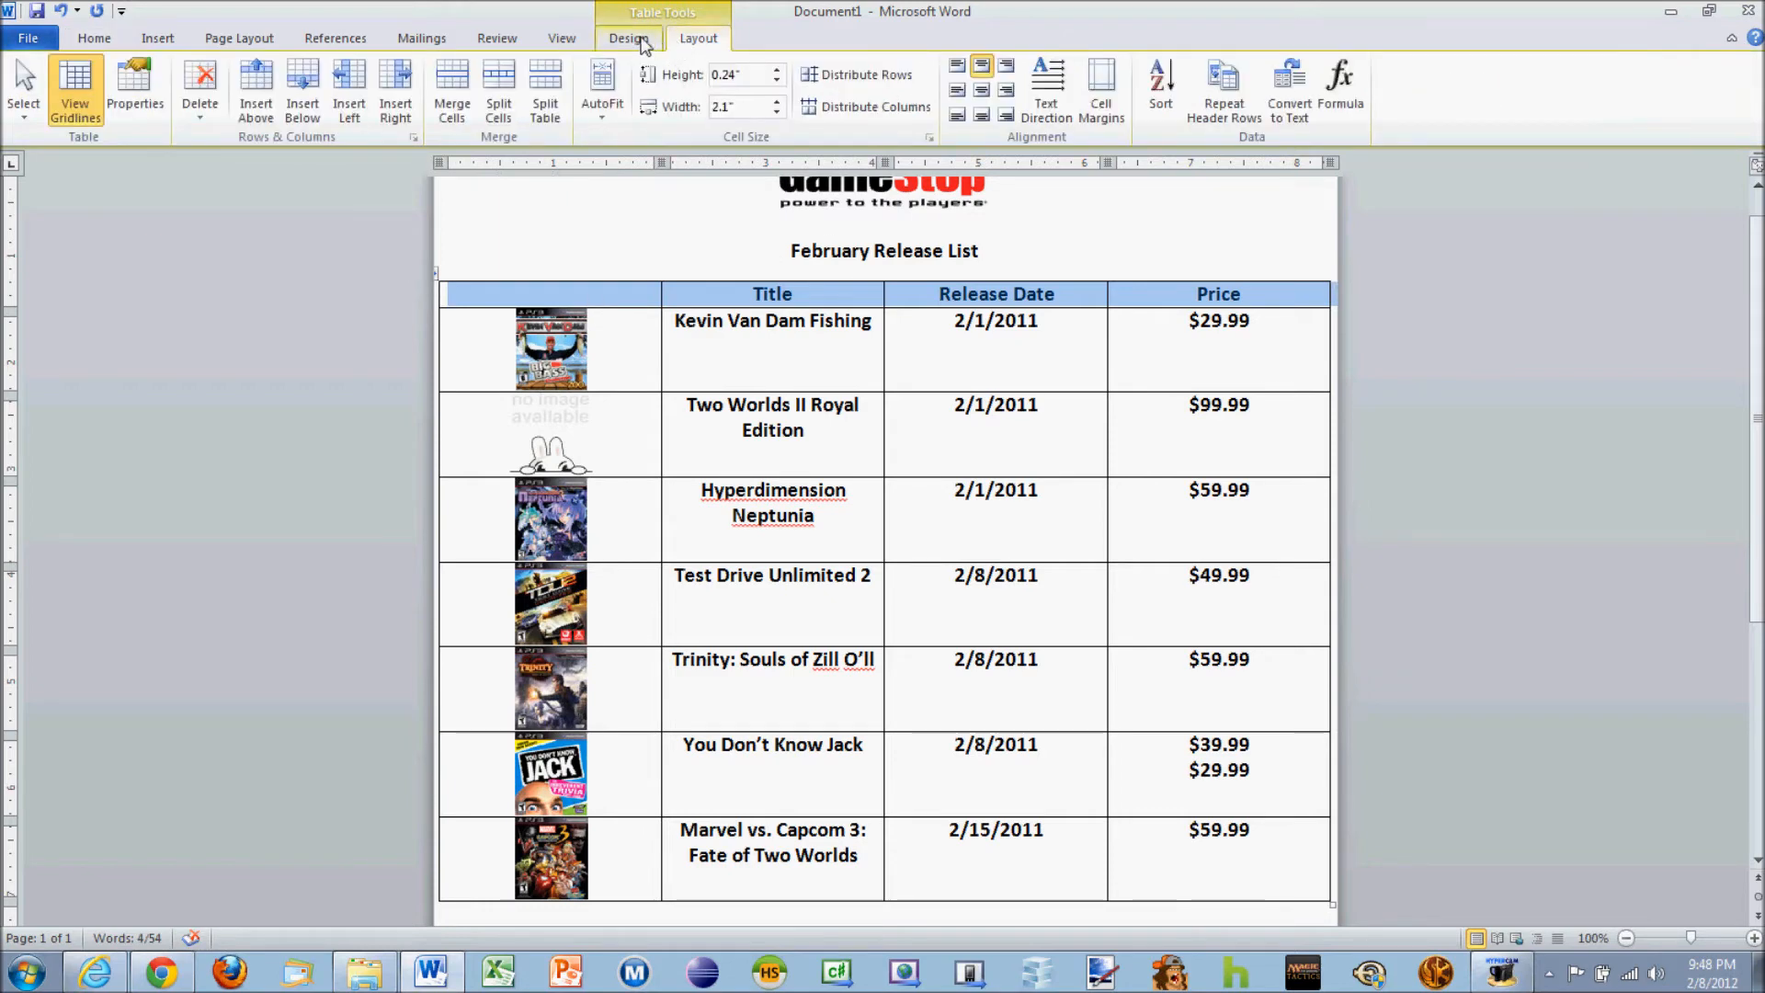
click(639, 46)
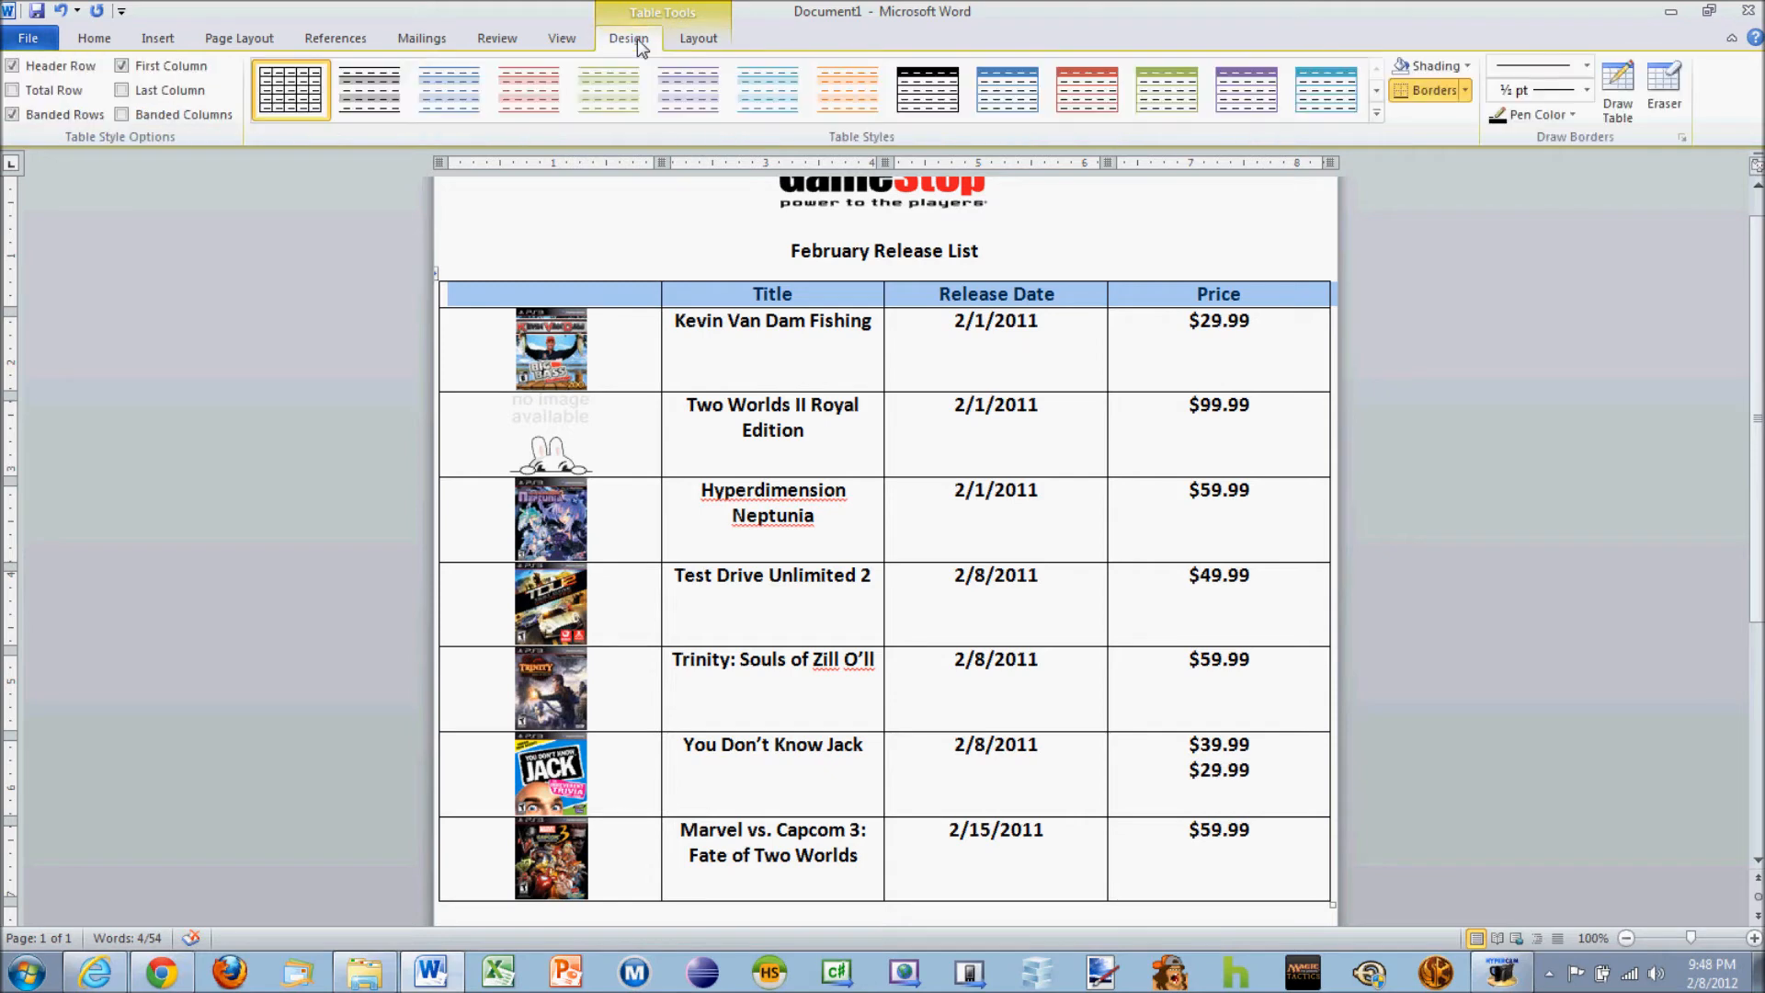
click(1466, 91)
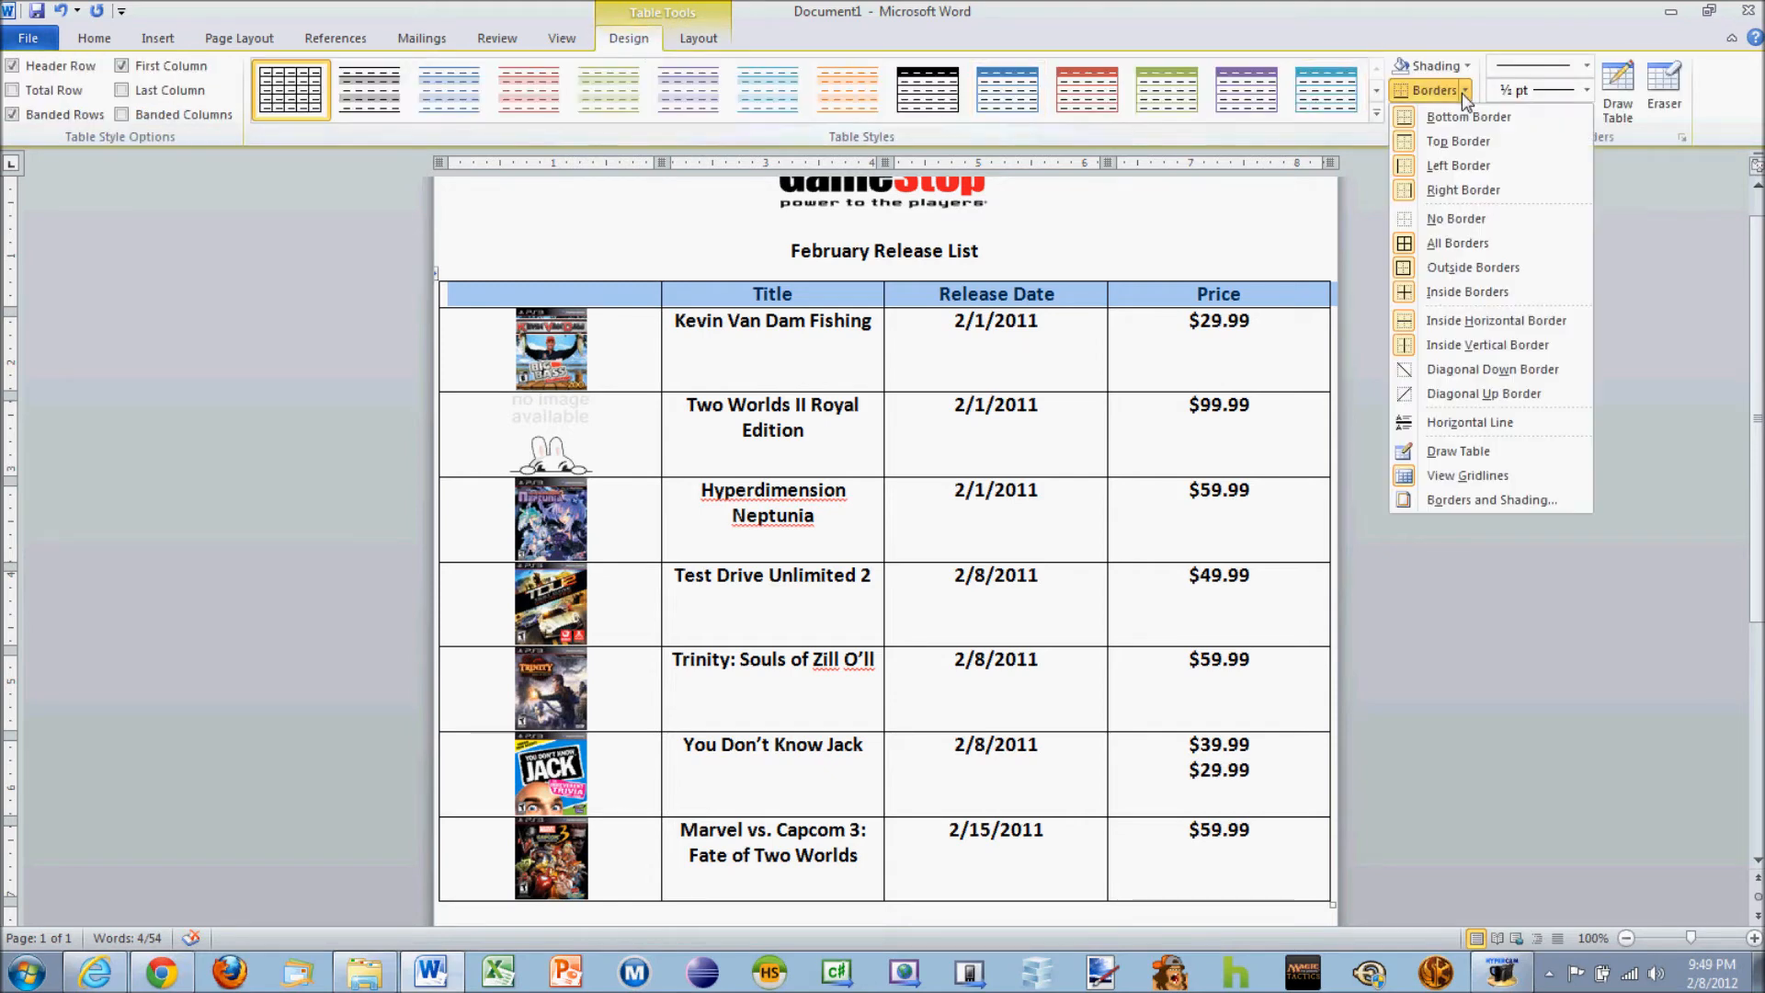
click(1454, 215)
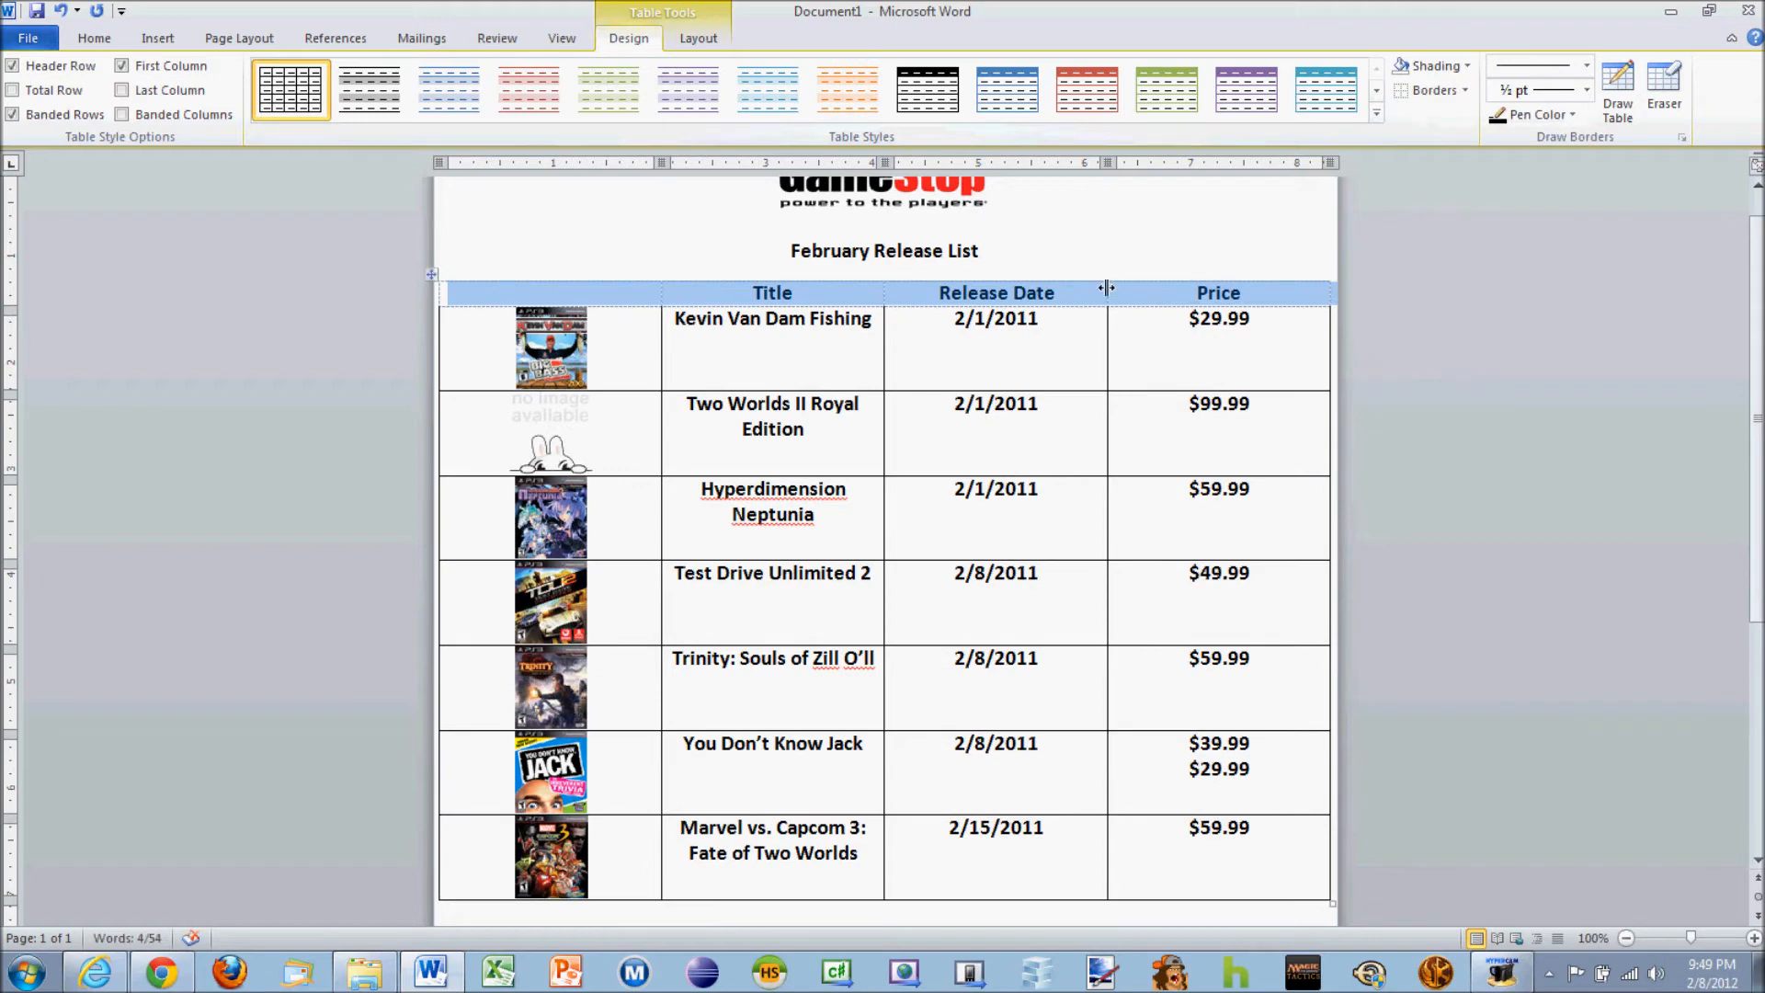
click(952, 342)
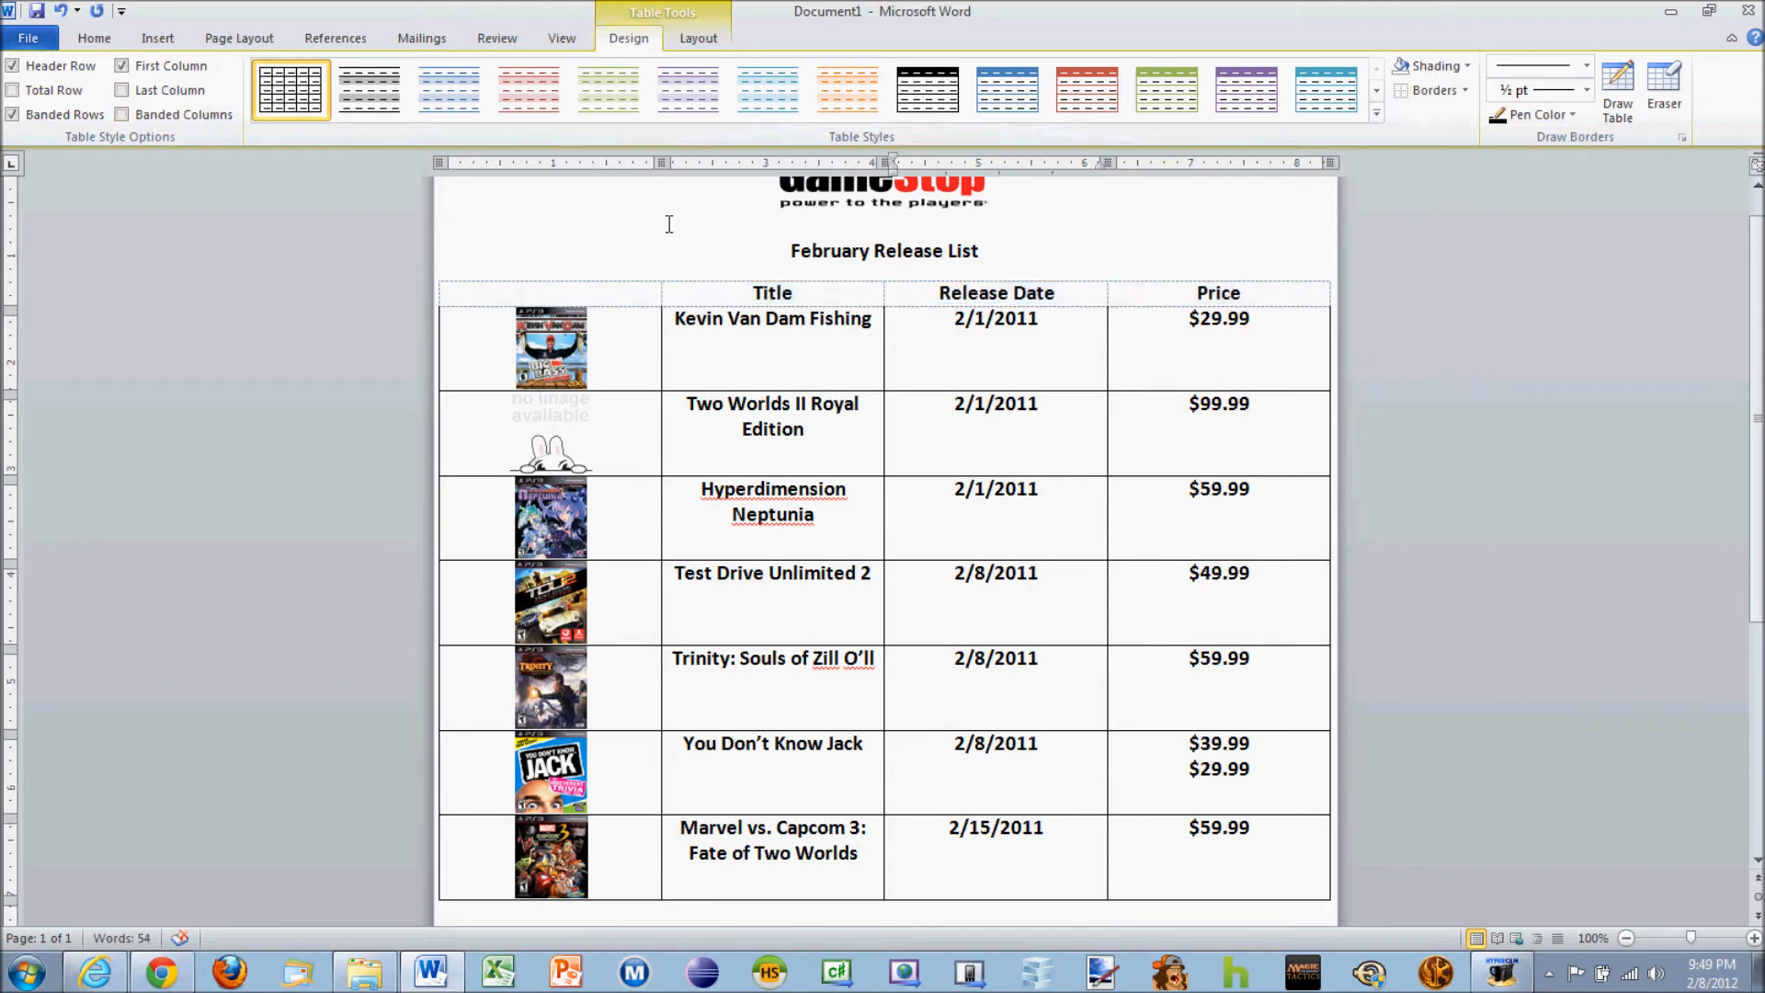
Turn the table gridlines off and back on to check the borderless header row
click(708, 35)
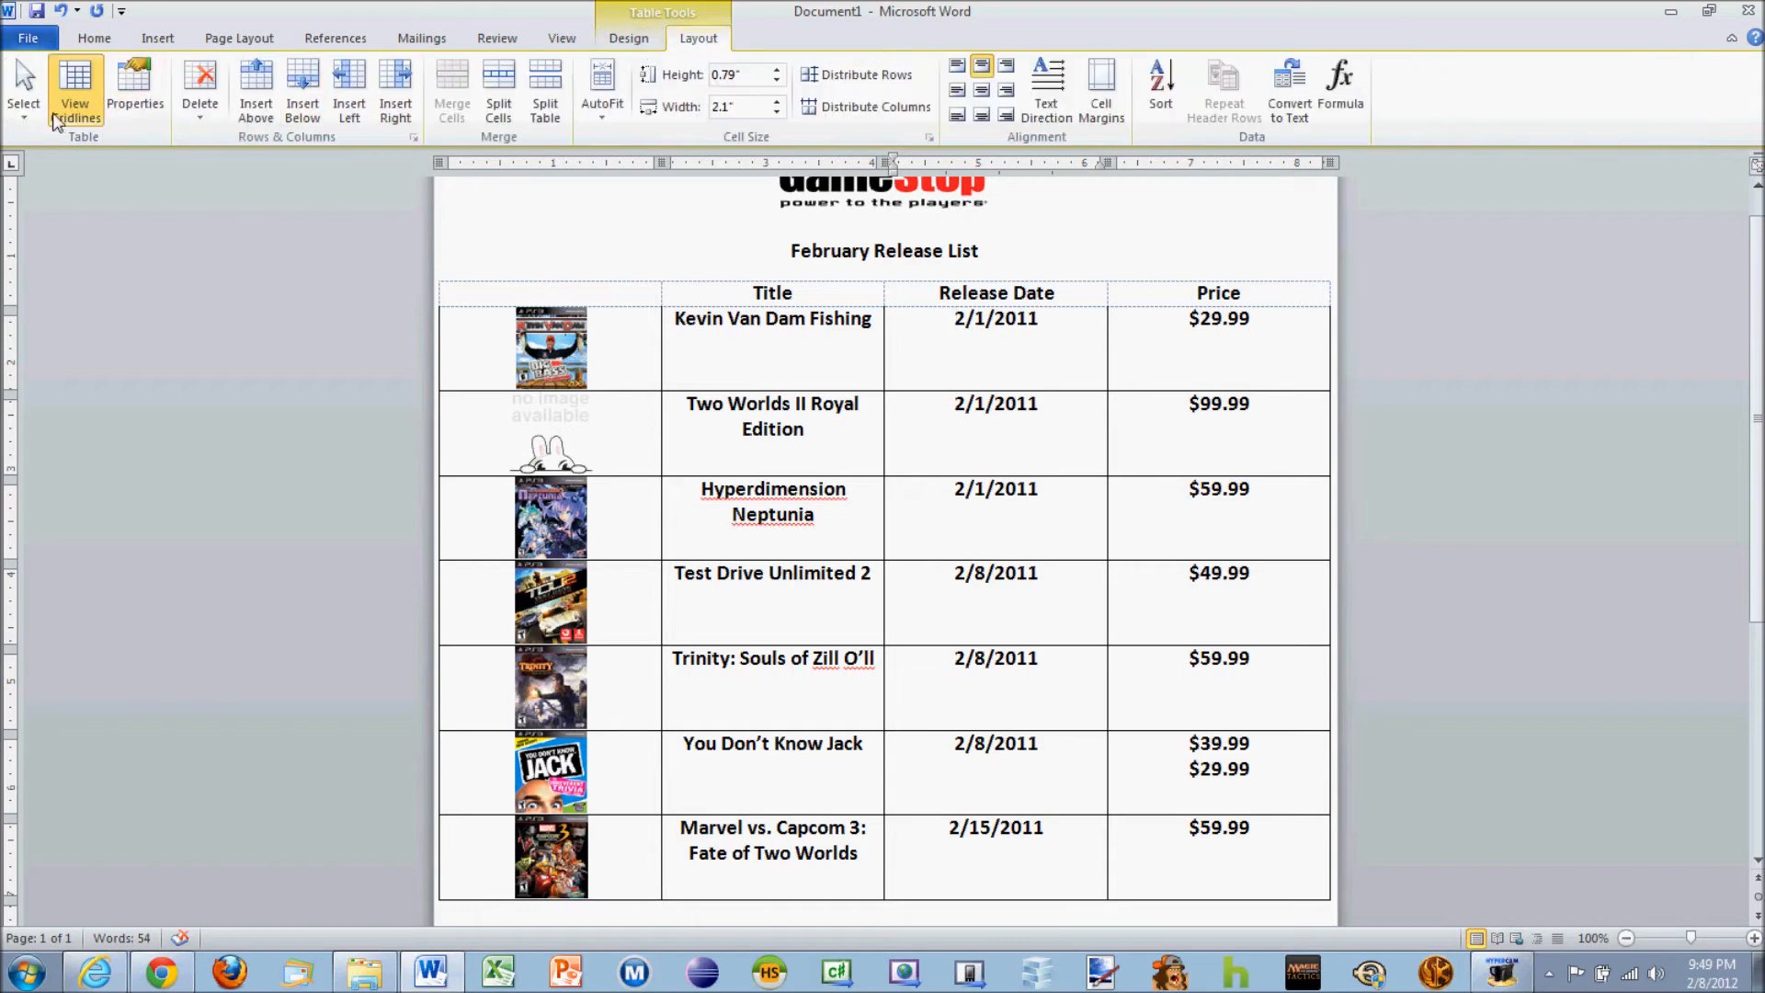
click(69, 109)
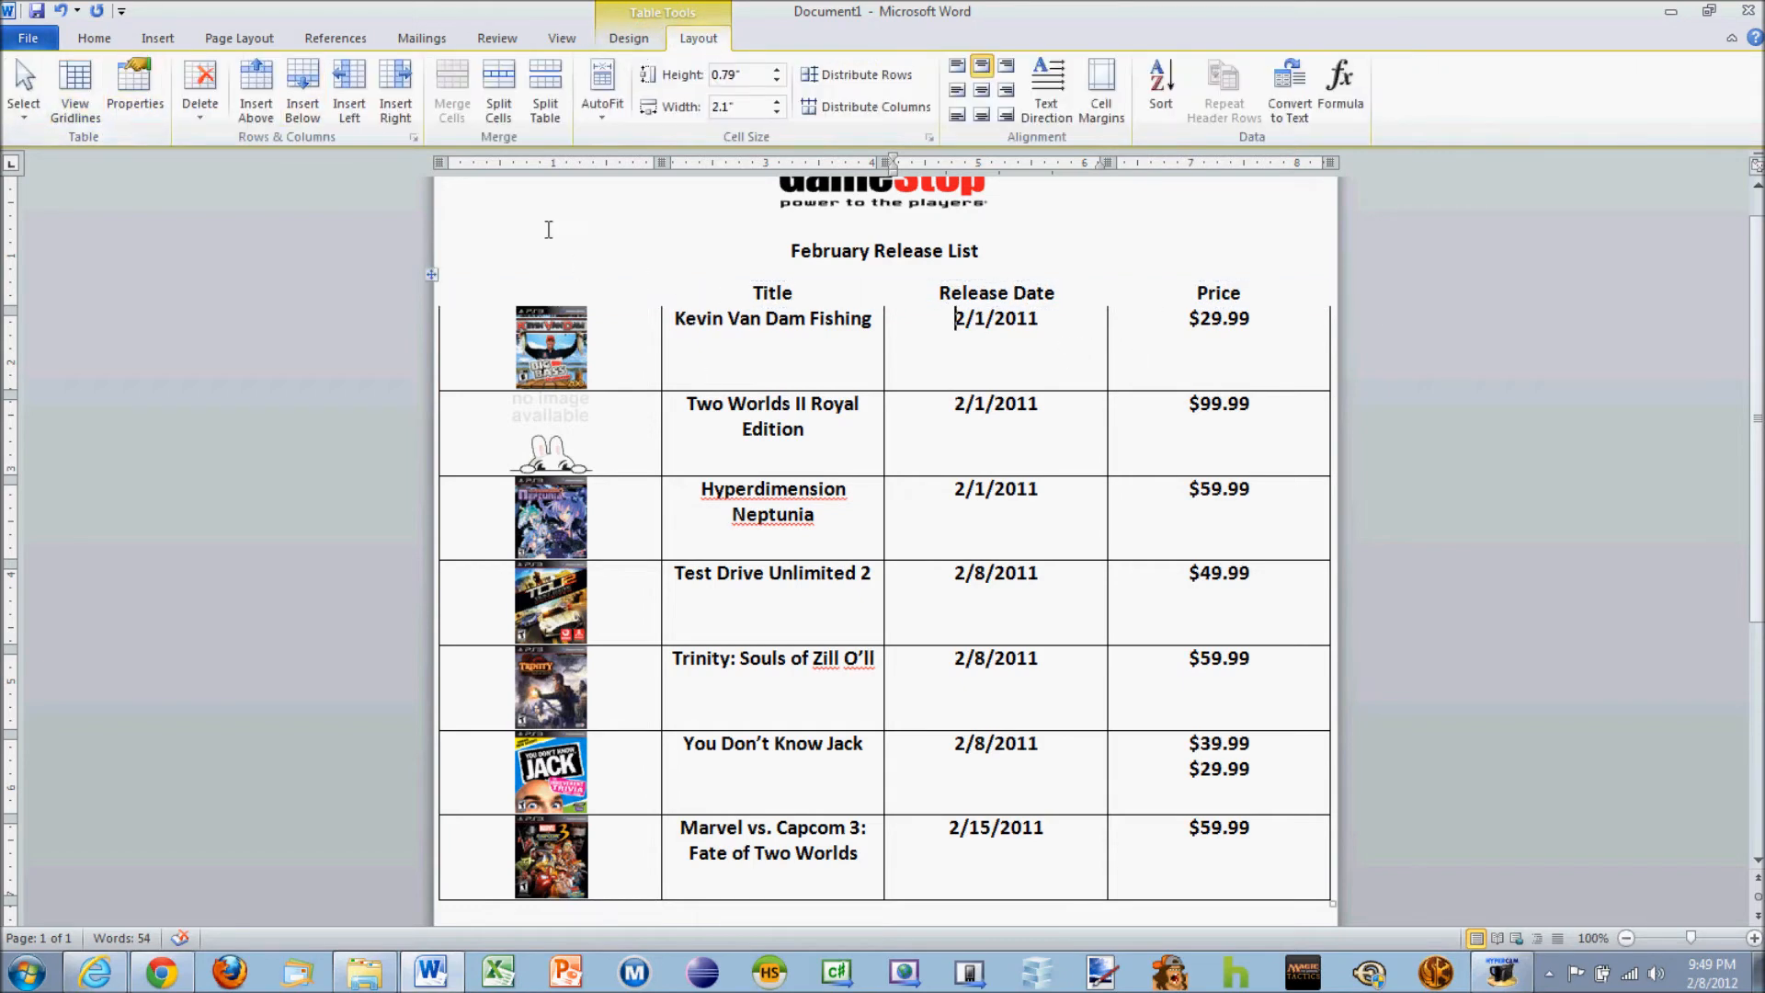
click(88, 99)
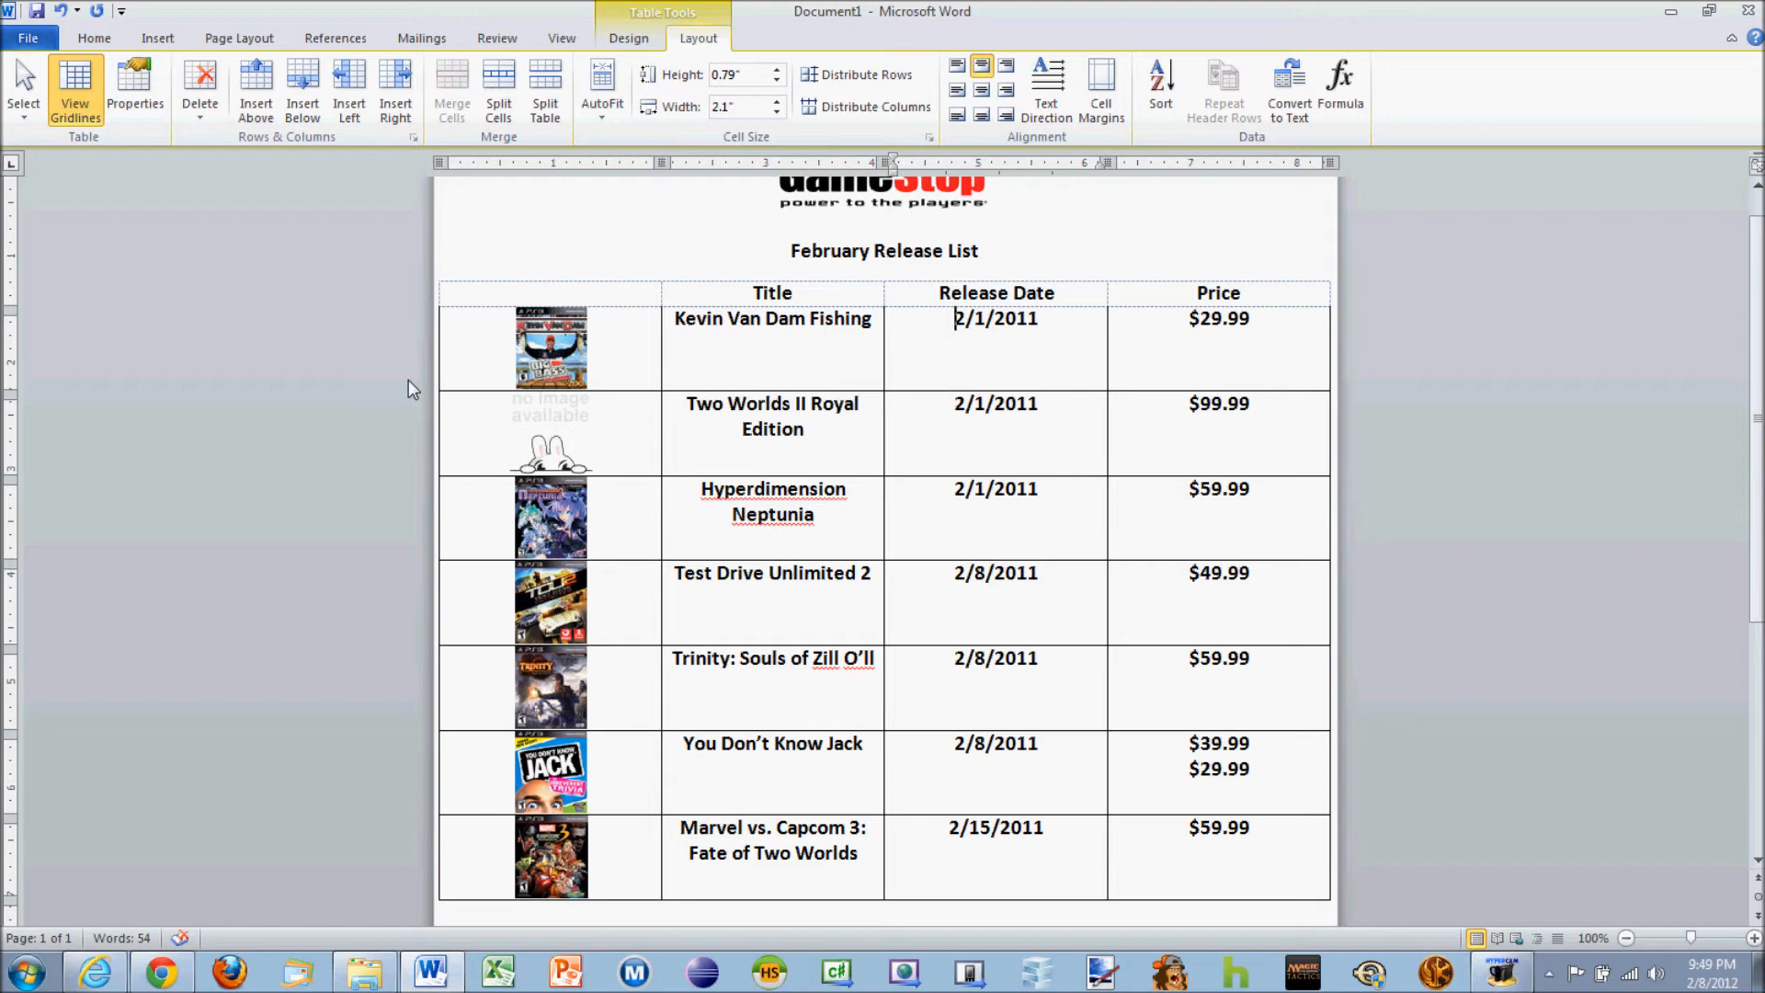
Draw a solid 2 ¼ pt border along the top edge of all four header row cells
click(429, 298)
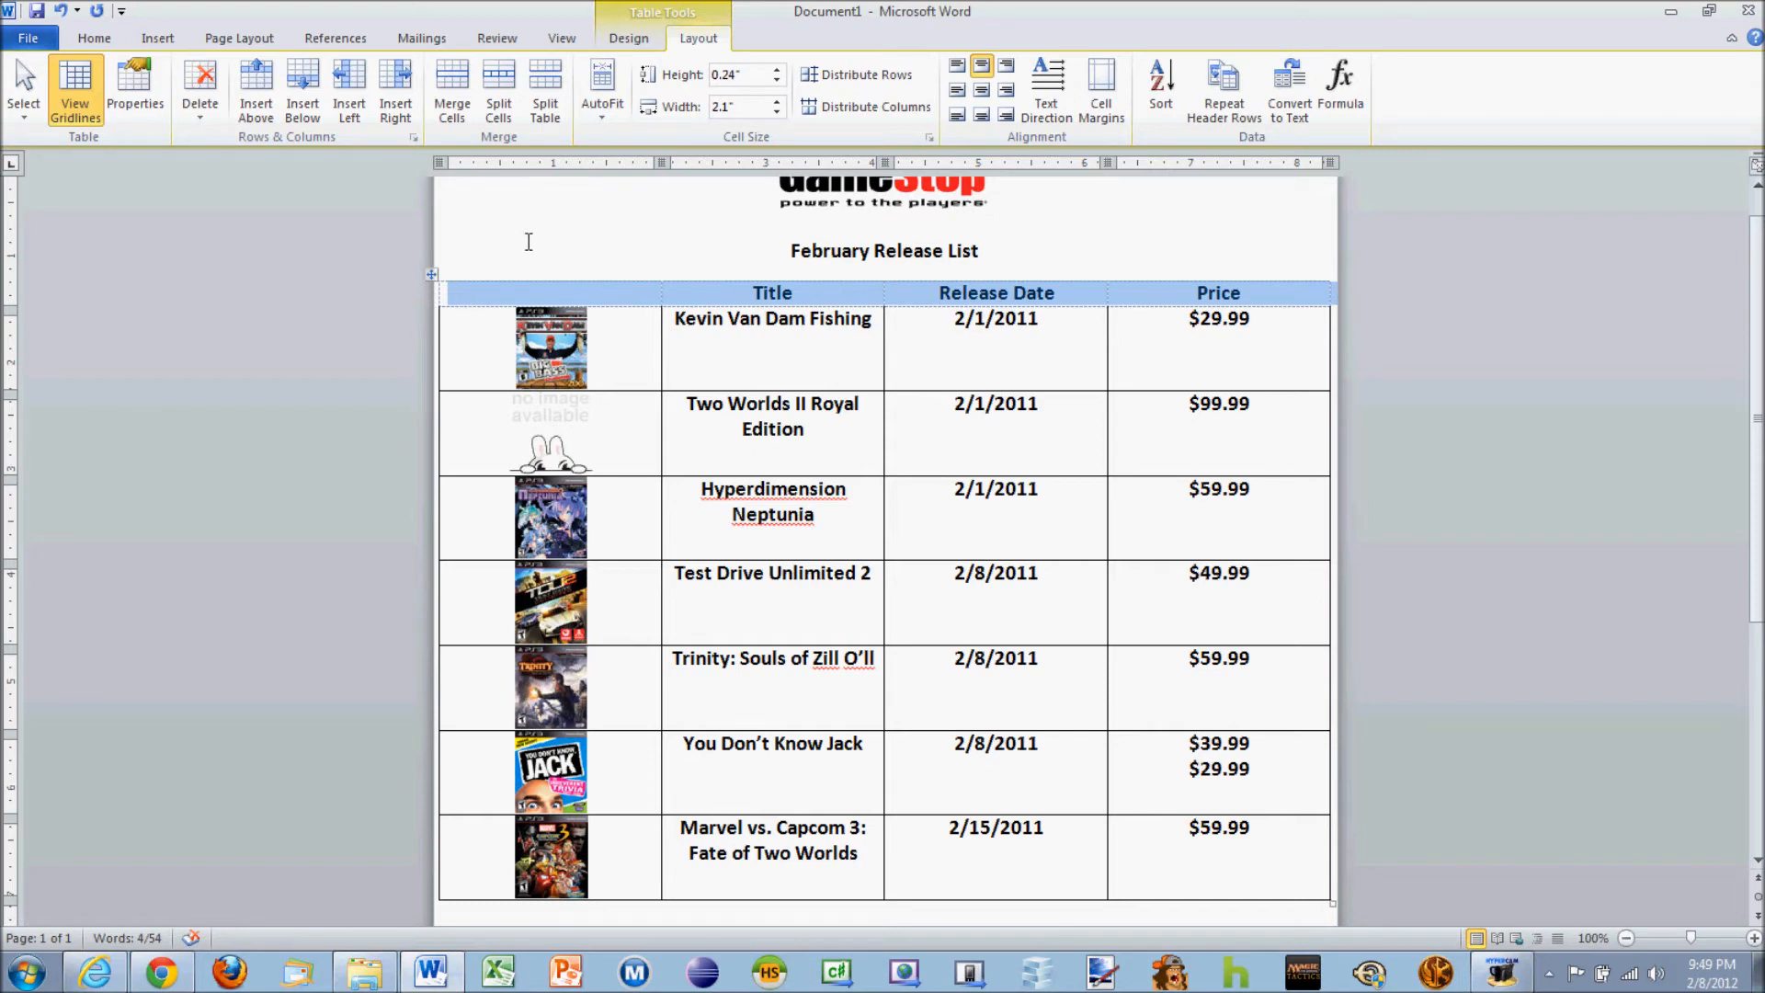
click(631, 40)
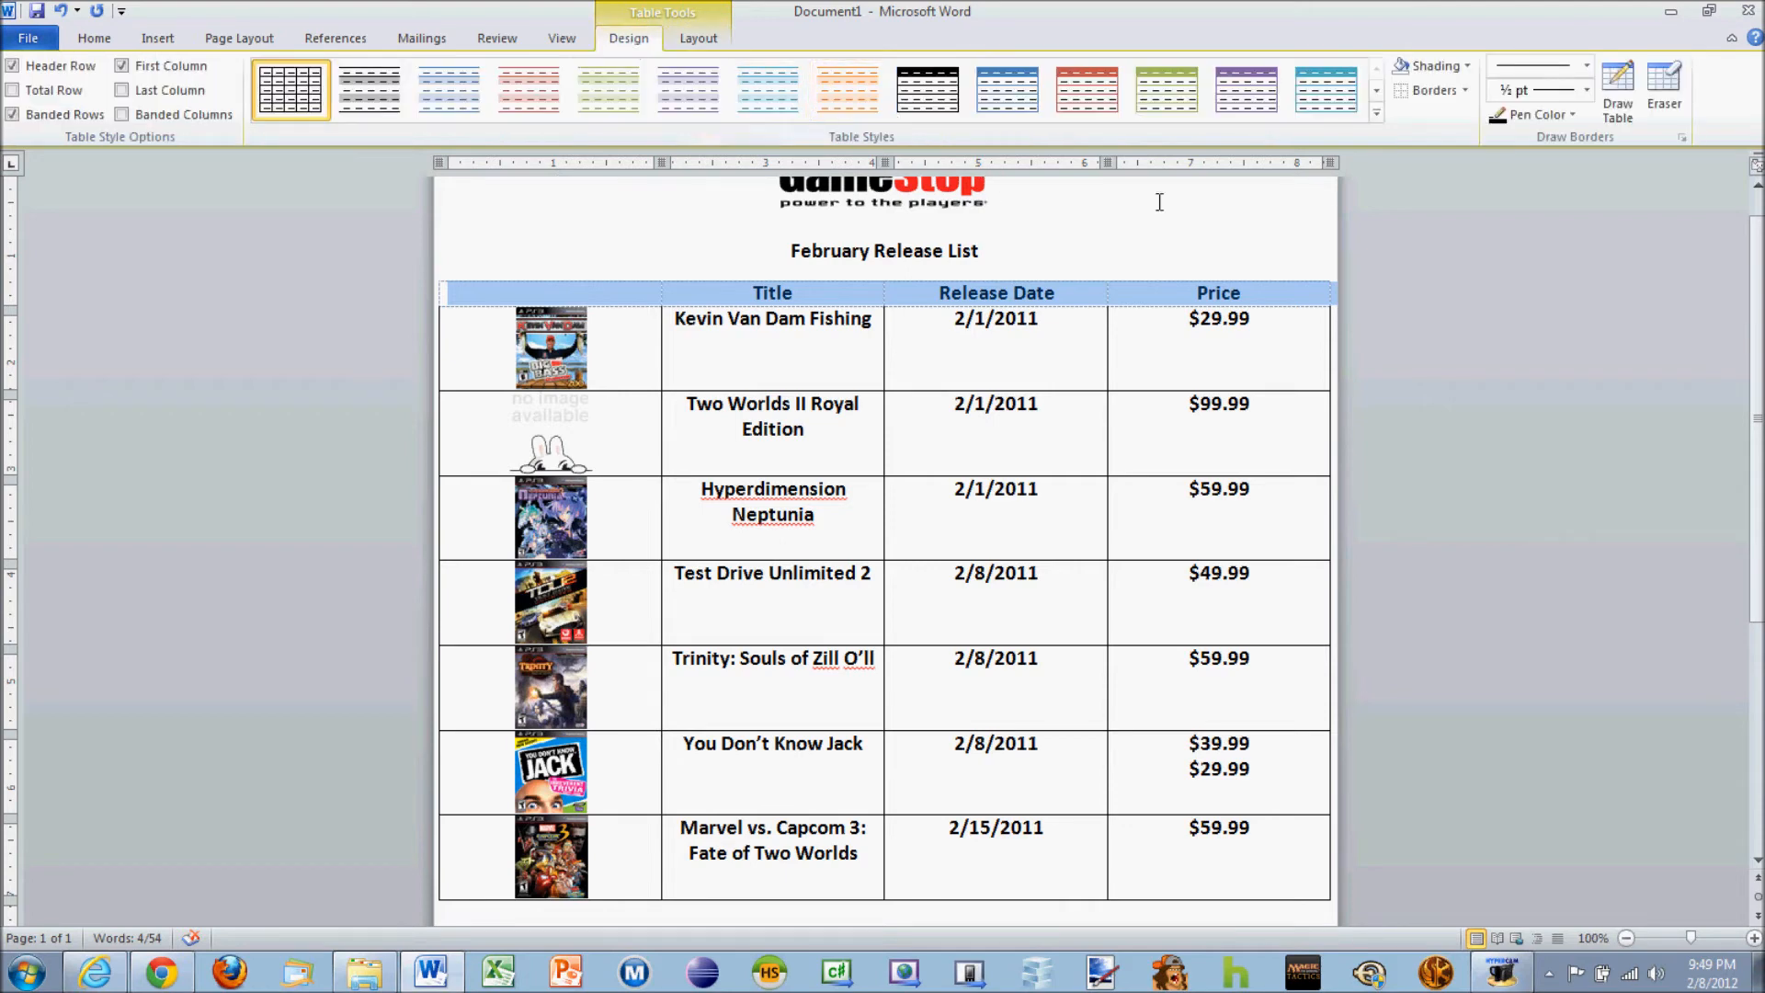
click(1586, 67)
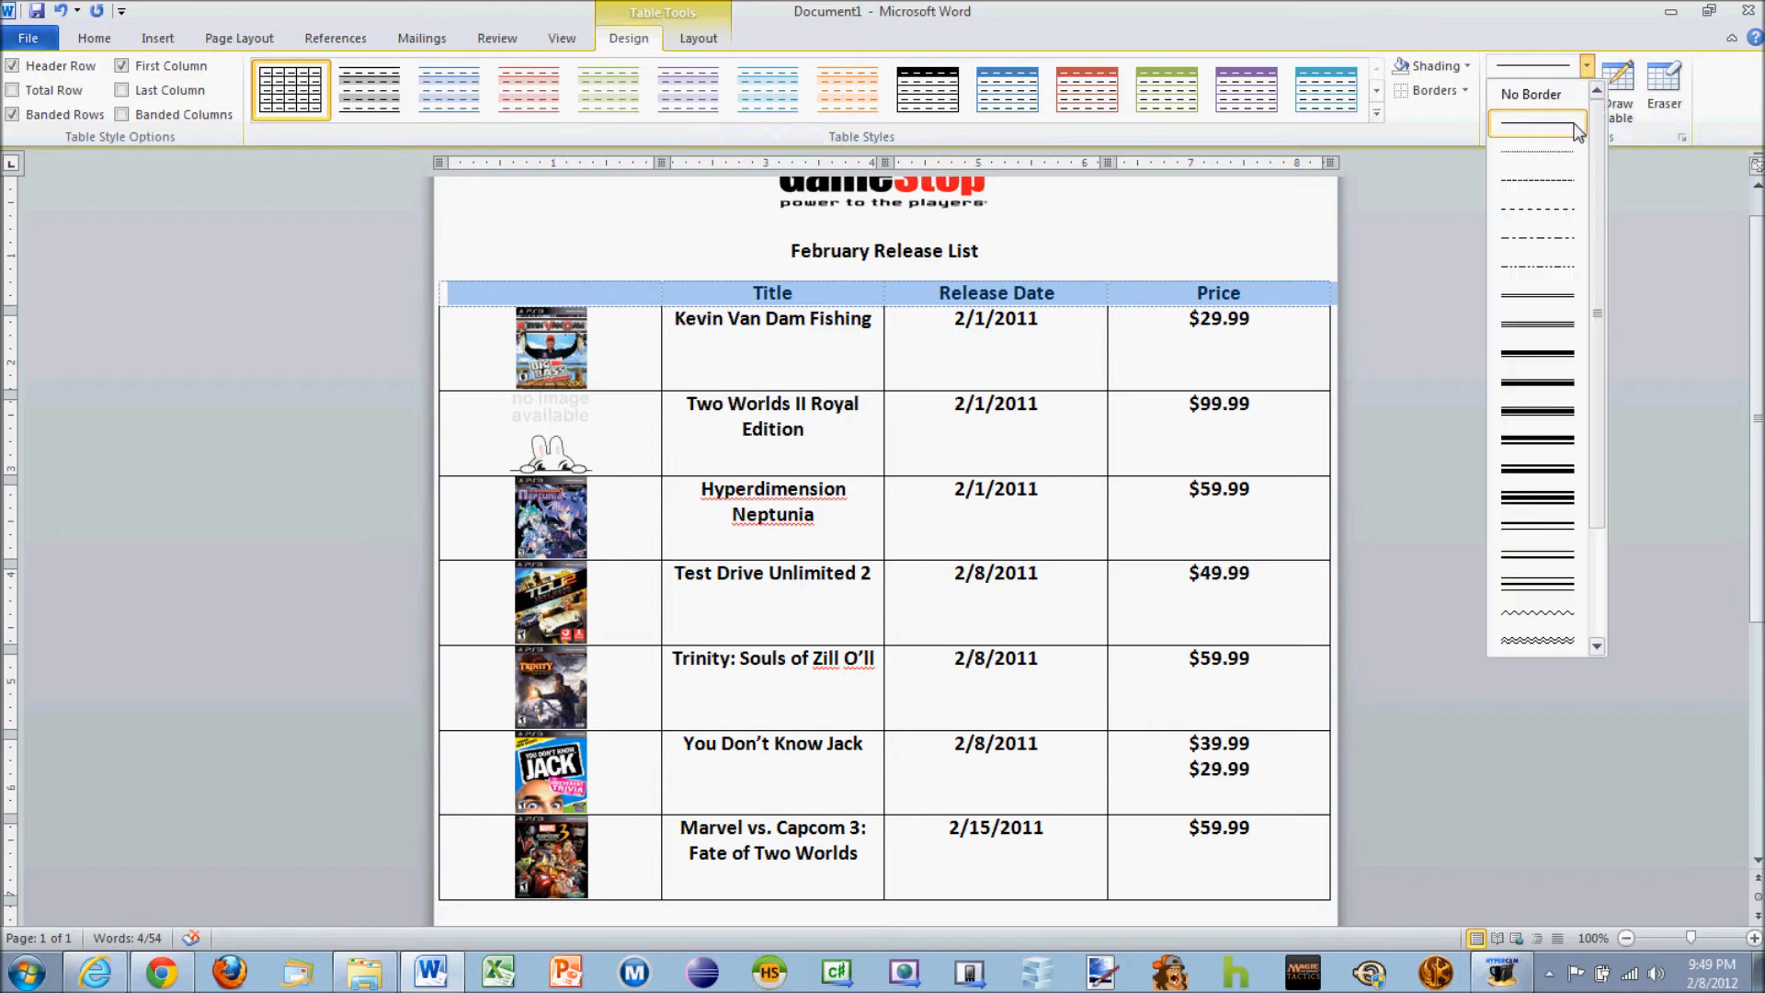
click(1579, 127)
click(1587, 92)
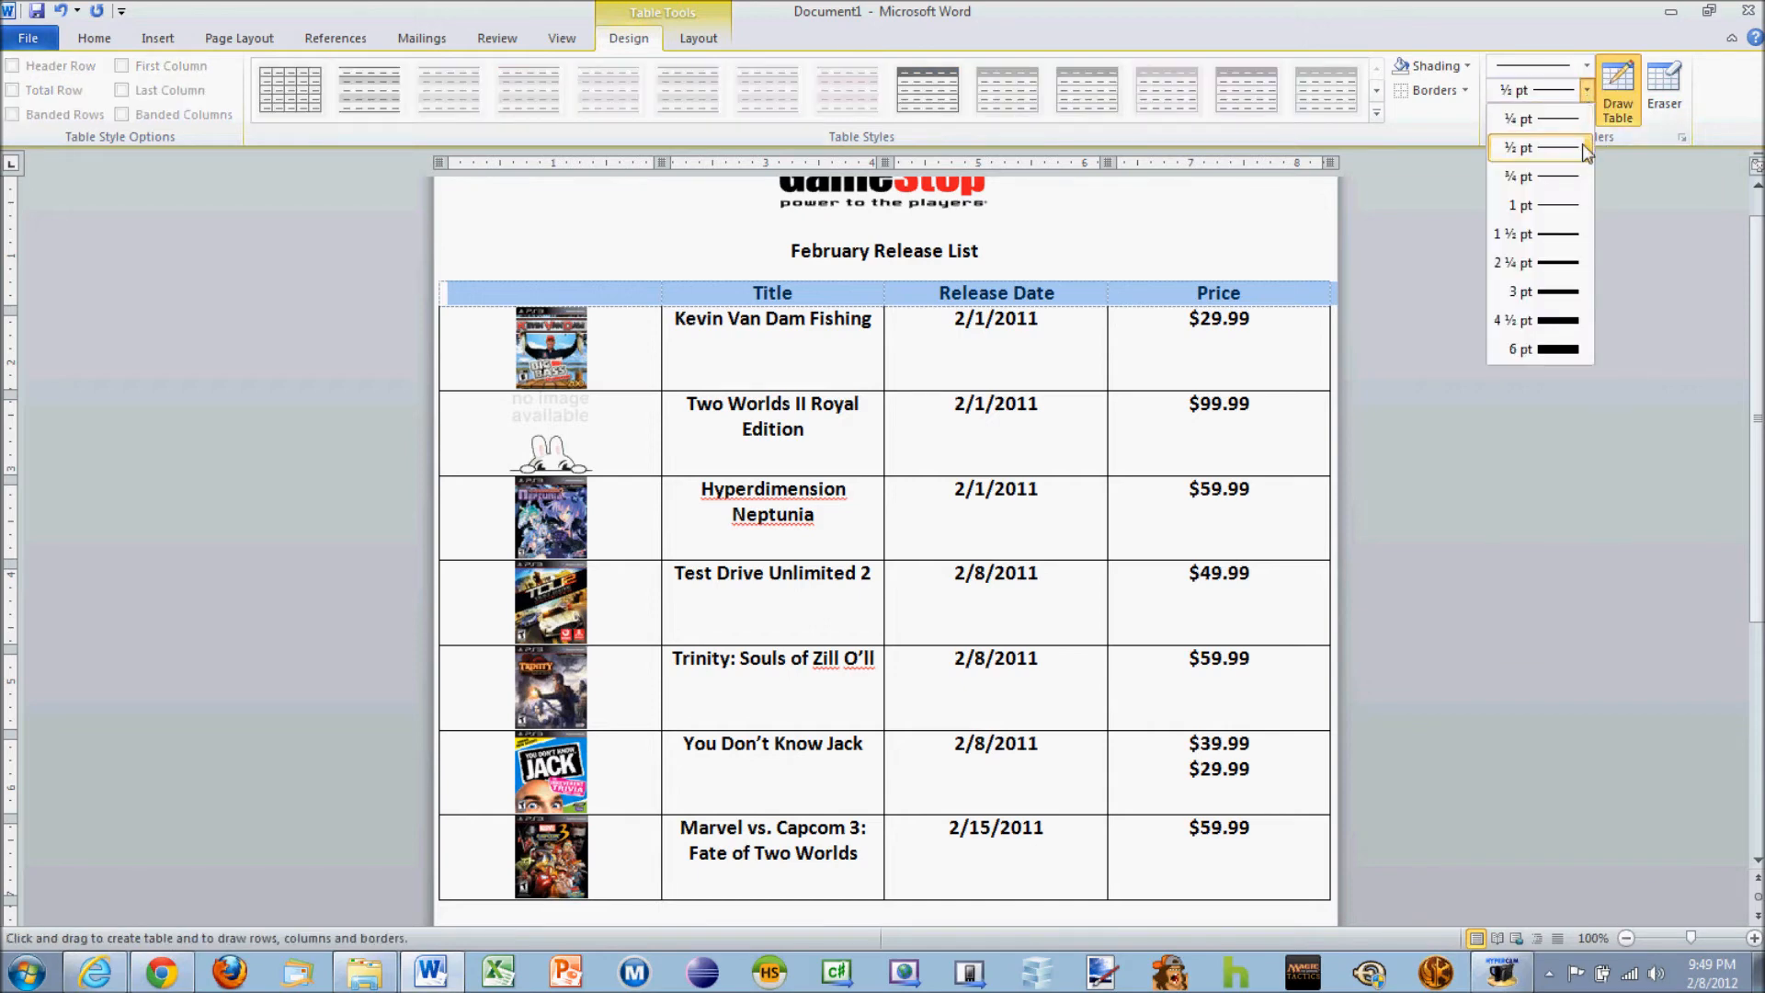
click(1552, 264)
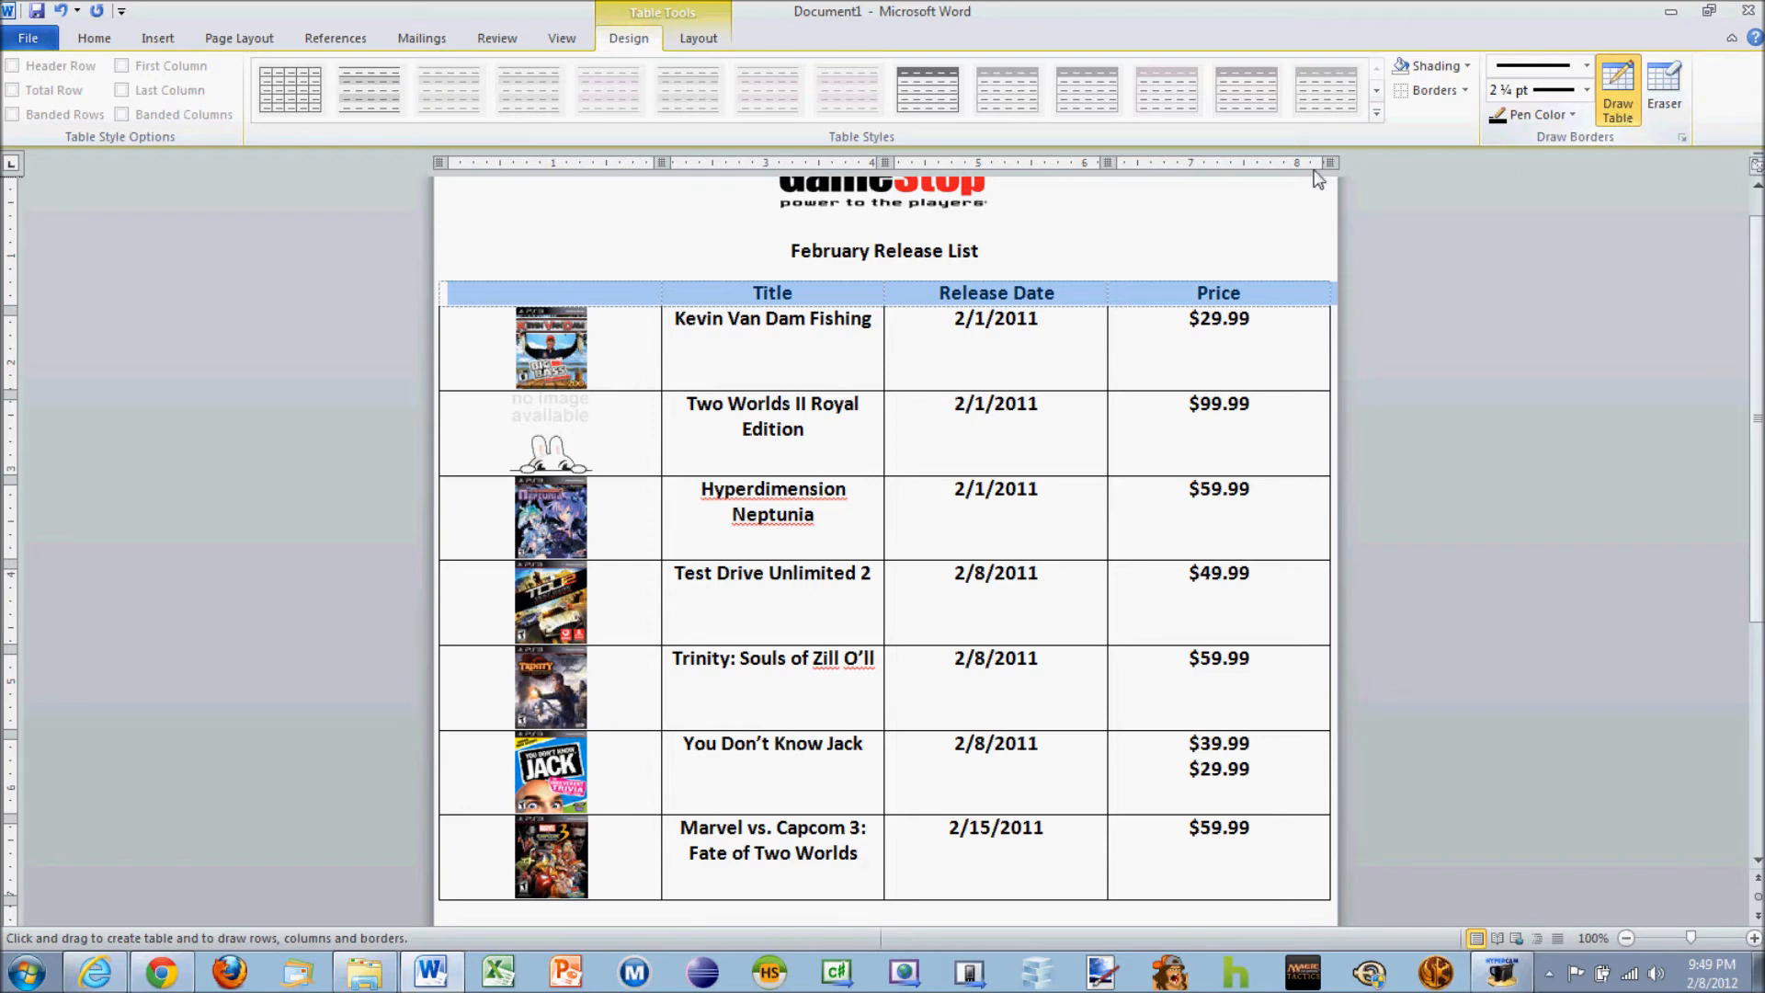
click(581, 279)
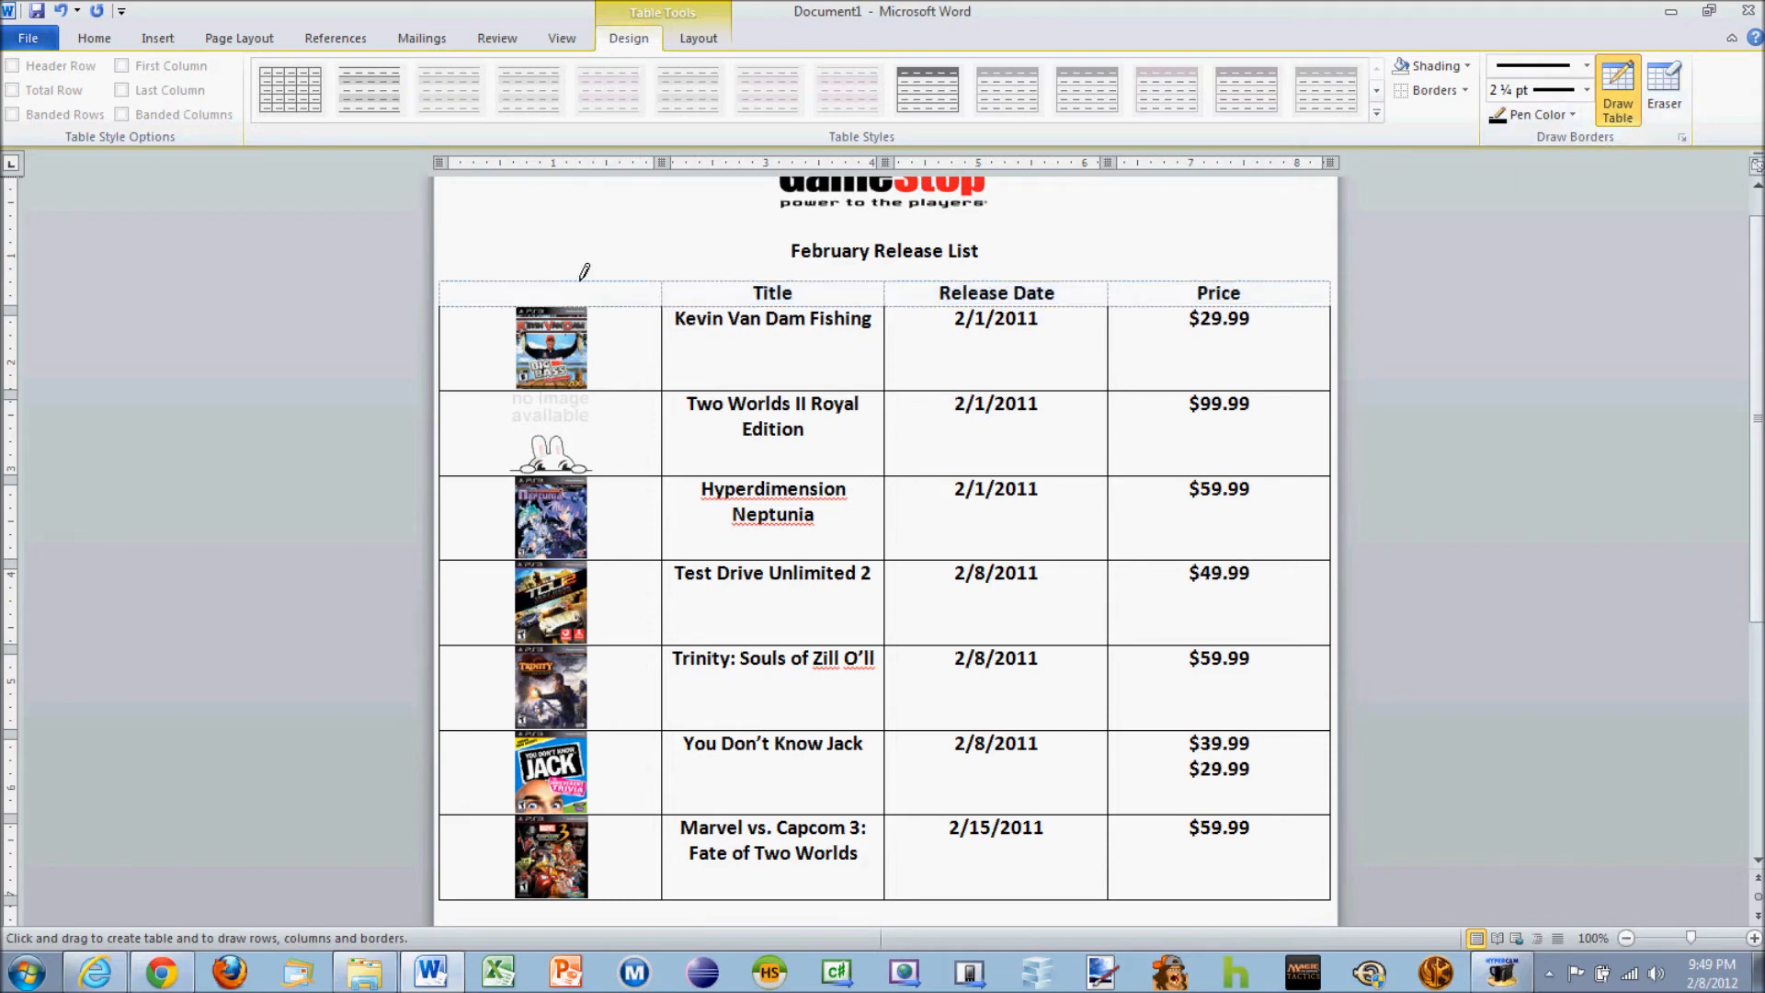
click(741, 281)
click(945, 274)
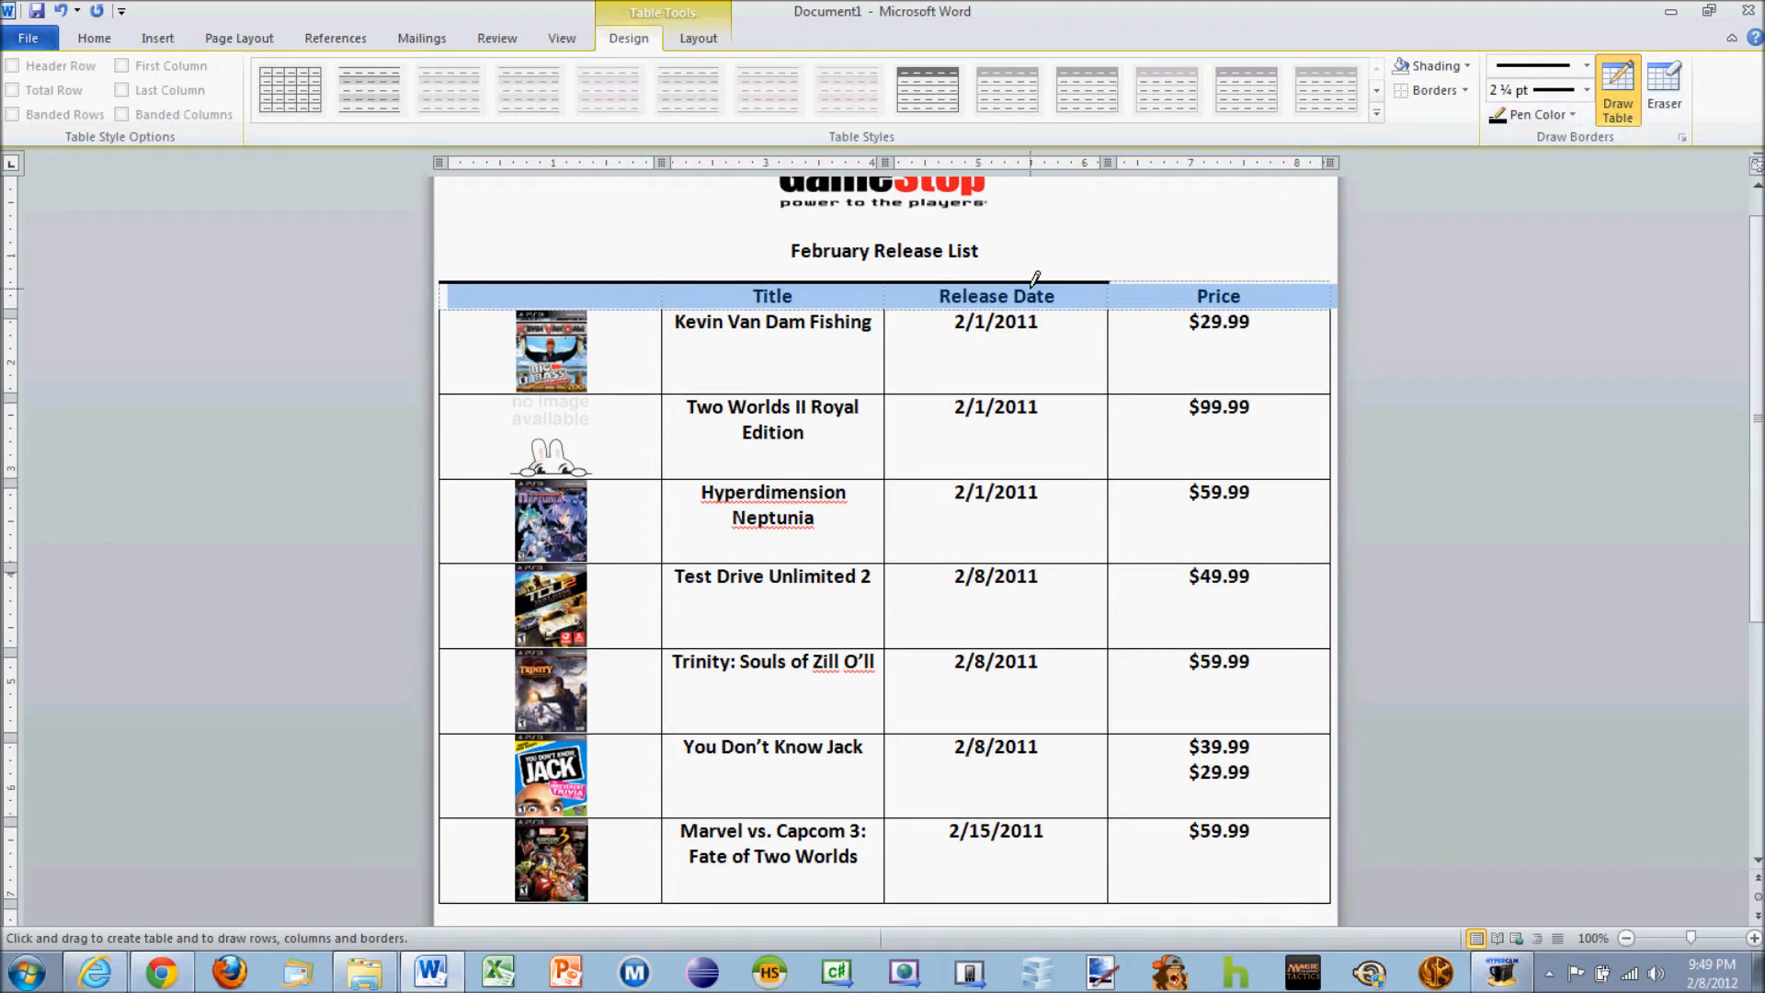
click(1178, 274)
click(1616, 92)
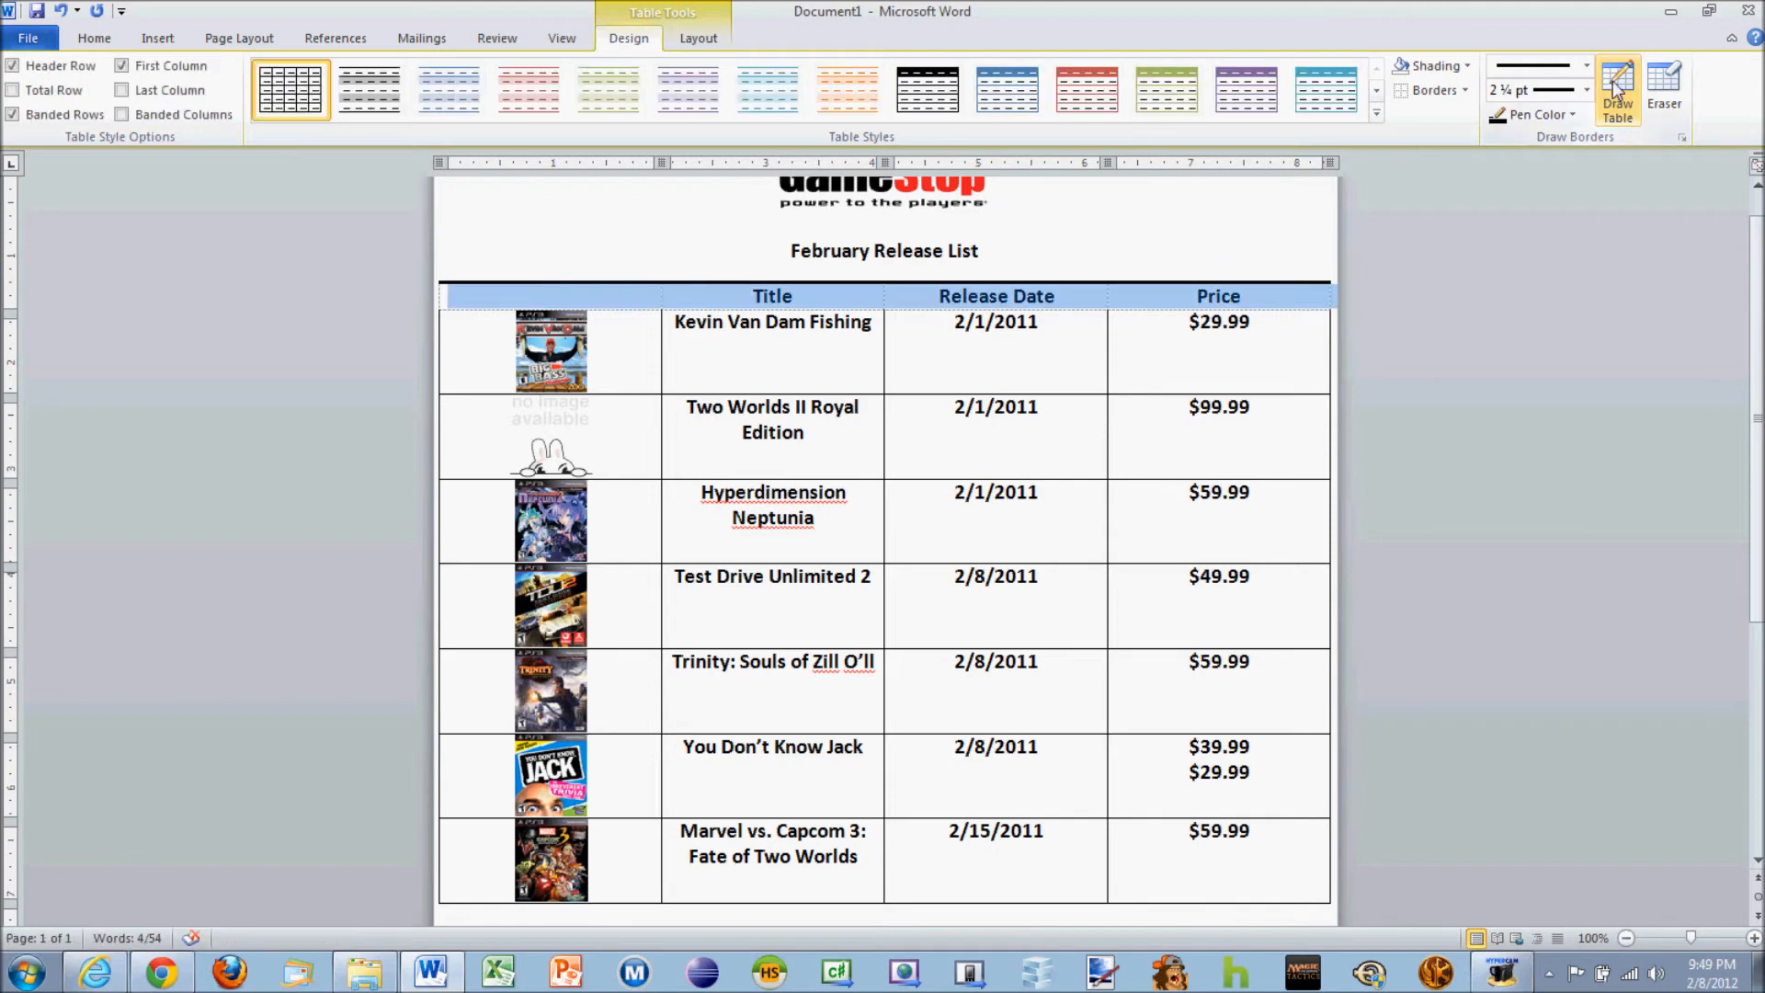
Add a 2 ¼ pt bottom border to the header row, and ½ pt borders on its left and right edges
click(1466, 90)
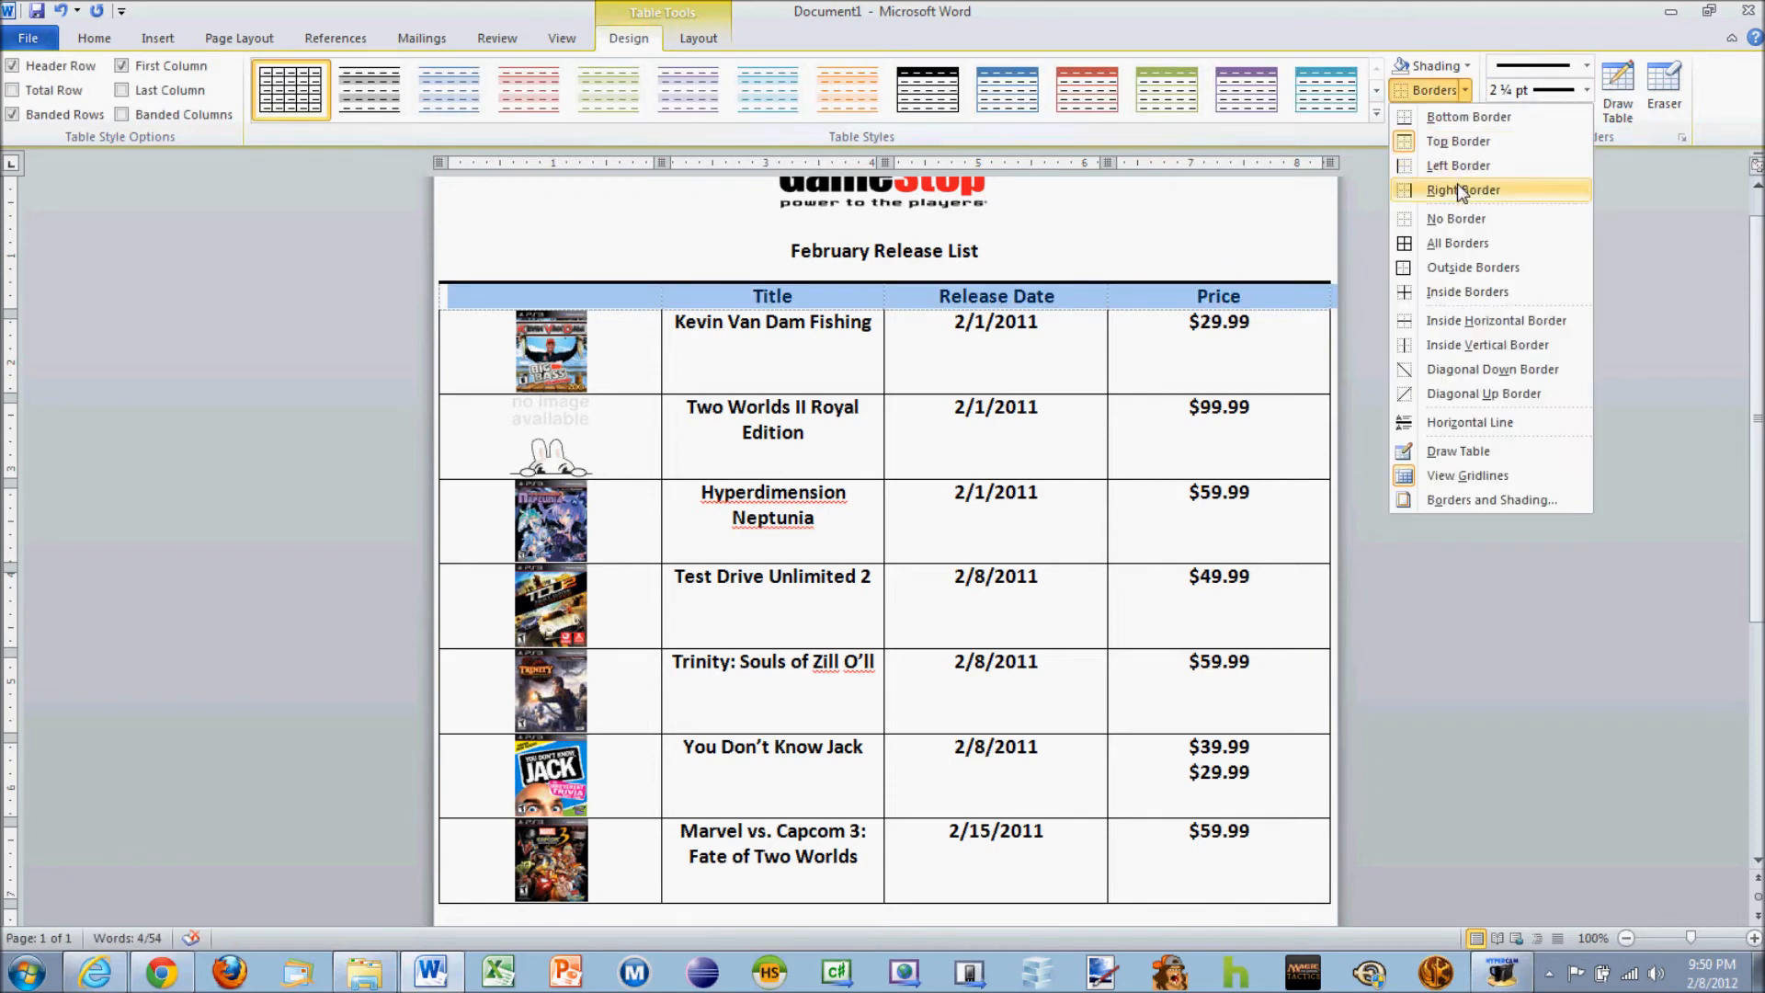
click(1458, 116)
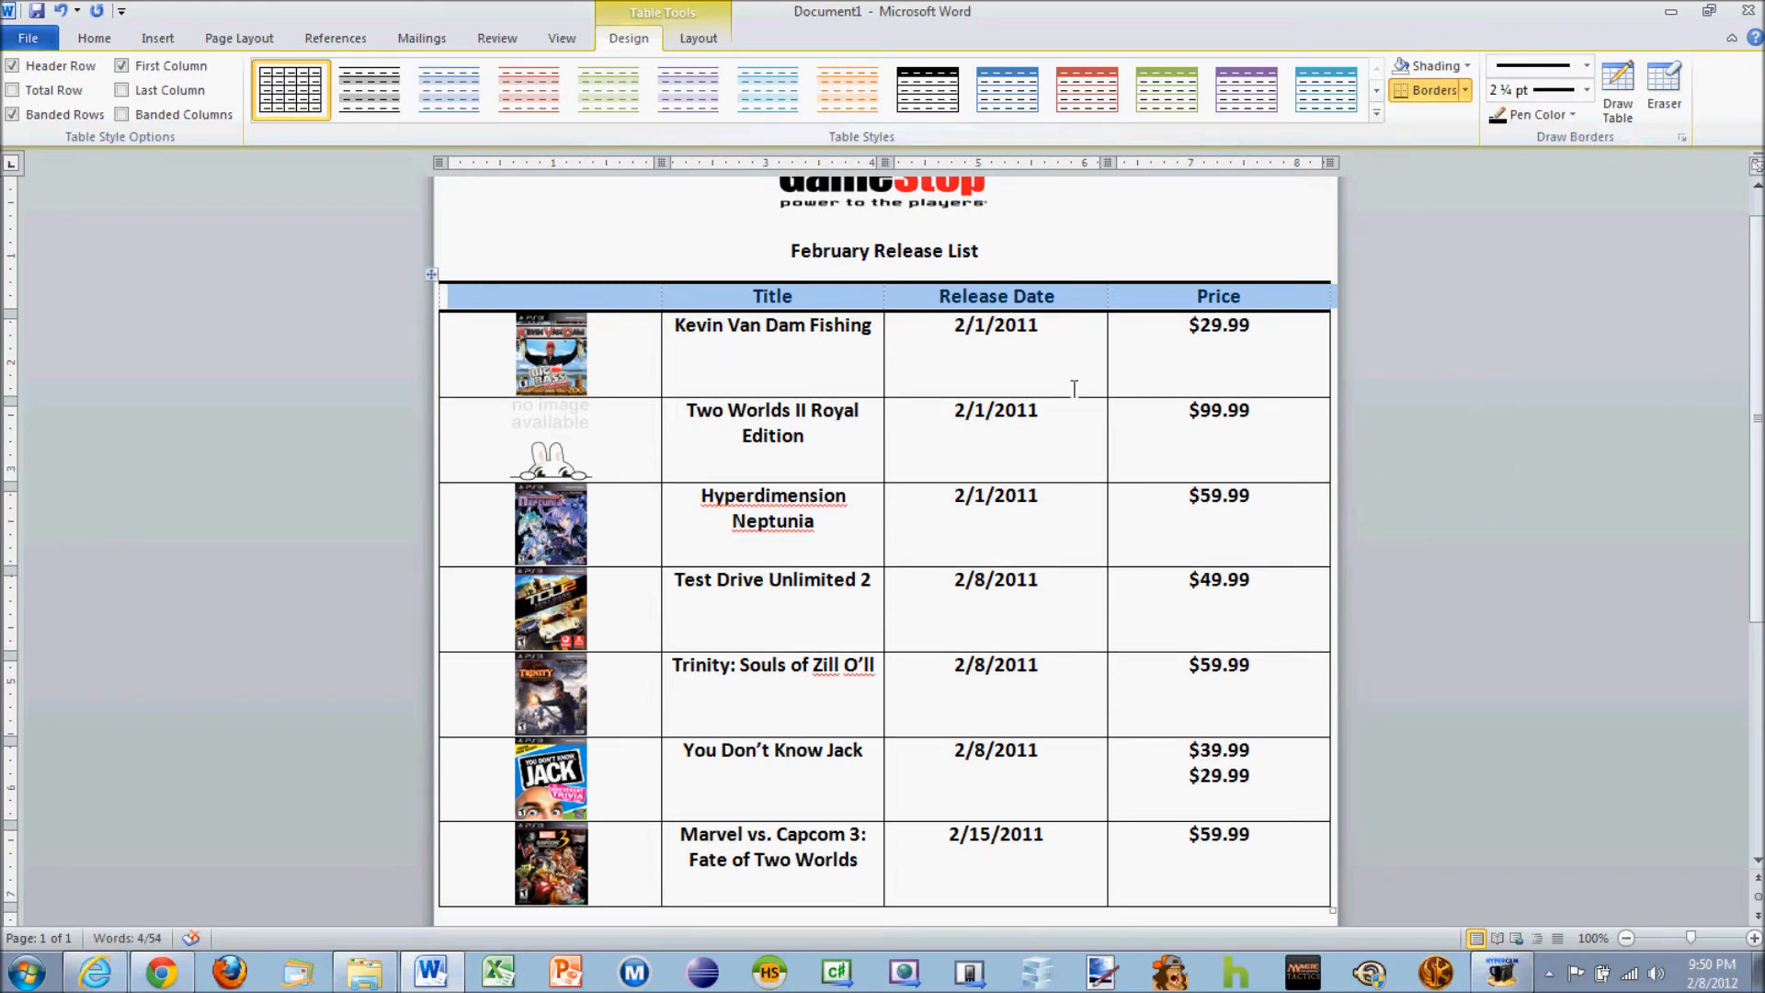
click(1587, 89)
click(1560, 149)
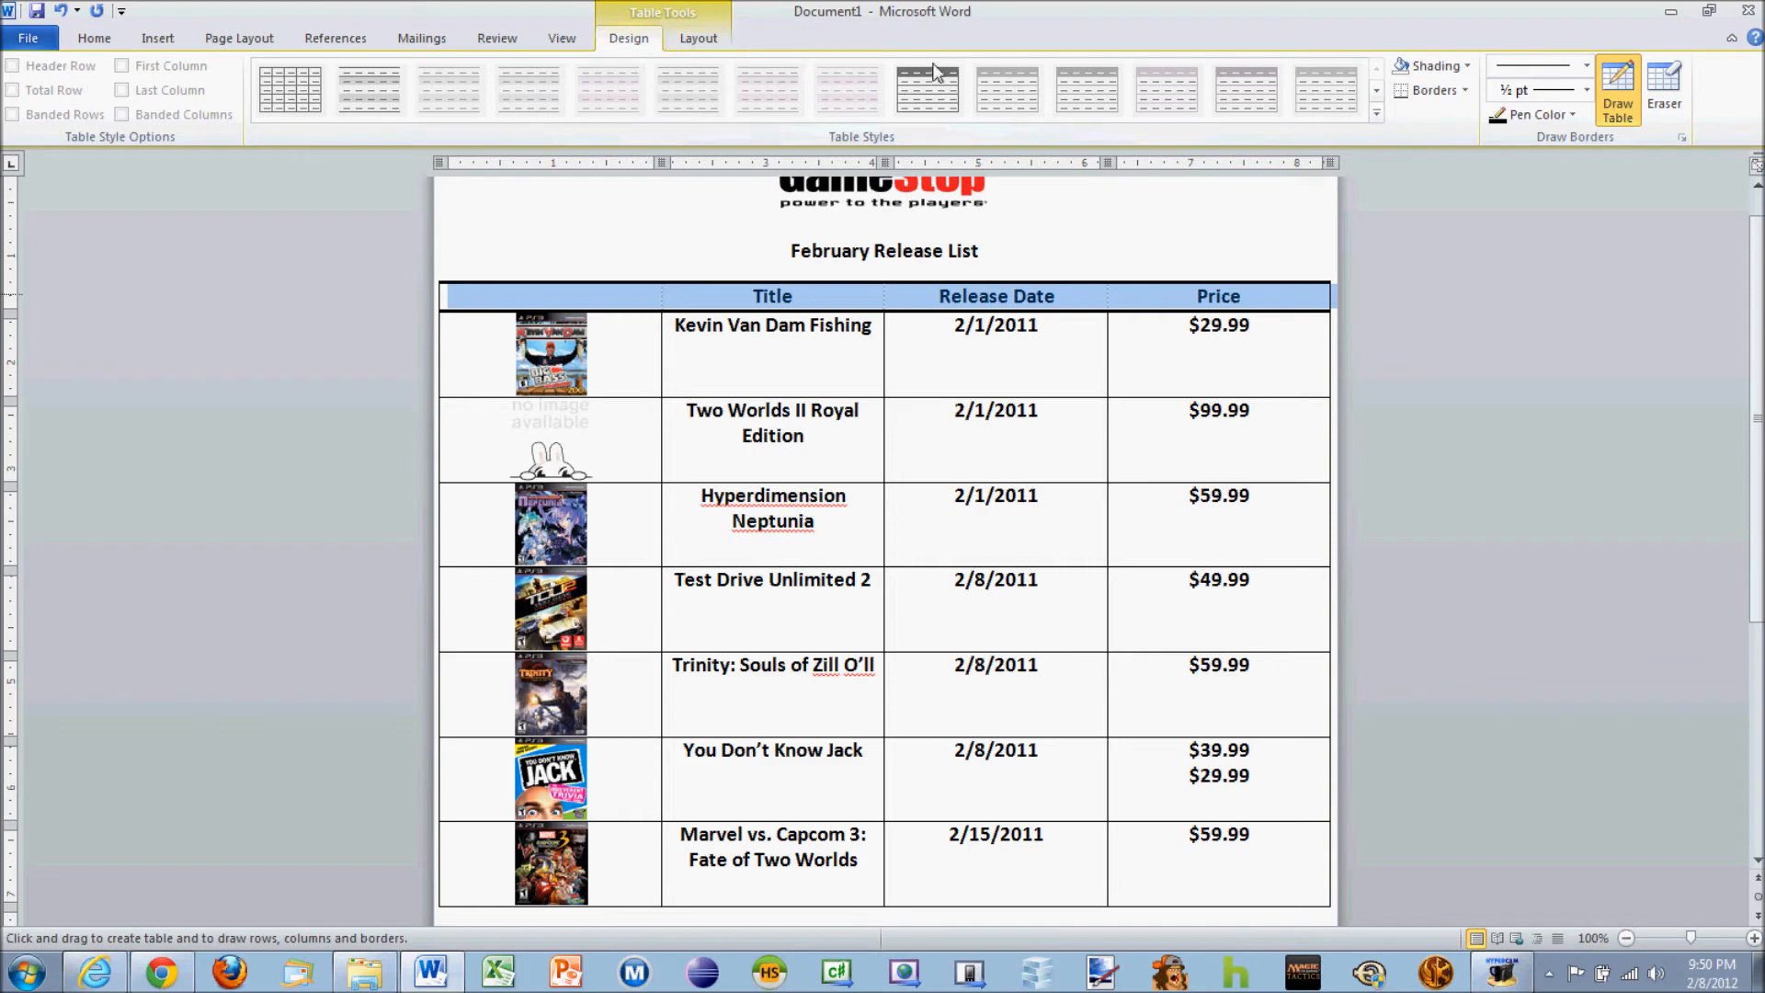
Shade the table's header row containing Title, Release Date and Price with a standard red color
click(1467, 64)
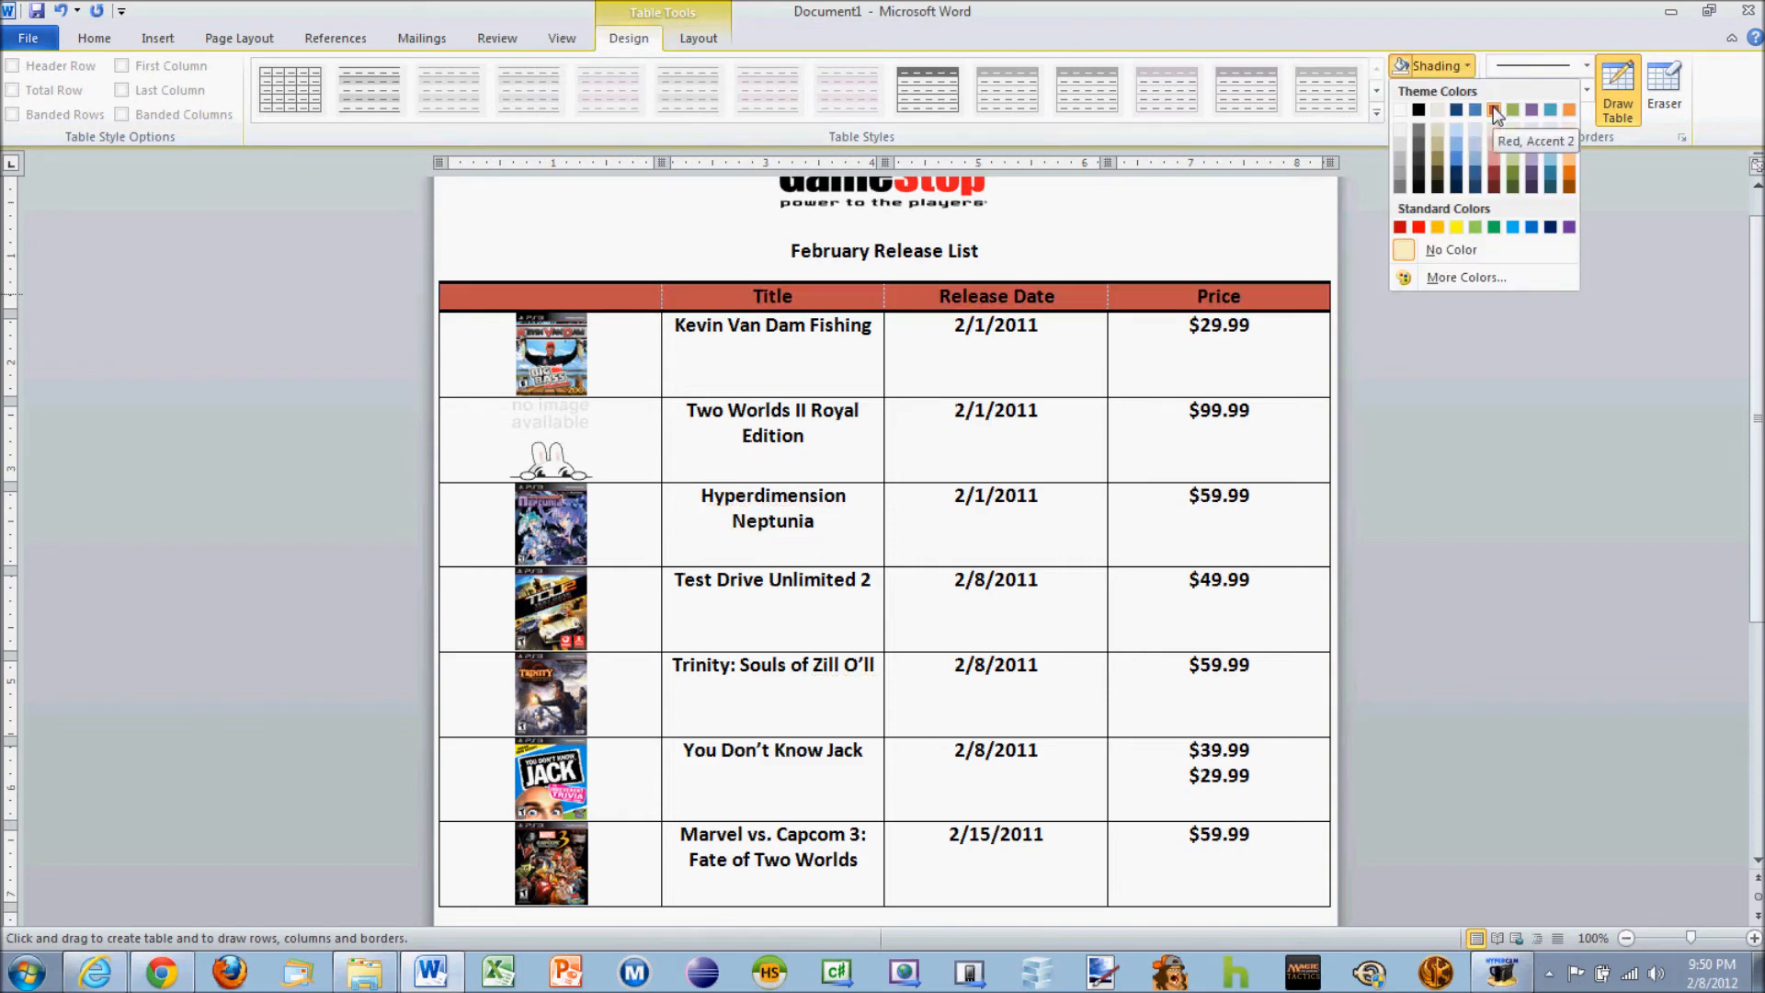
click(1400, 226)
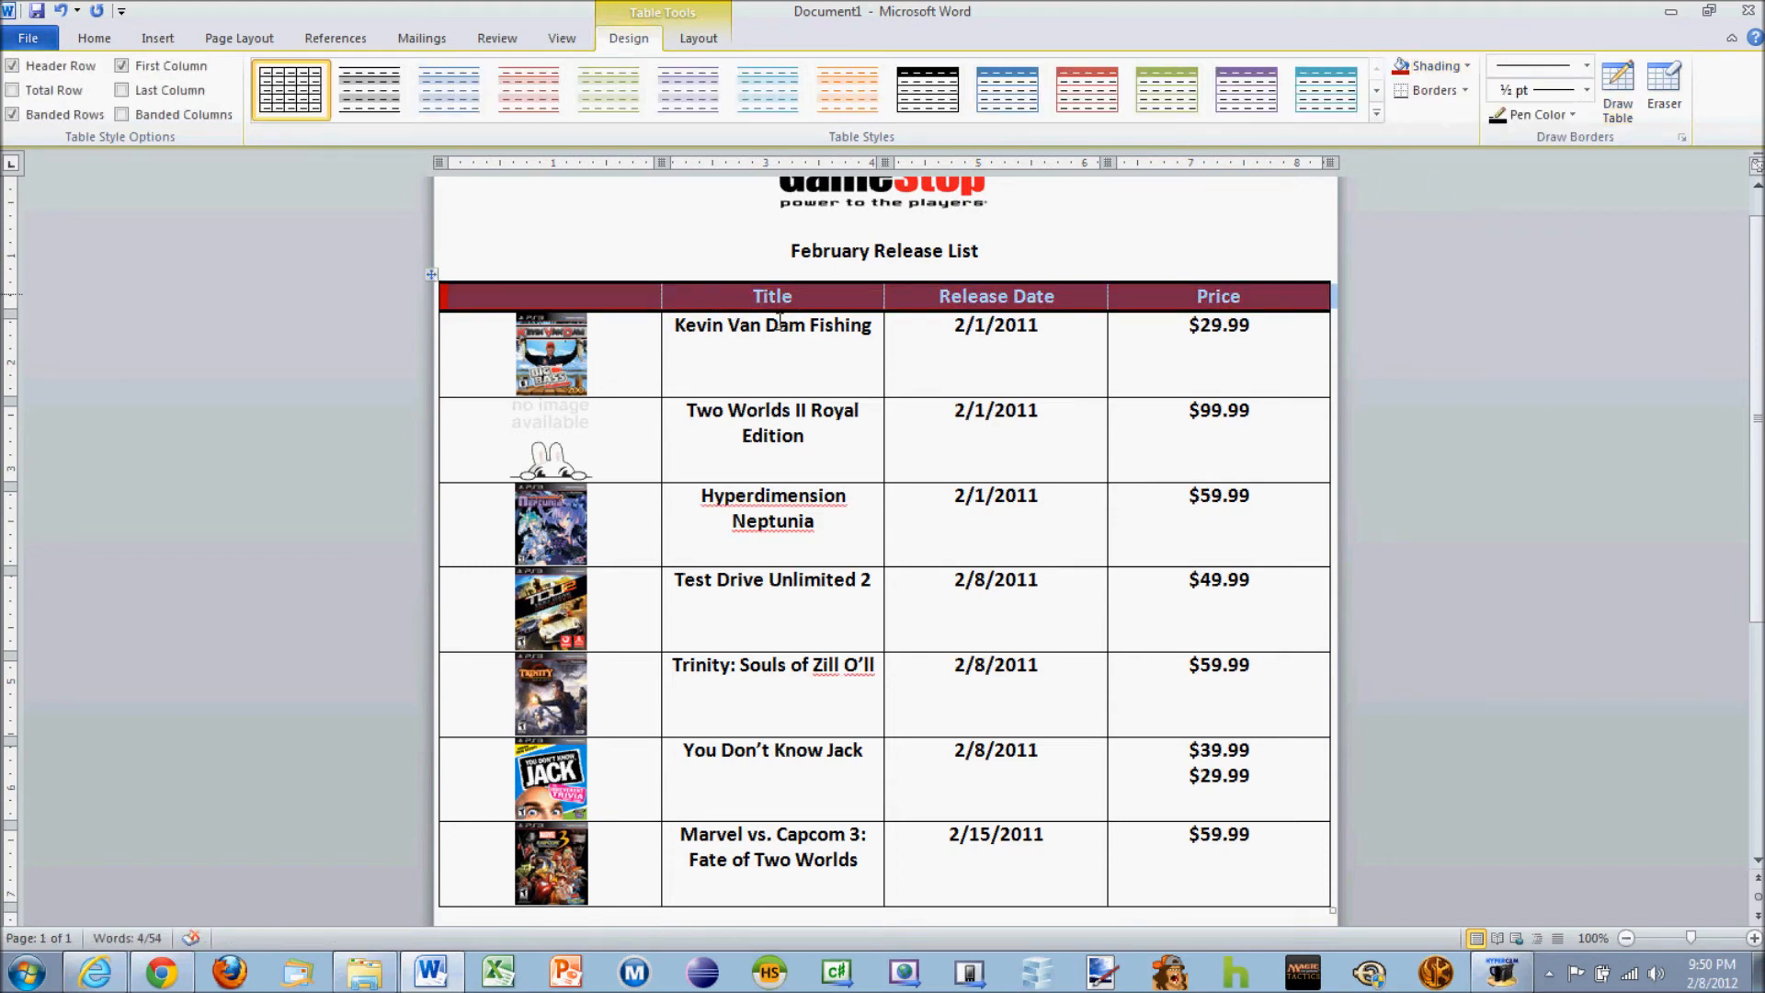
click(833, 335)
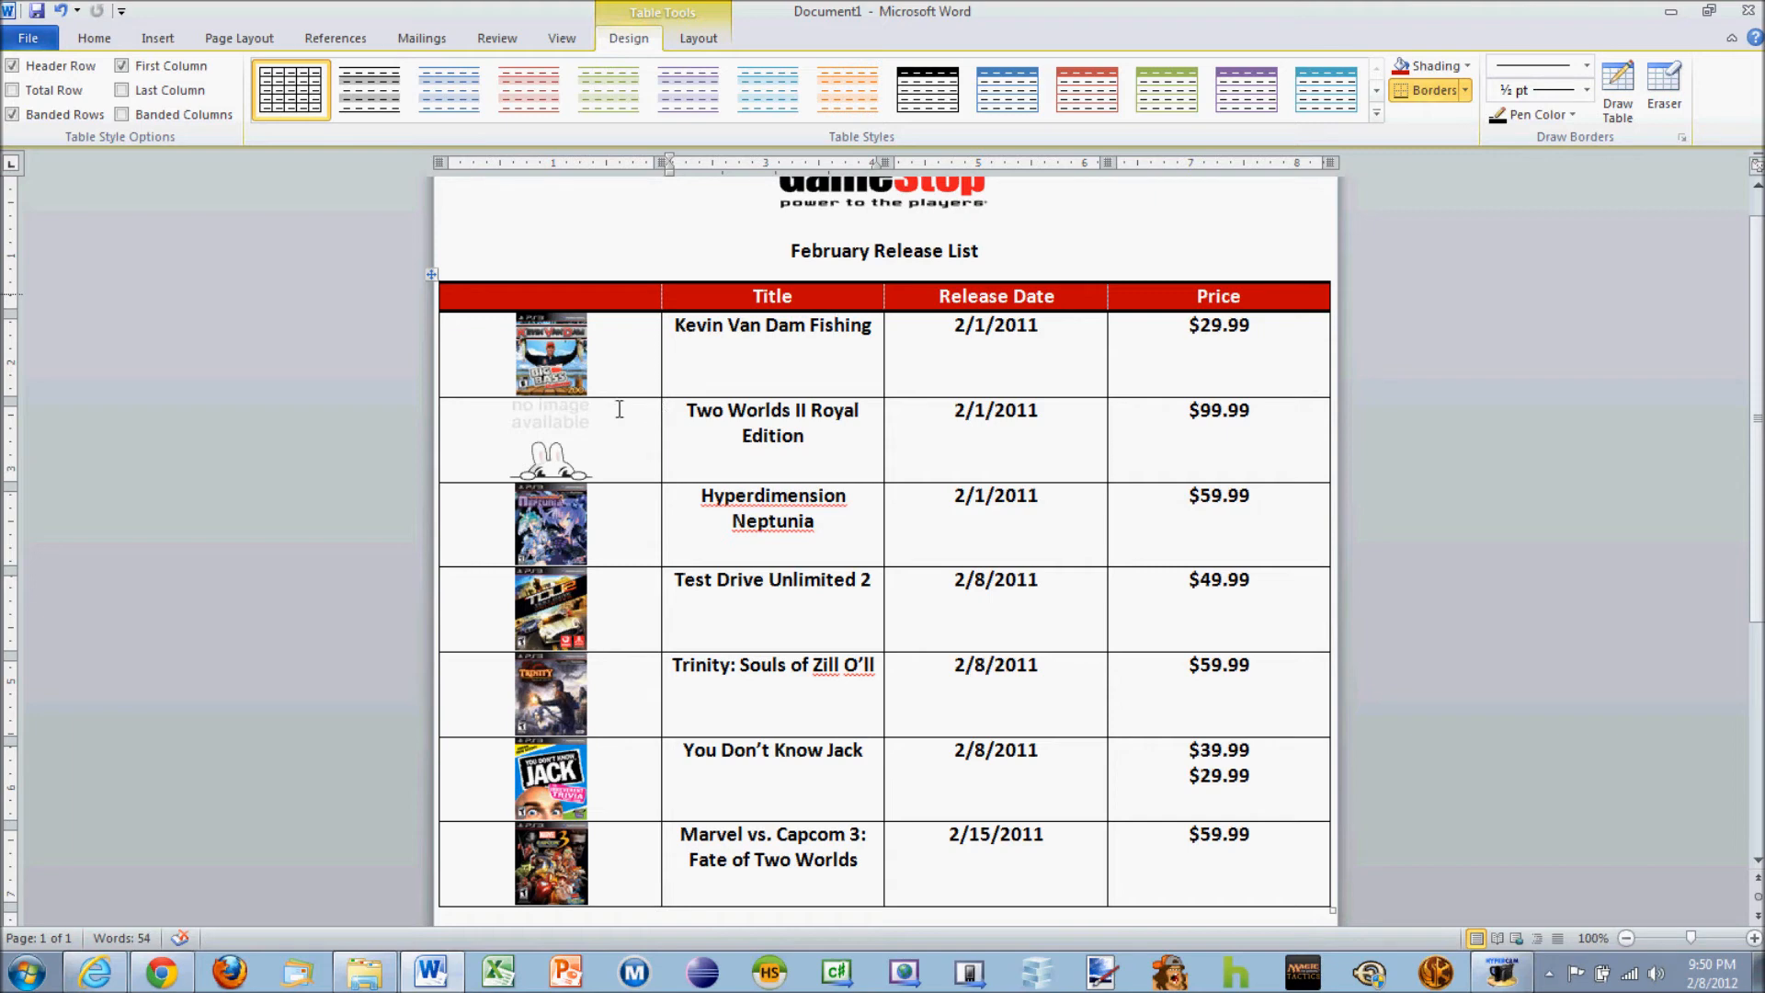
Remove all borders from the Kevin Van Dam Fishing row
click(428, 342)
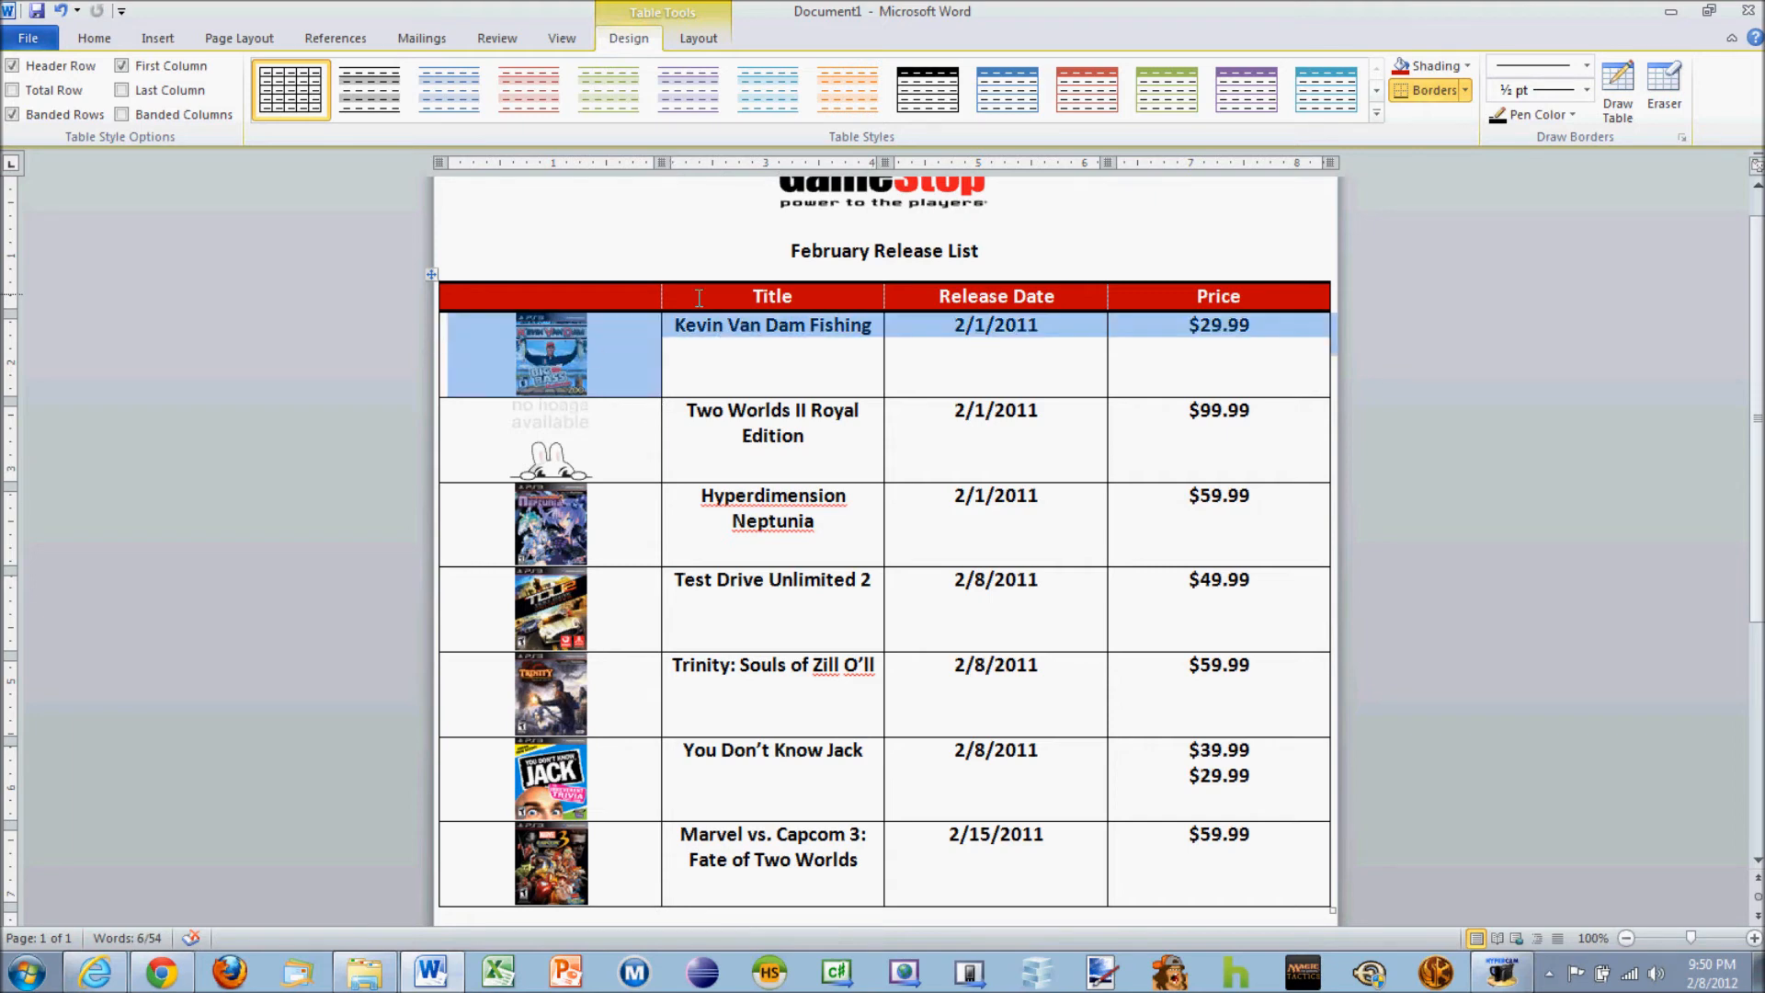
click(1465, 90)
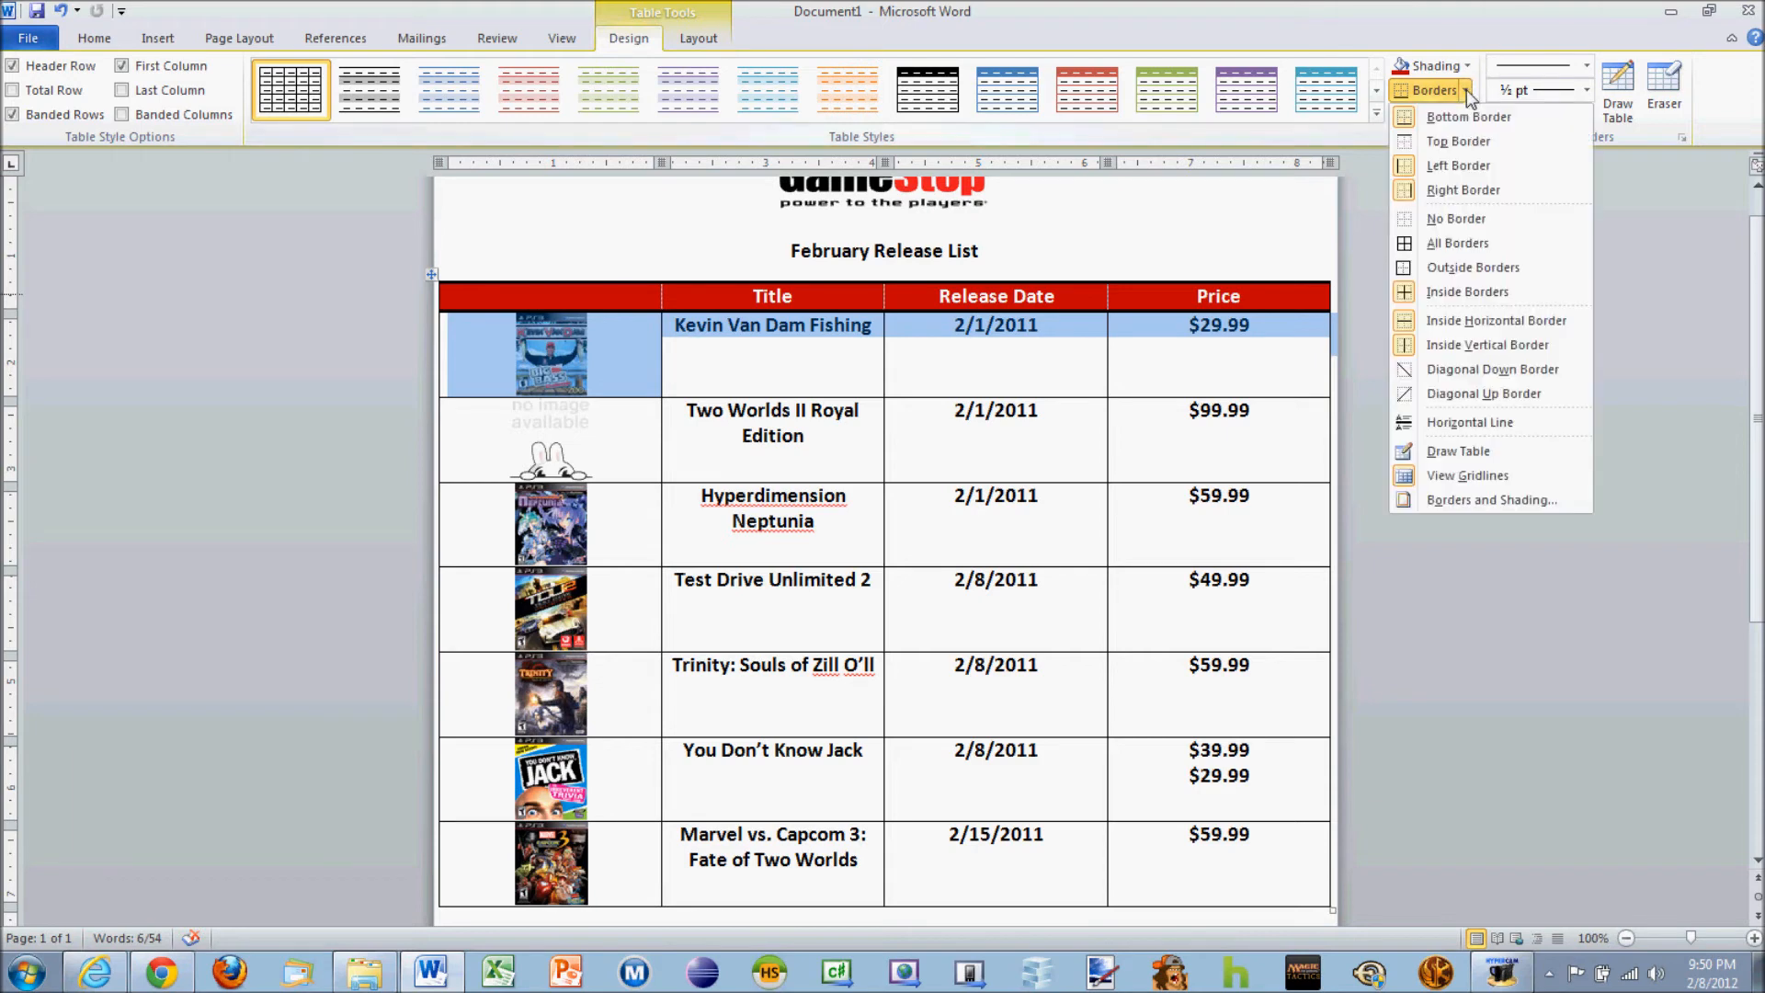
click(1421, 118)
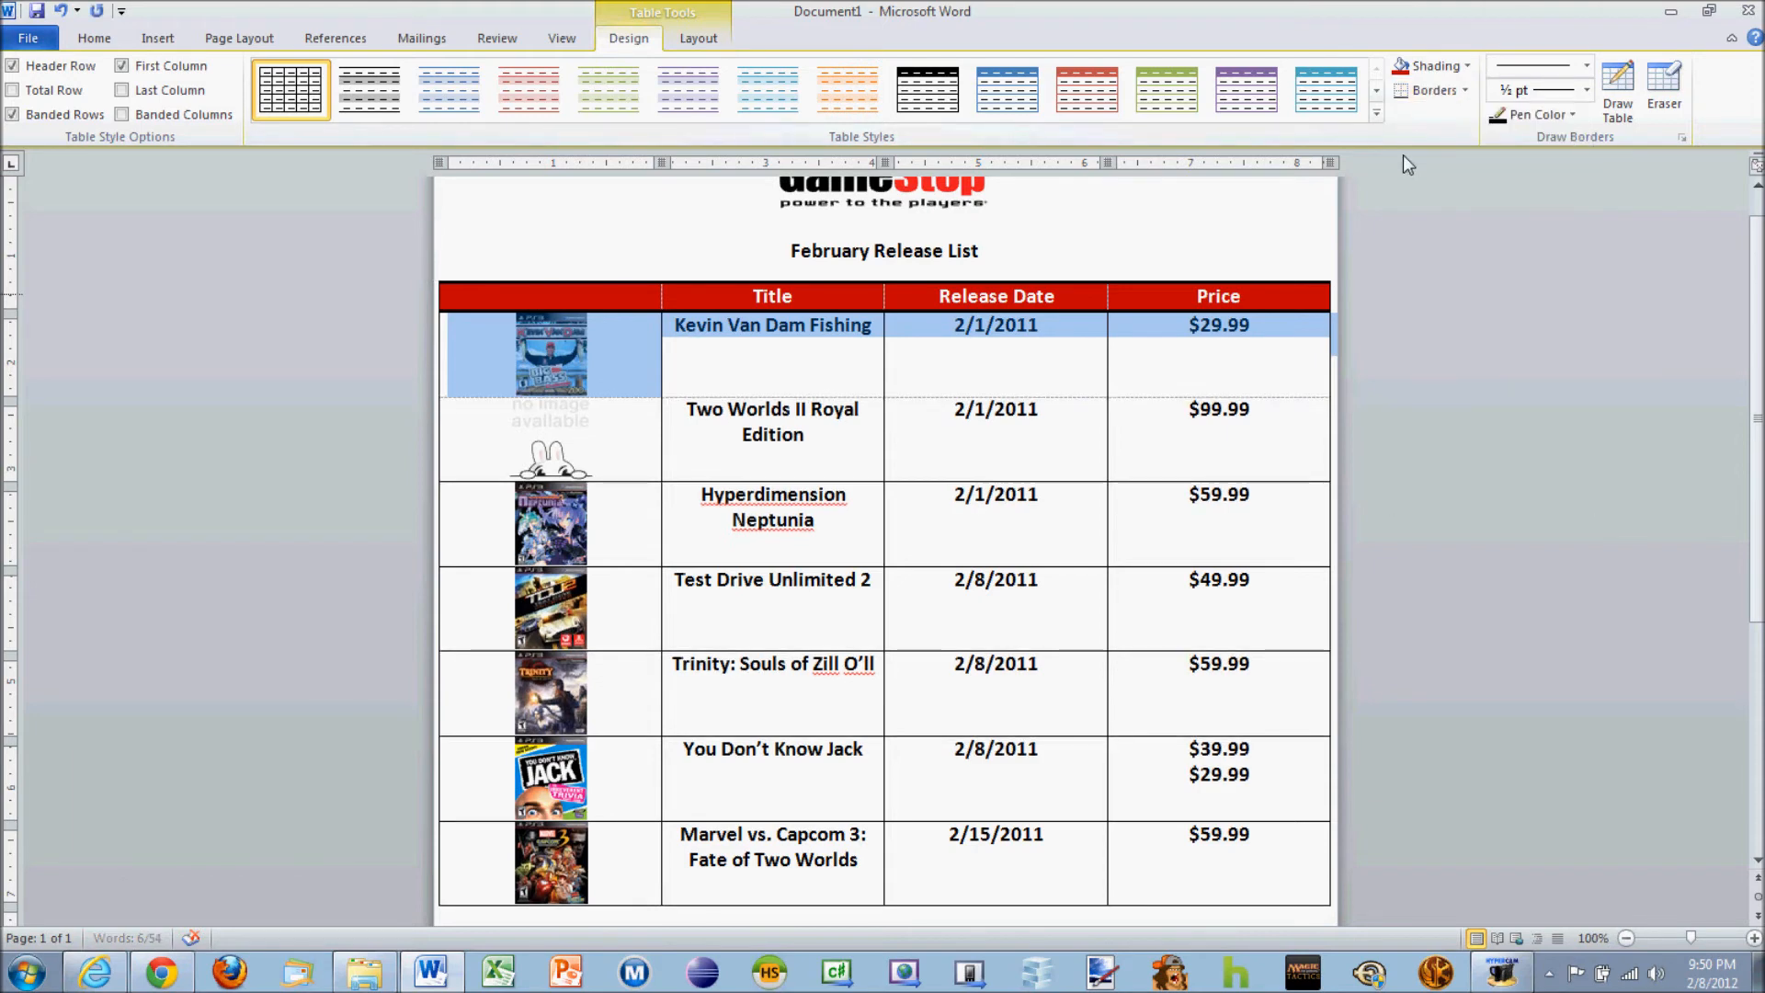
click(1465, 89)
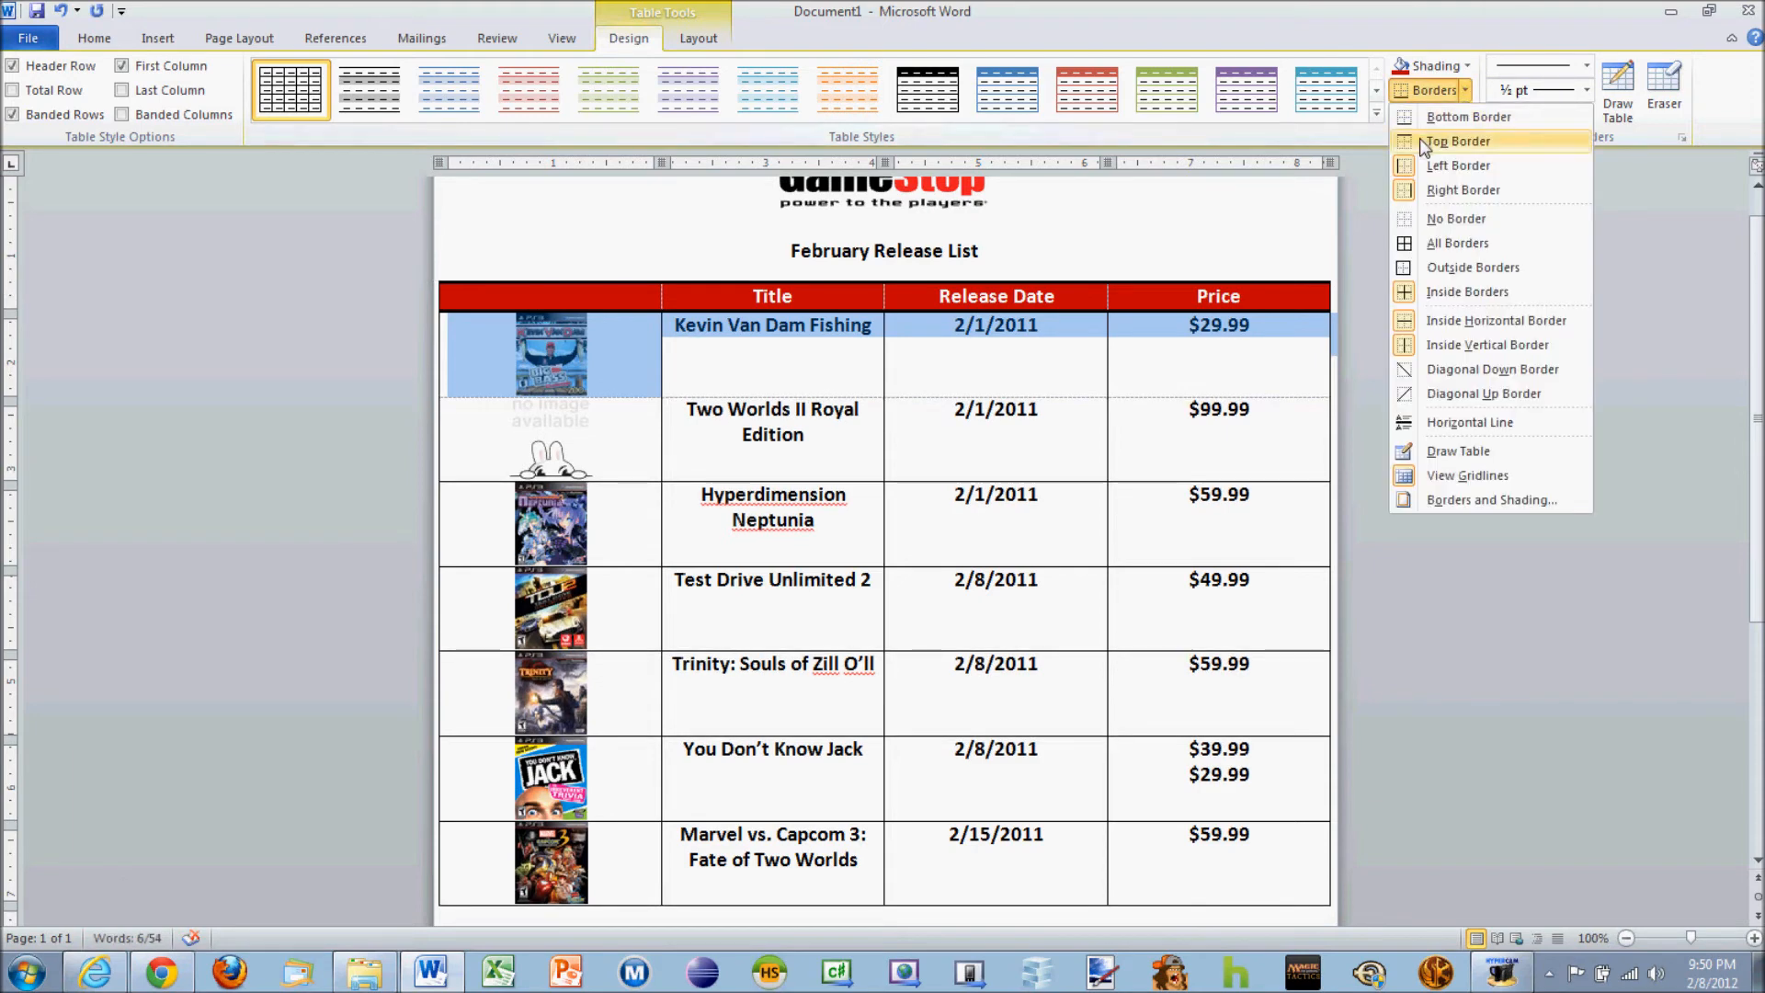
click(1456, 219)
click(643, 529)
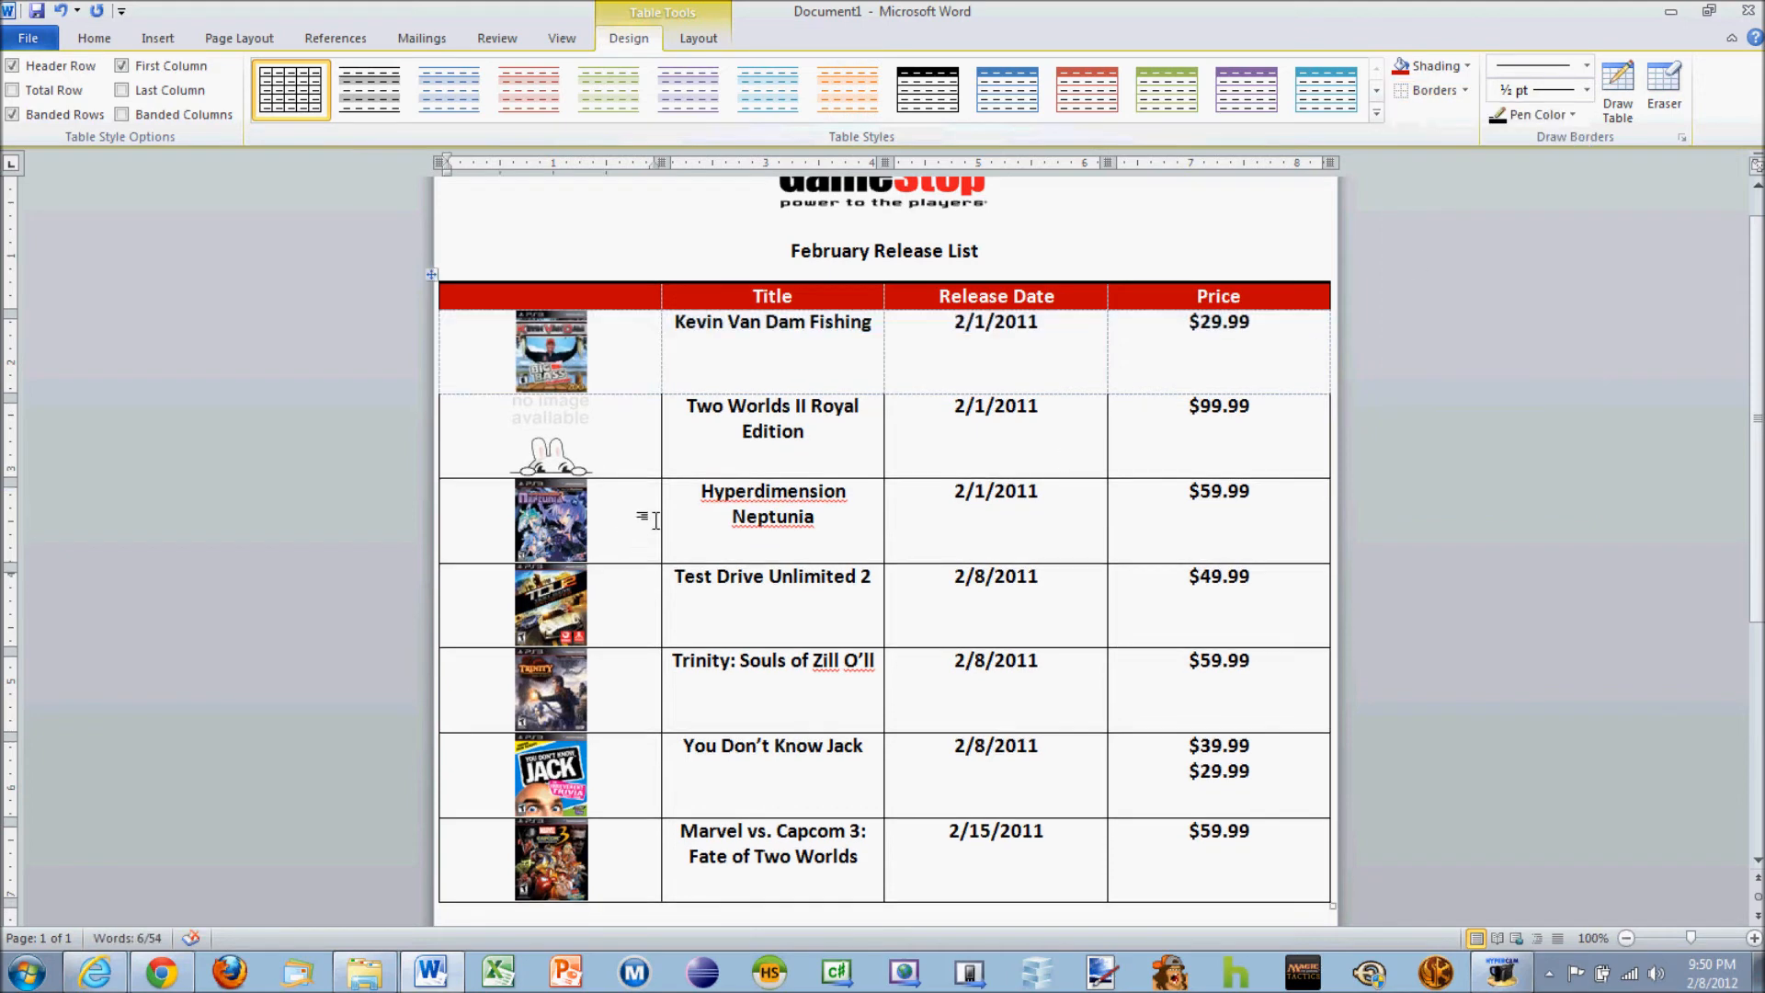
Add a 2 ¼ pt bottom border back to the table's header row
click(438, 303)
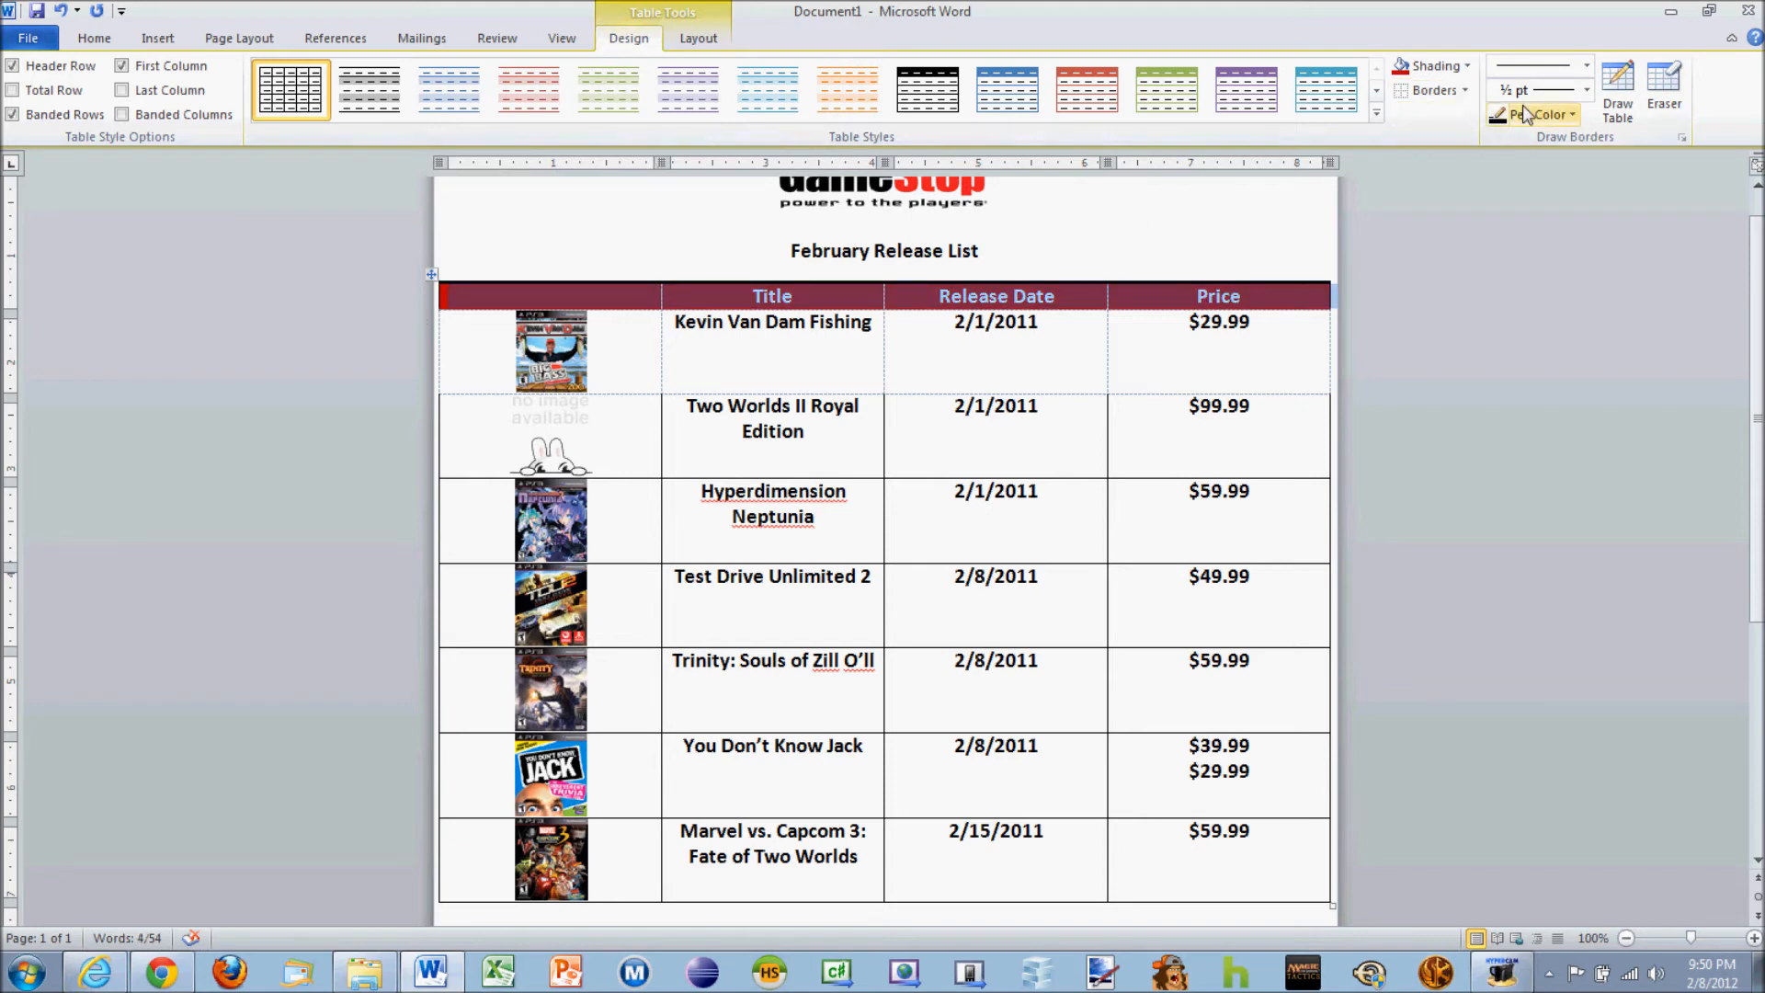
click(1586, 90)
click(1554, 262)
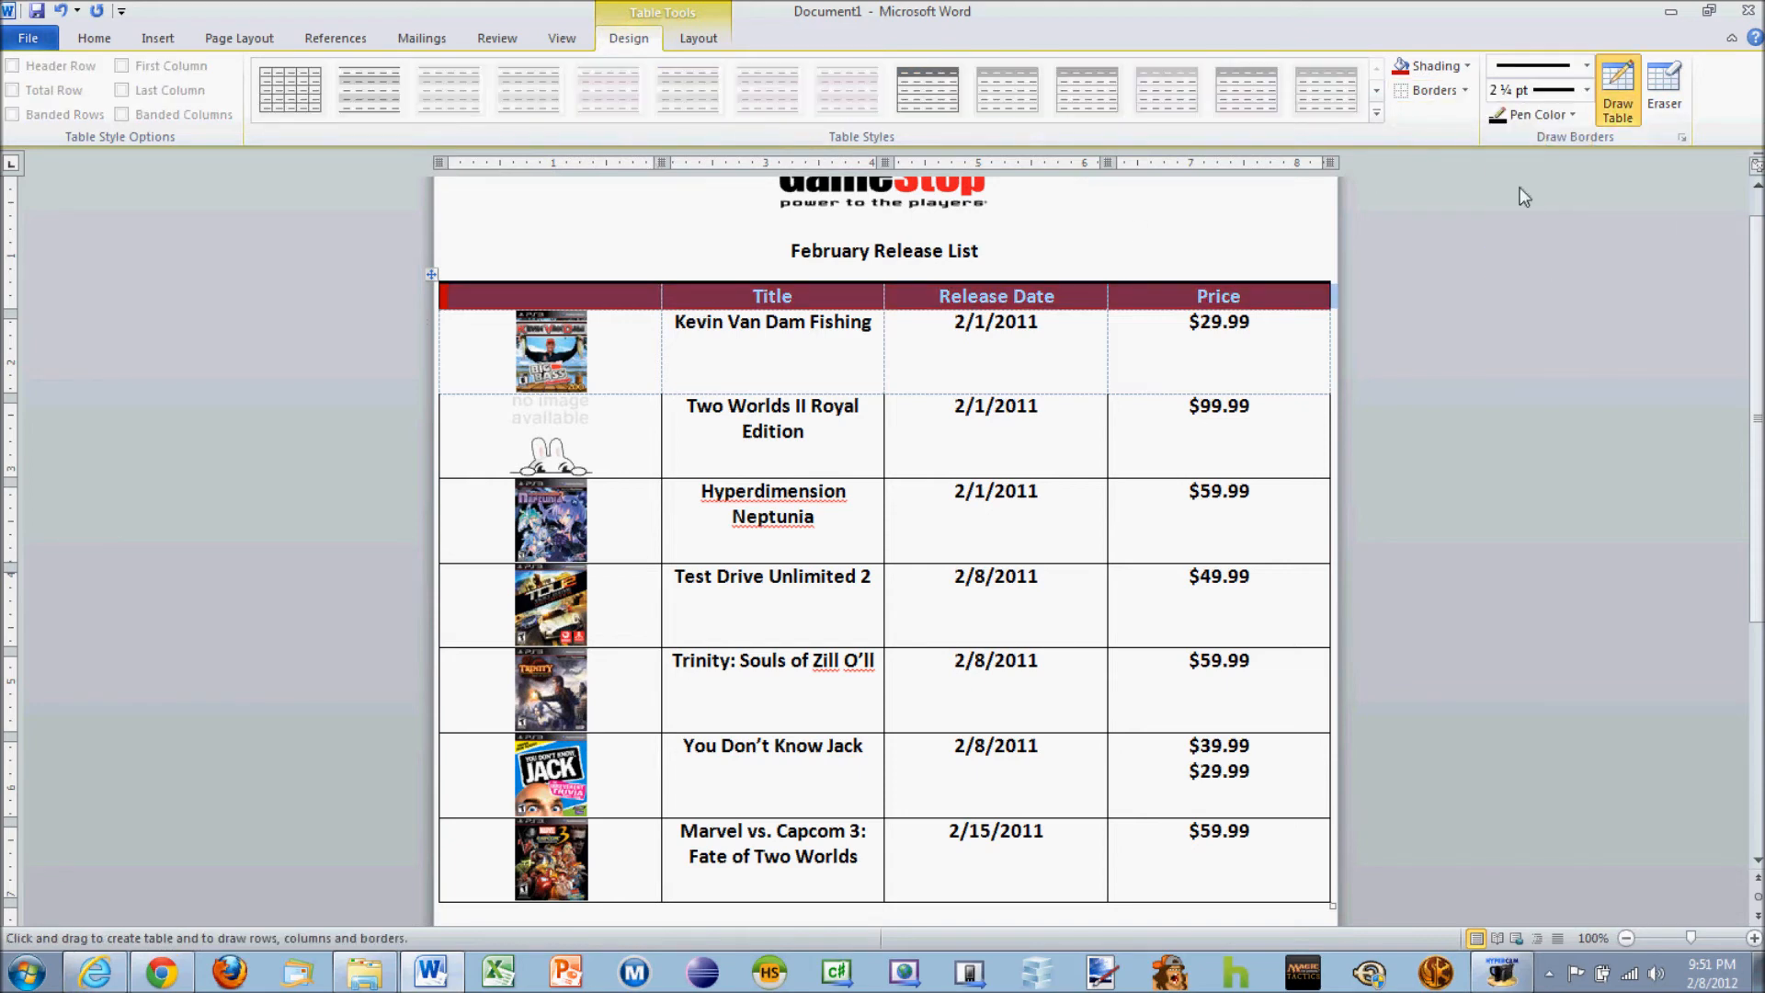
click(1466, 90)
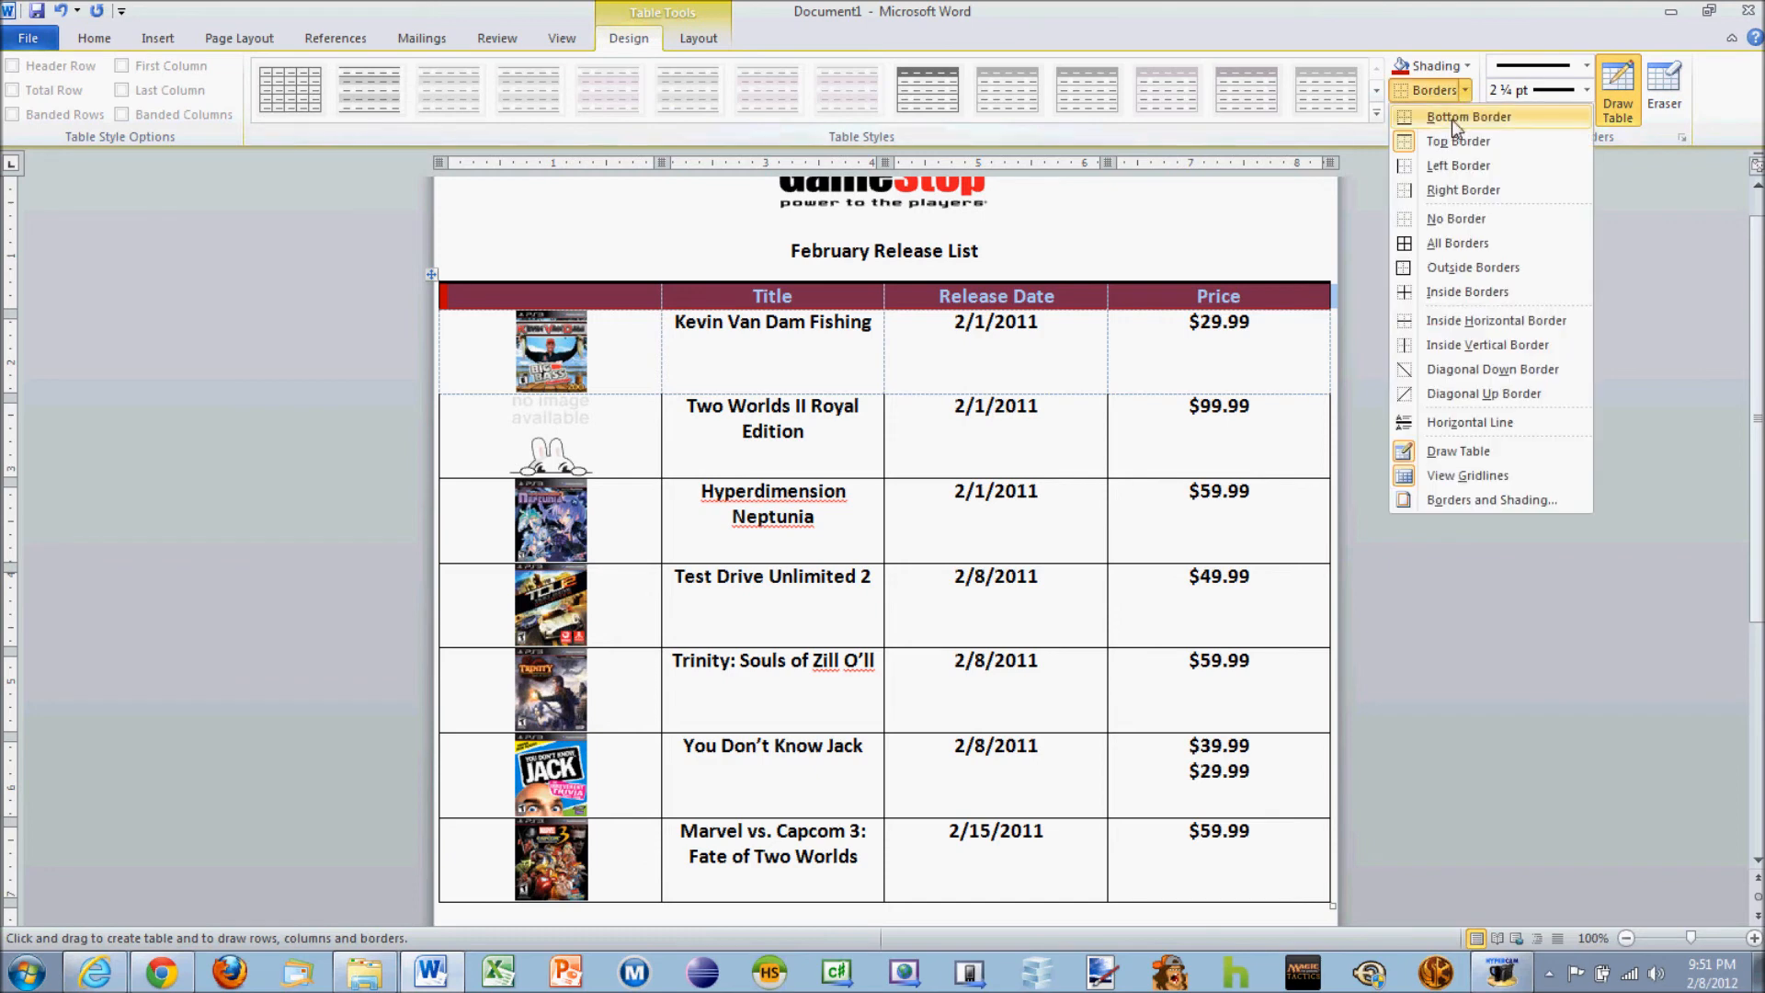
click(1453, 120)
click(489, 347)
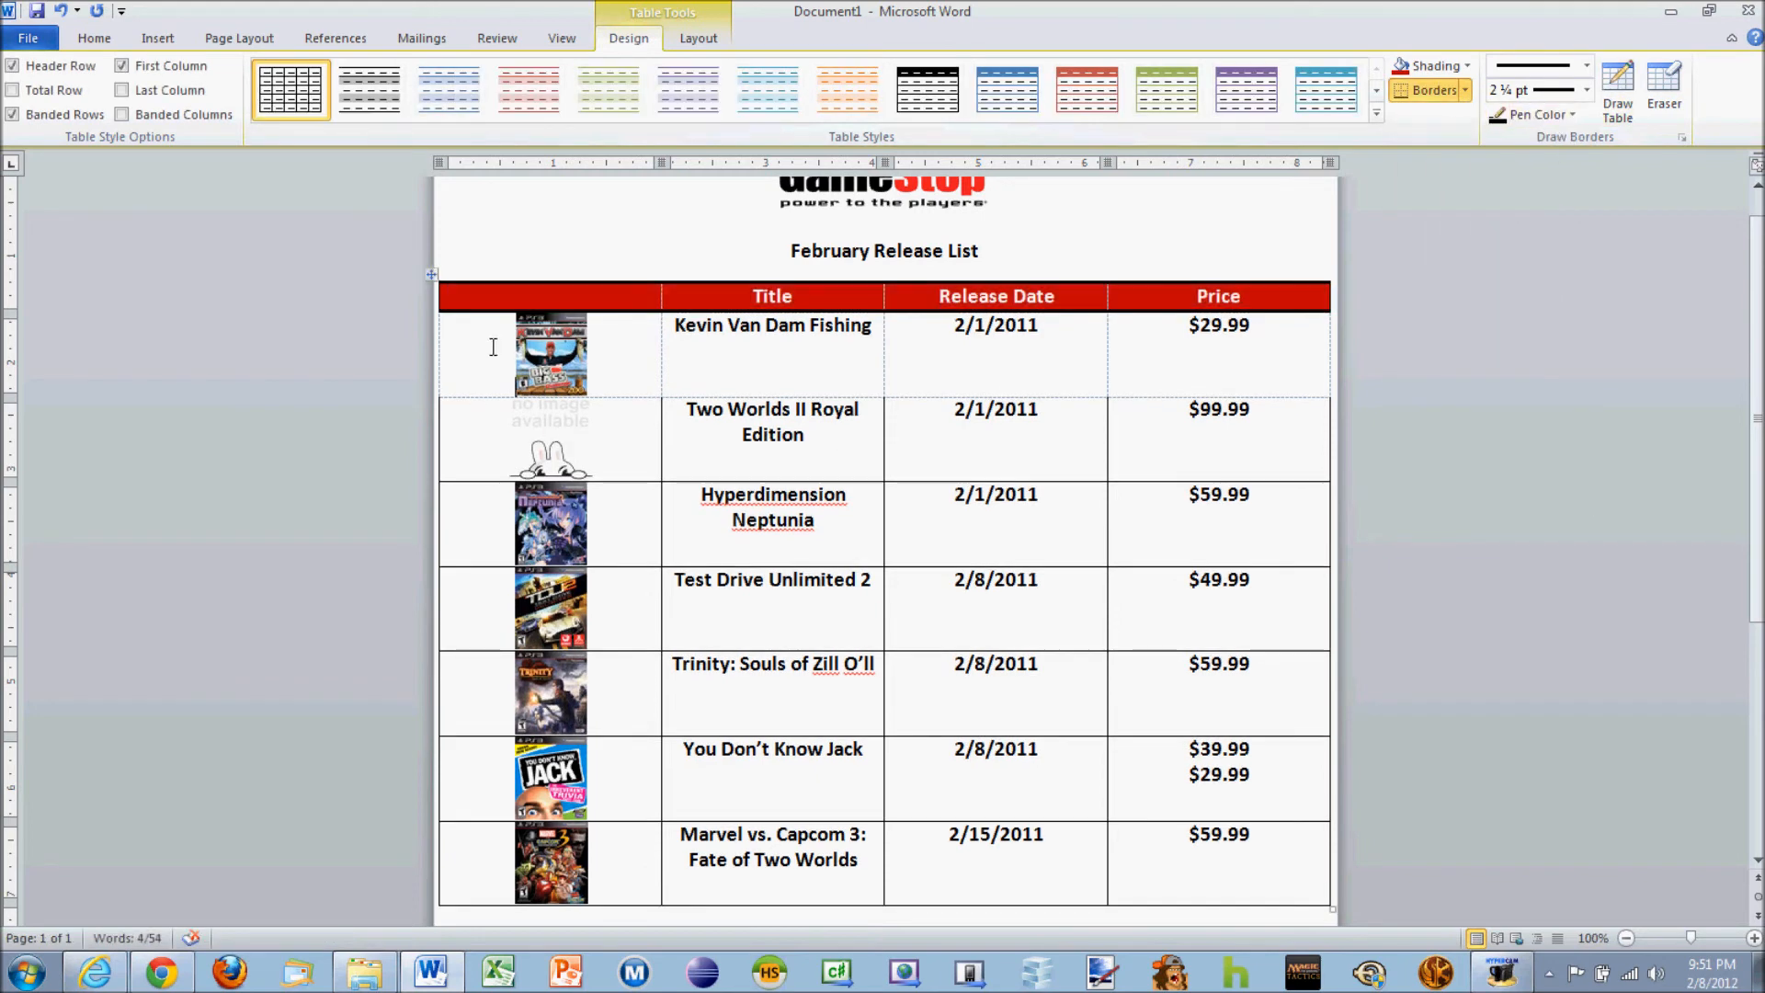
Remove all borders from the rows running from Two Worlds II Royal Edition to Marvel vs. Capcom 3
drag(433, 432, 457, 773)
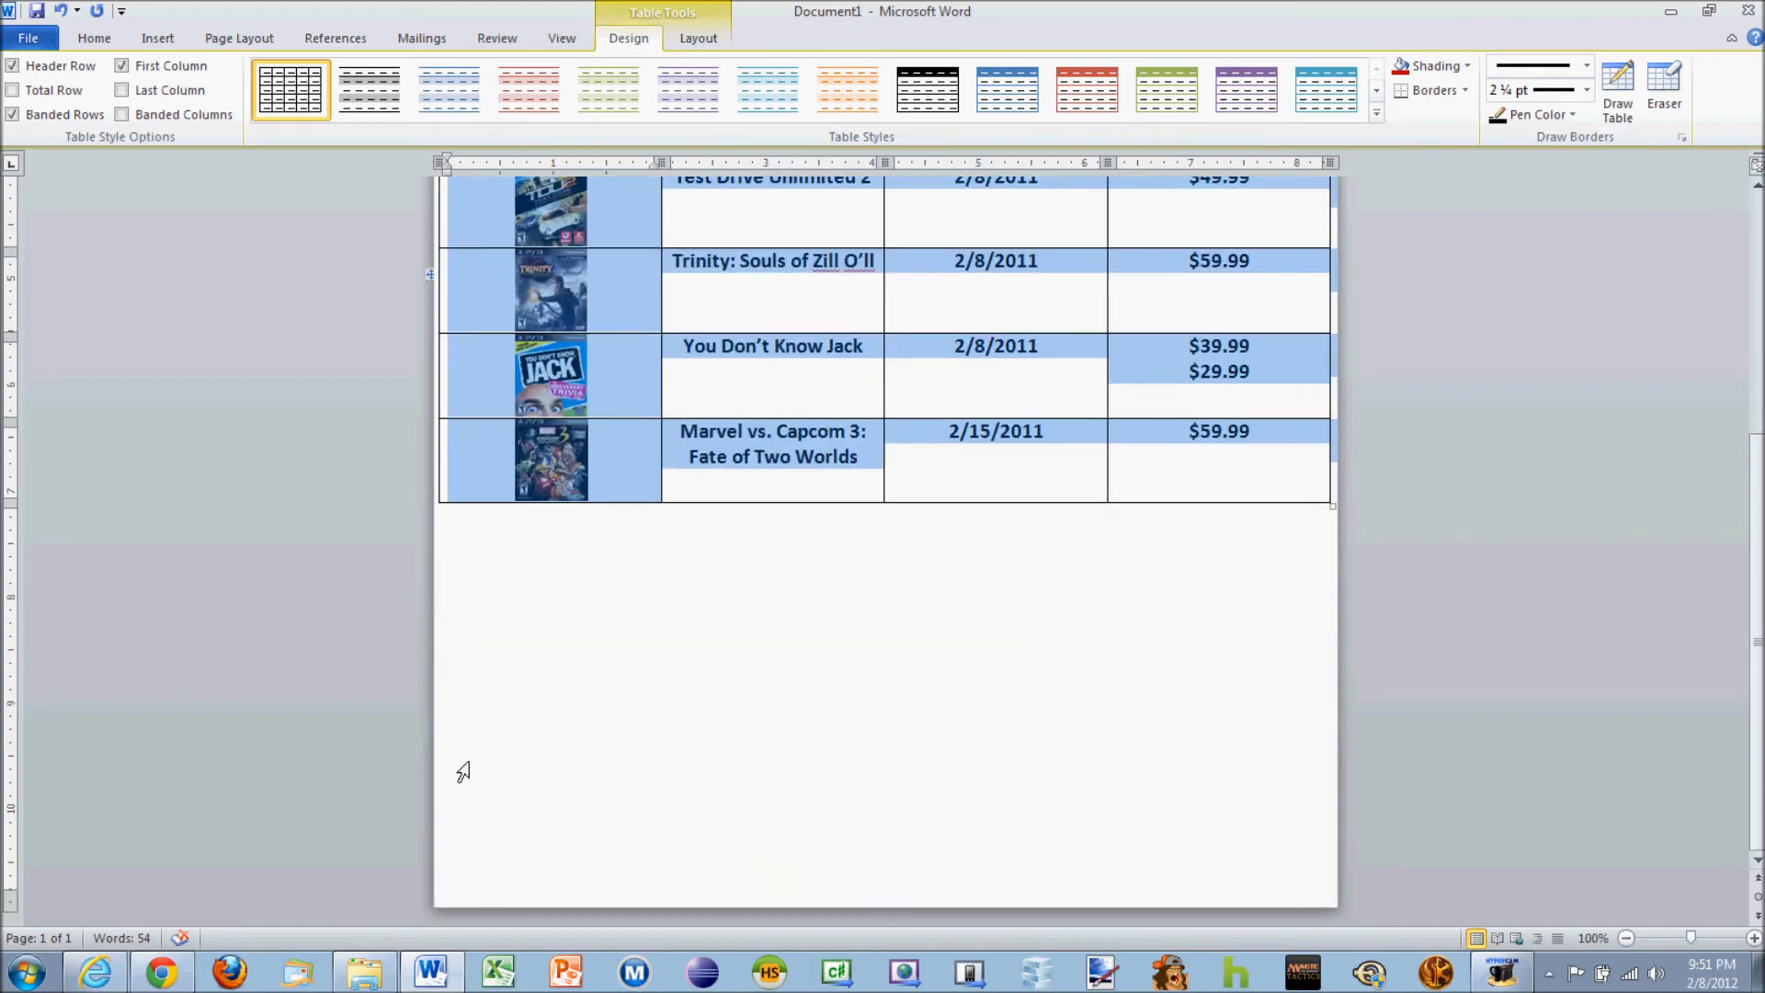
click(1464, 90)
click(1460, 213)
scroll(1144, 454, up, 6)
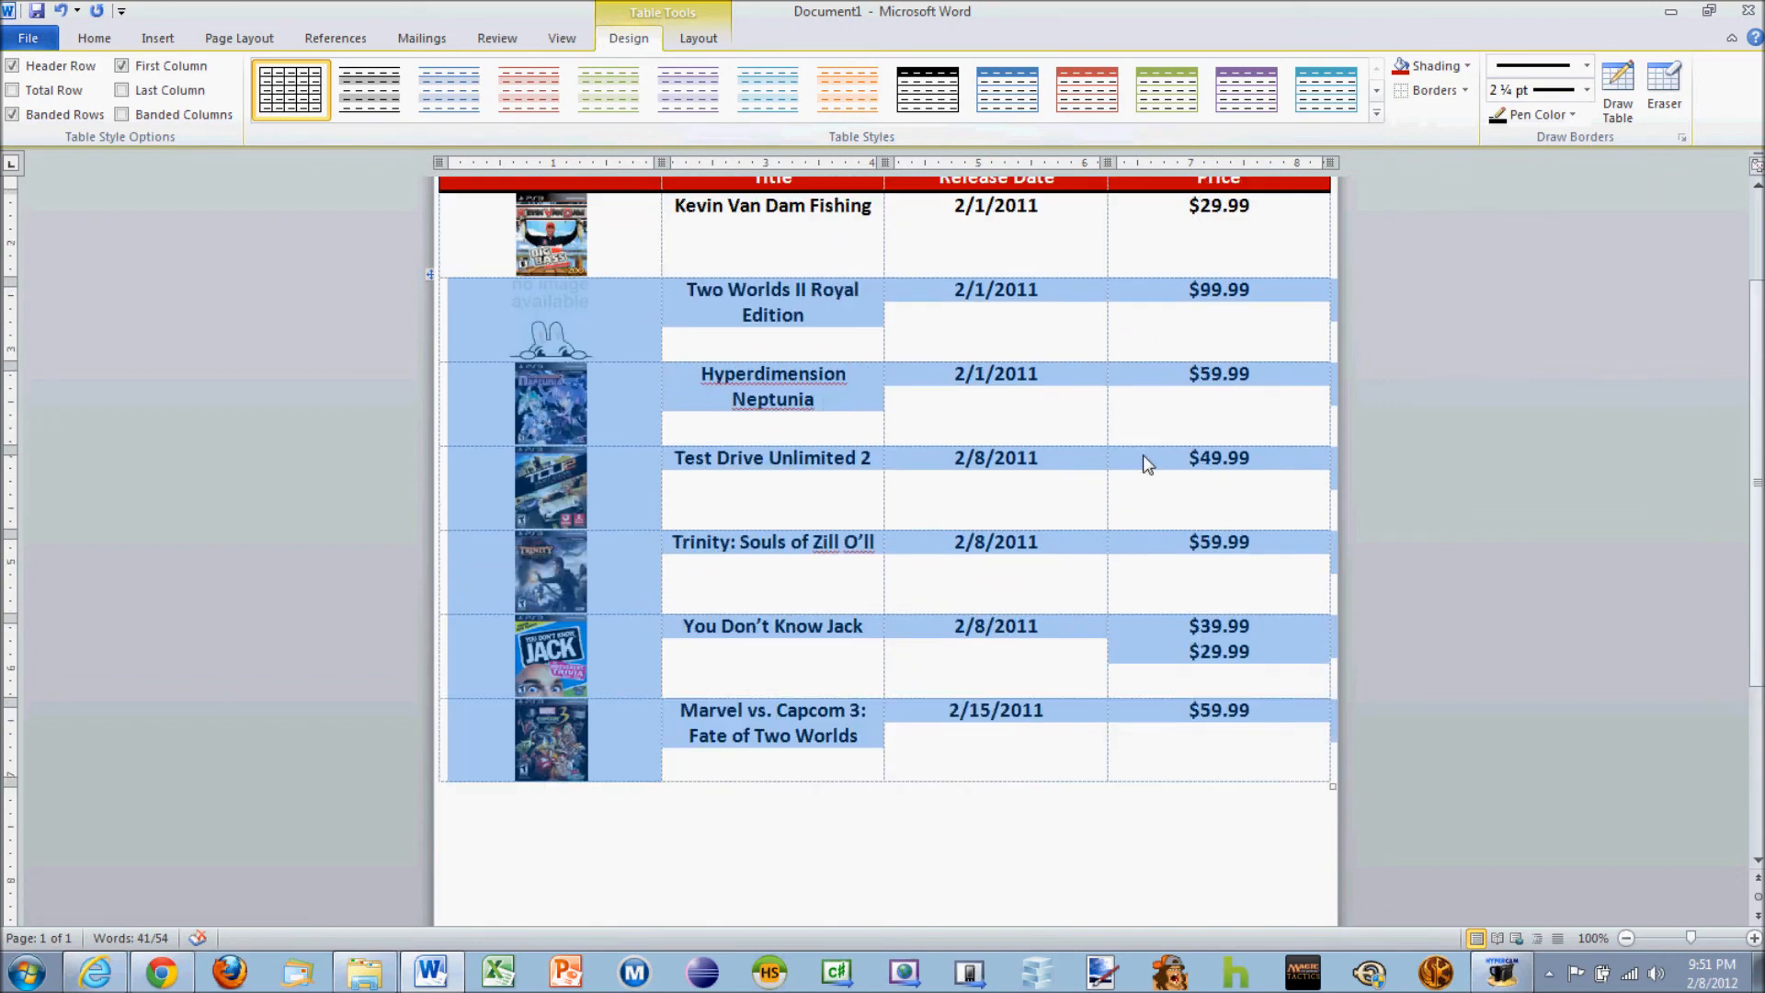
click(712, 317)
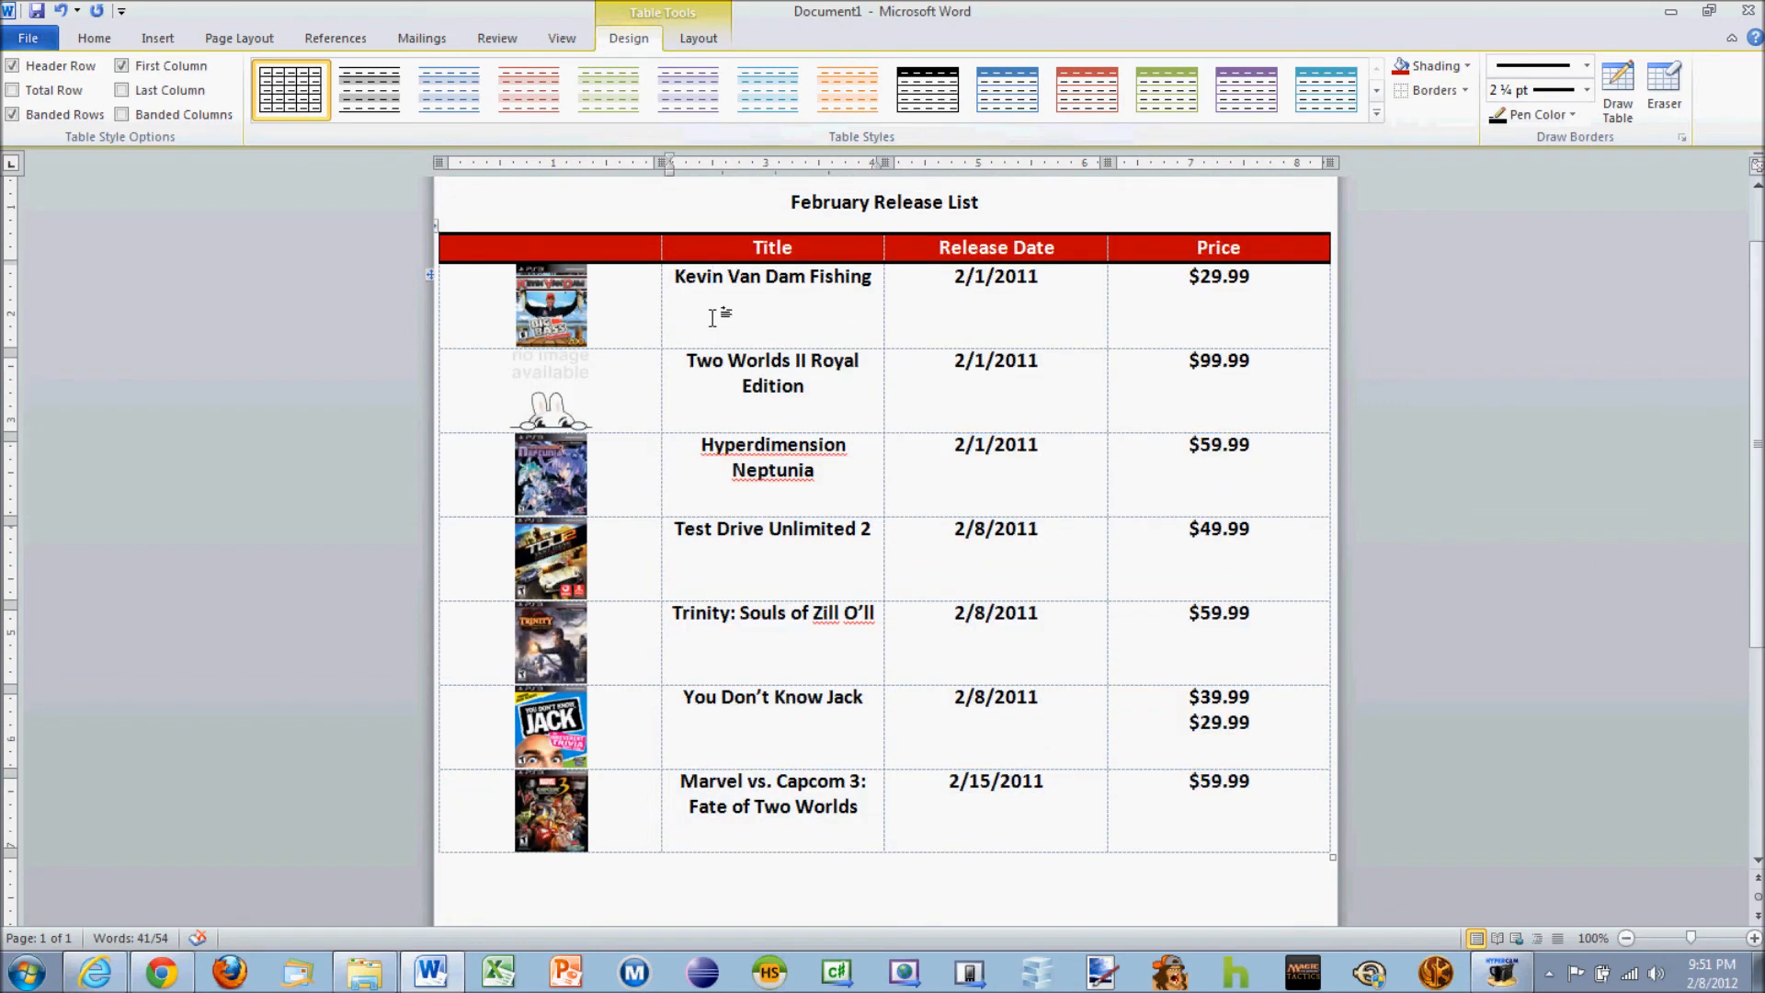
Turn the table gridlines off and back on to check the borderless game rows
click(697, 38)
click(75, 90)
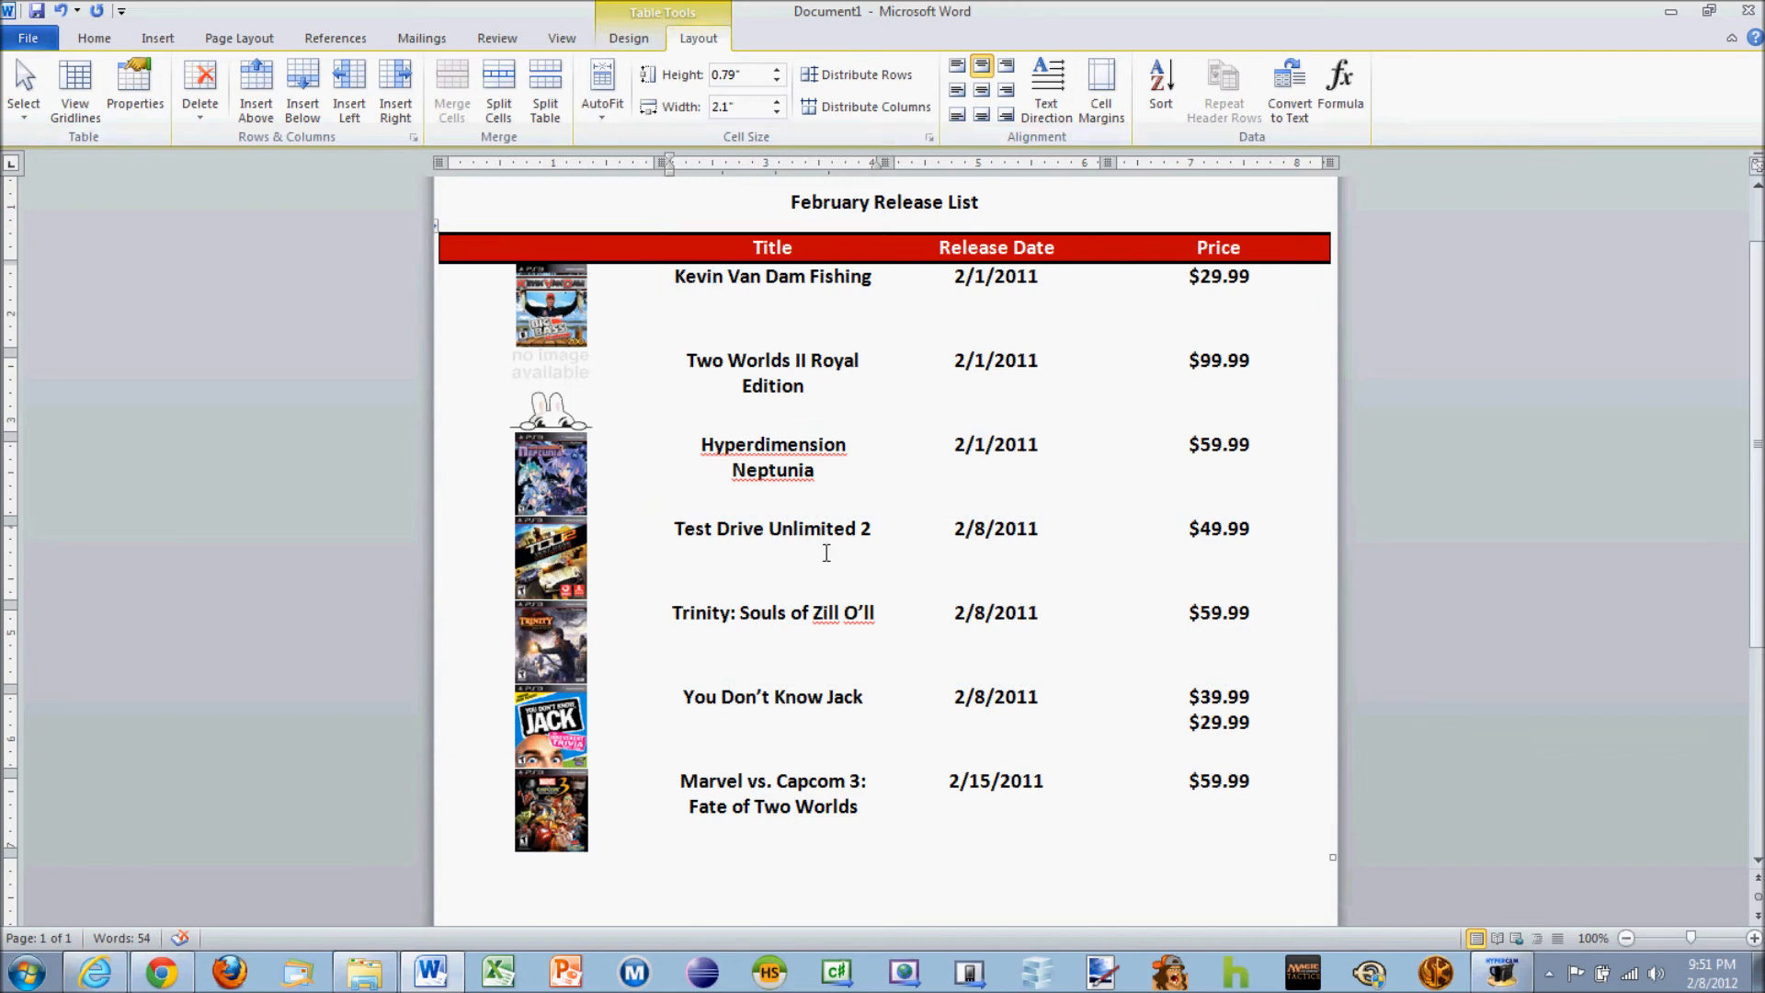
click(75, 89)
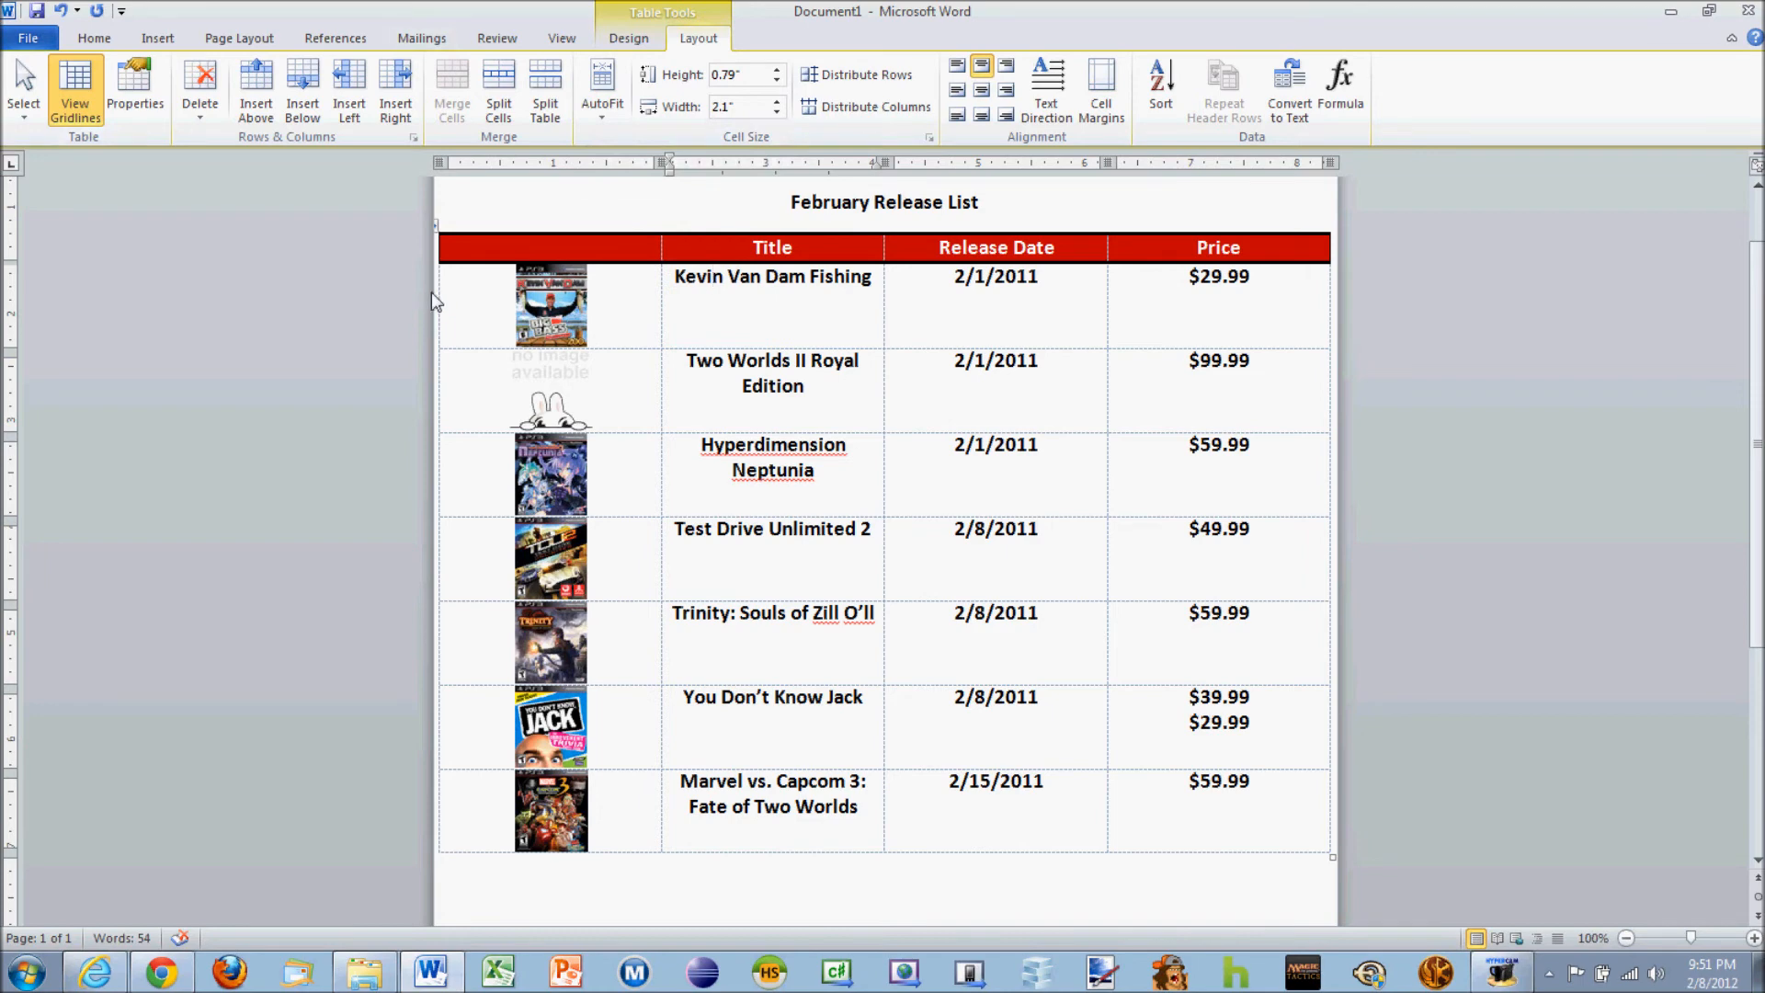
Add a ½ pt bottom border to the block of game rows from Kevin Van Dam Fishing to Marvel vs. Capcom 3
drag(432, 292, 487, 785)
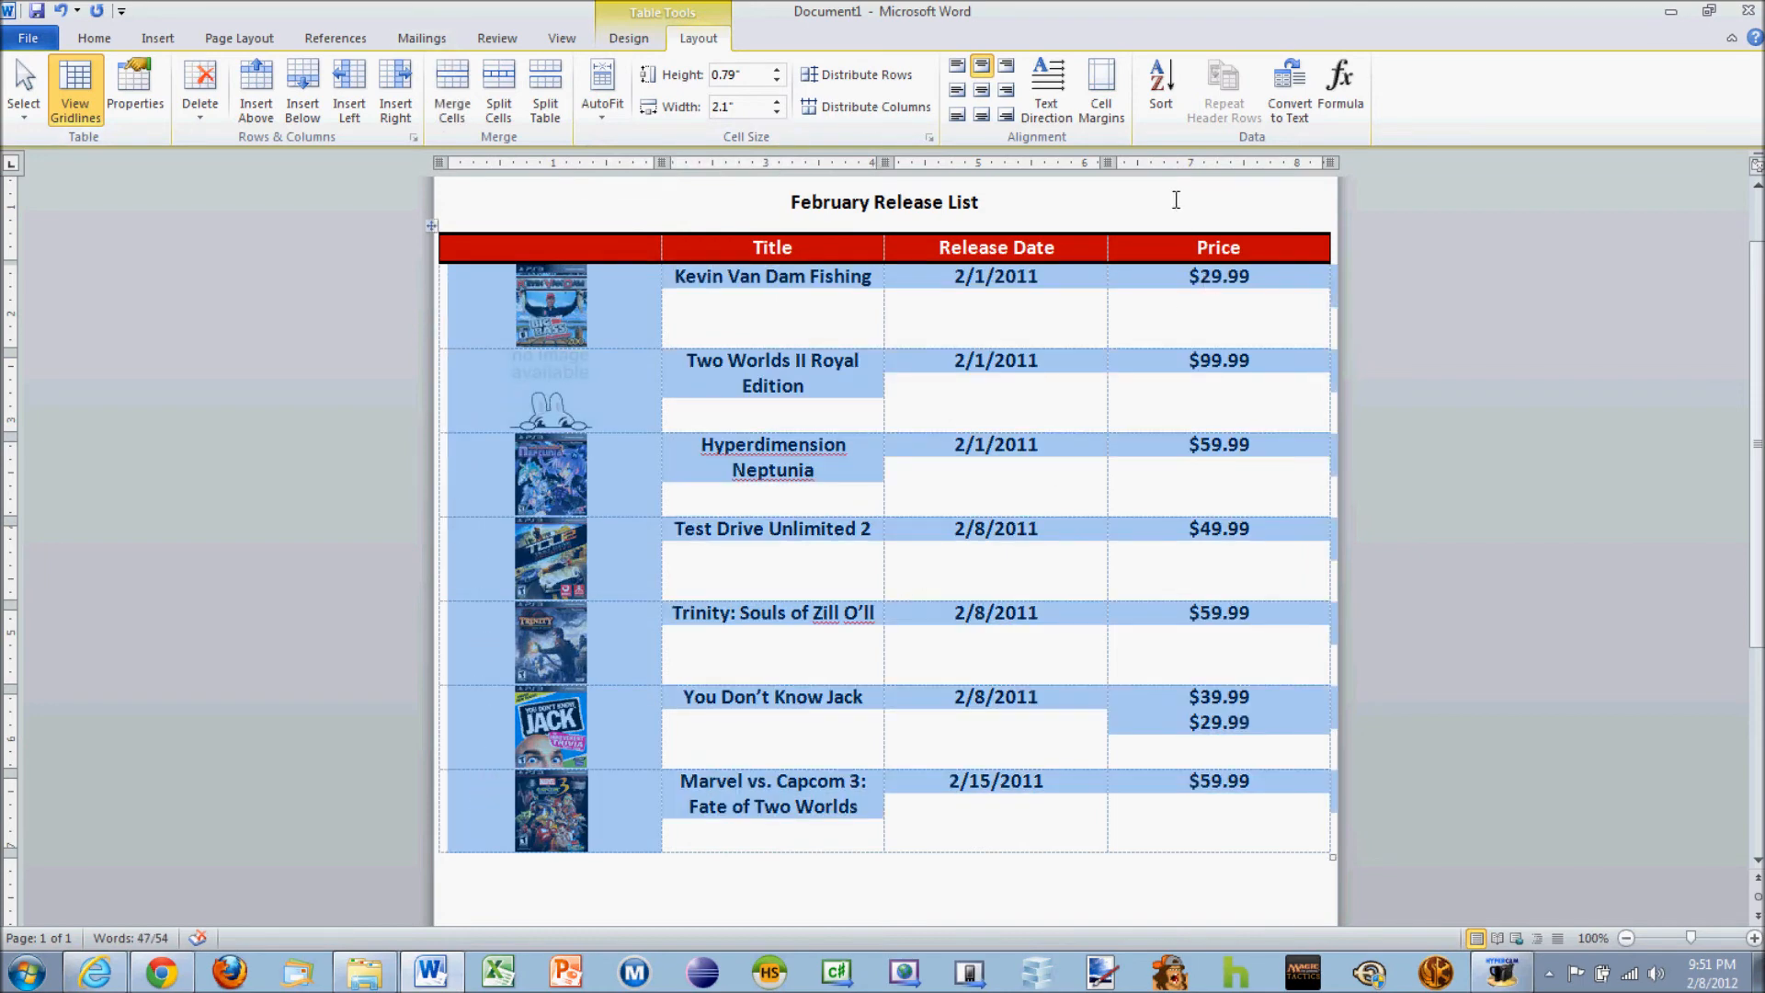
click(641, 42)
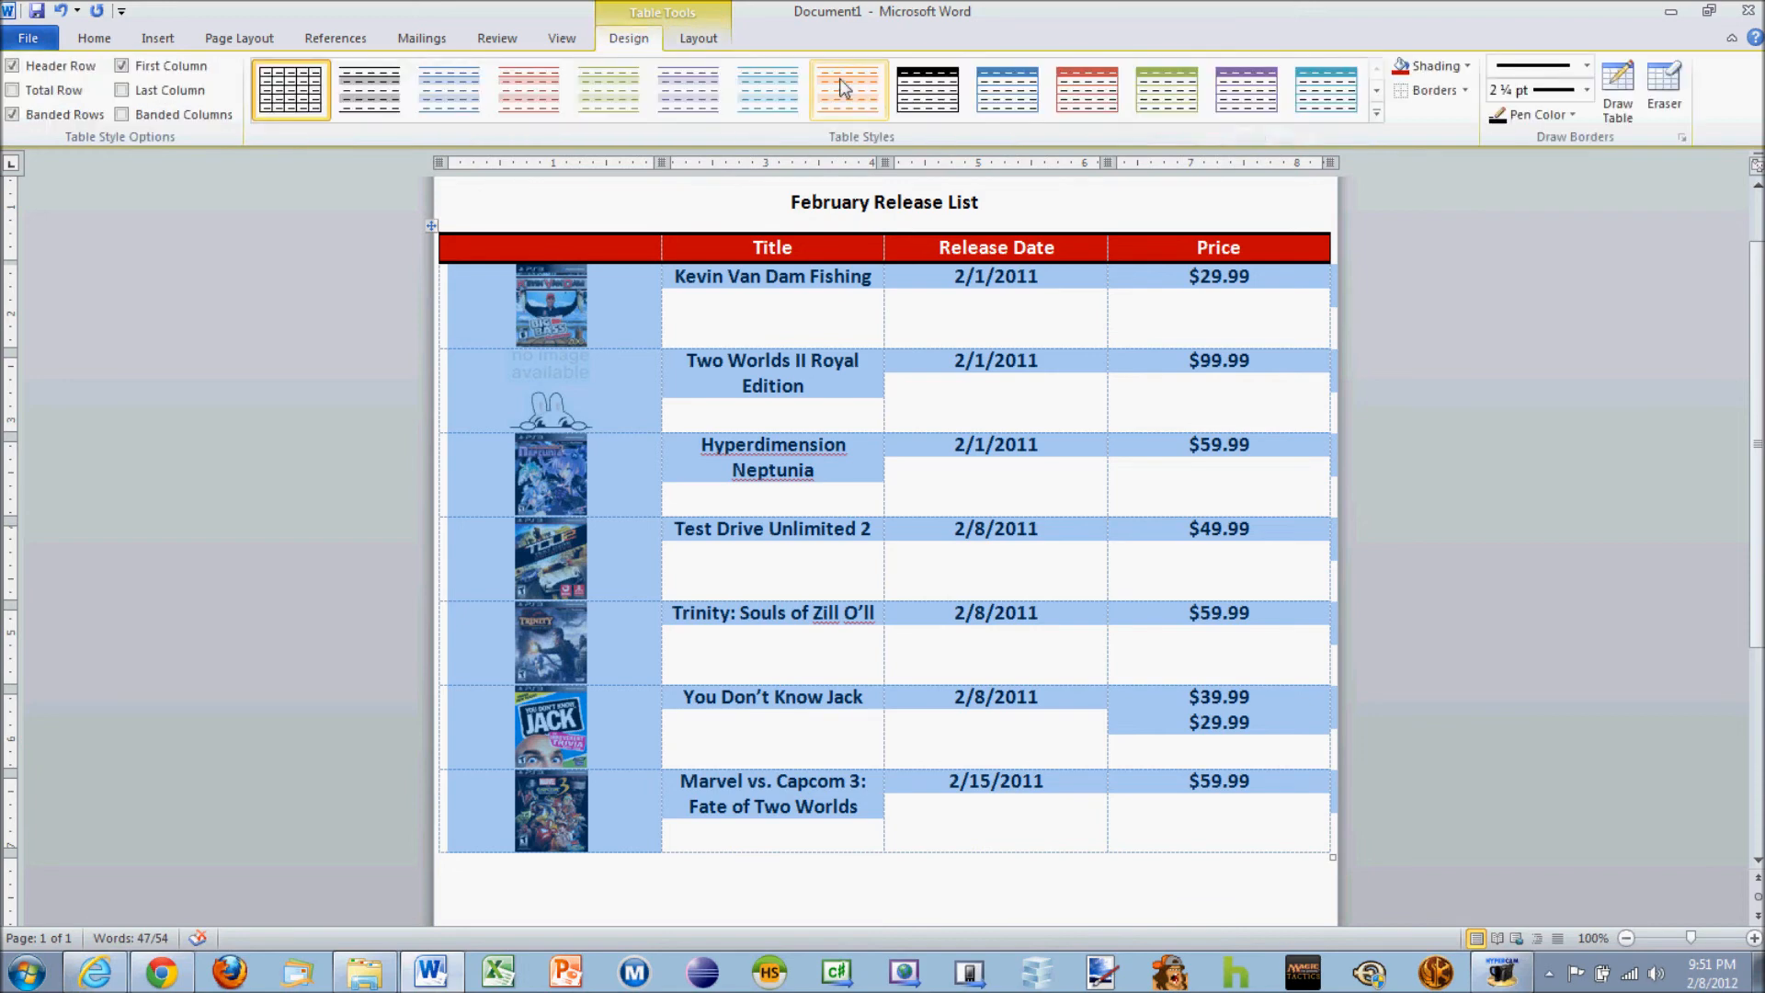
click(1464, 91)
click(1464, 93)
click(1584, 91)
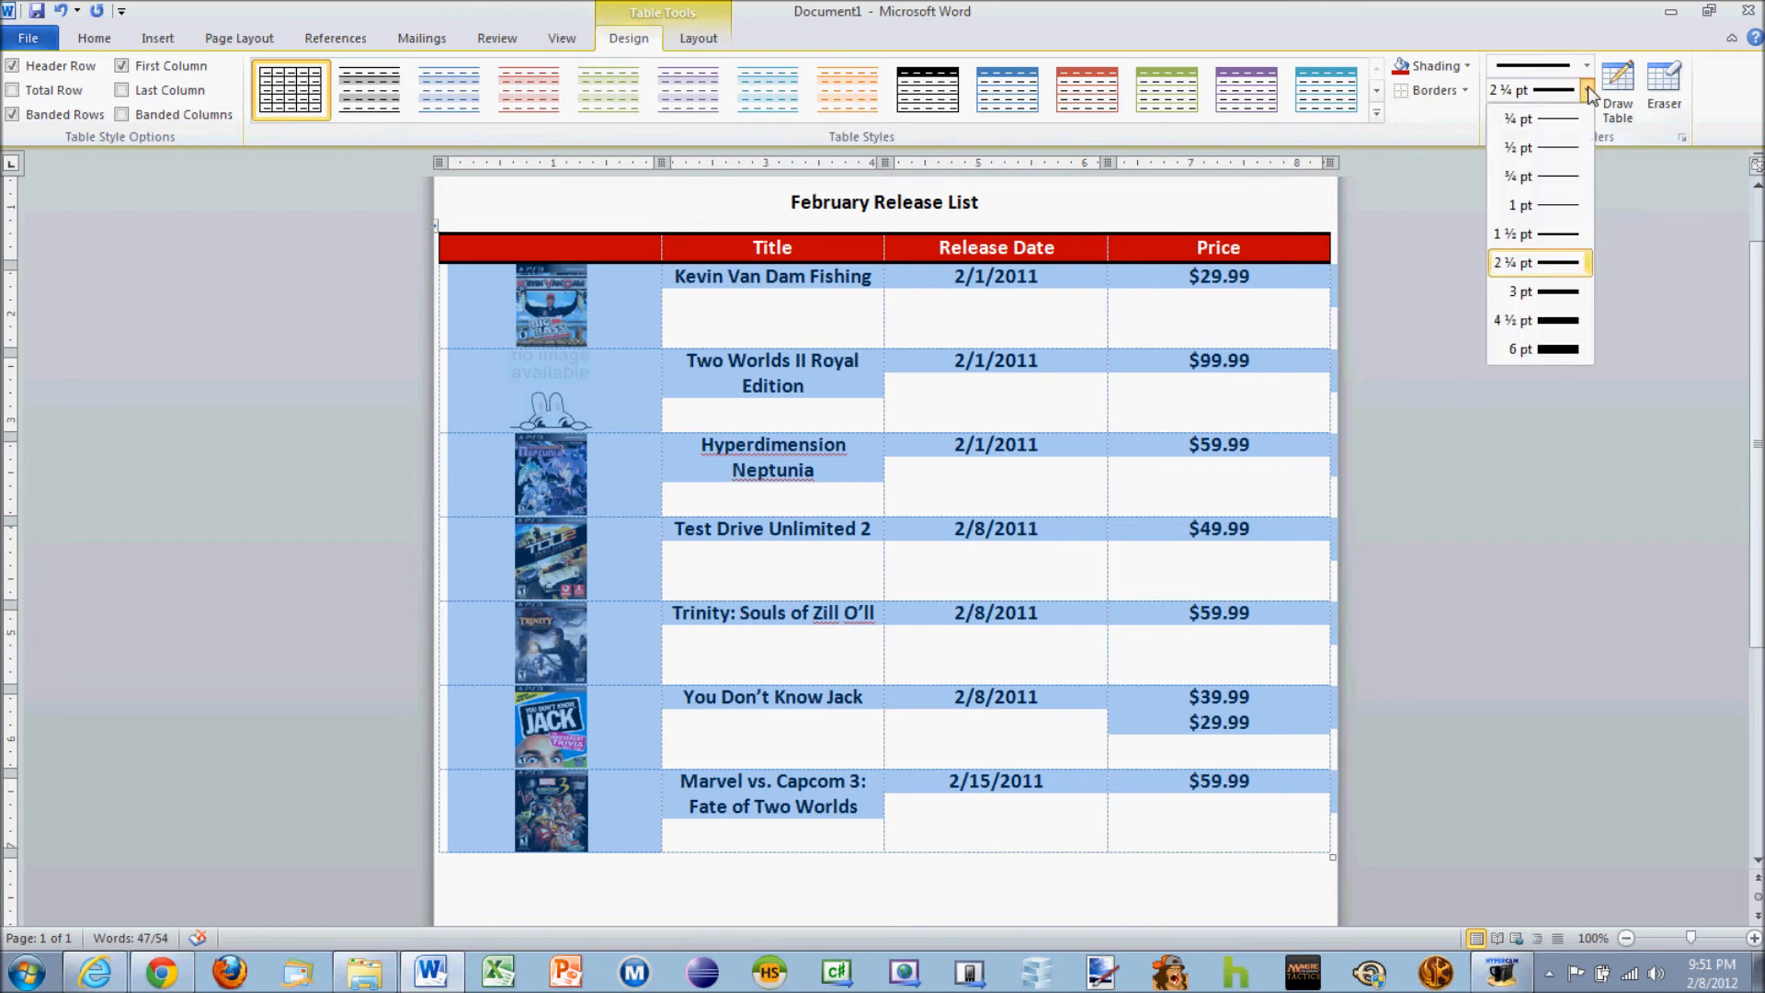
click(1551, 148)
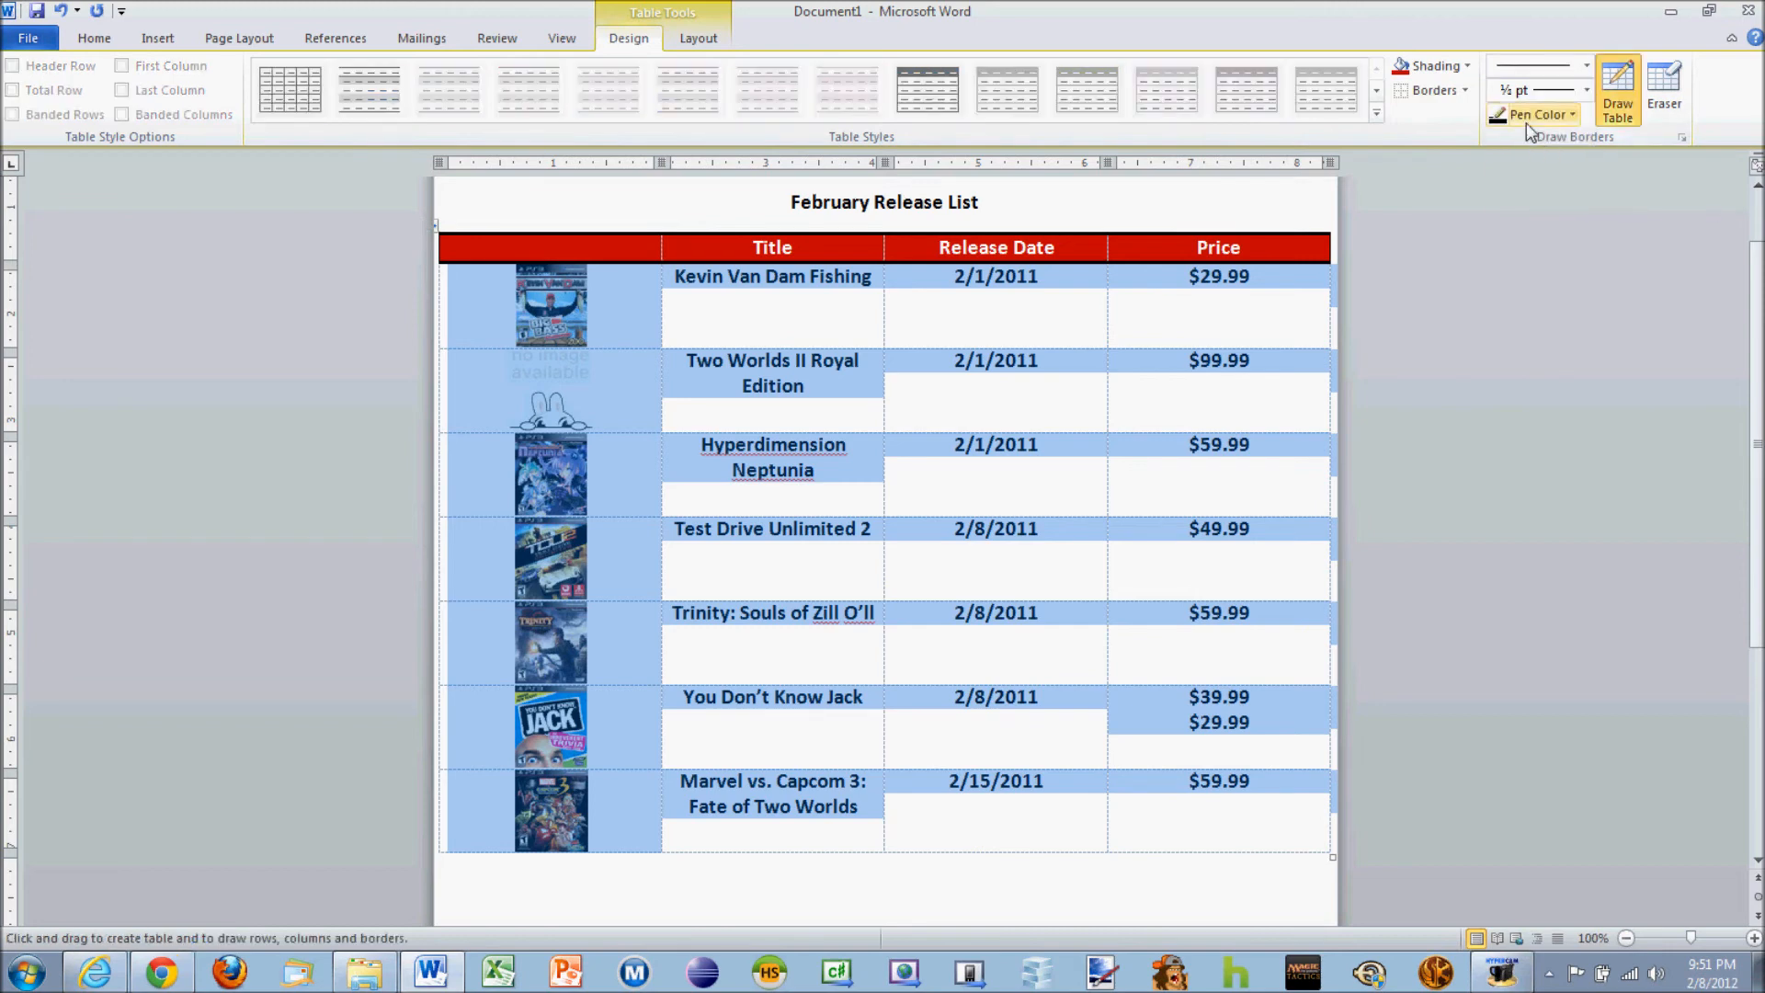
click(1467, 90)
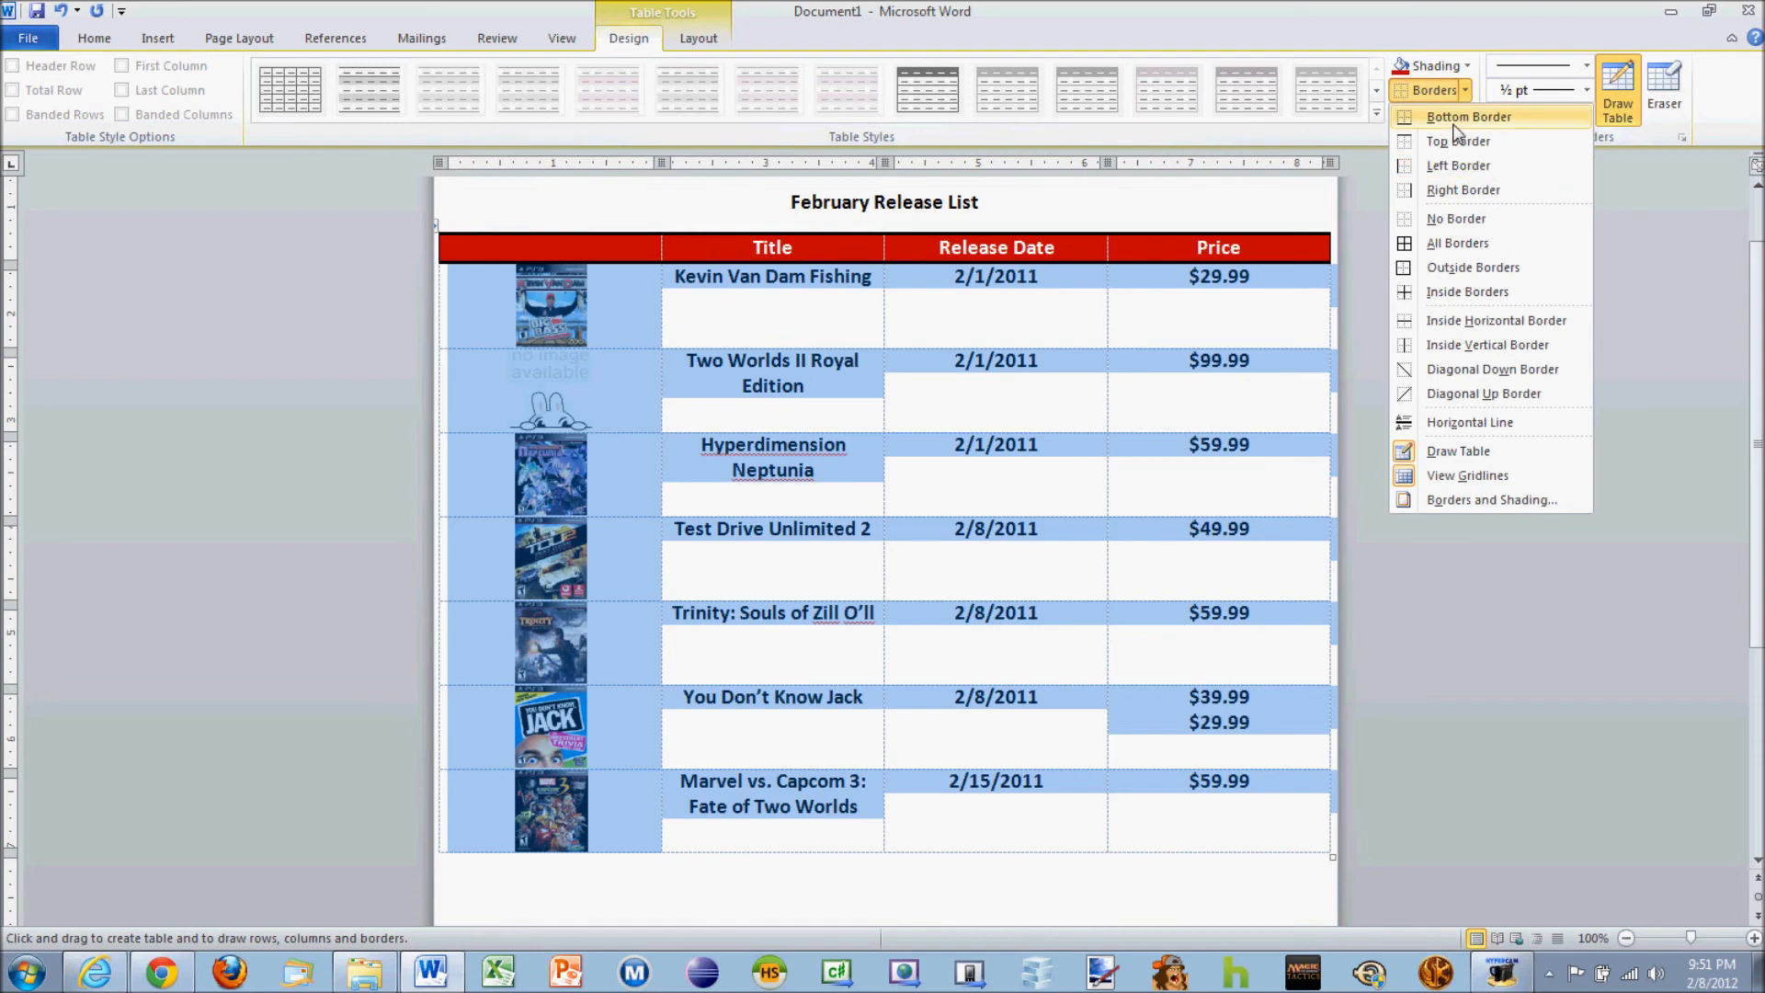
click(1454, 119)
Add ½ pt borders along the left and right edges of the block of game rows
click(1466, 89)
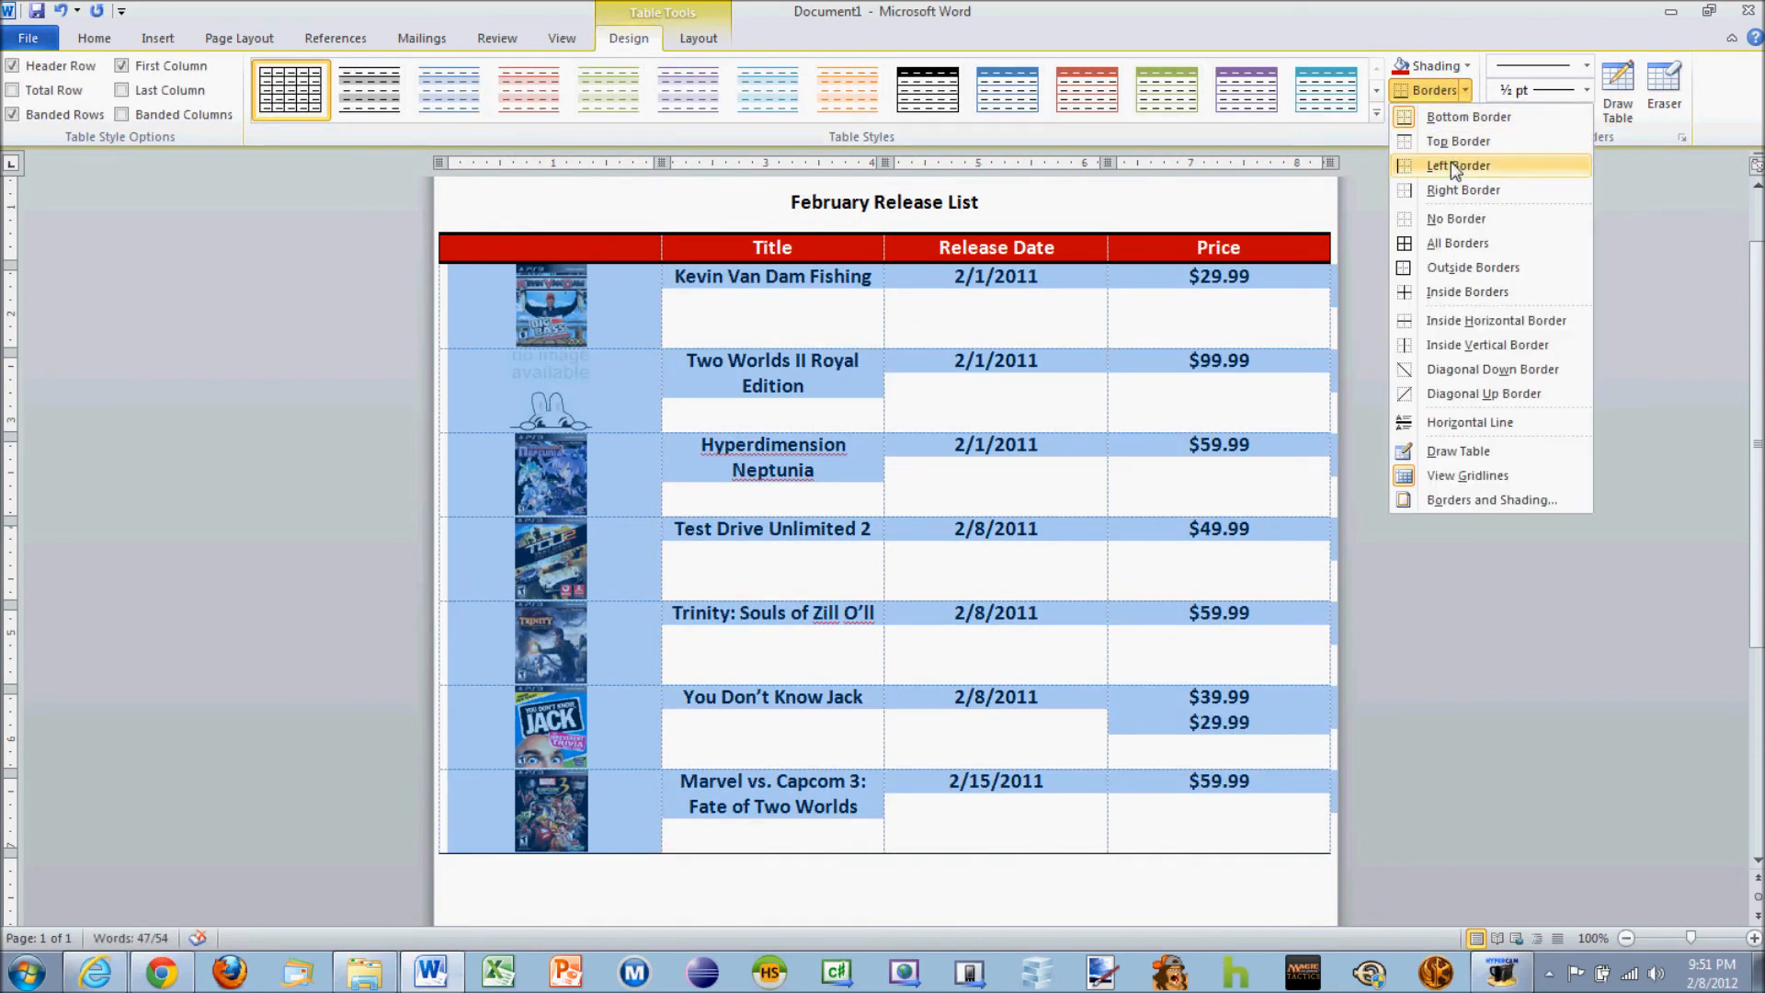
click(1453, 166)
click(1466, 91)
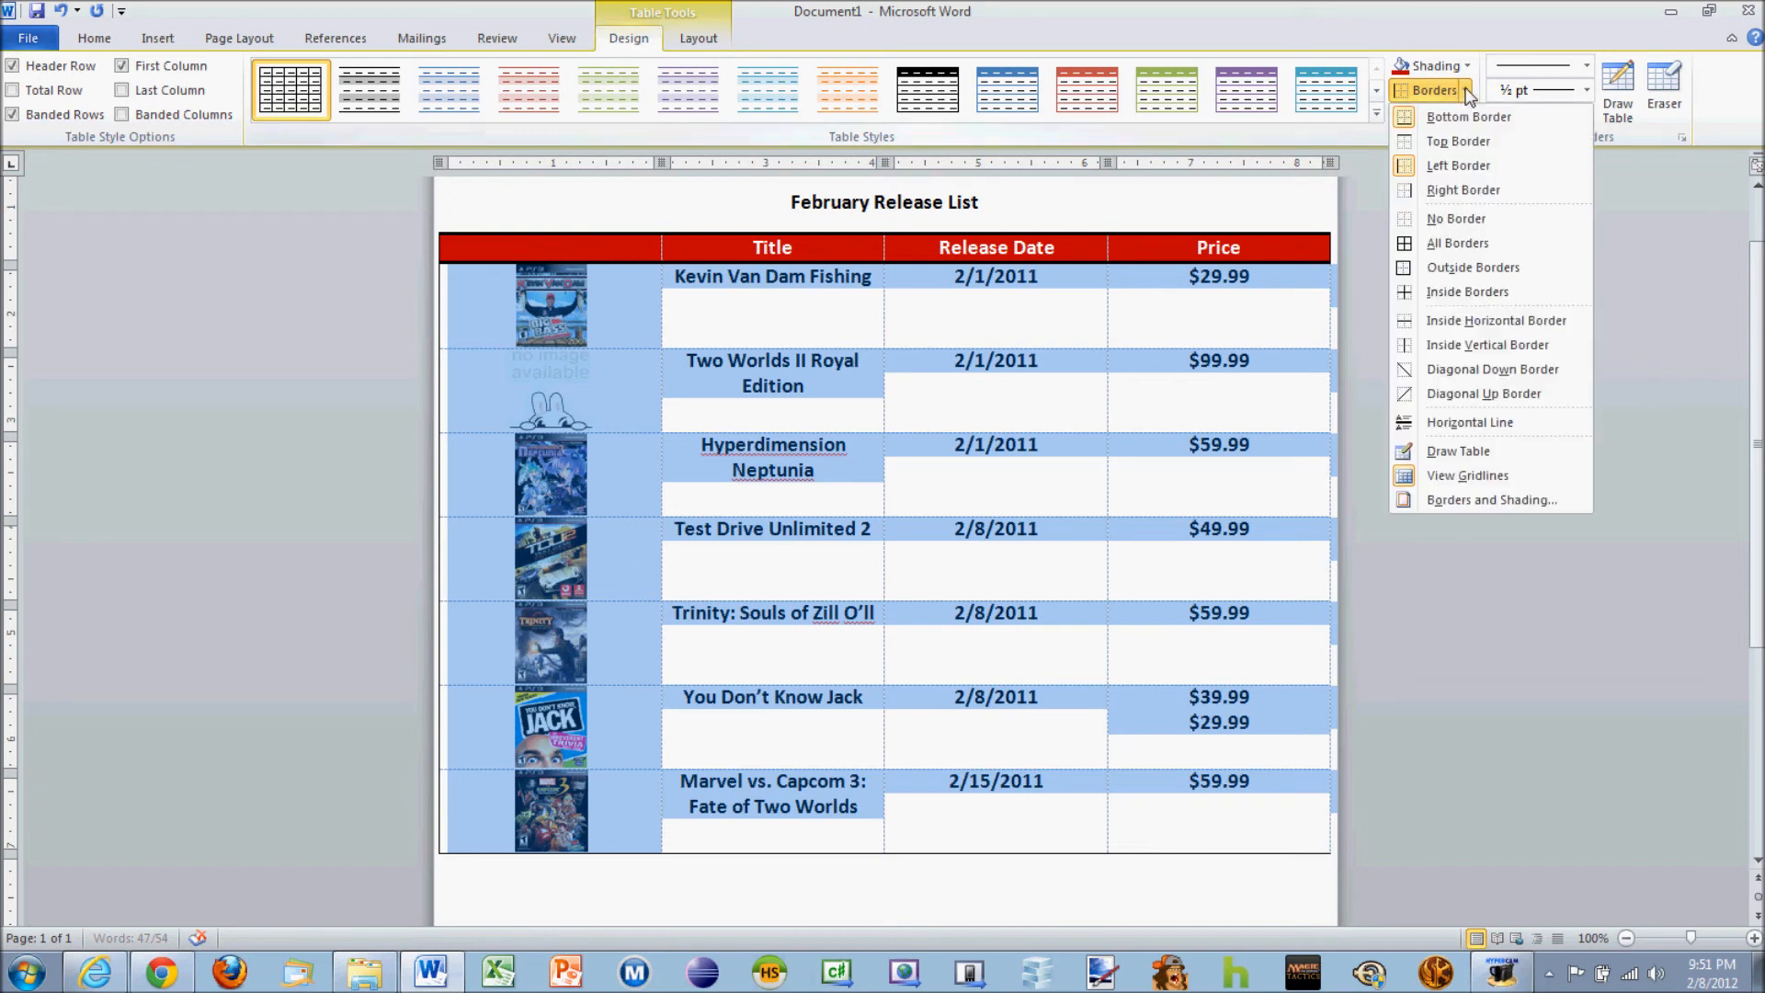
click(1482, 184)
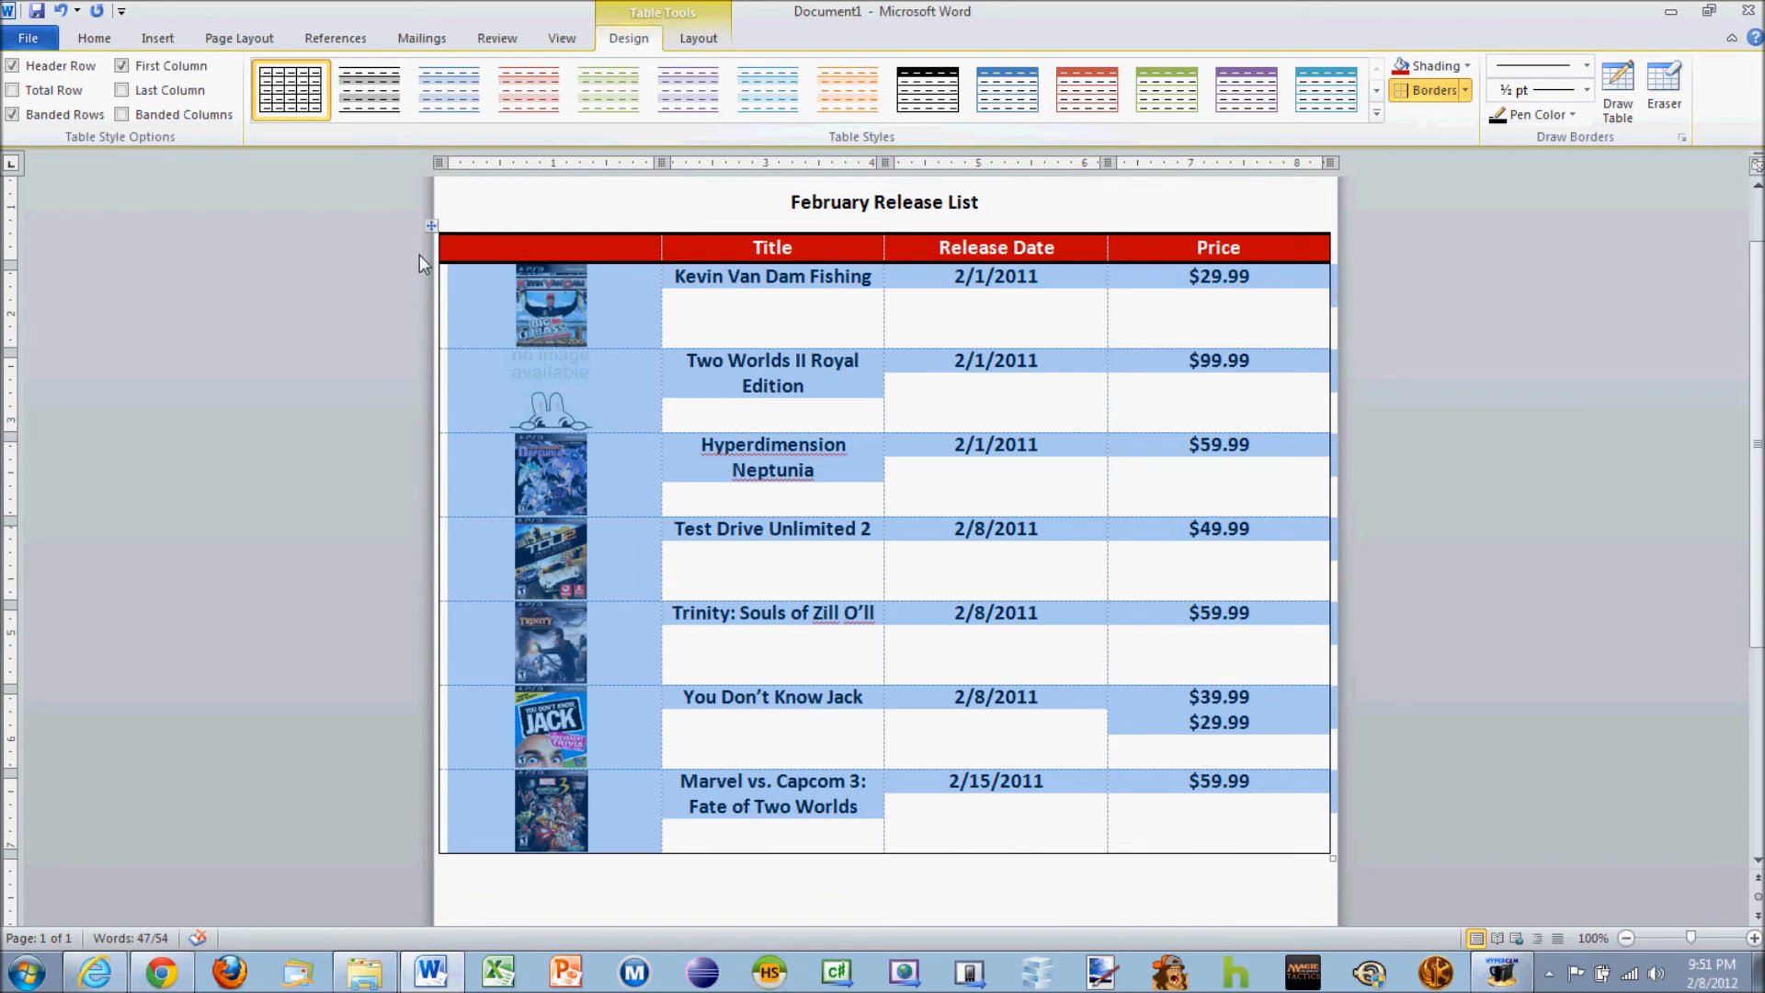
click(704, 305)
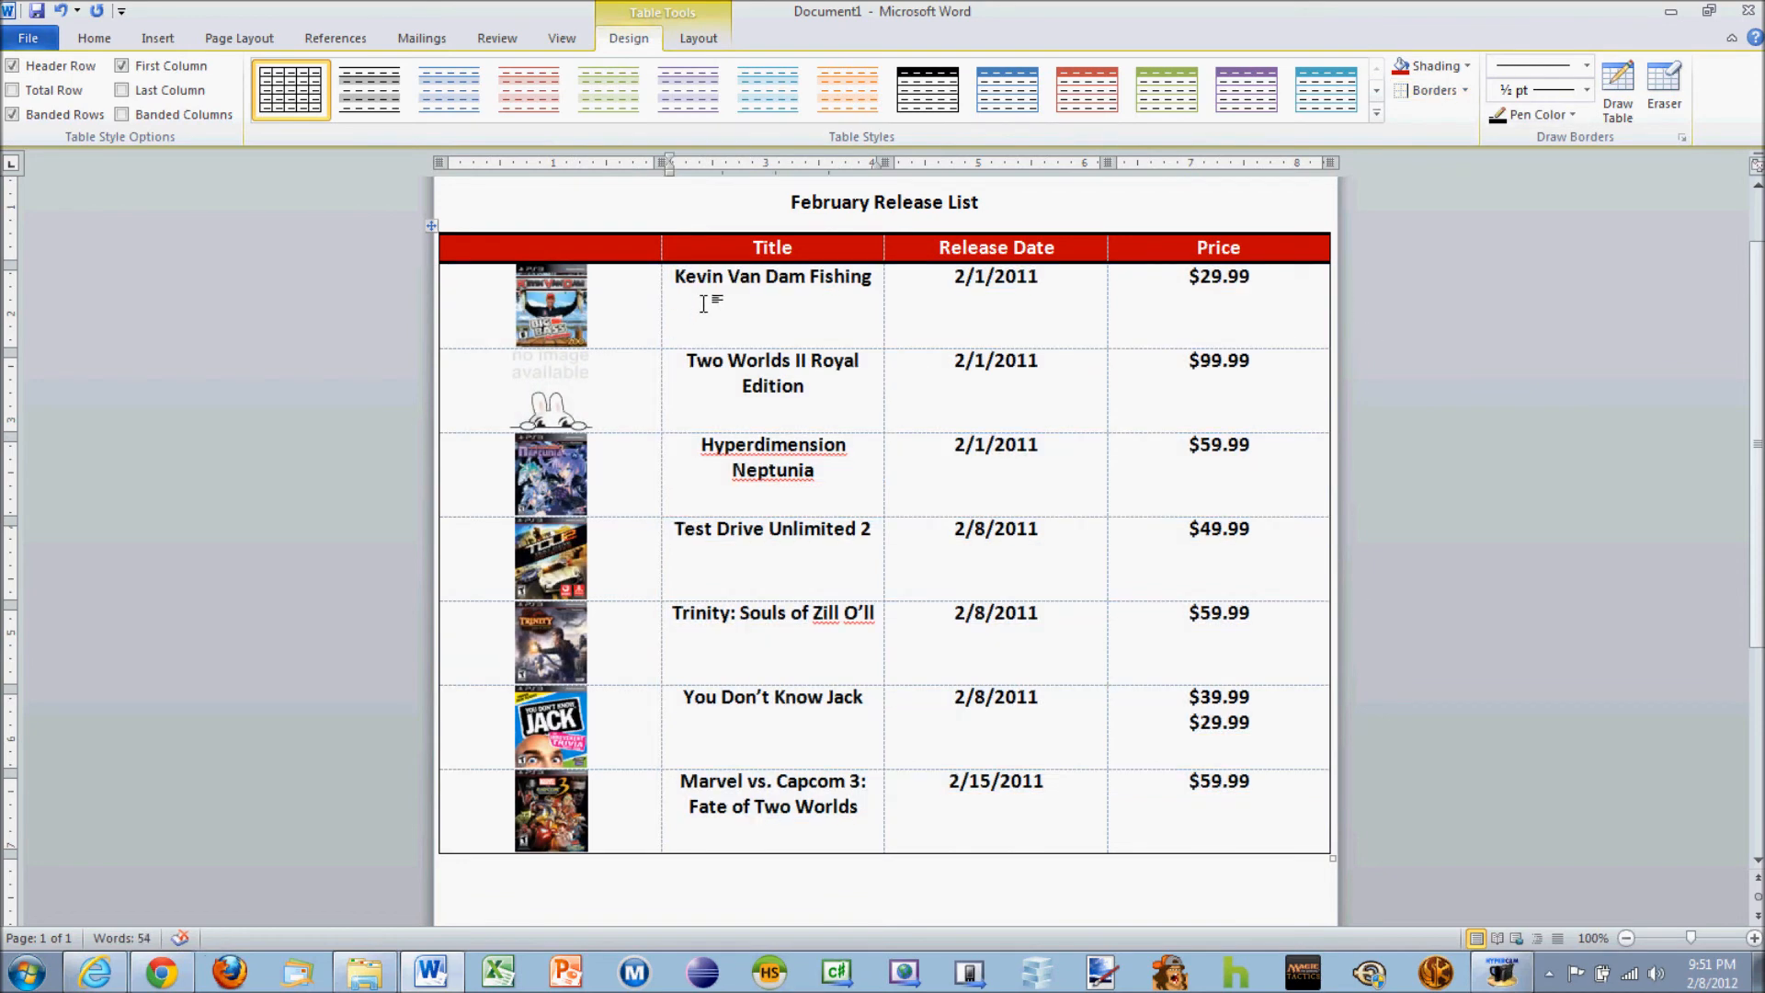
click(439, 313)
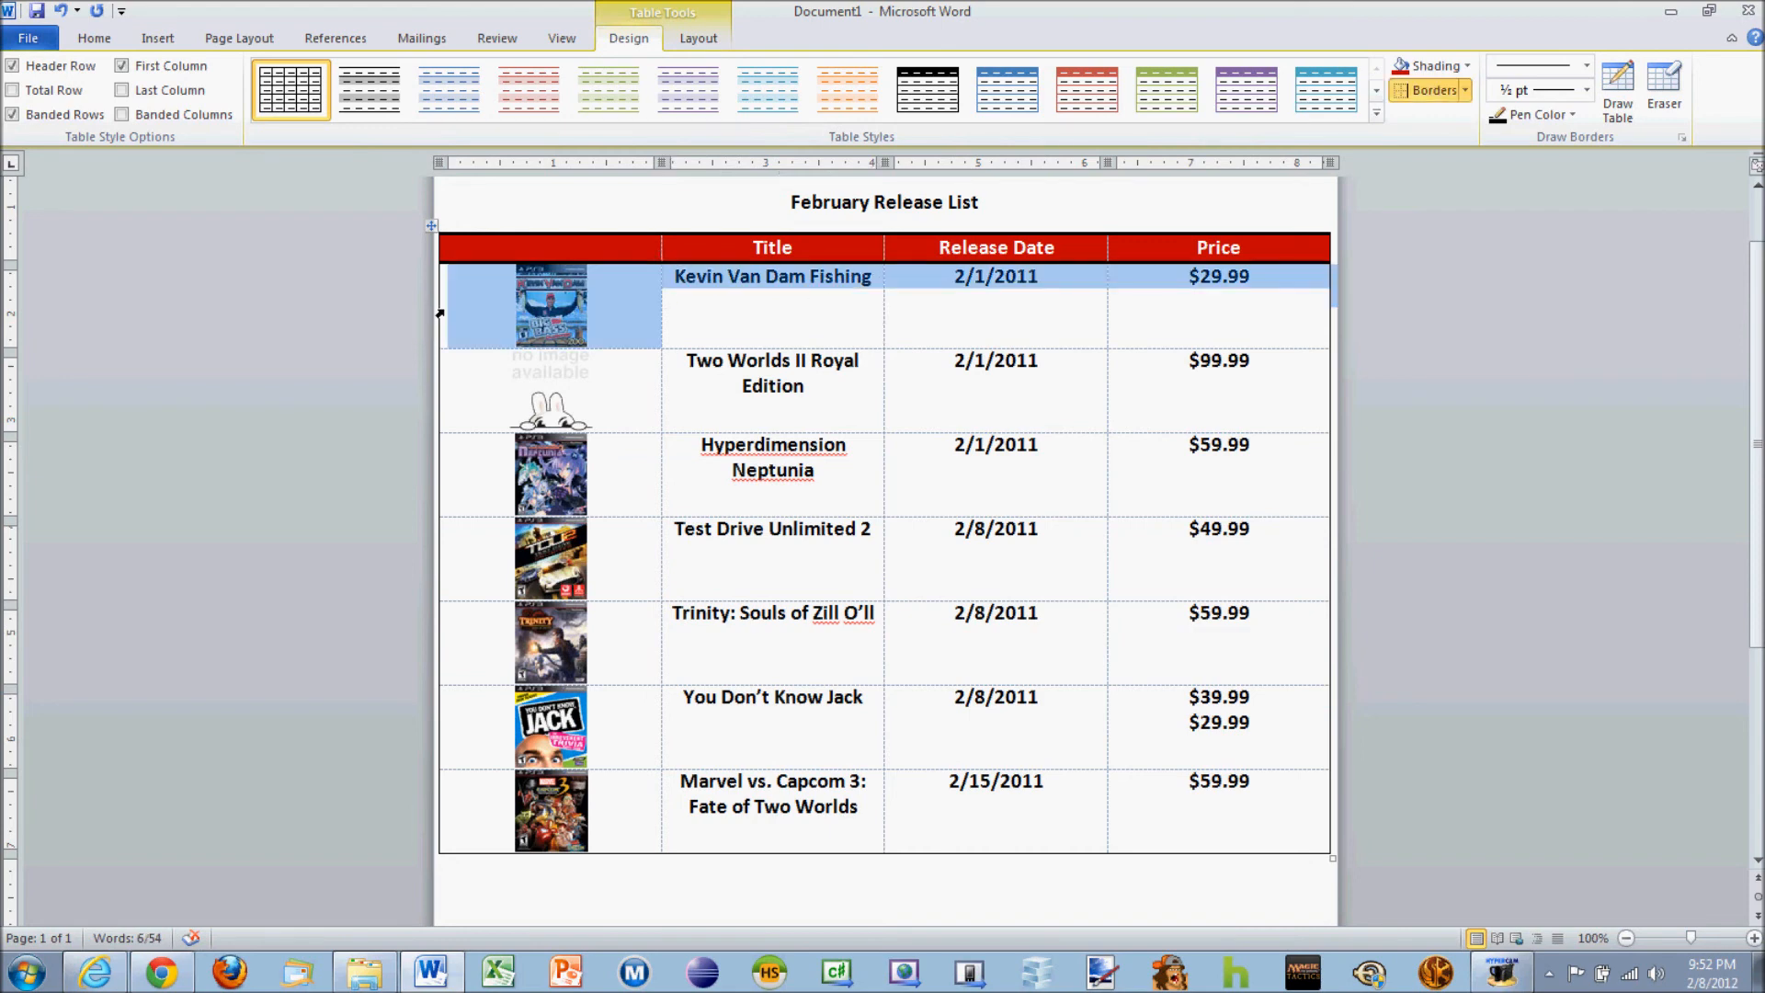
click(1467, 89)
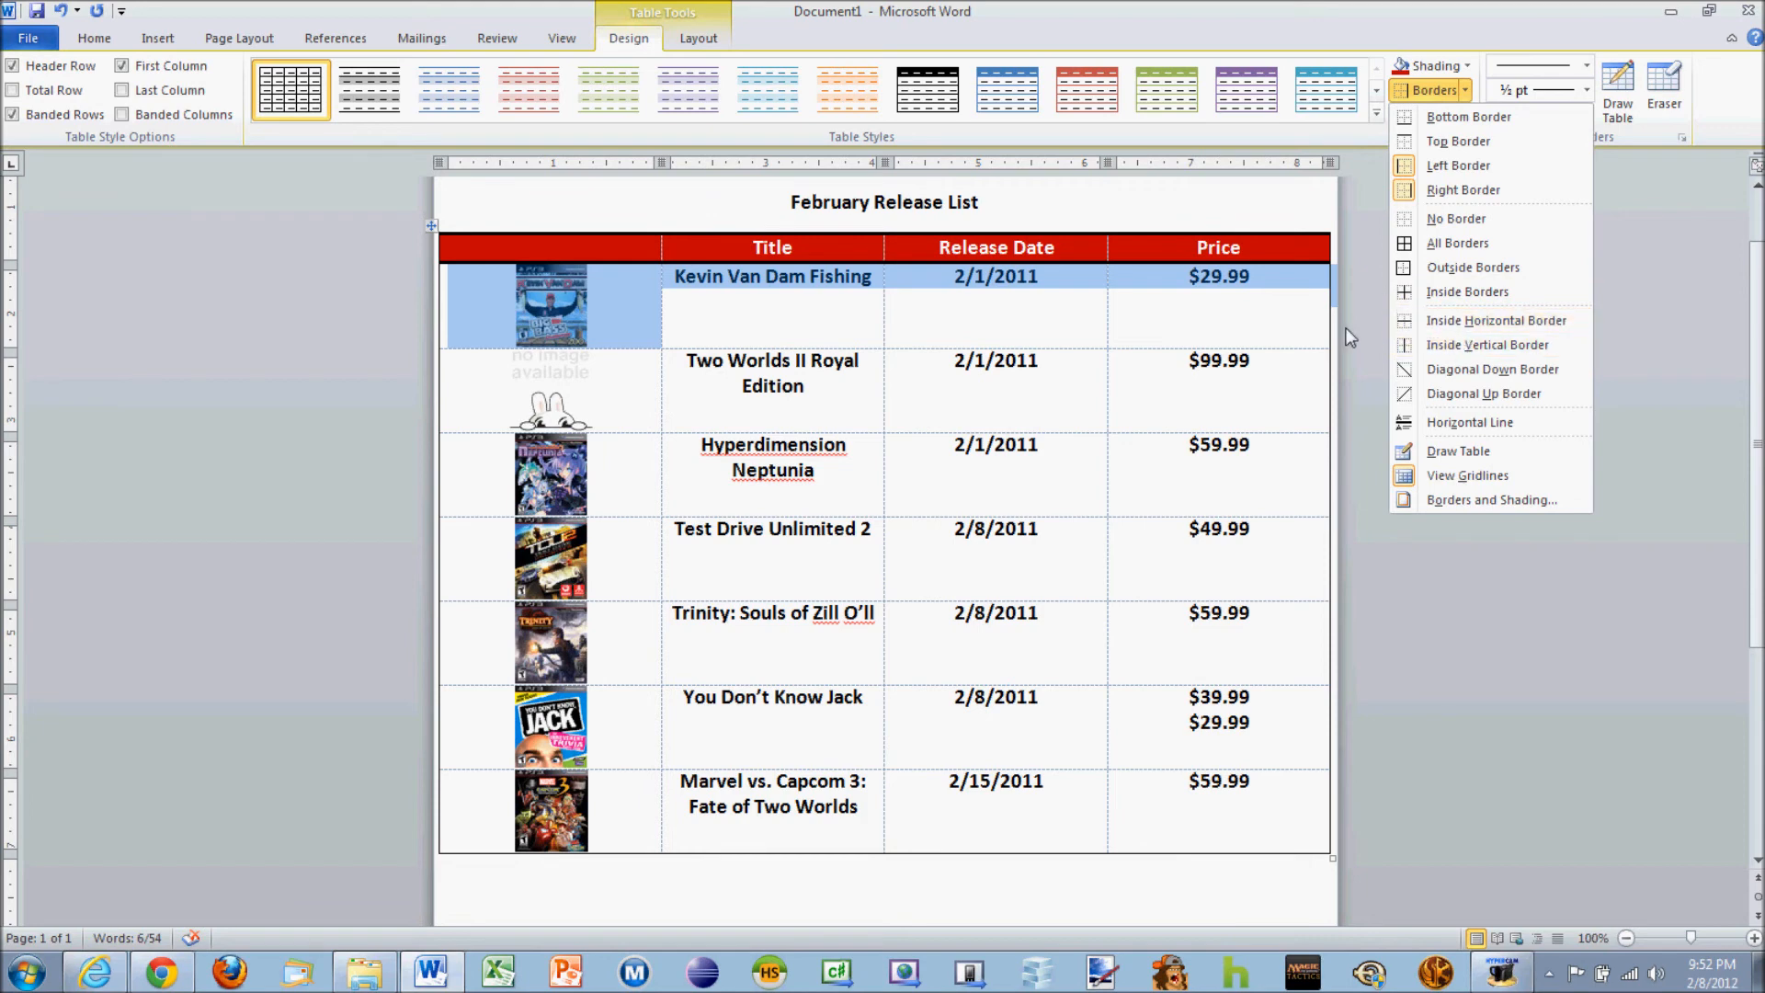
click(673, 384)
click(599, 373)
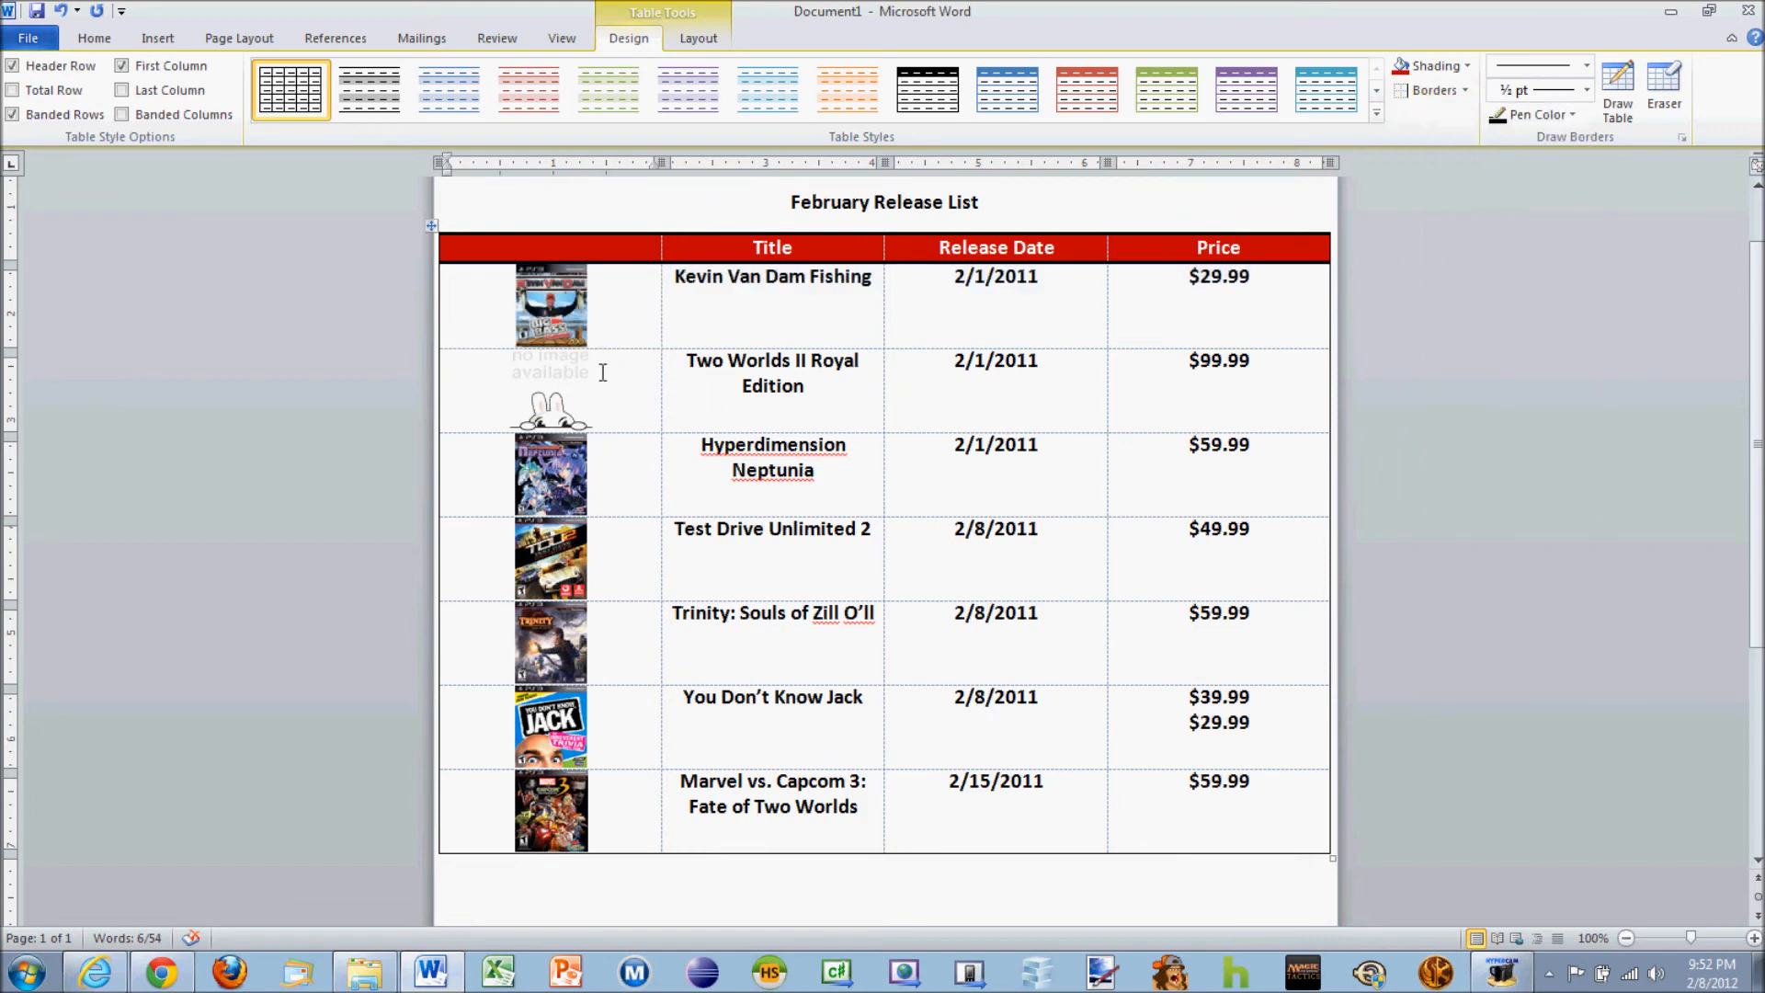
Add ½ pt inside horizontal borders between all the game rows below the header
drag(432, 322, 466, 814)
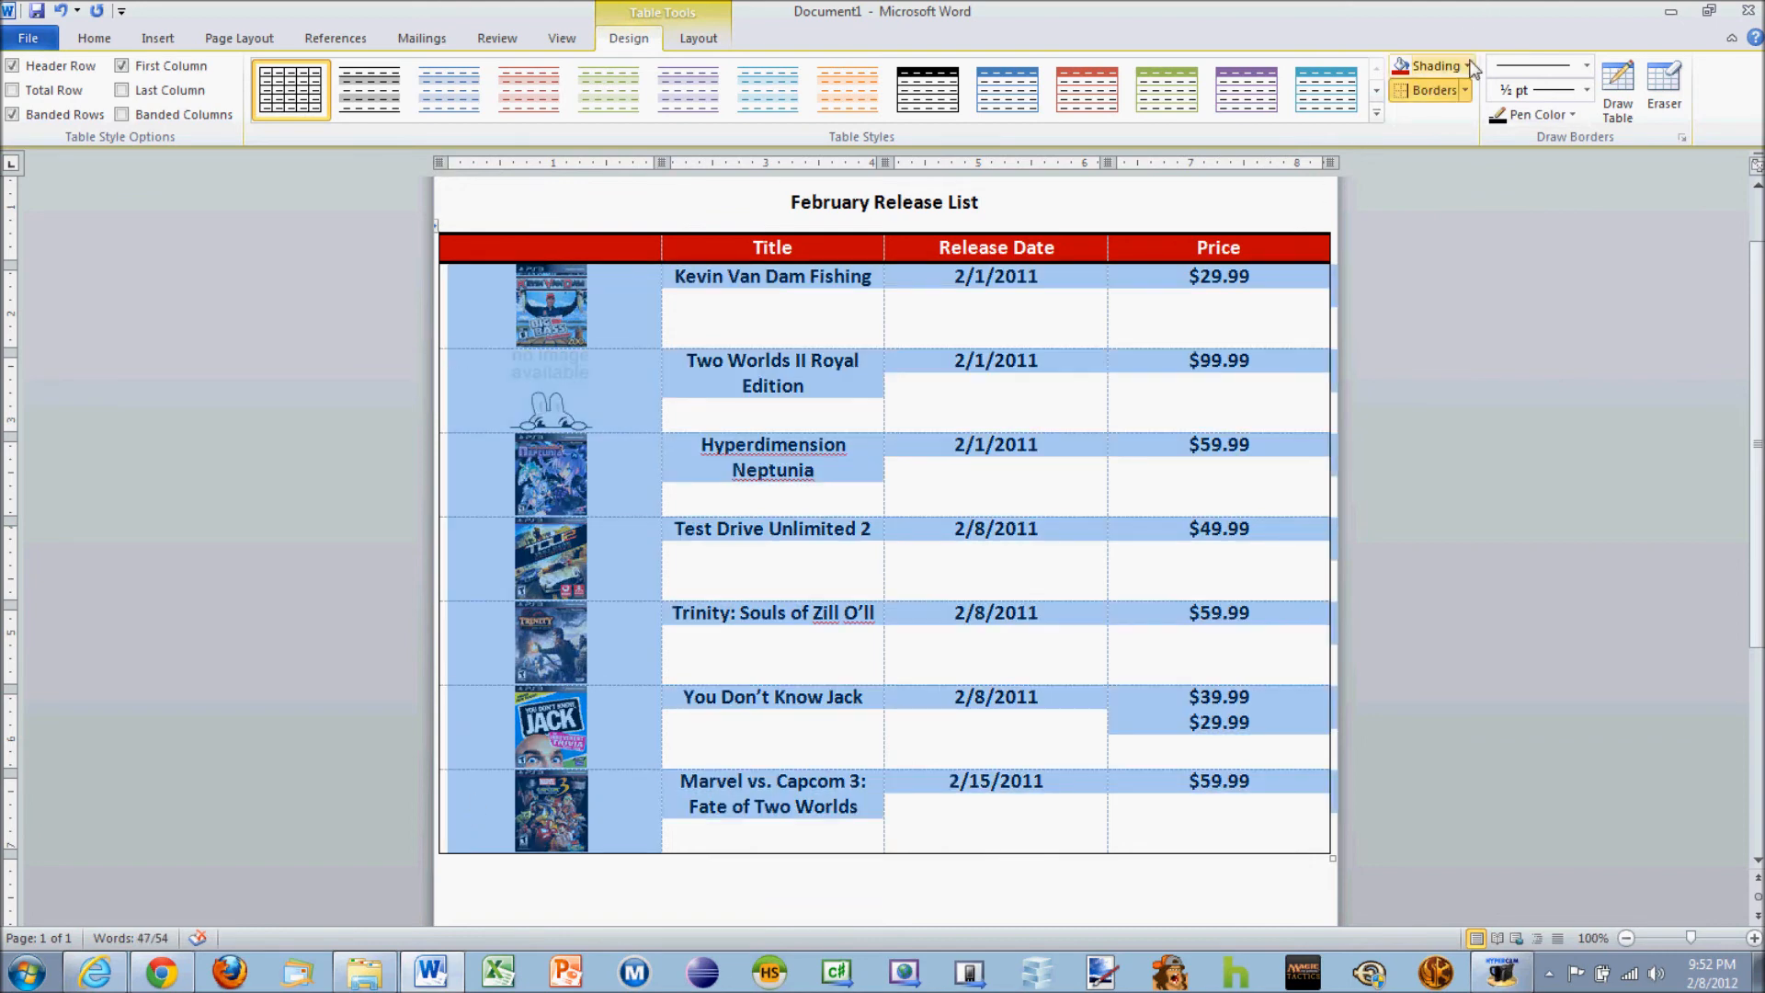
click(1466, 89)
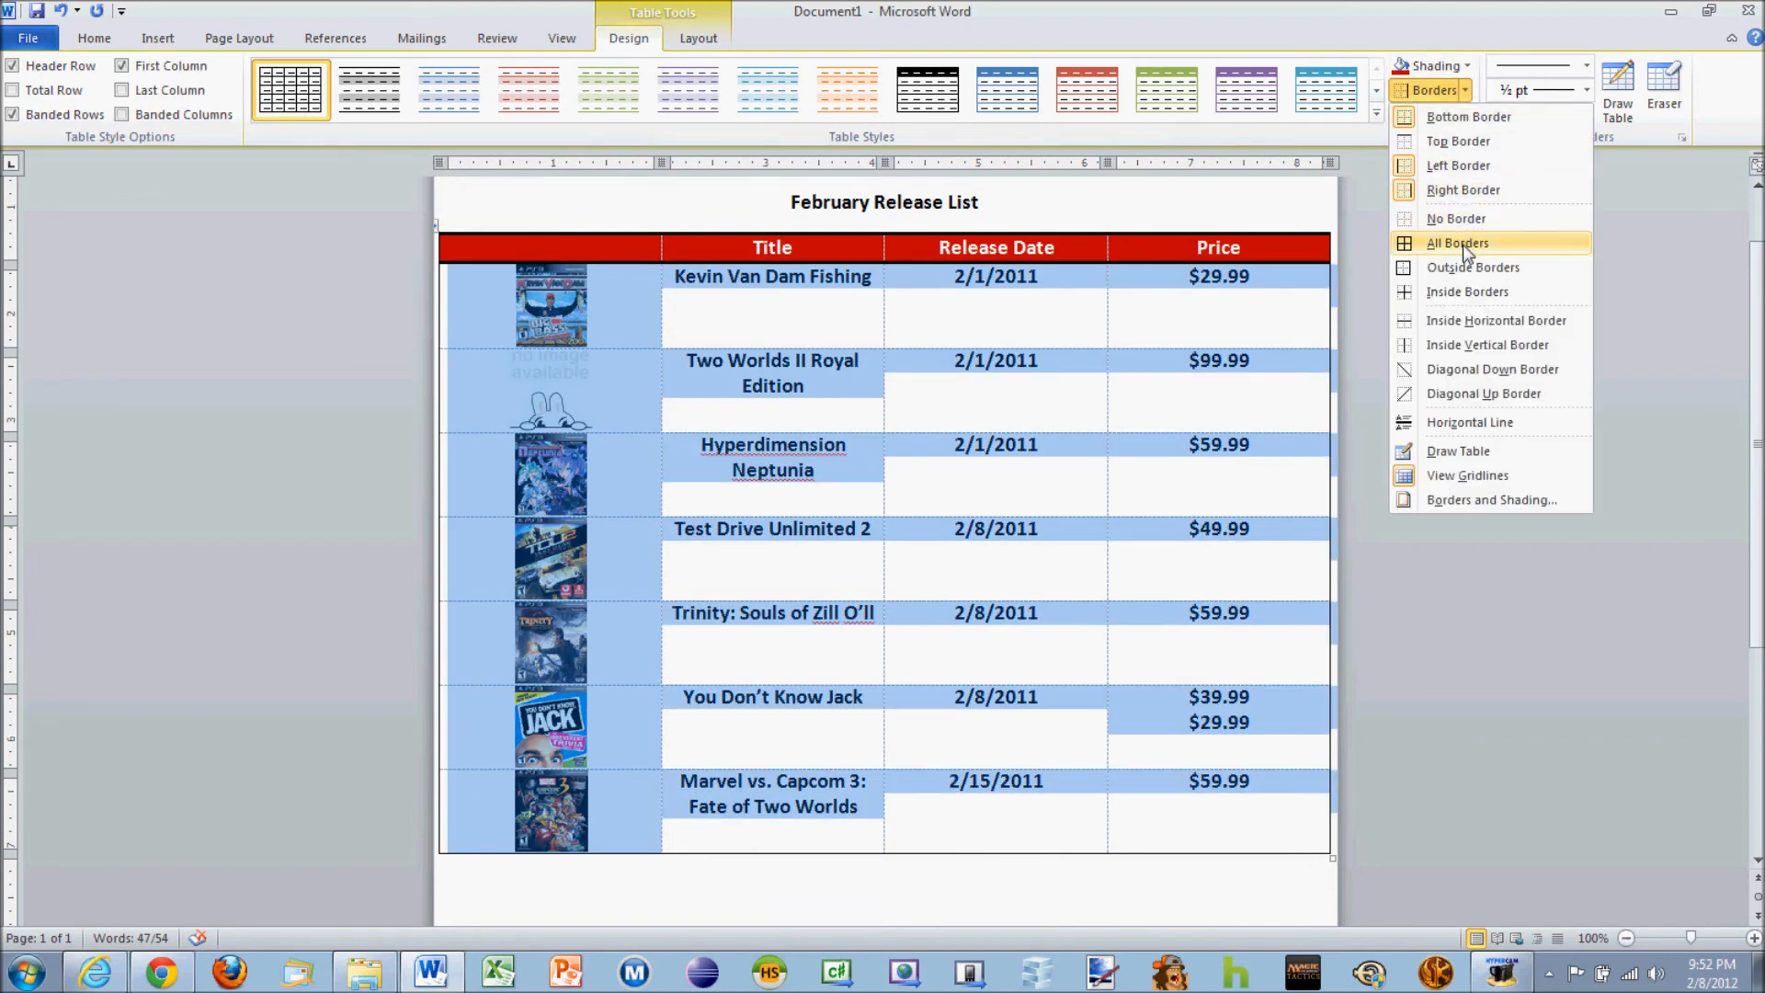
click(1467, 324)
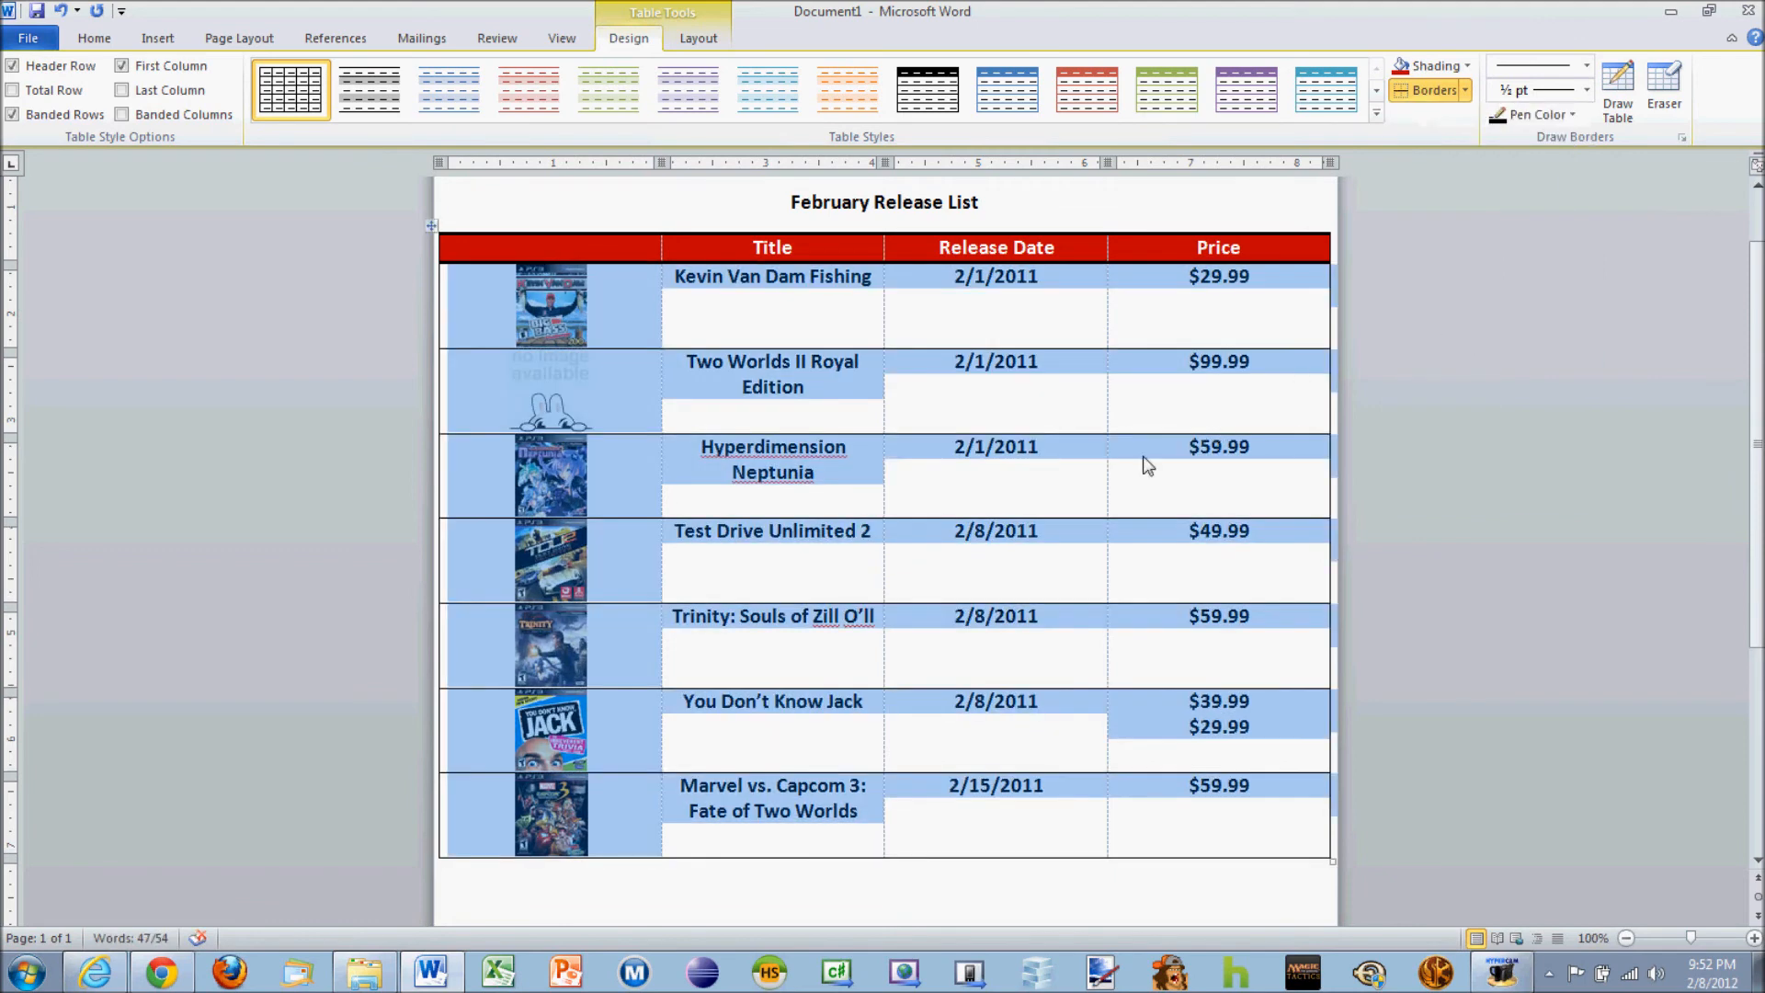
click(980, 421)
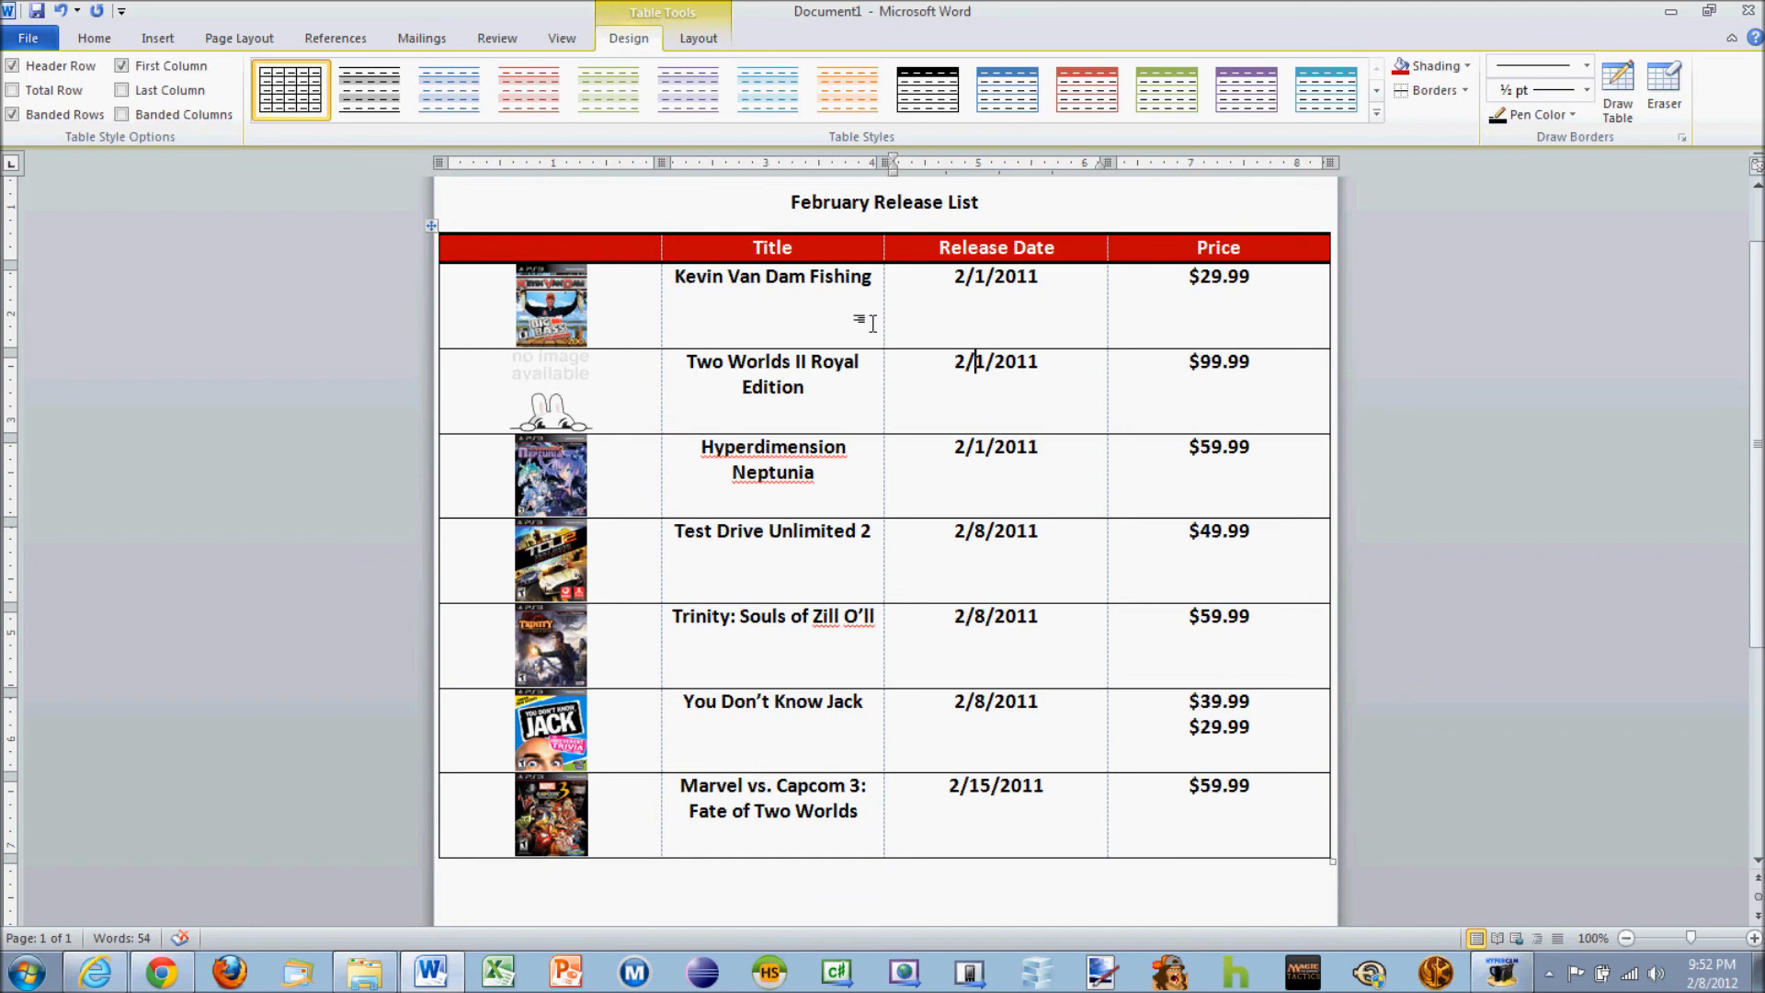
Italicize all the game names in the Title column, from Kevin Van Dam Fishing to Marvel vs. Capcom 3
drag(680, 273, 872, 278)
click(109, 37)
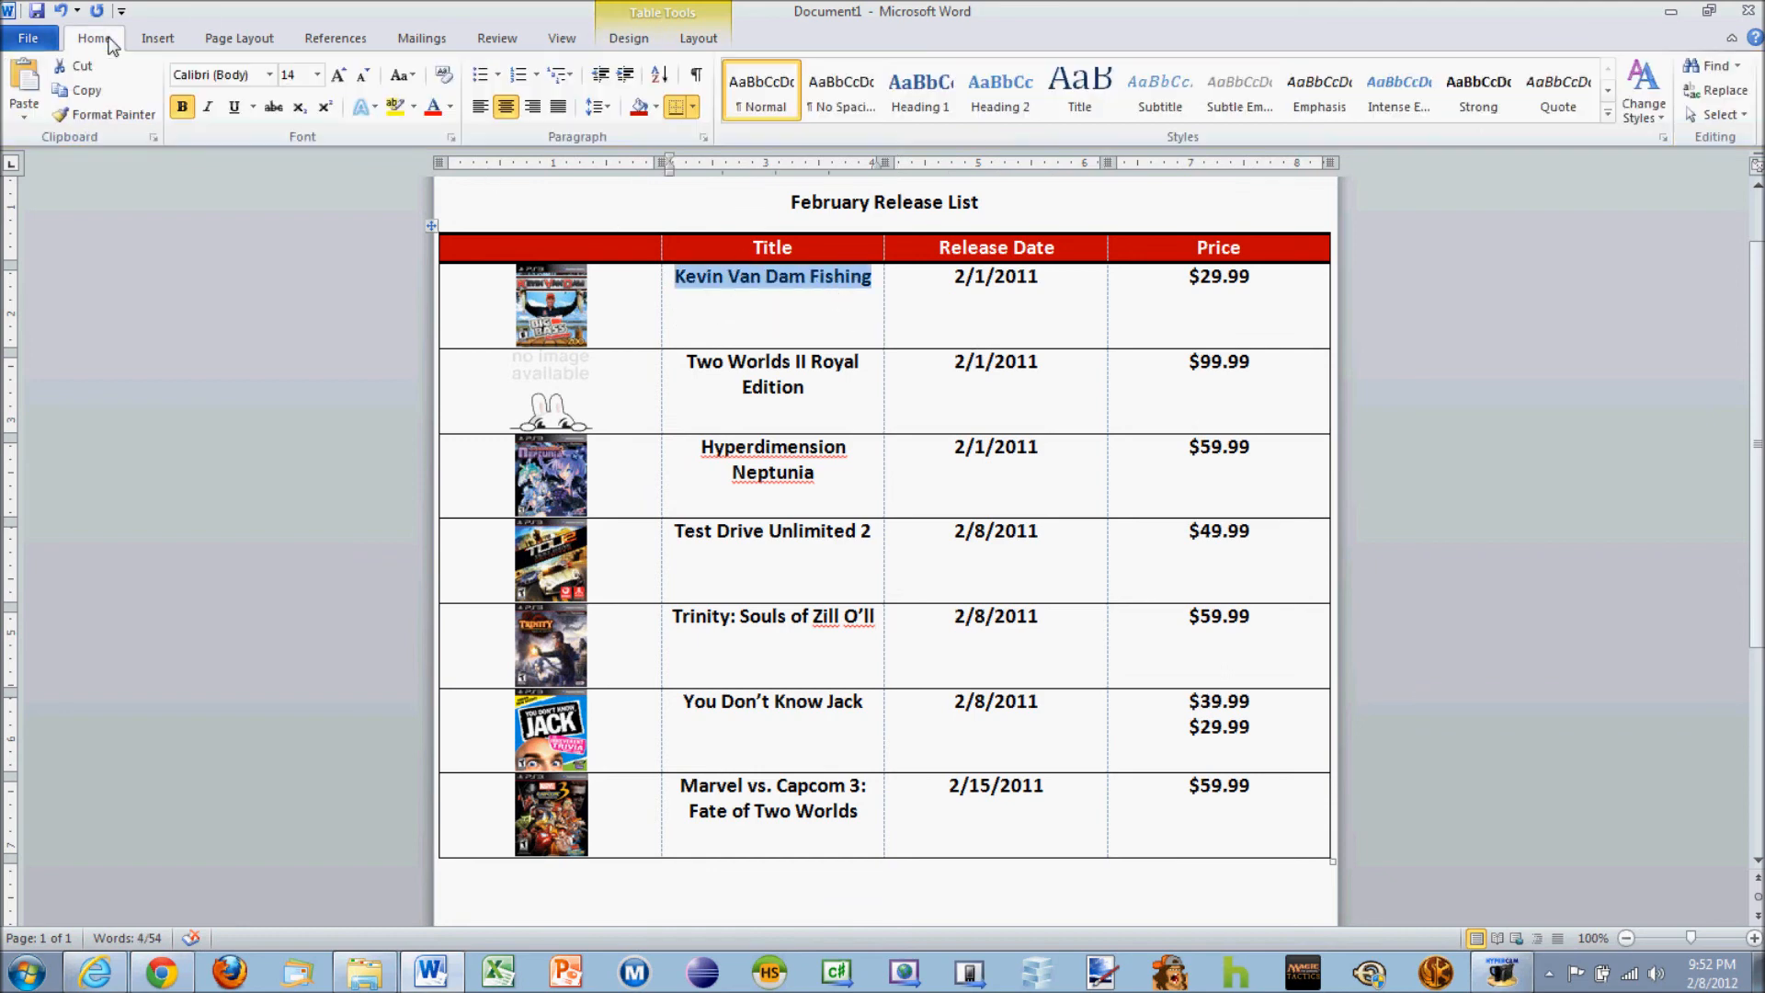
click(762, 276)
drag(674, 274, 800, 843)
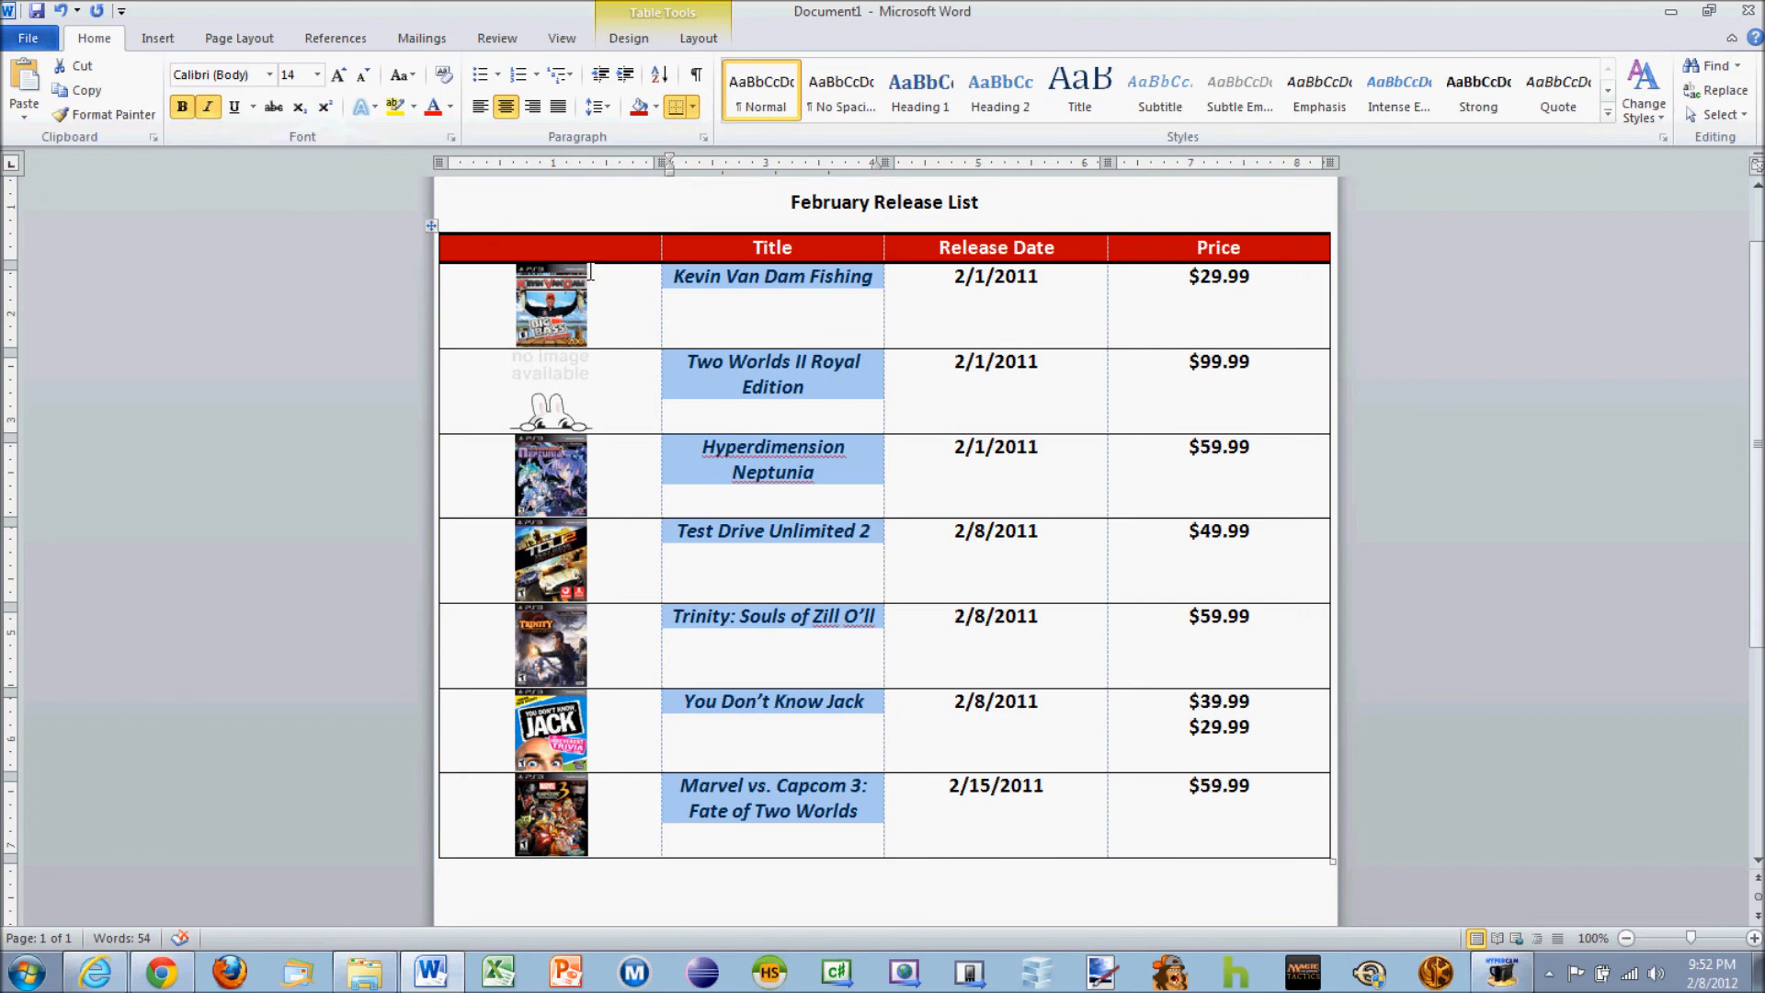
Remove the bold formatting from all the release dates and prices in the game rows below the header
mouse_move(941, 281)
mouse_down()
mouse_move(1177, 314)
mouse_move(1244, 651)
mouse_move(1245, 791)
mouse_up()
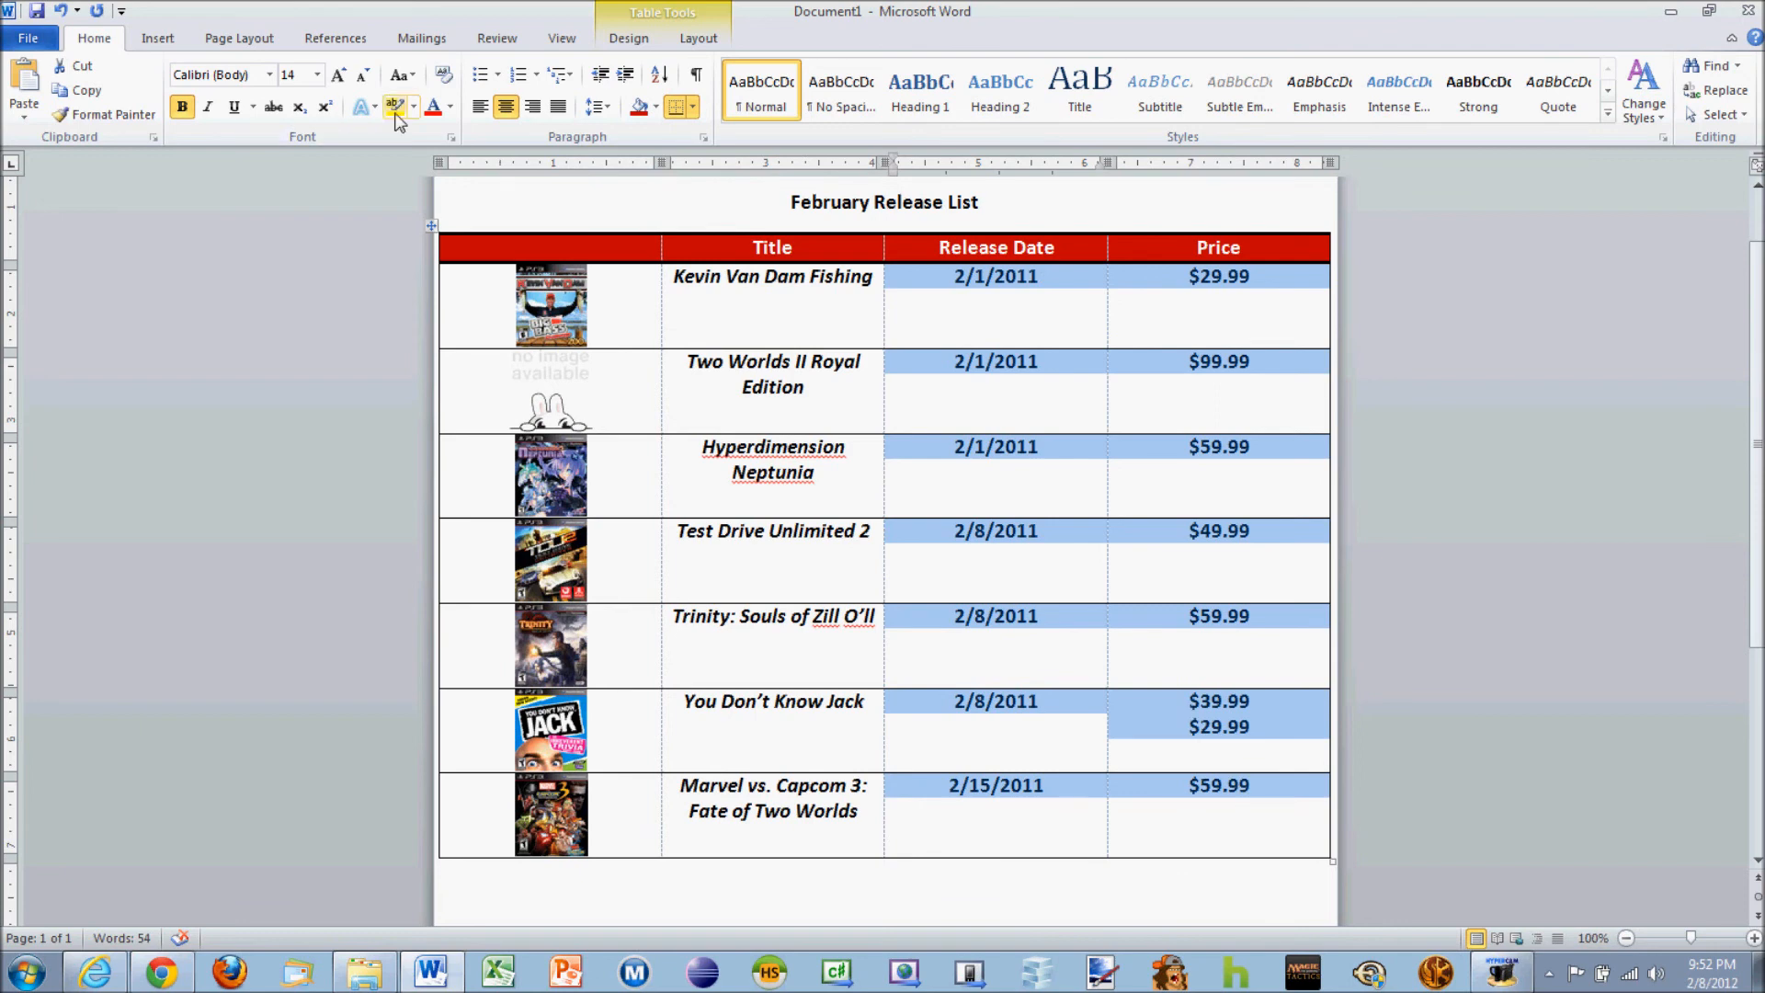
click(182, 107)
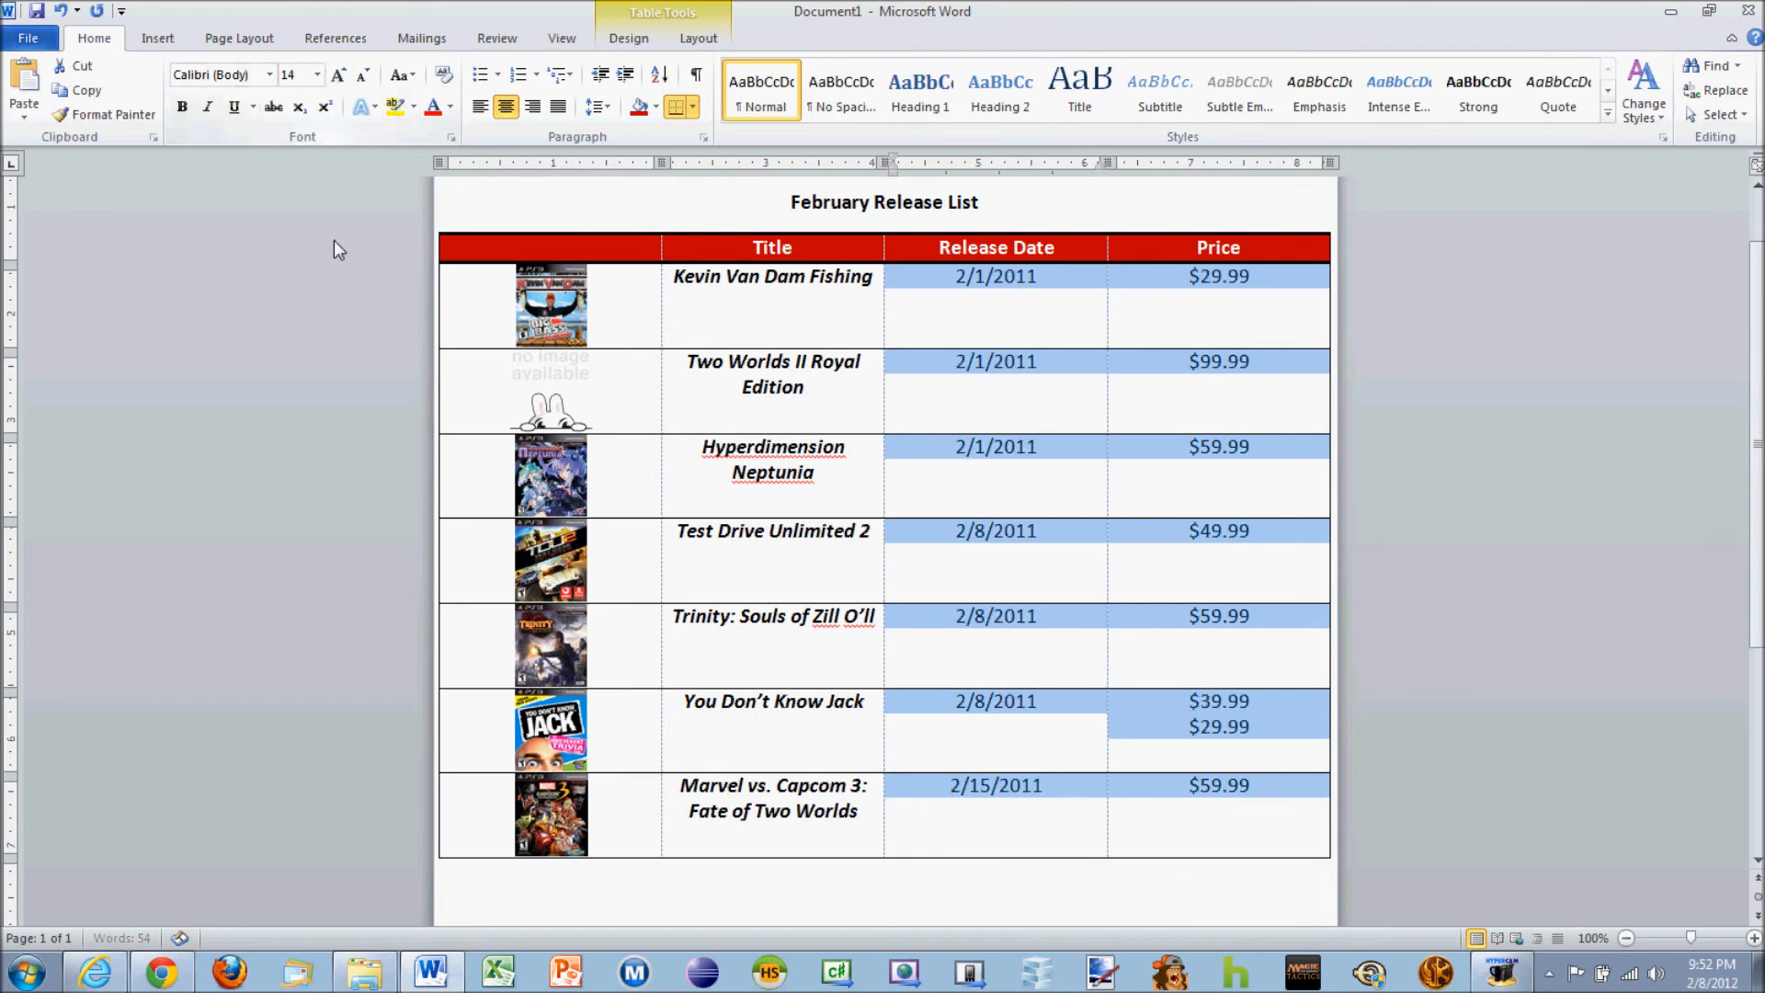
click(990, 308)
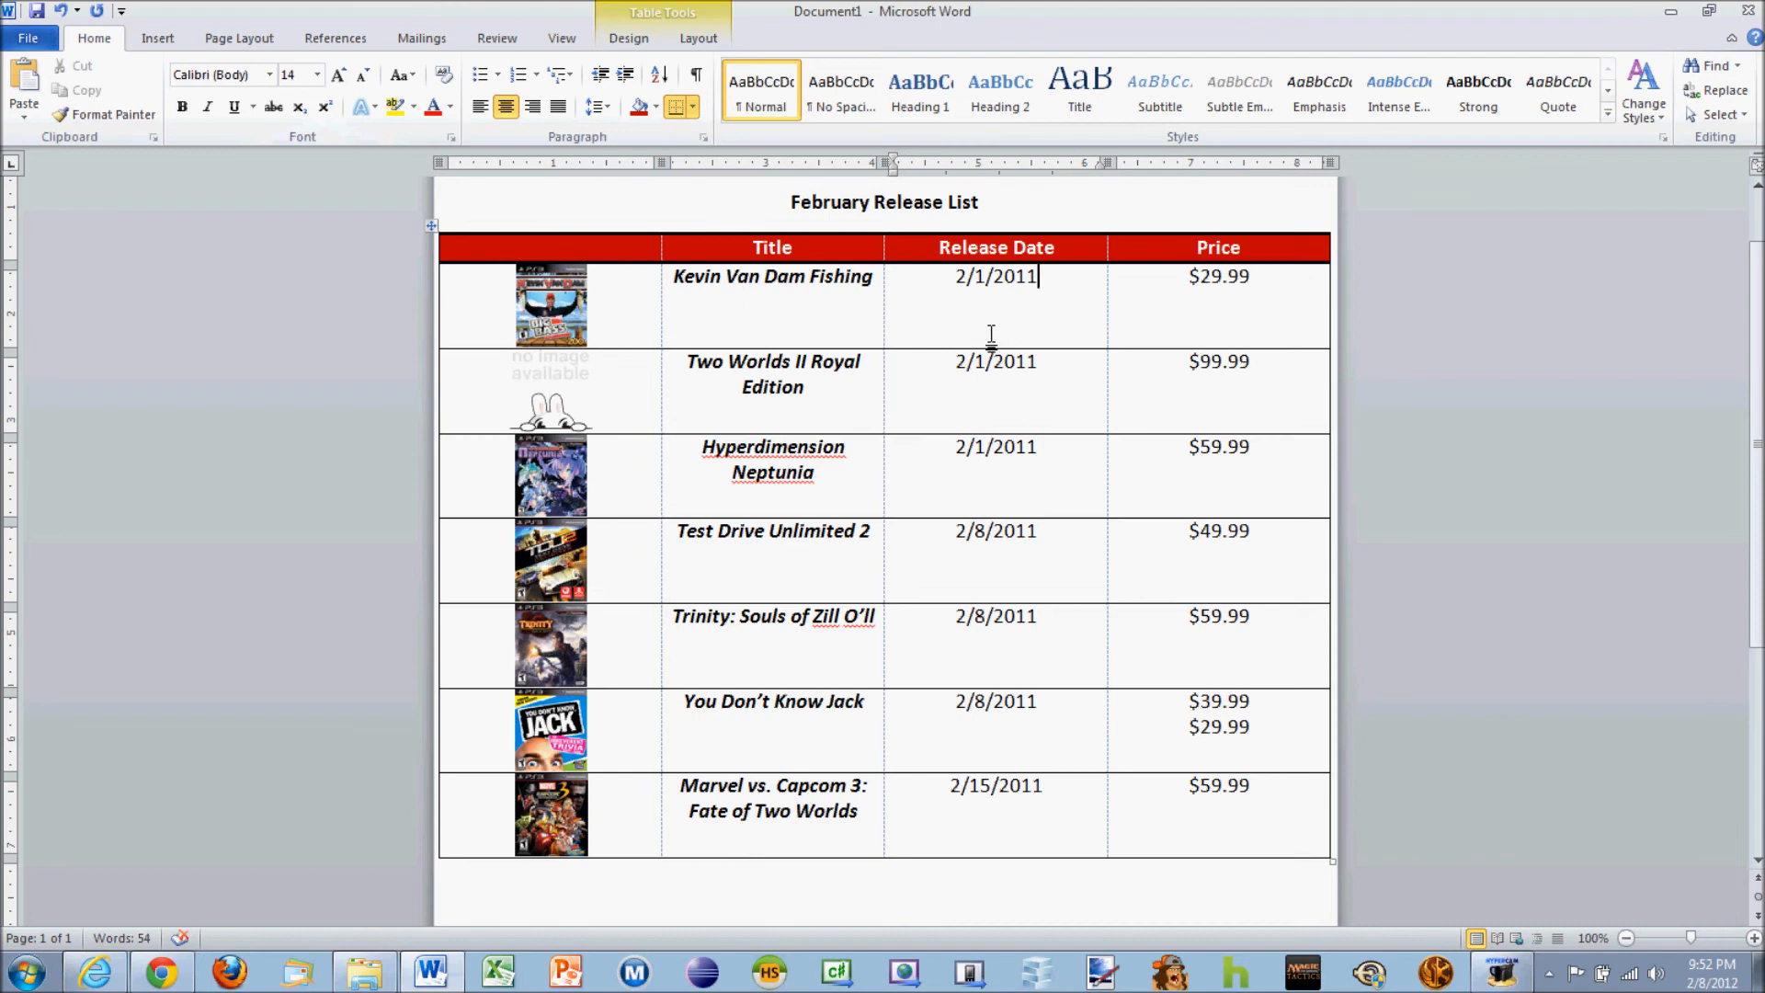
click(926, 261)
drag(925, 260, 1221, 805)
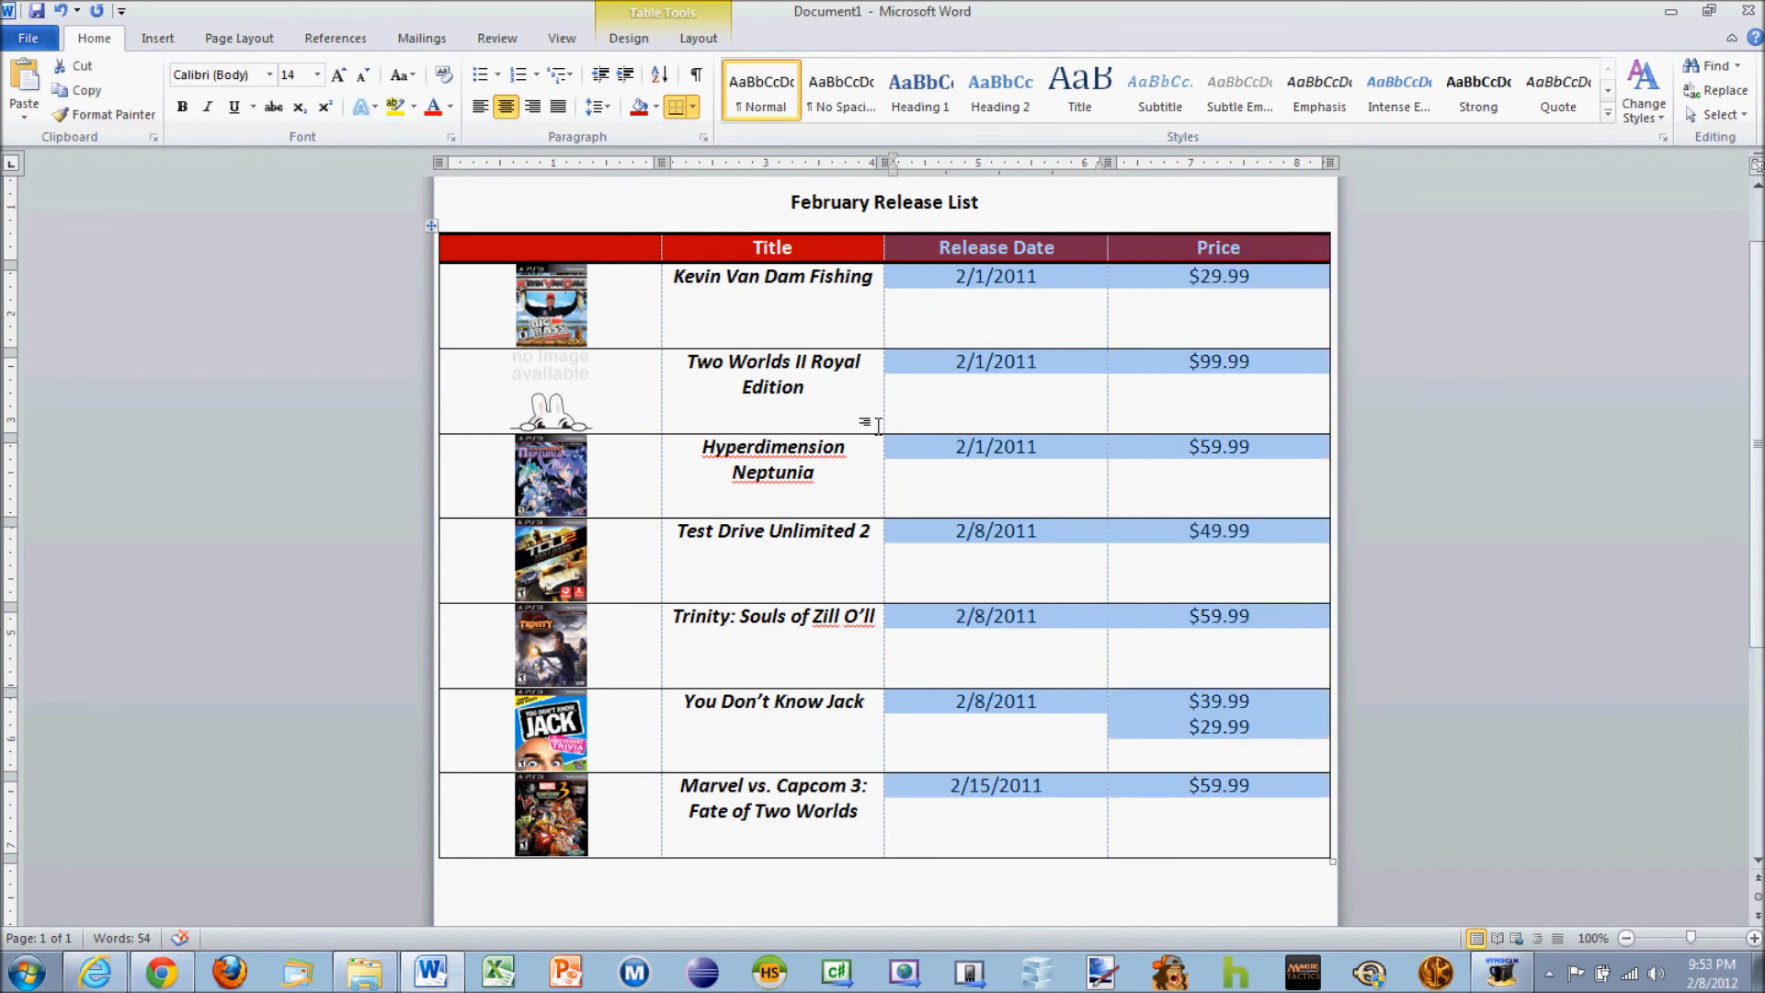
click(506, 107)
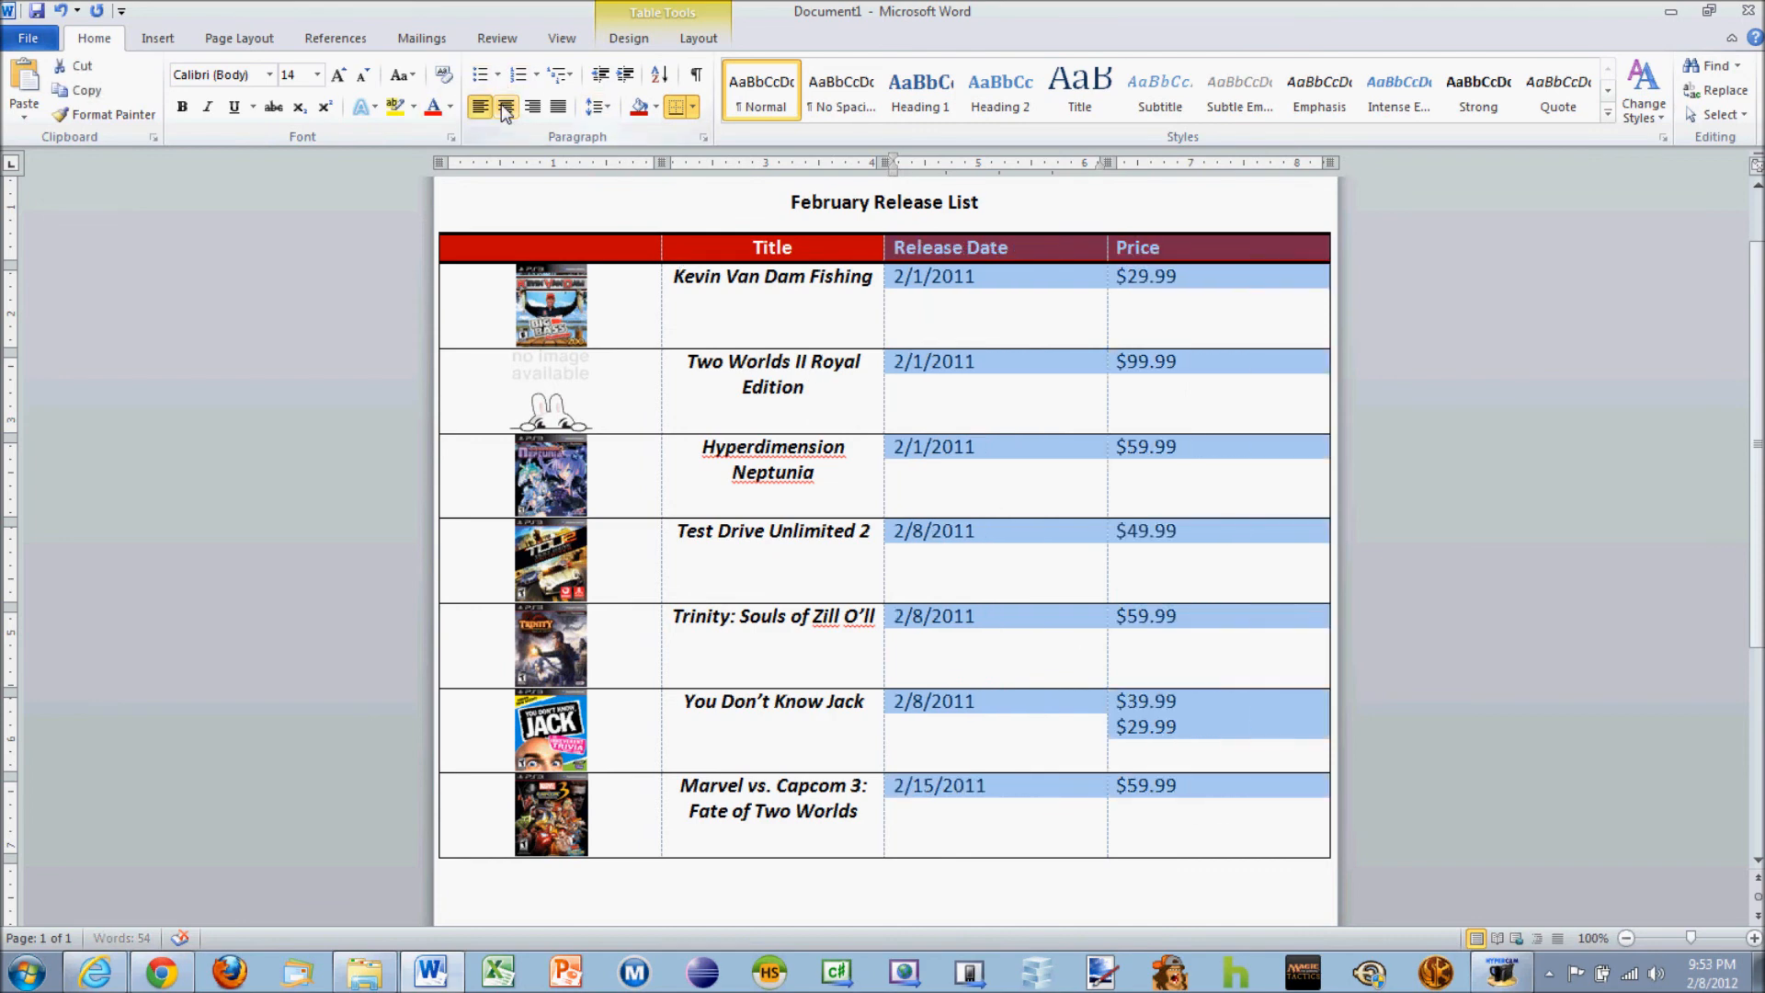
click(506, 108)
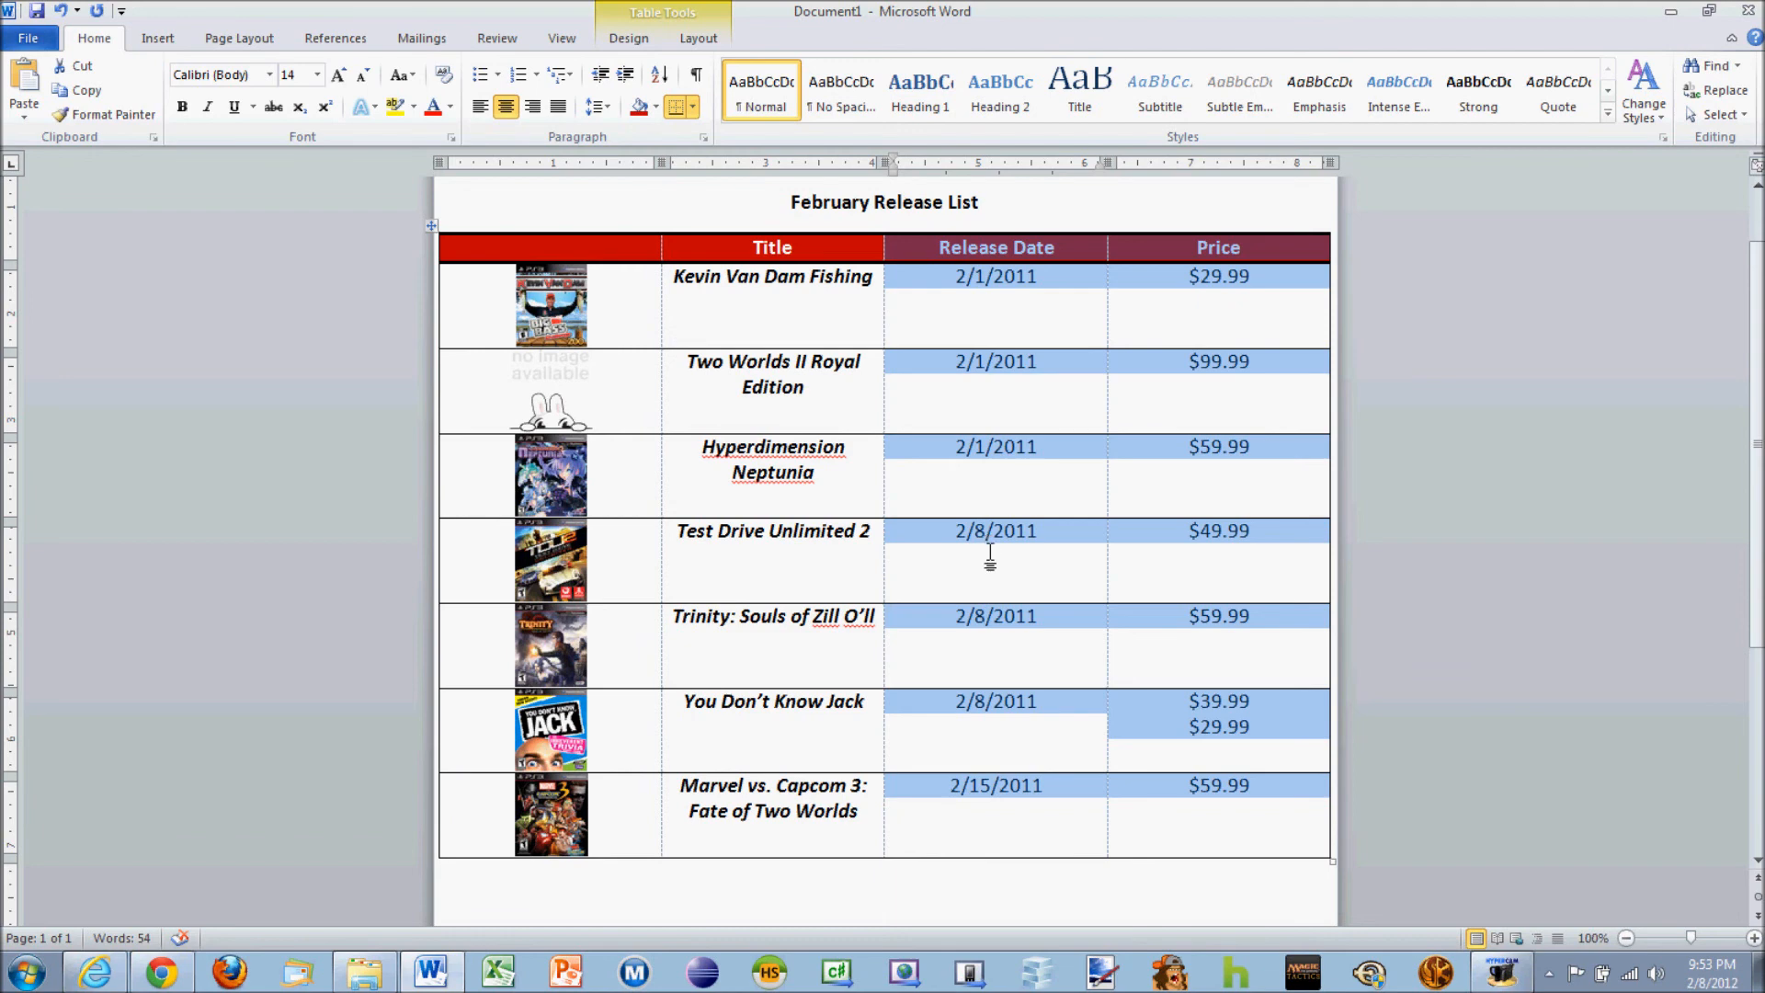
Strike through the $39.99 price in the You Don't Know Jack row
click(1229, 787)
drag(1184, 703, 1262, 703)
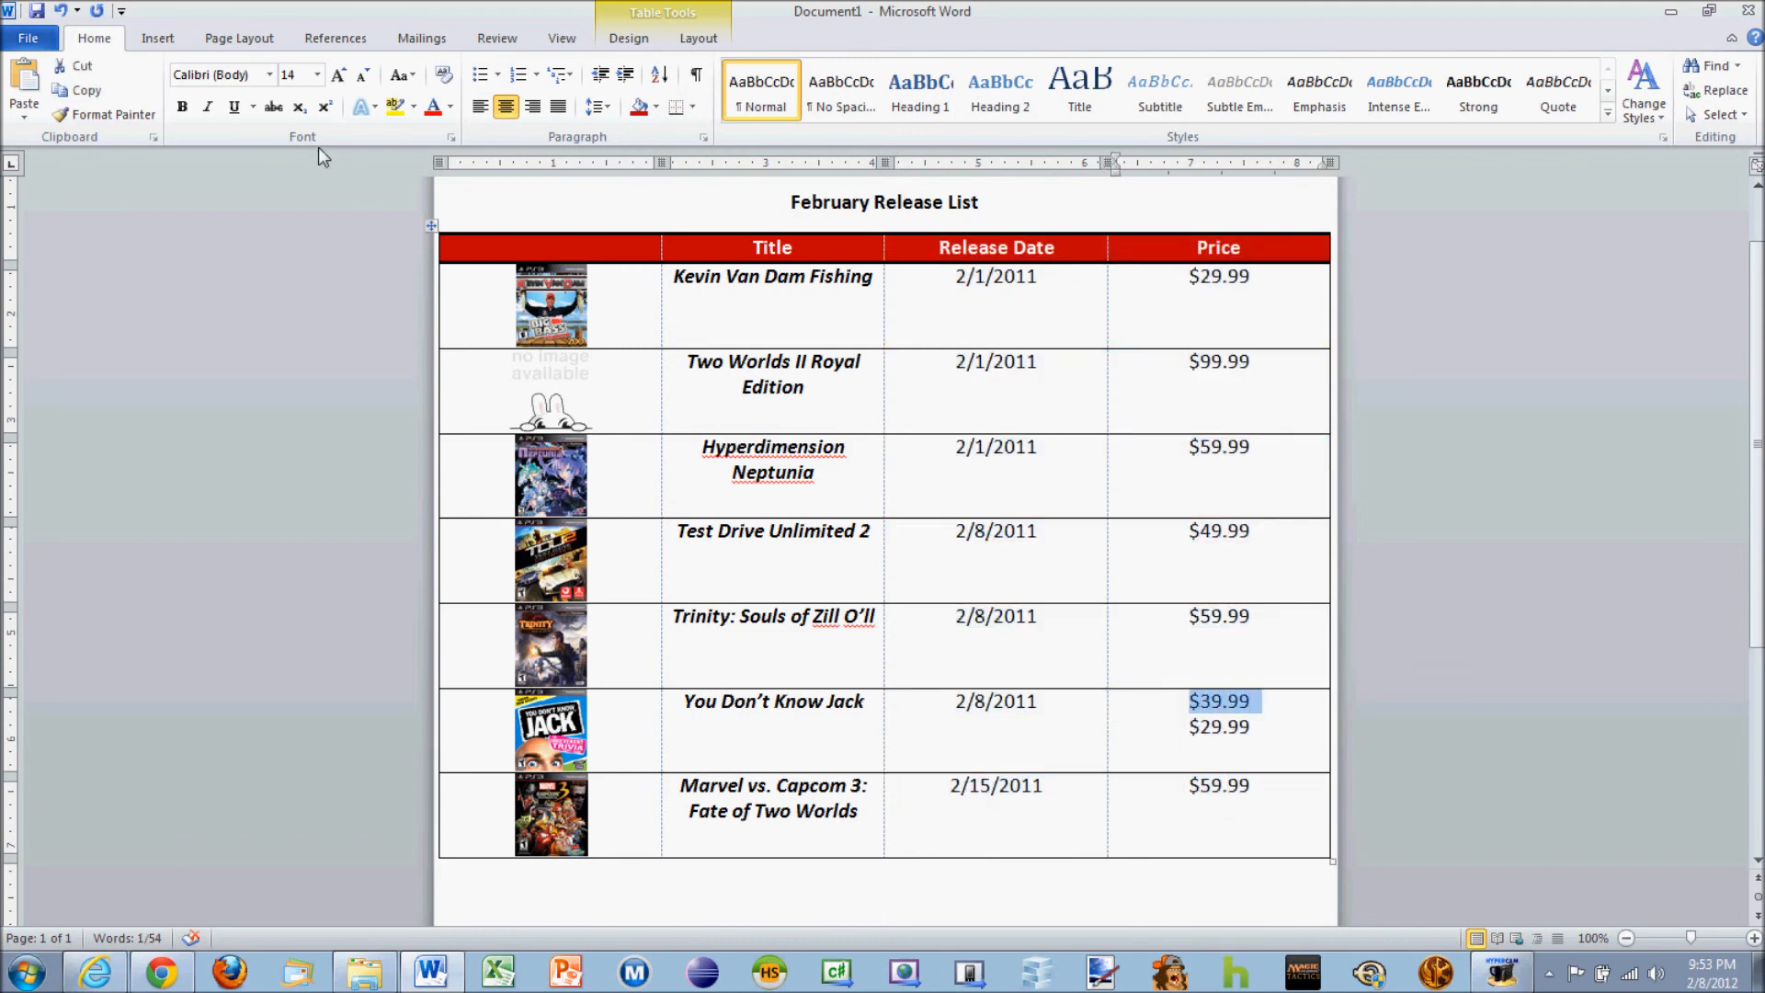
click(273, 109)
Format the $29.99 price in the You Don't Know Jack row as 18 pt, bold and red
drag(1256, 726, 1188, 726)
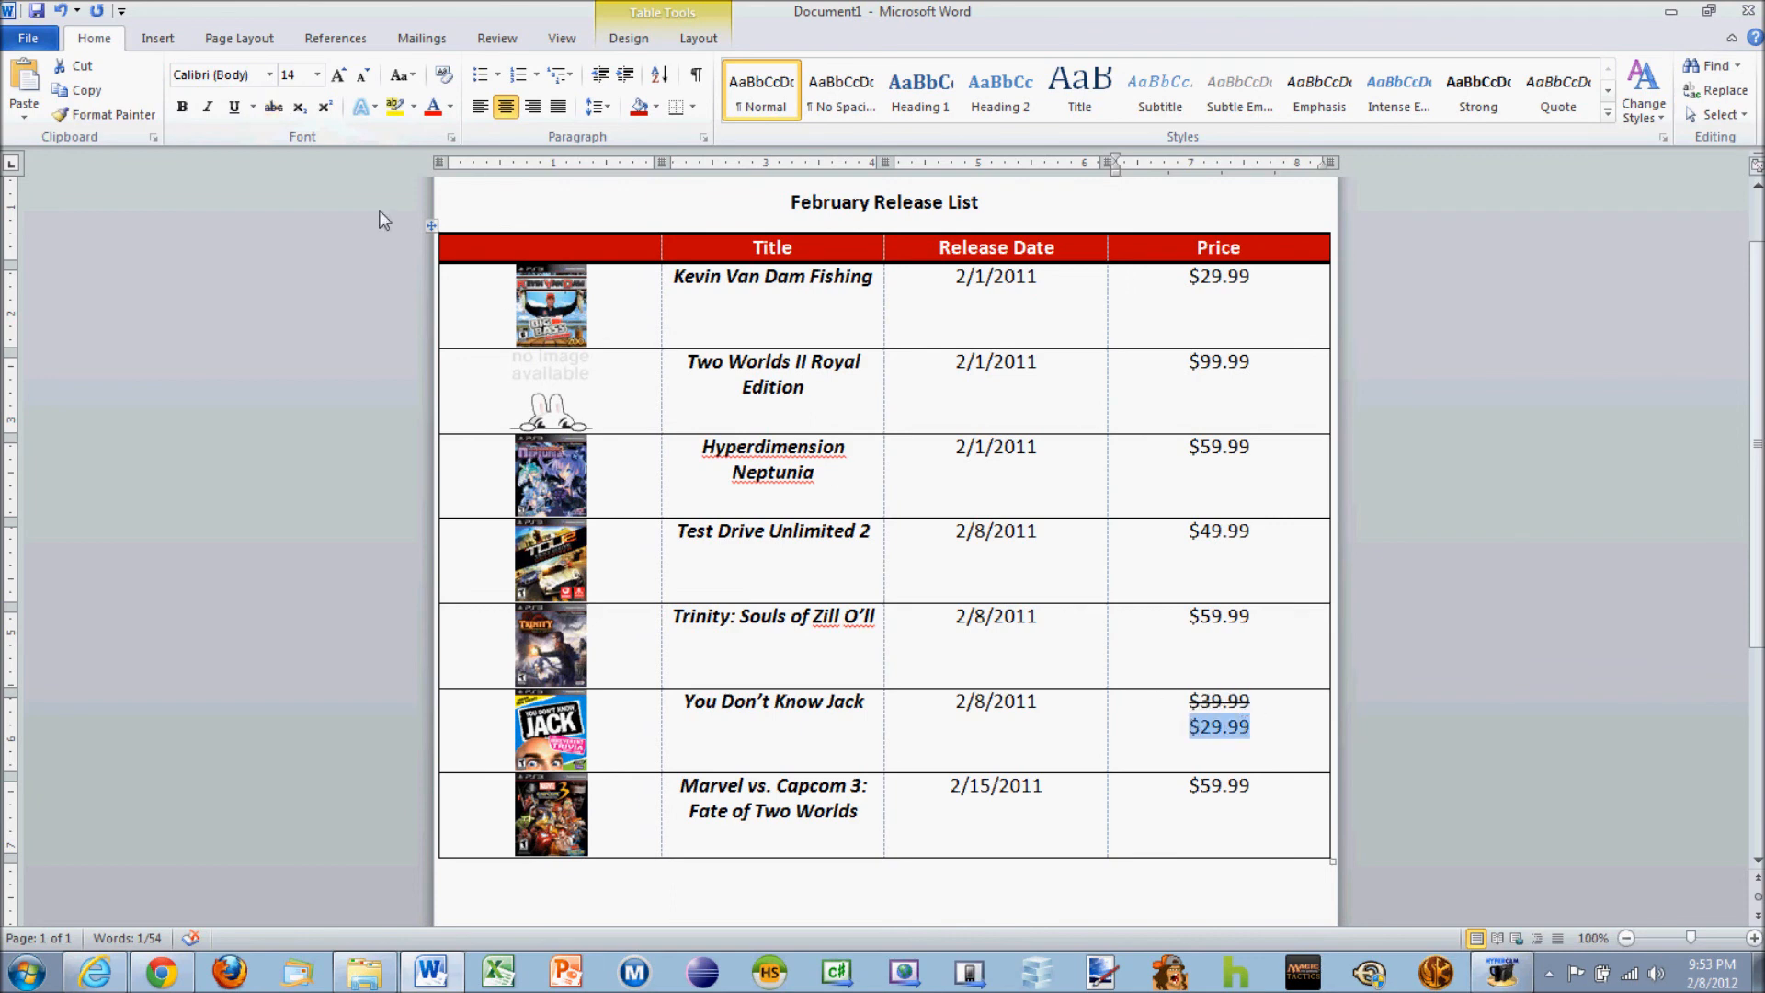
click(317, 75)
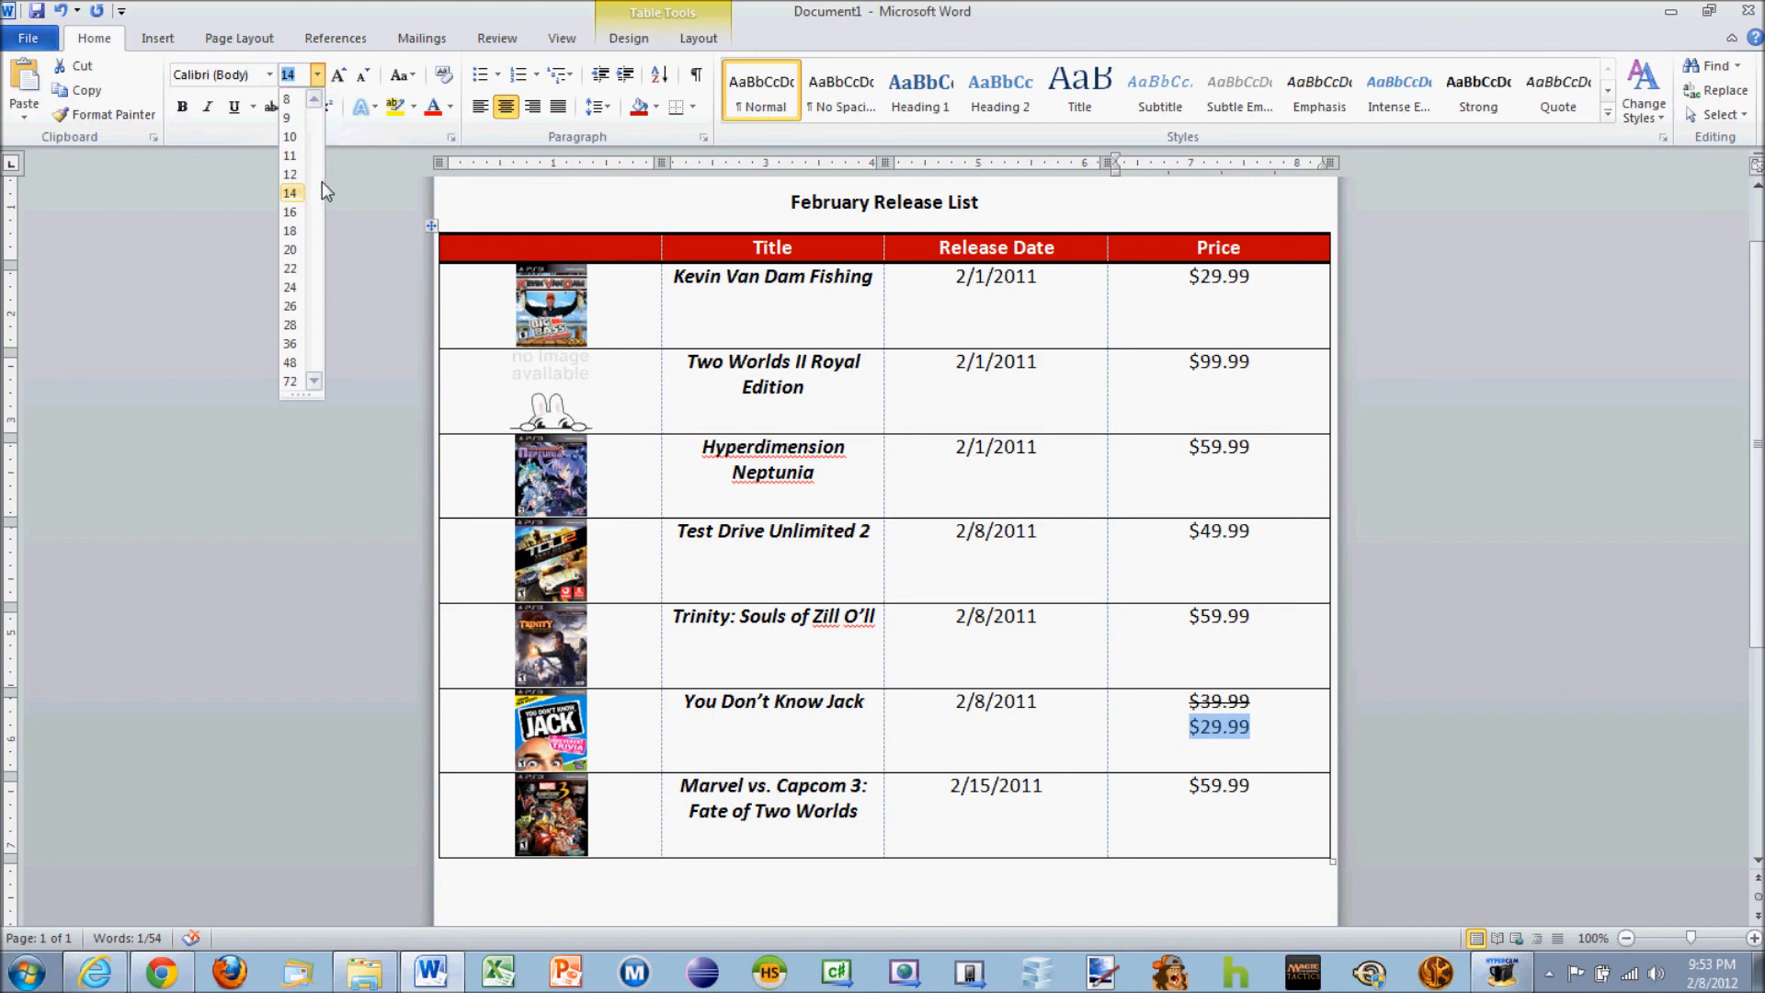
click(293, 231)
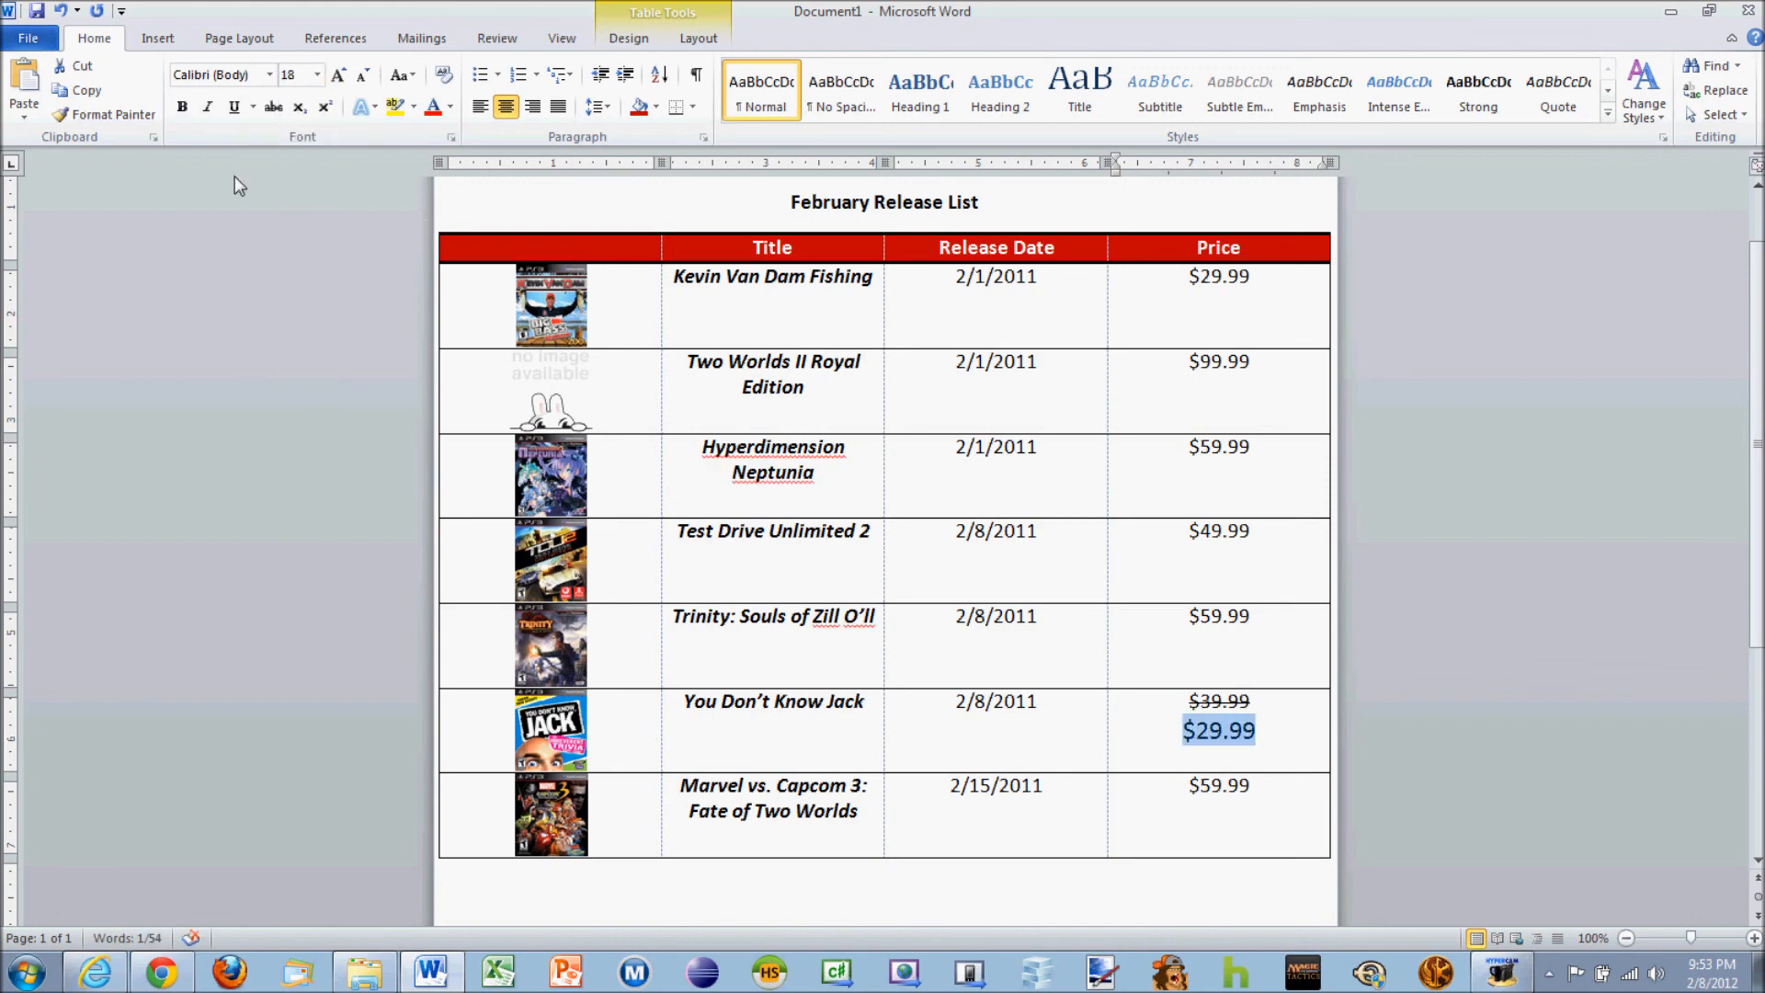
click(182, 107)
click(433, 107)
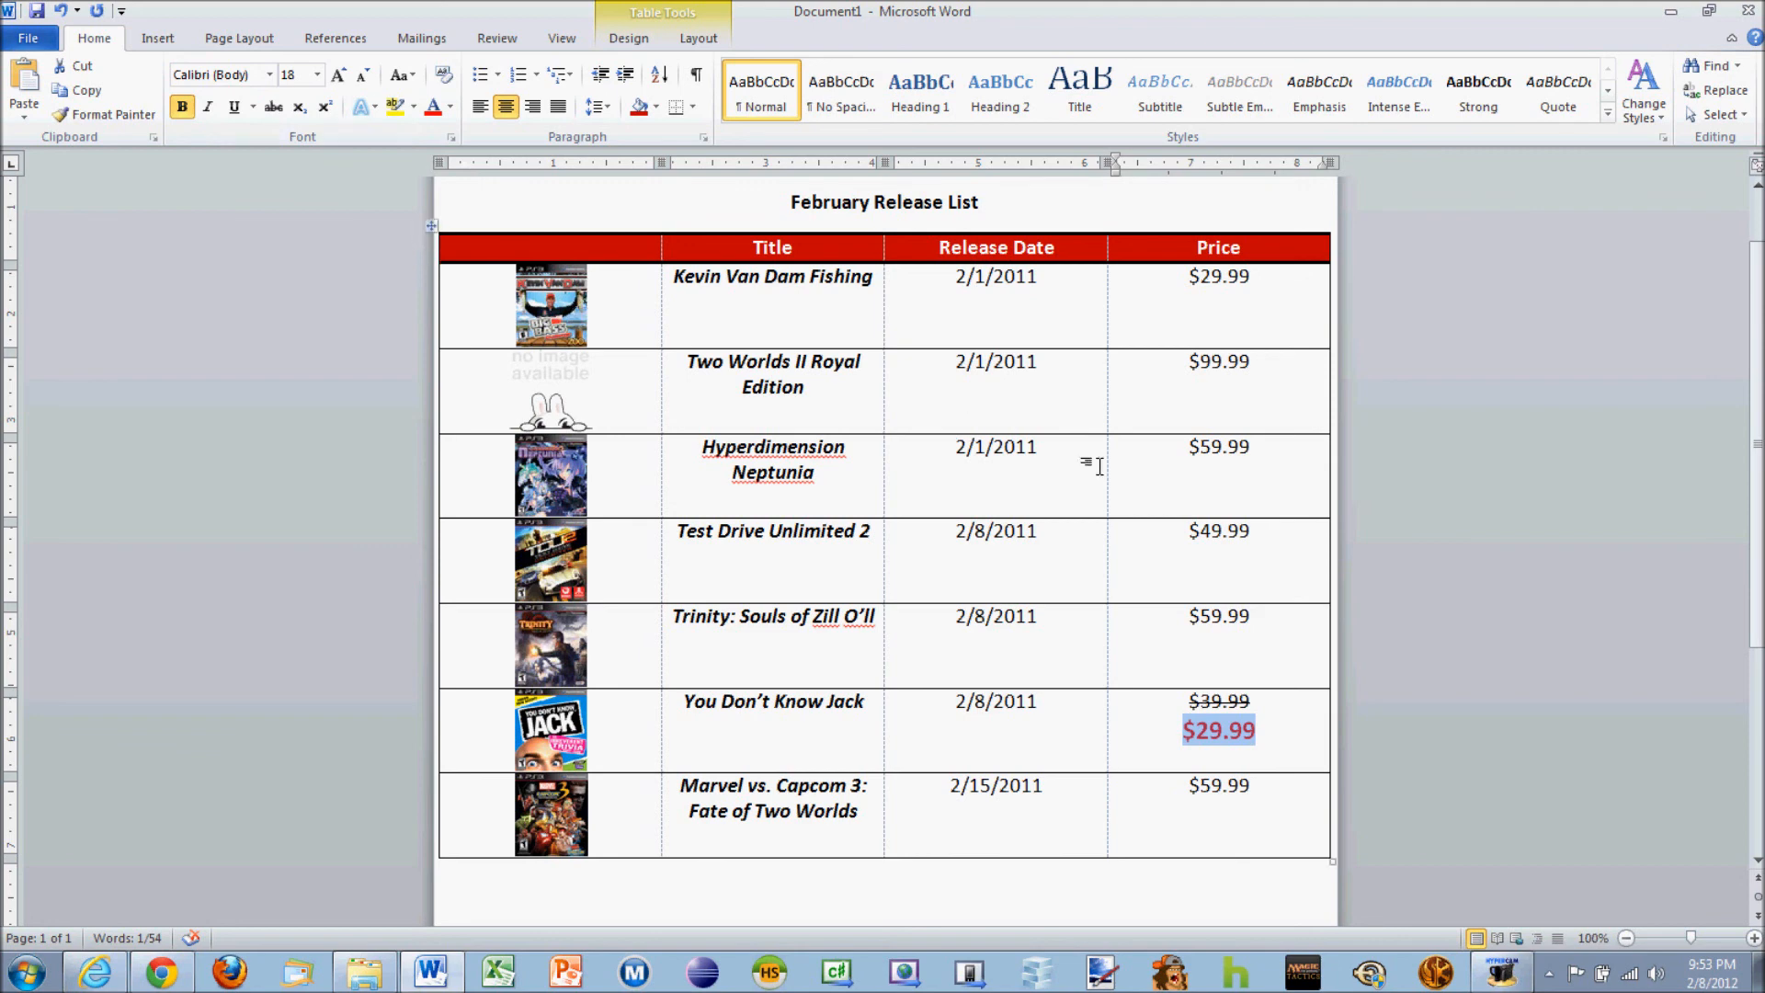
click(774, 400)
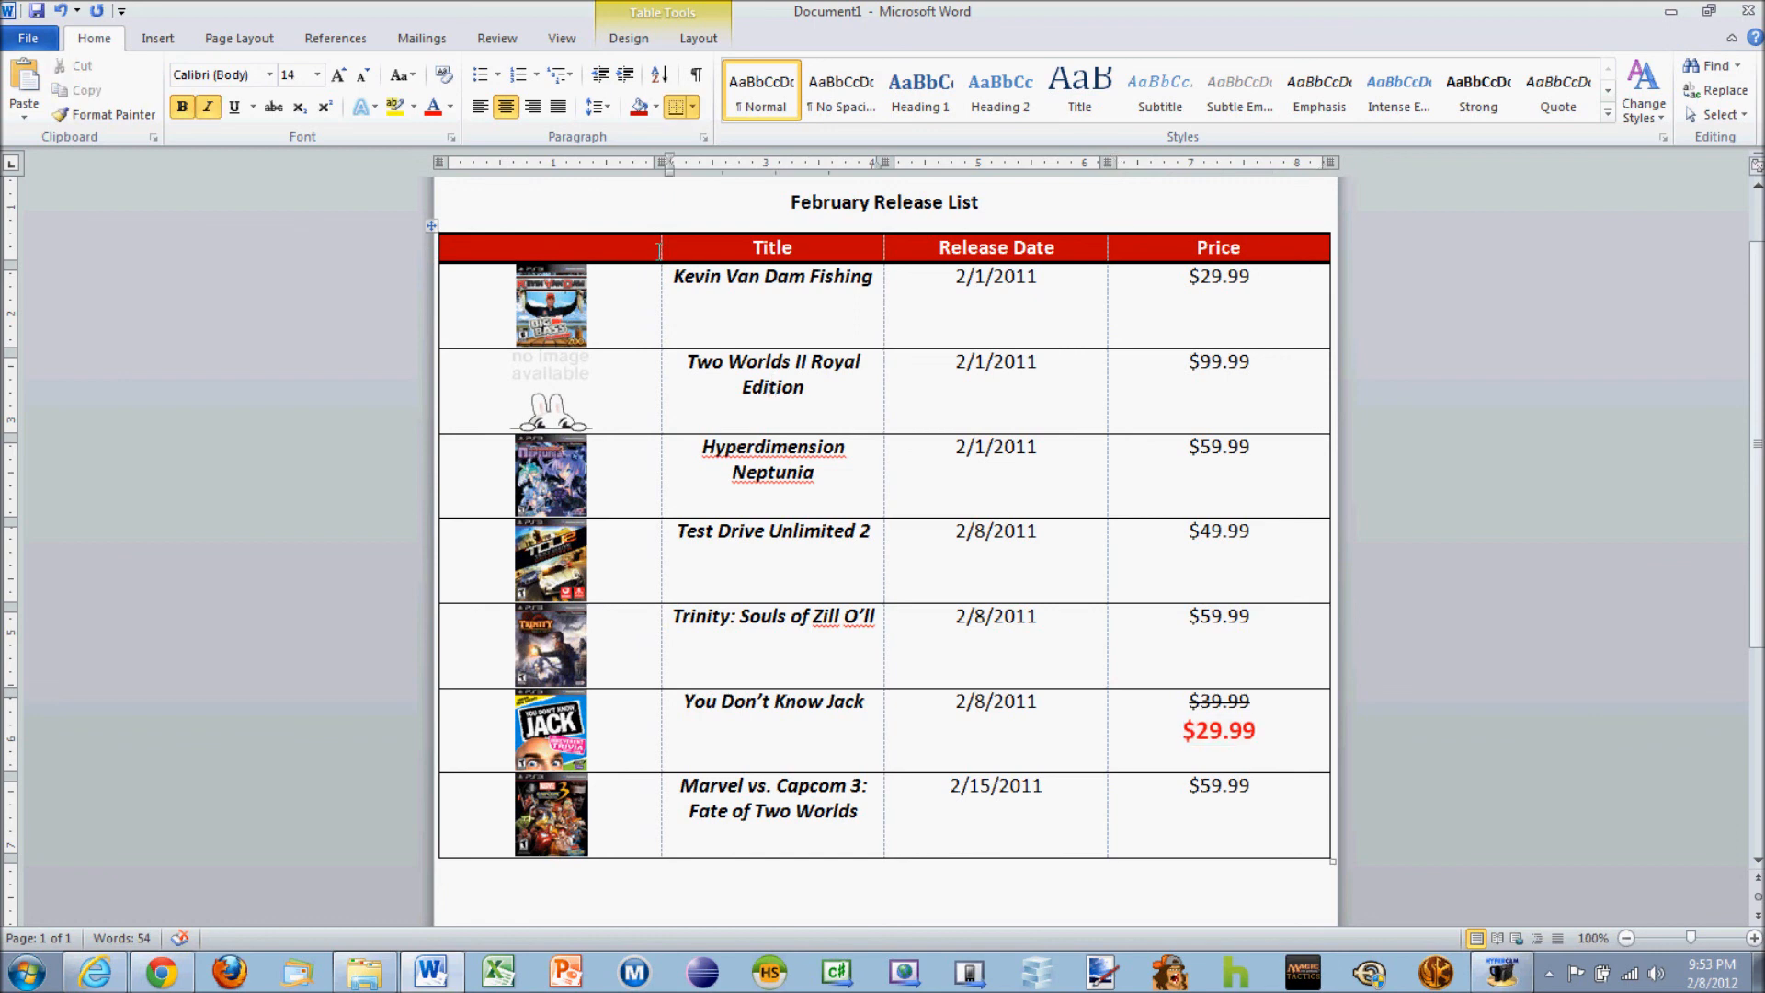
Resize the table columns, narrowing the picture, Release Date and Price columns and widening Title until every game name fits on one line
drag(660, 241, 540, 246)
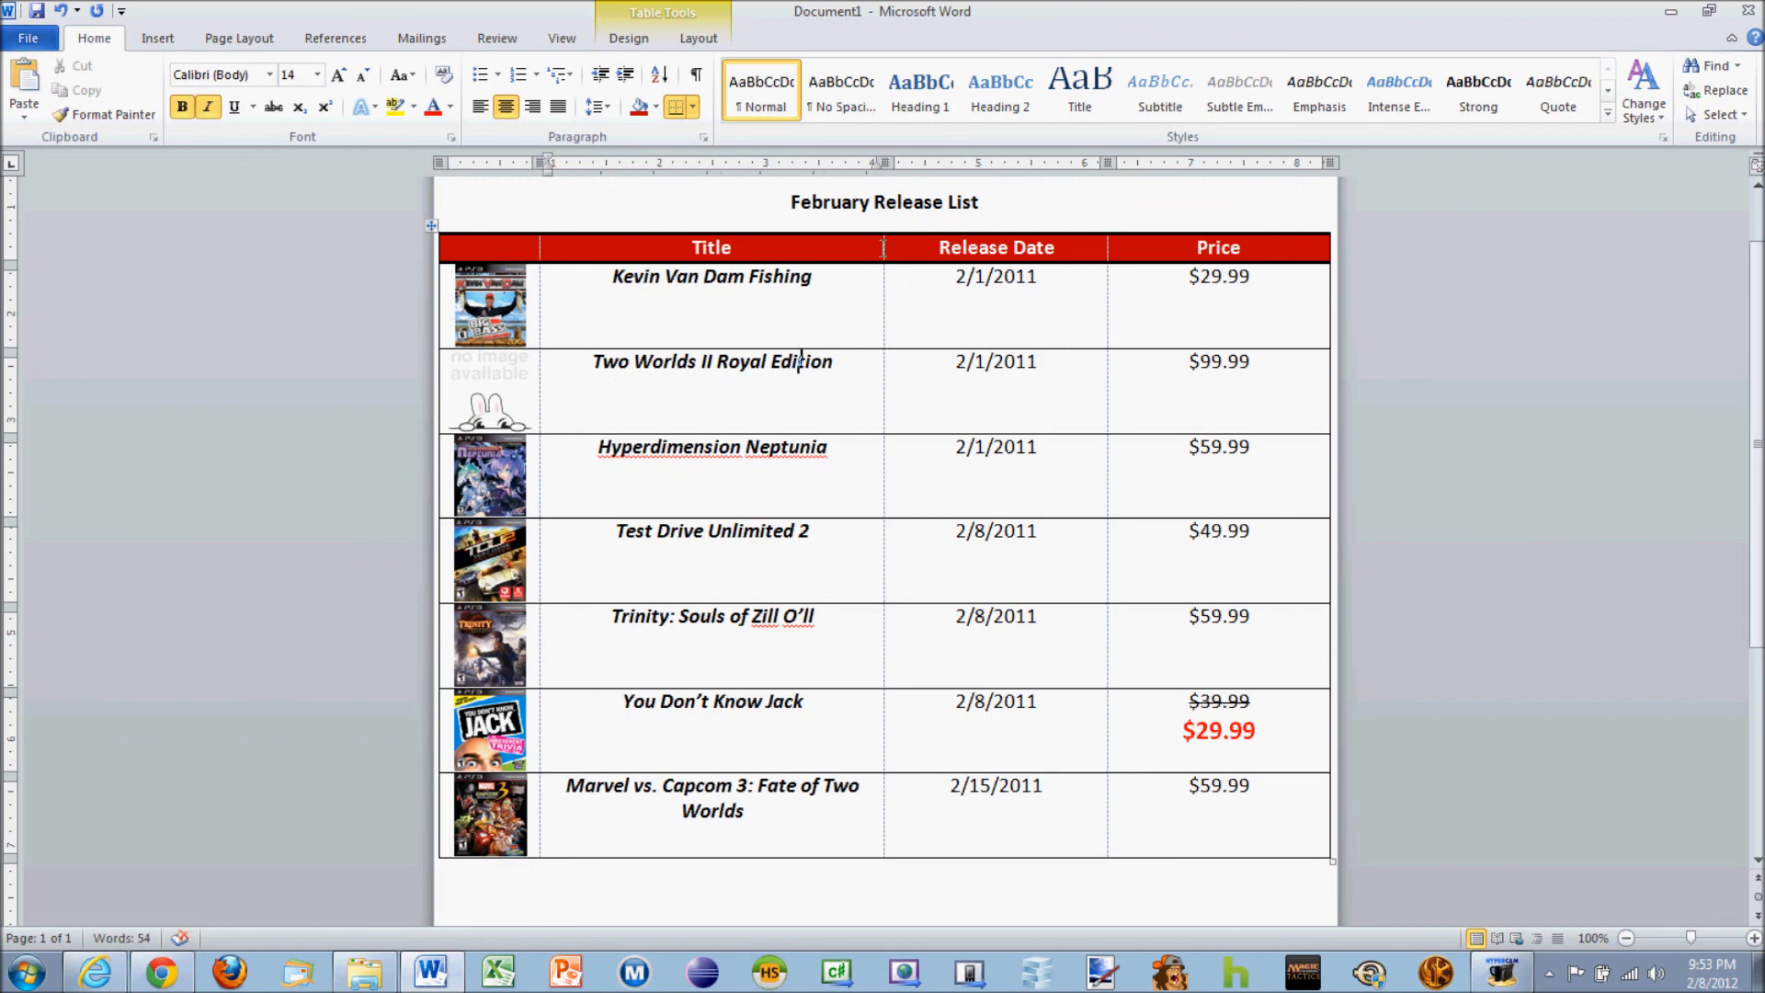
drag(884, 245, 958, 246)
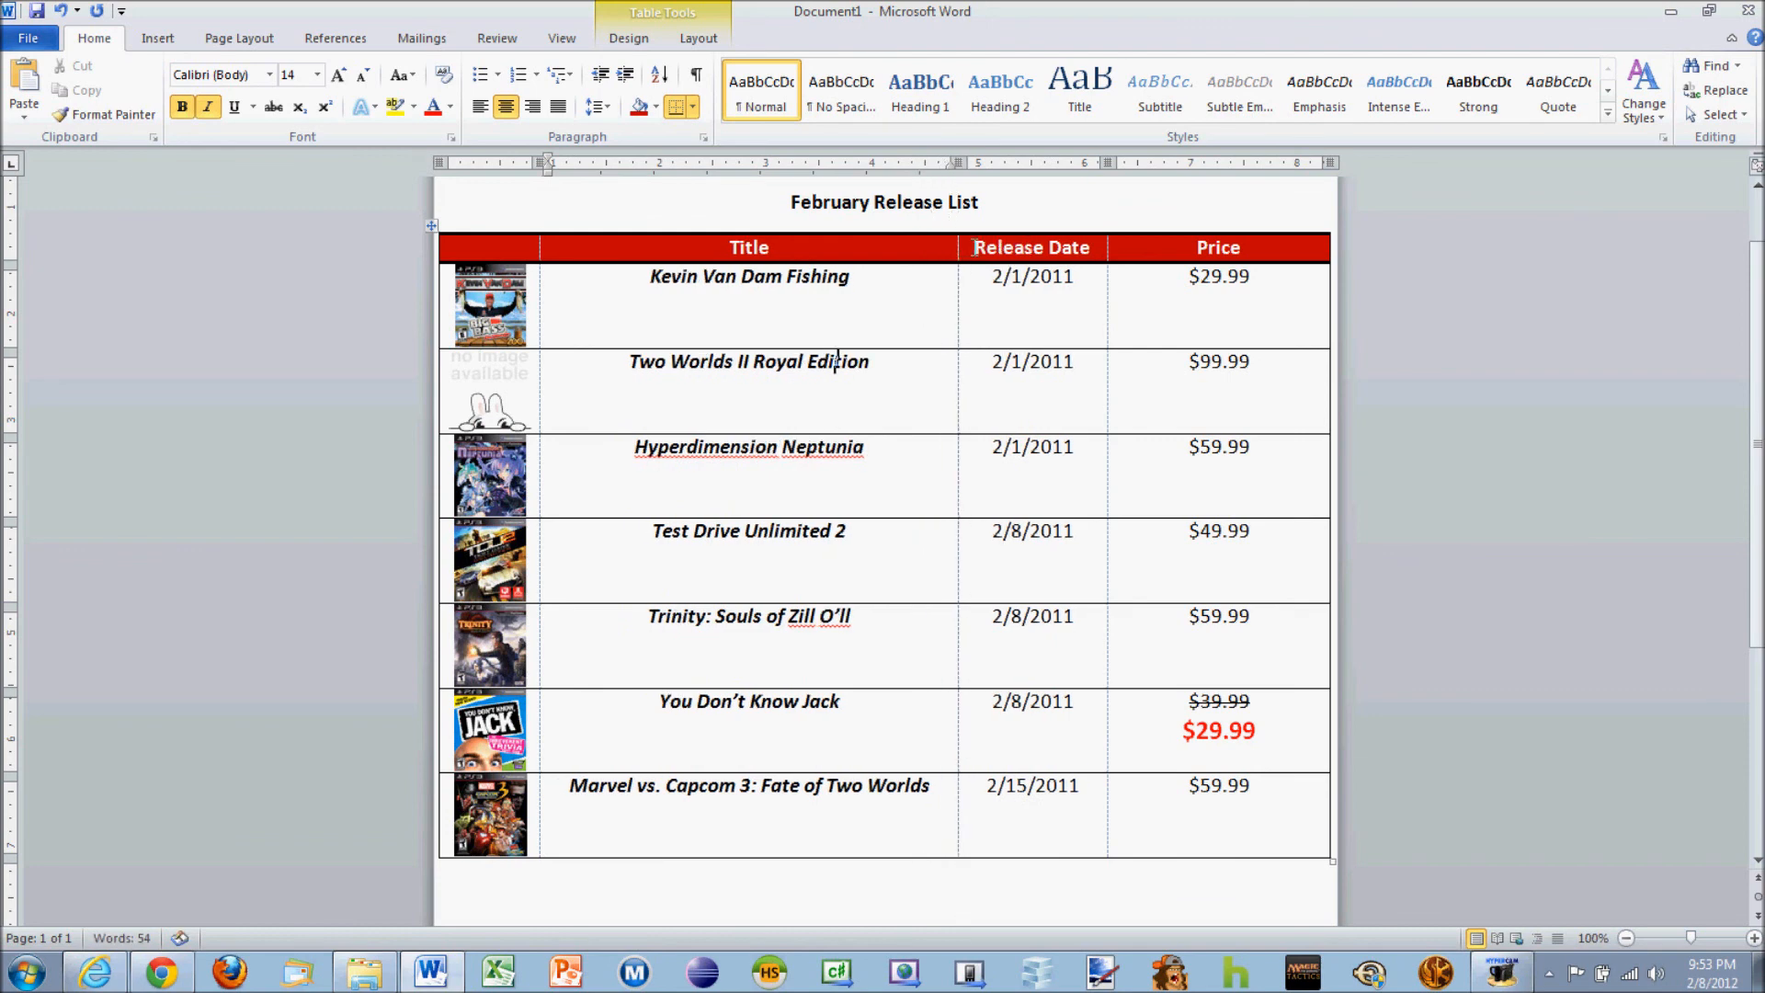
drag(1108, 247, 1184, 250)
click(1183, 252)
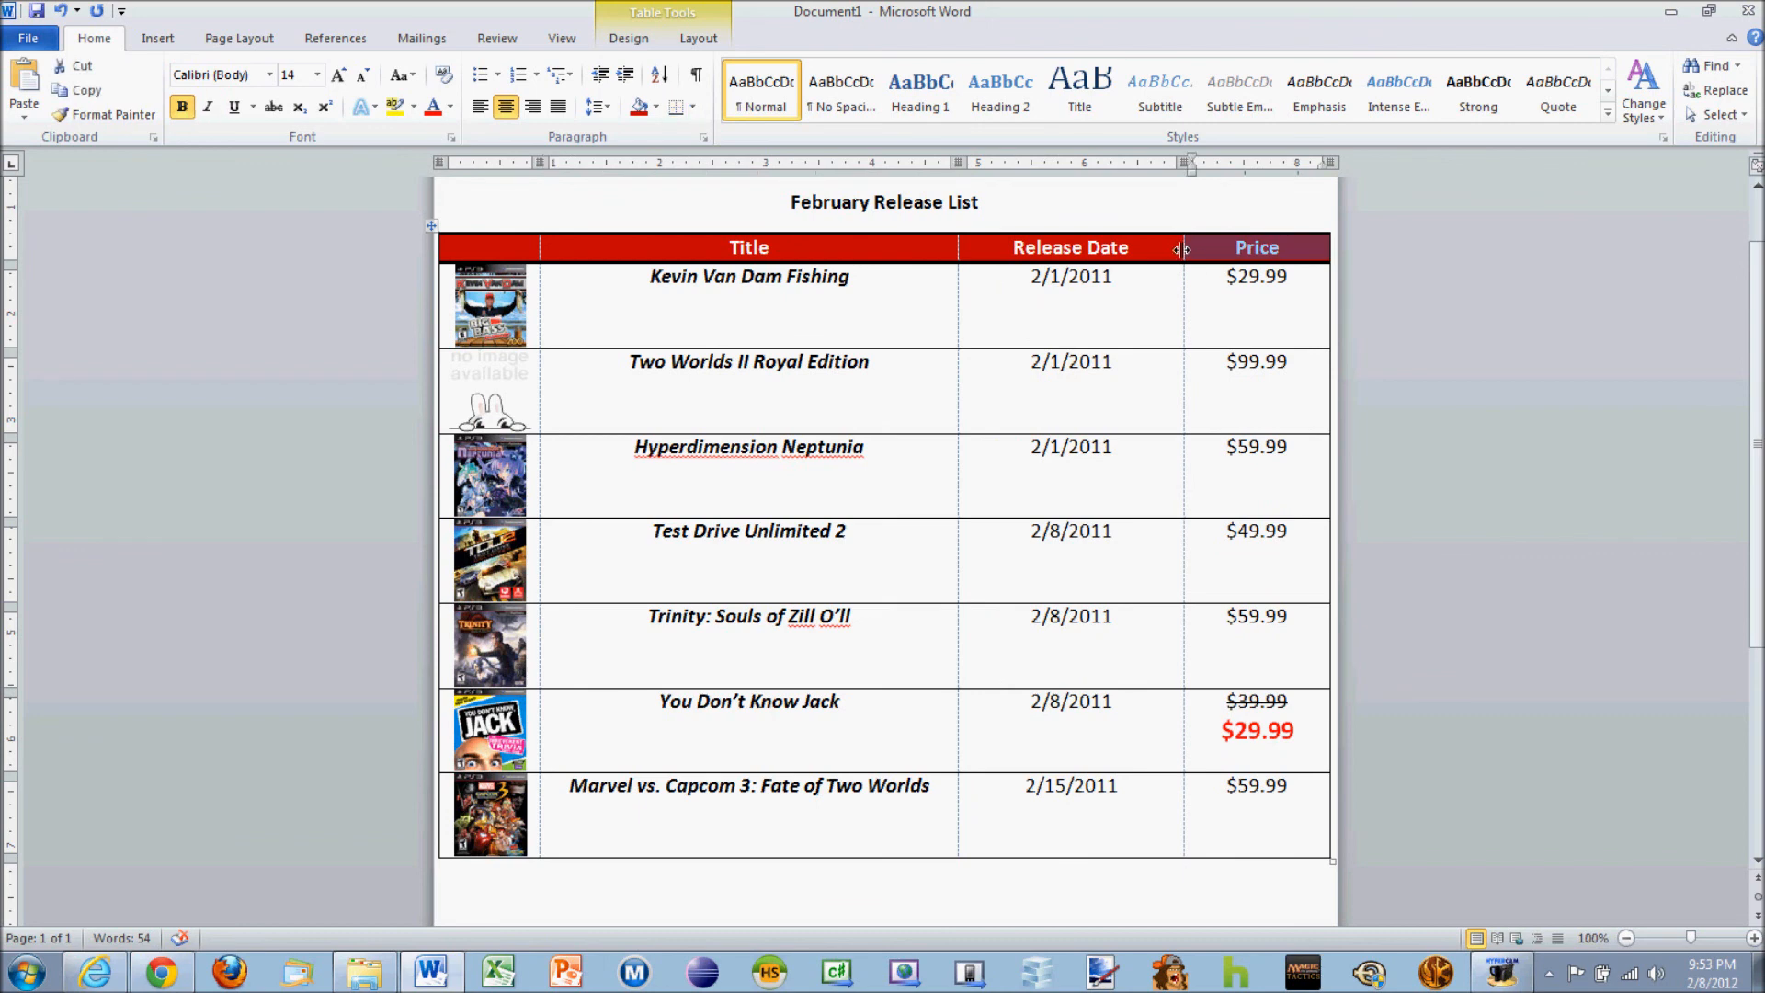
click(1183, 248)
drag(1183, 248, 1197, 249)
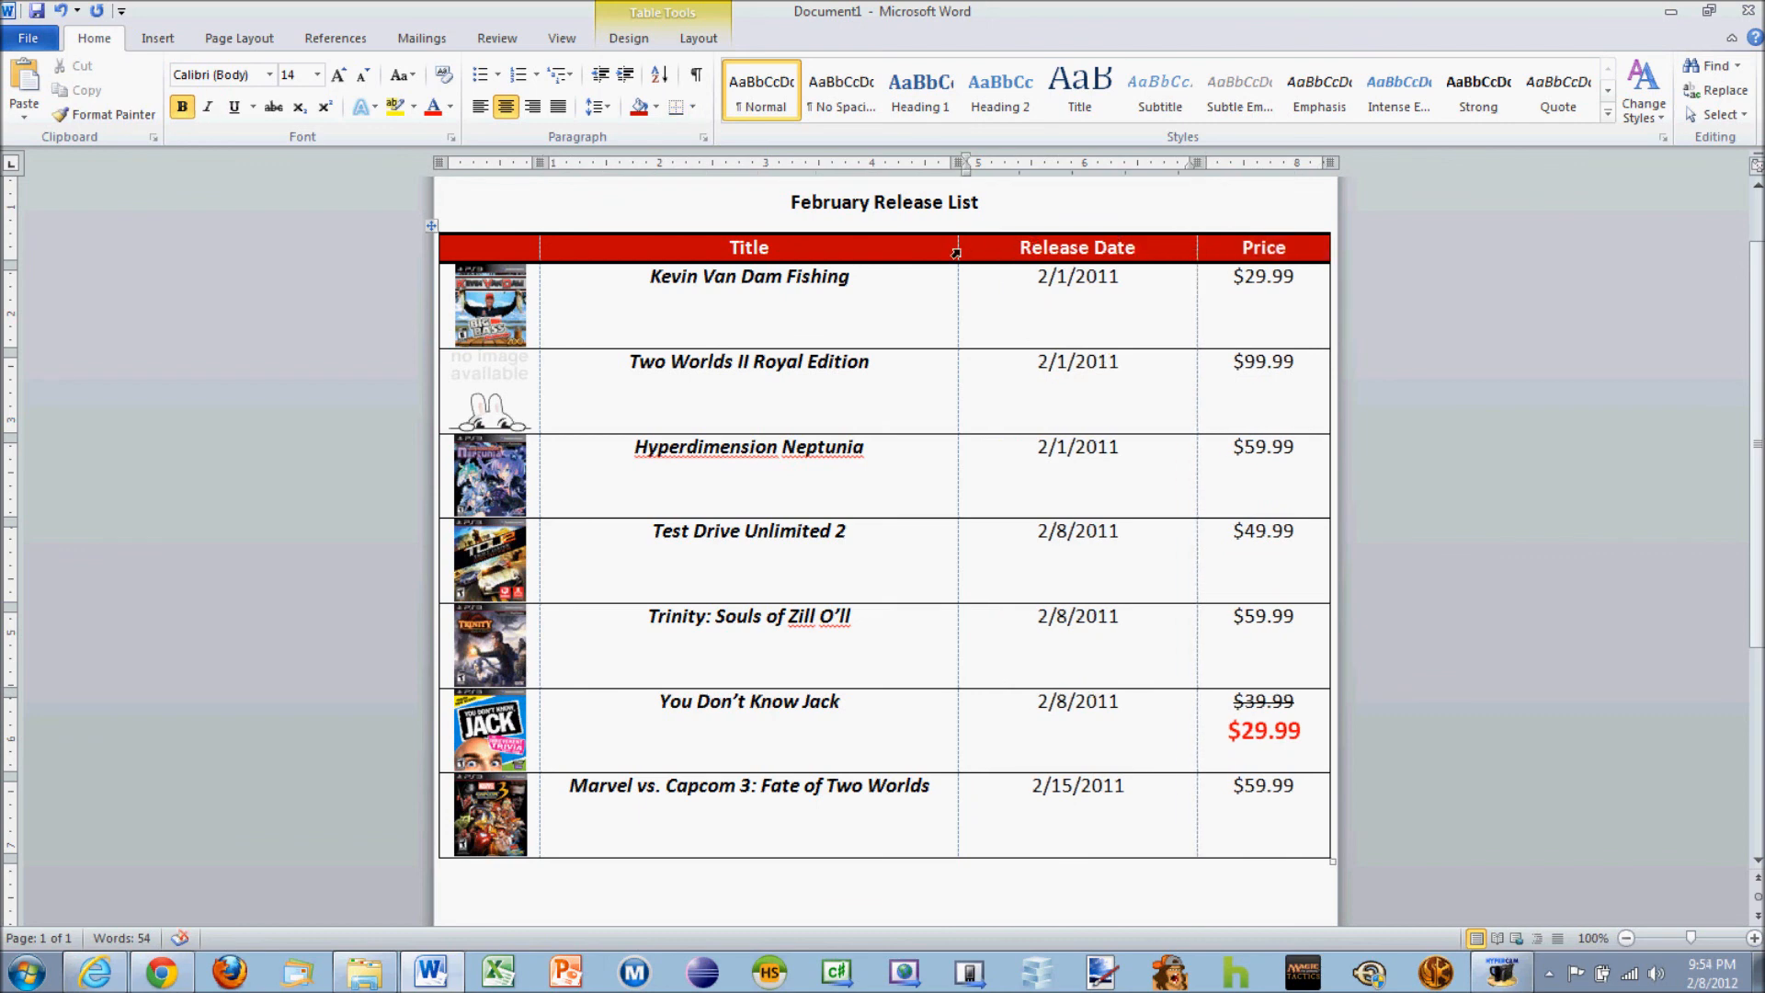
drag(956, 249, 1032, 249)
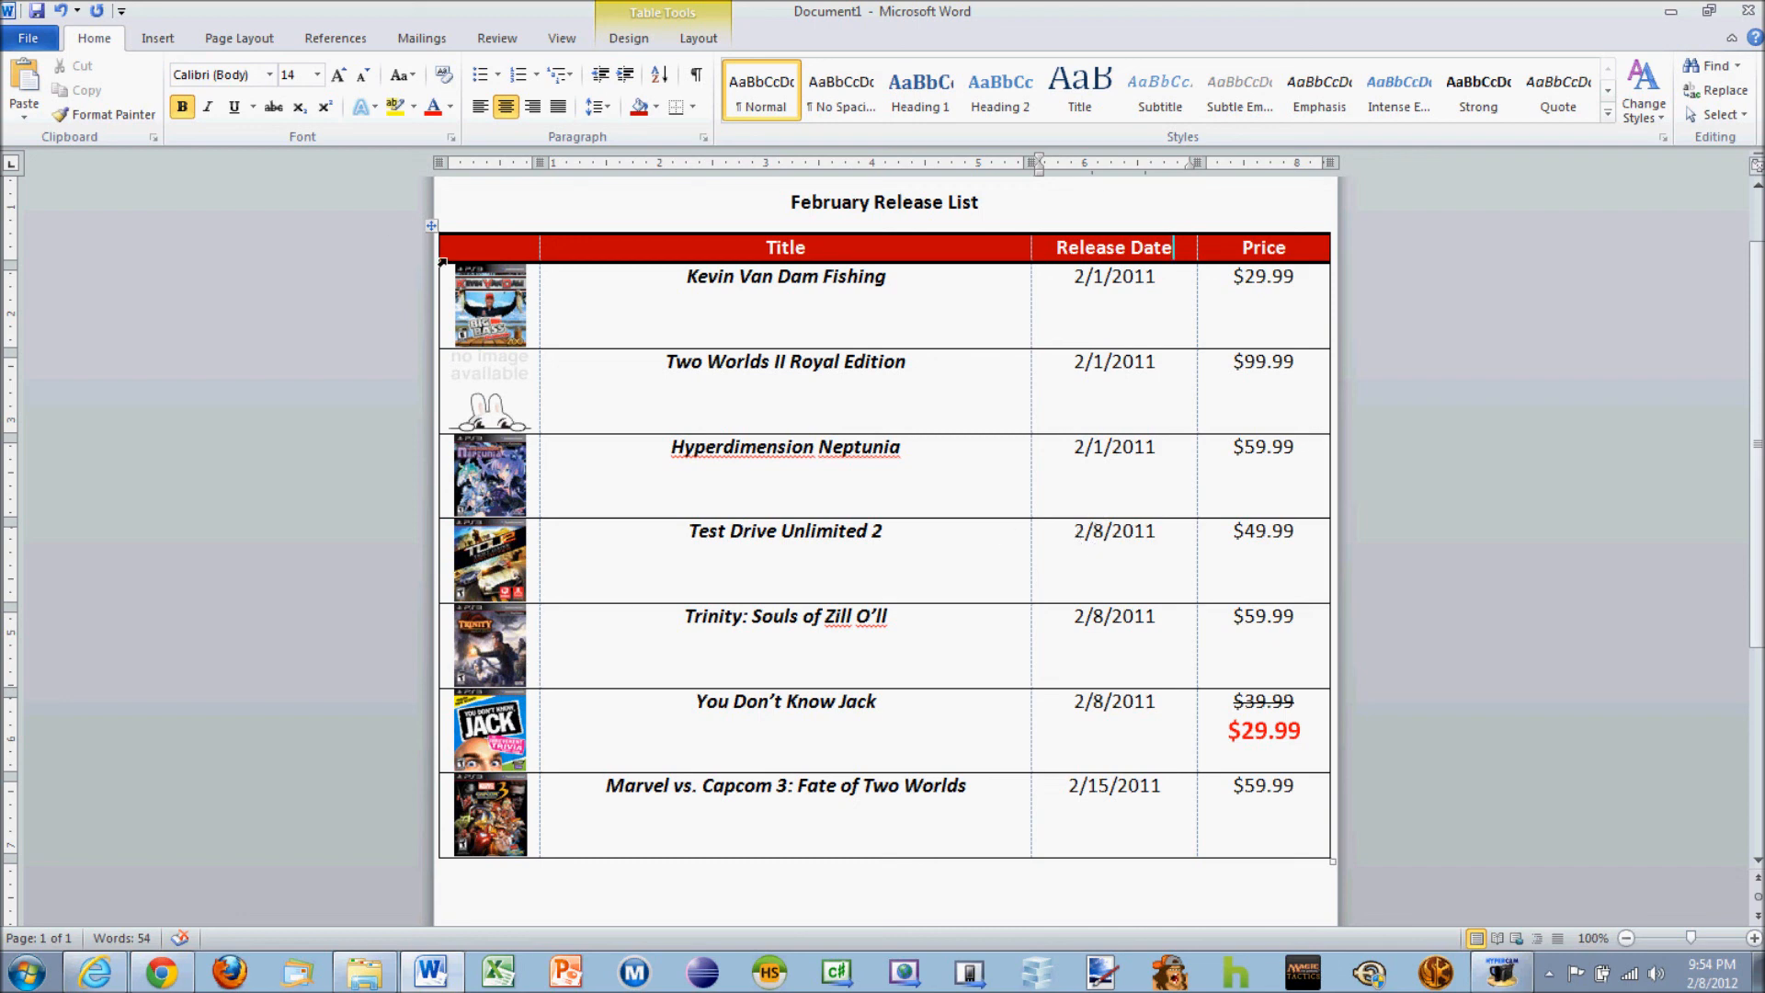
Increase the header row's height to about 0.72" and center its text both vertically and horizontally in the cells
drag(442, 264, 435, 314)
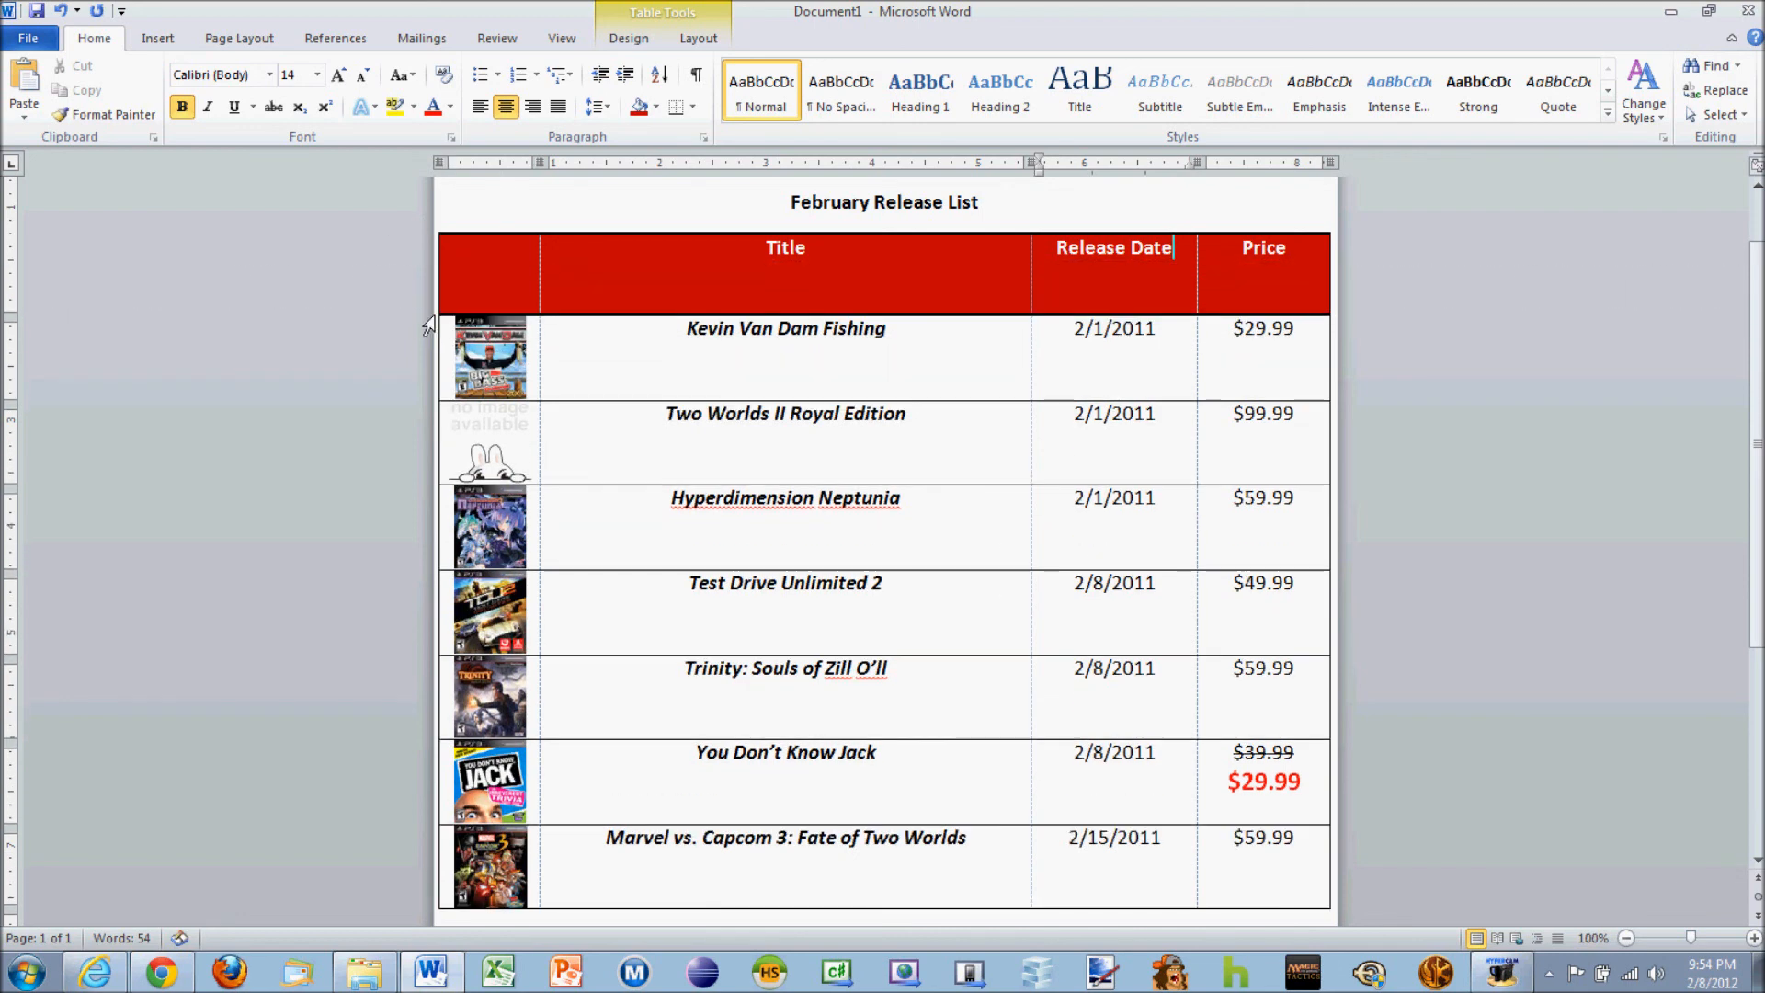
click(422, 266)
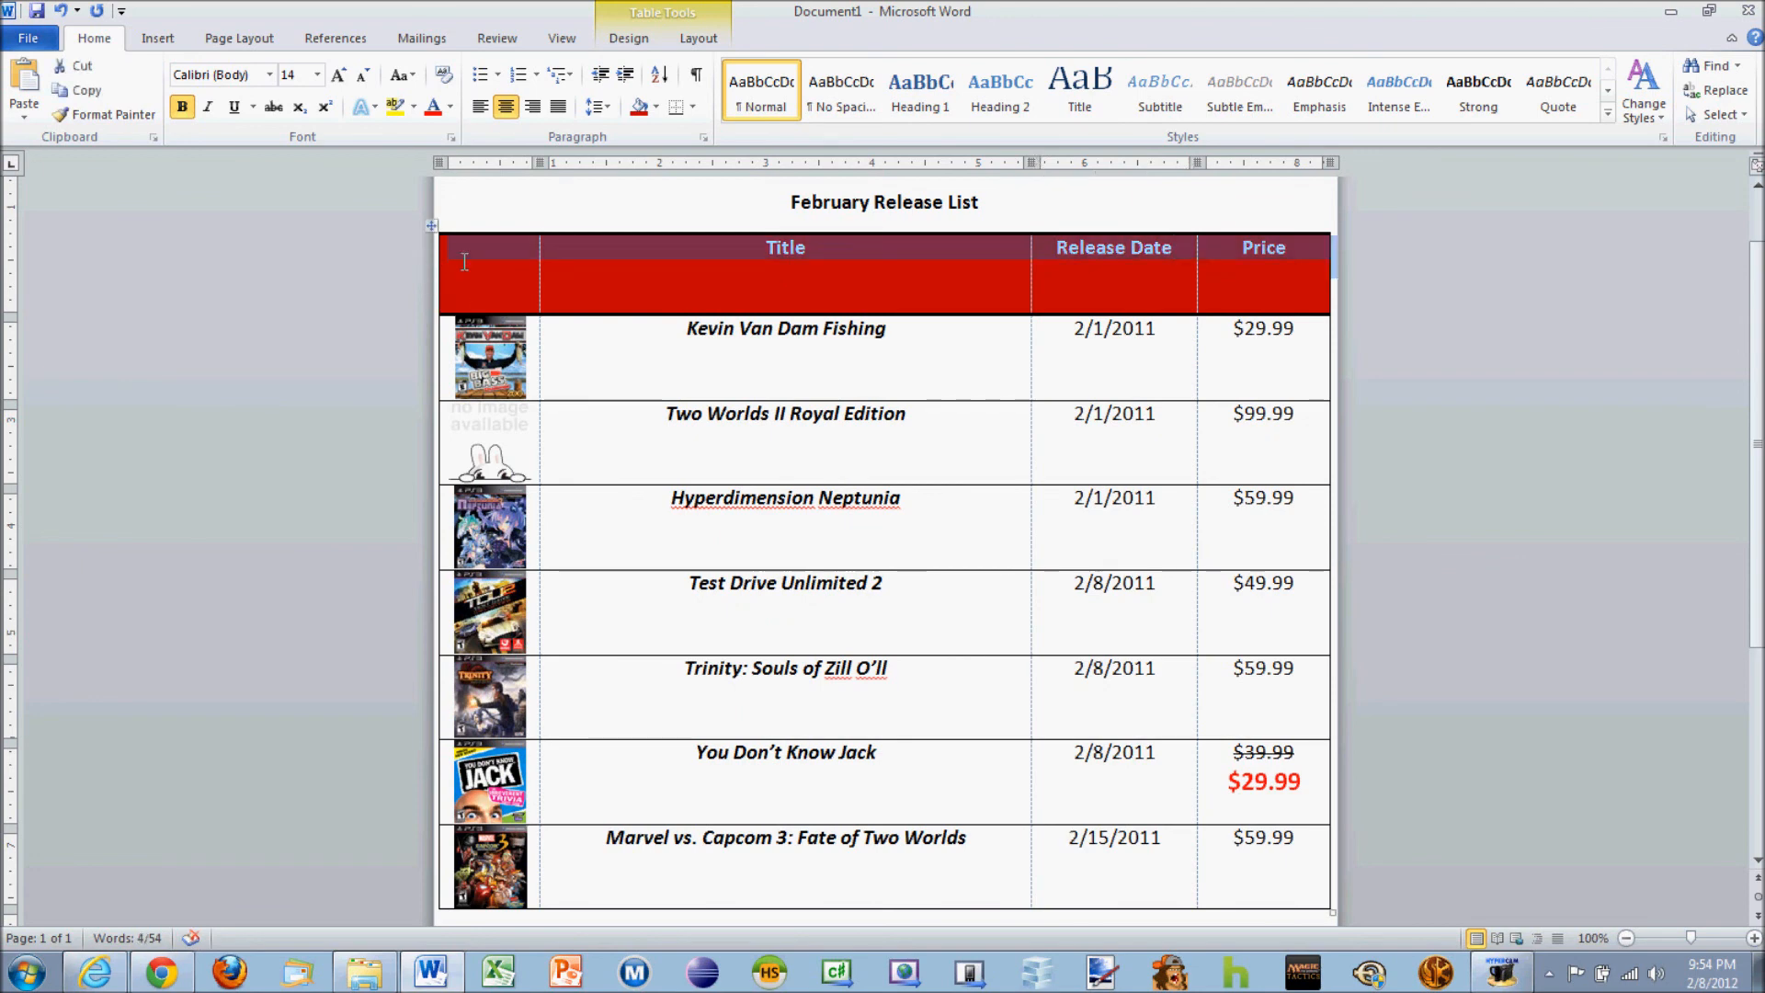
click(629, 38)
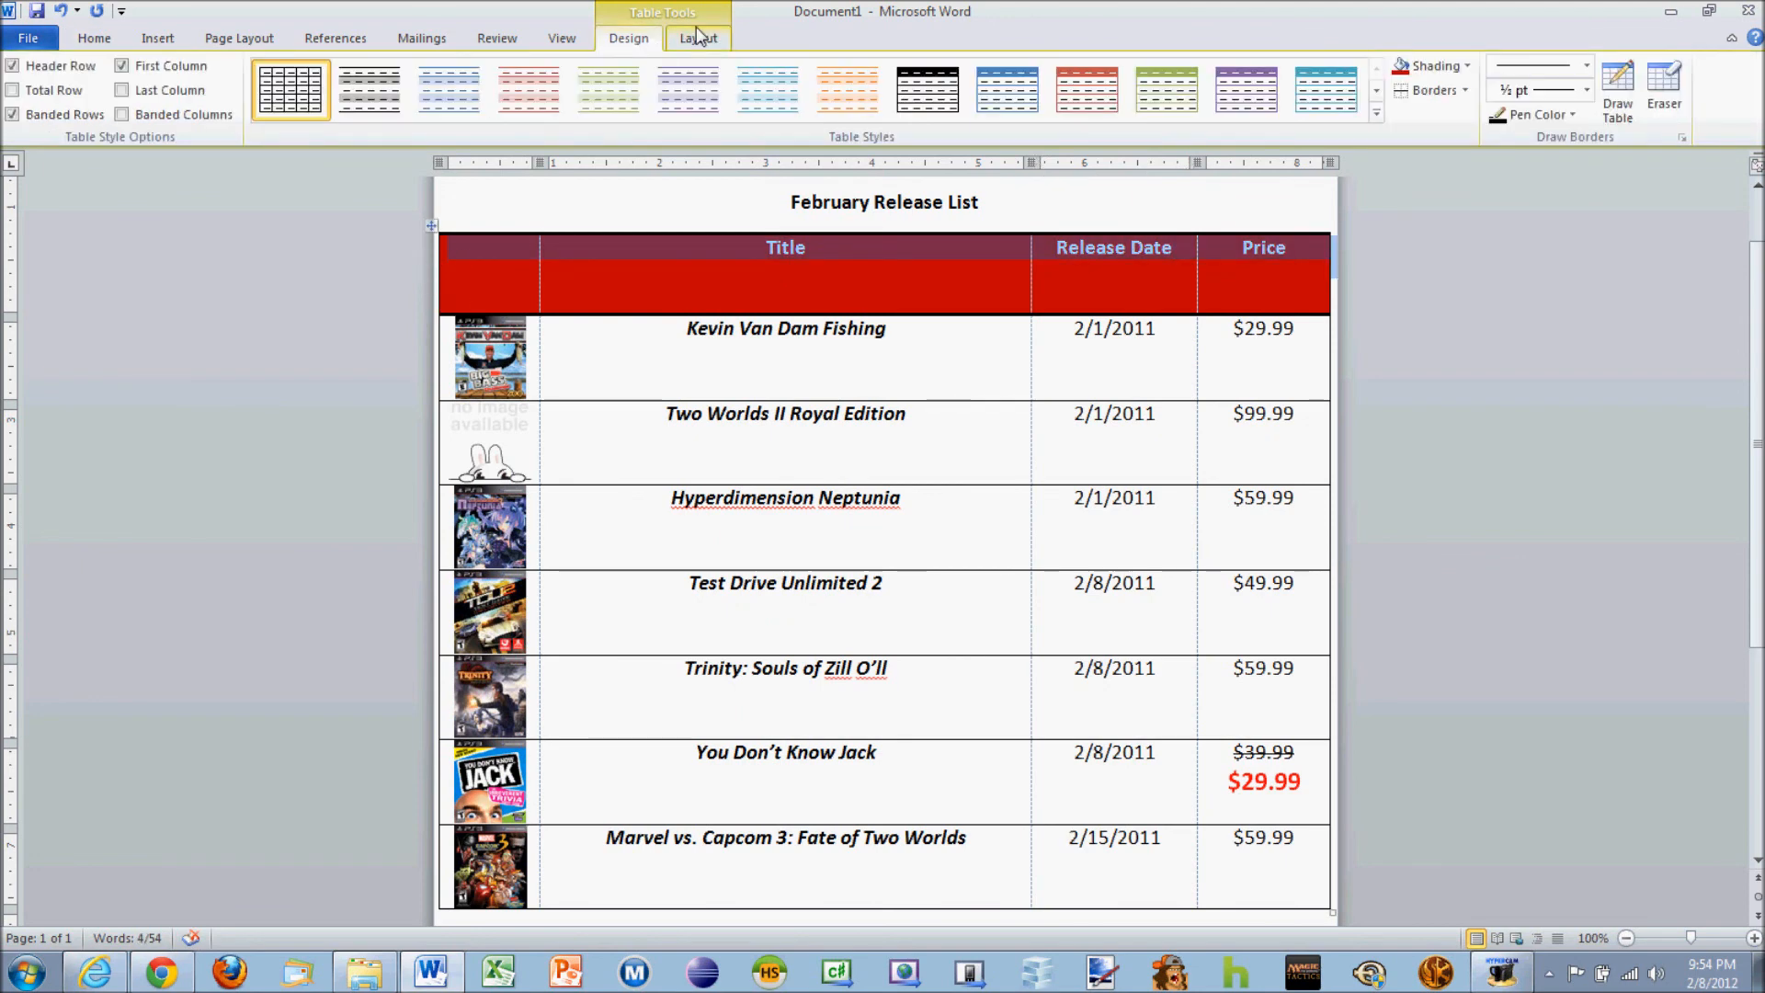
click(696, 37)
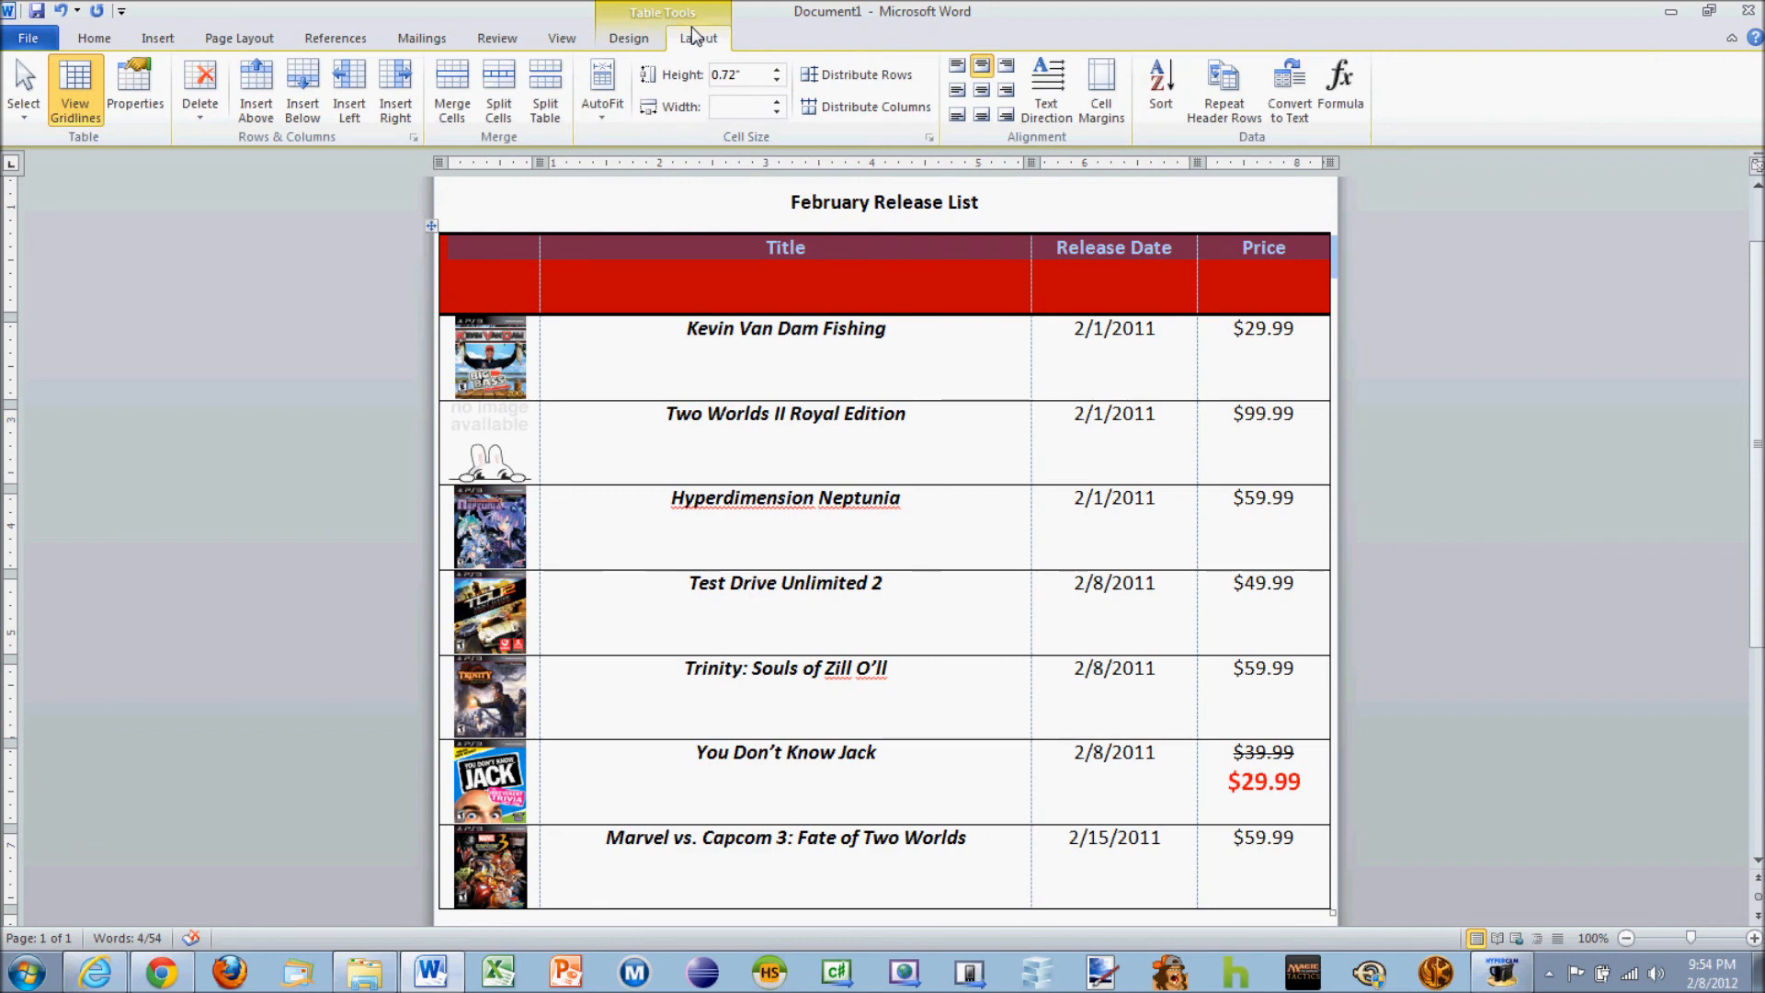
click(982, 92)
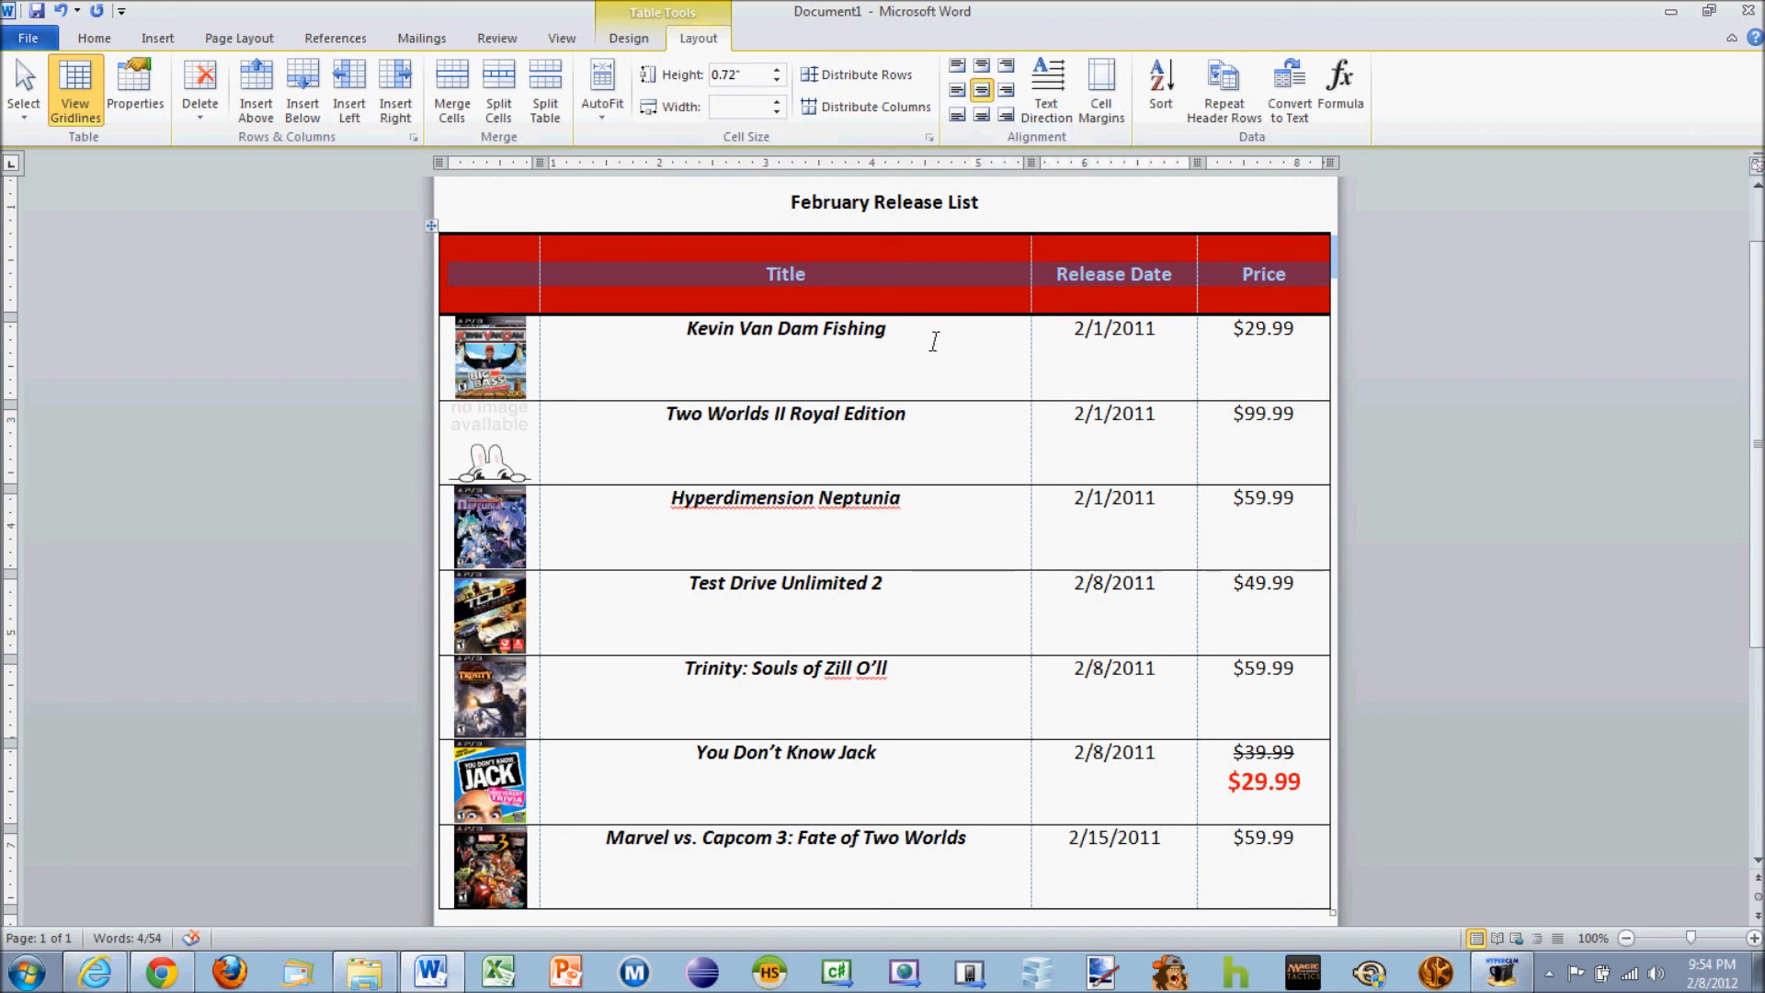
click(687, 327)
scroll(748, 383, down, 5)
scroll(752, 385, up, 3)
scroll(752, 384, up, 5)
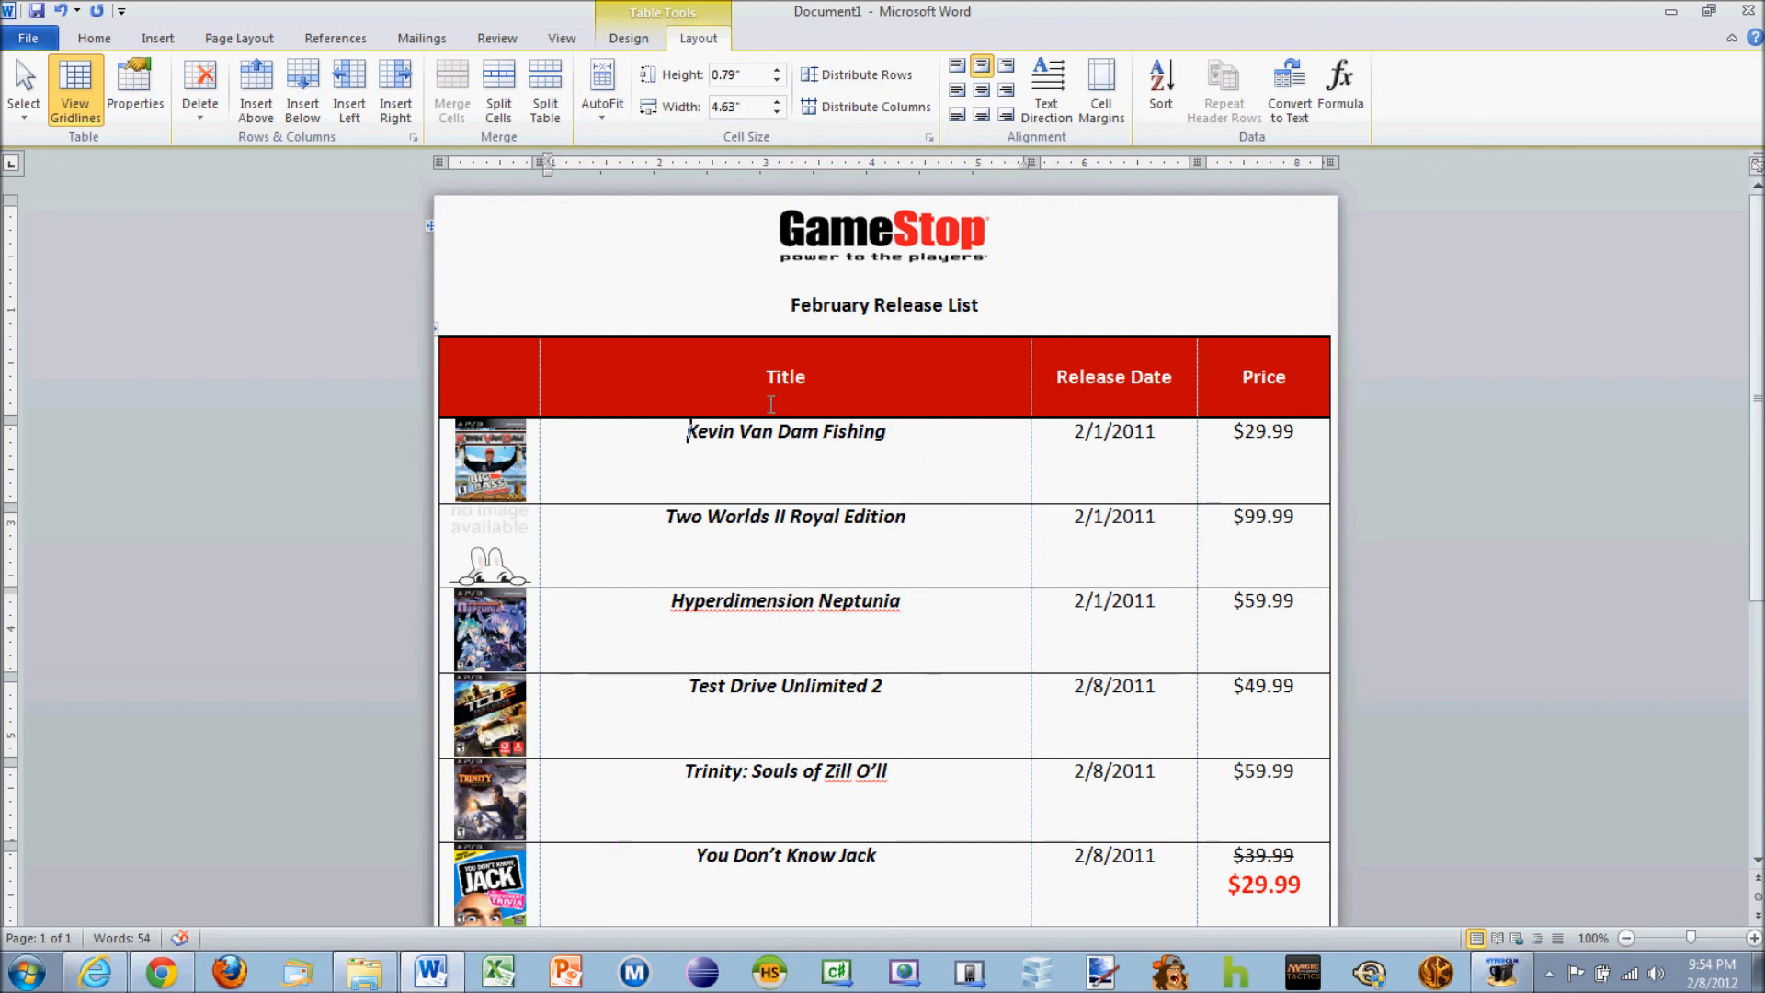
scroll(756, 386, down, 9)
scroll(785, 449, up, 4)
scroll(785, 448, up, 5)
Save the flyer in My Documents as a Word Document named "Gamestop February Release List"
click(28, 38)
click(57, 104)
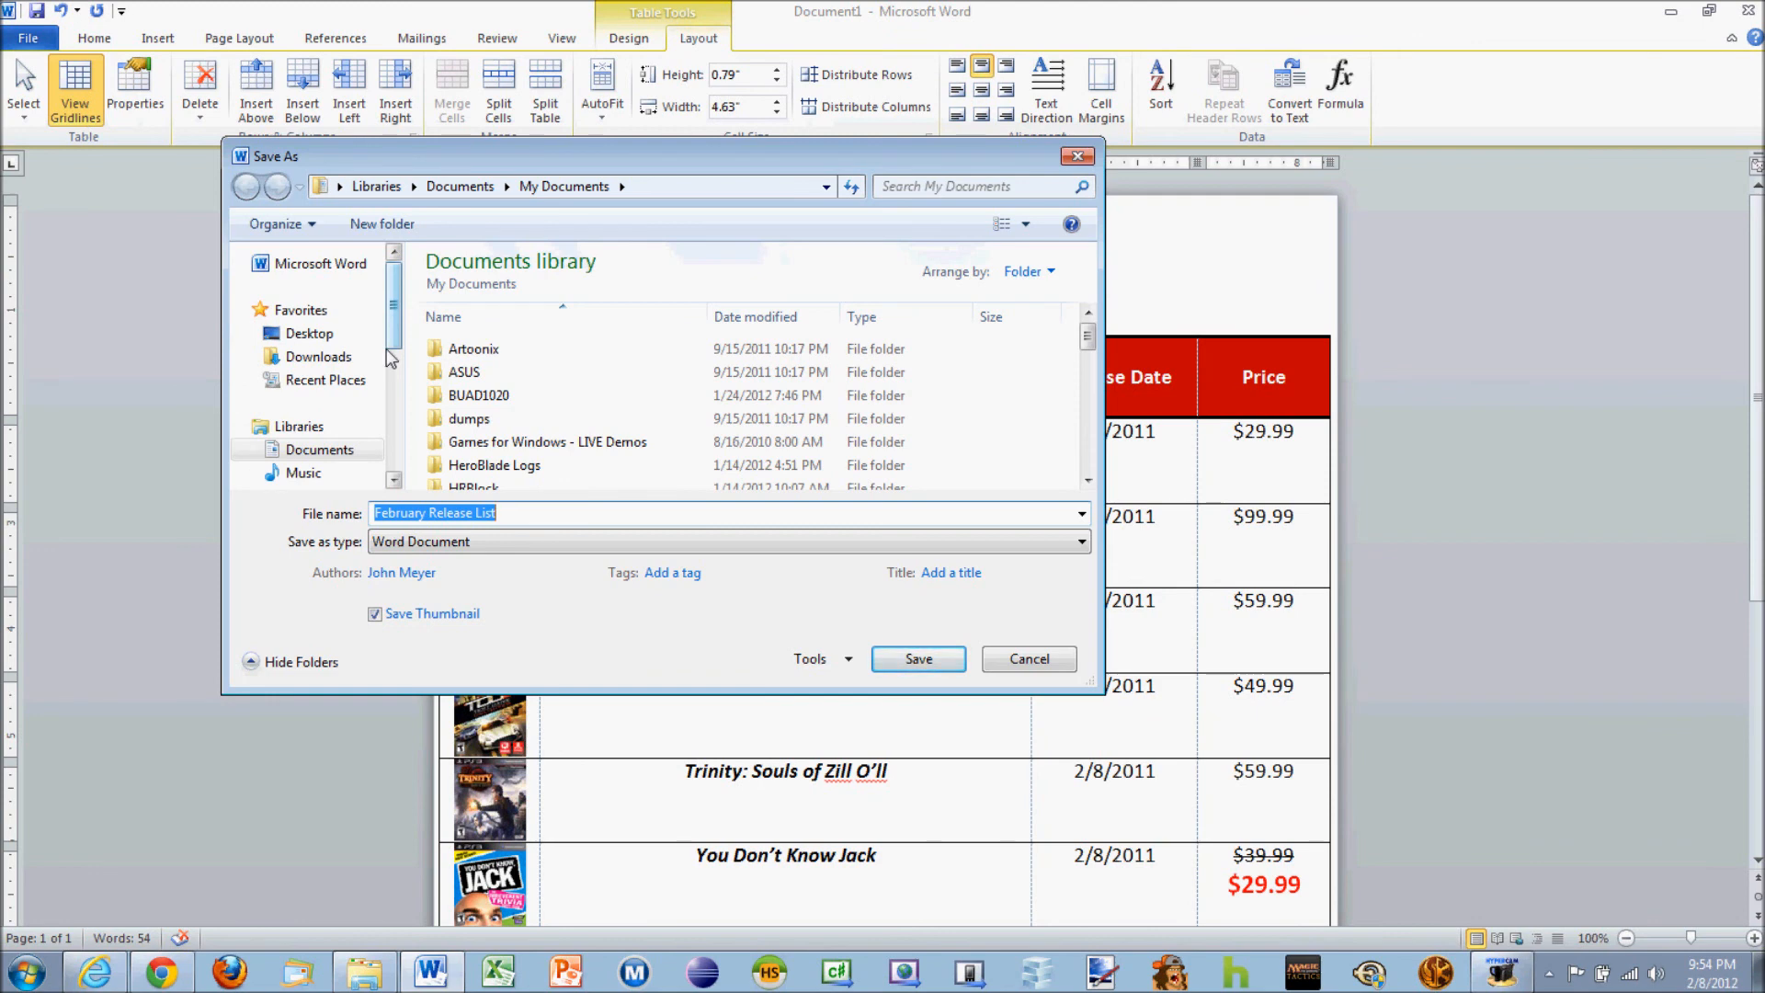
text(Gamestop)
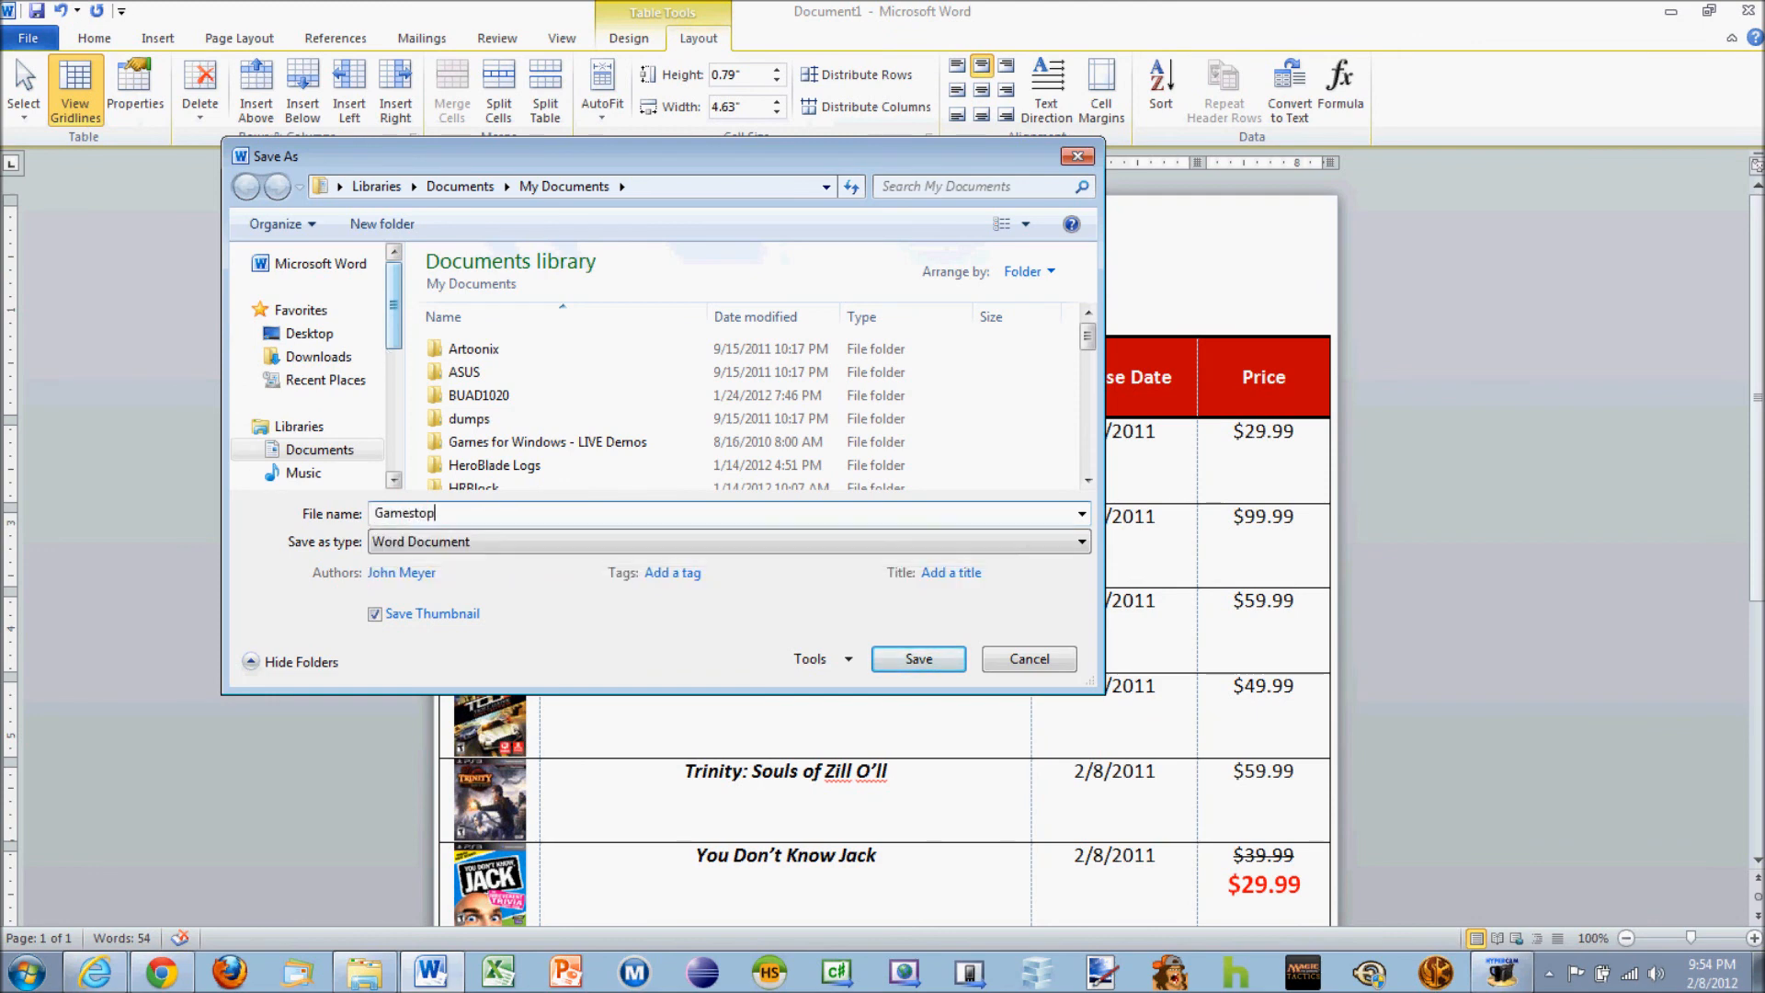
text( February Relast)
key(Return)
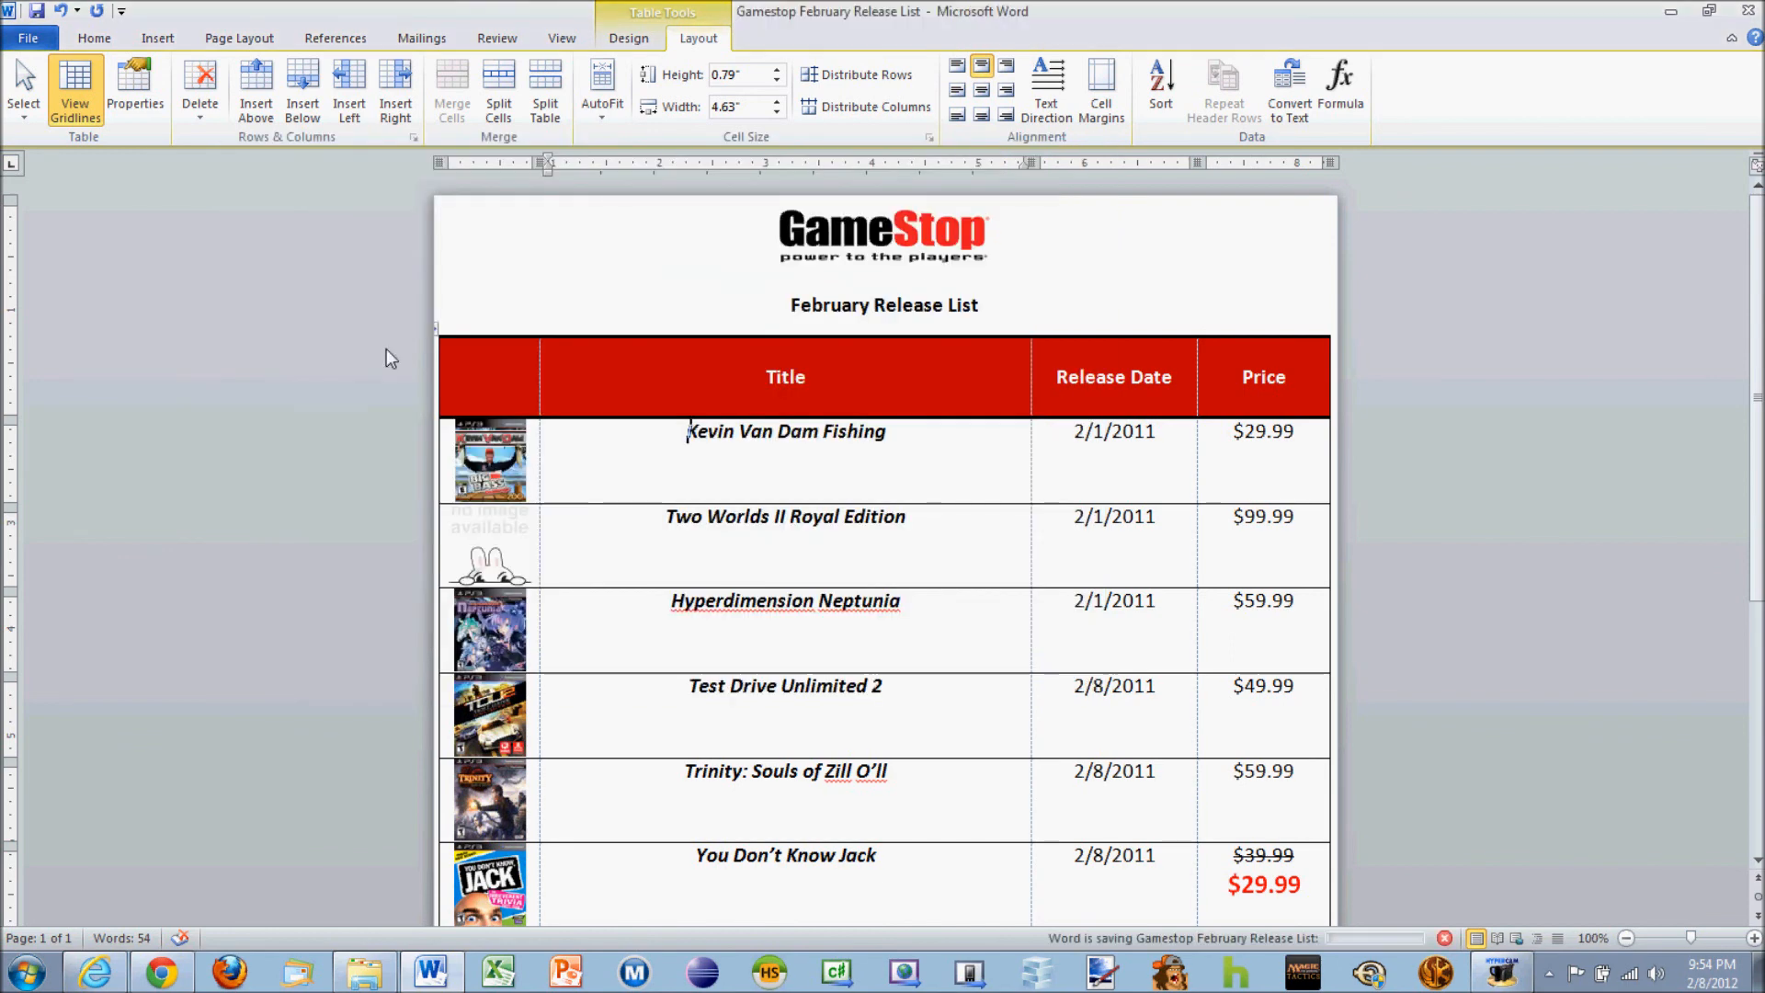